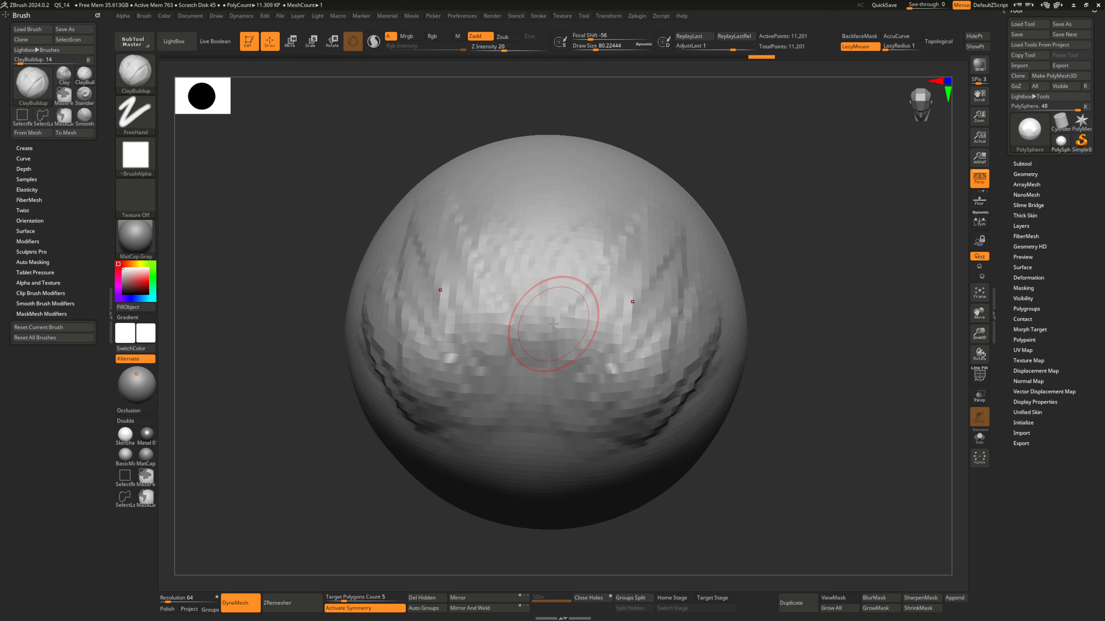
- Sculpt a short ClayBuildup stroke across the mirrored eye areas on the sphere and smooth it away
mouse_move(553, 324)
right_mouse_down()
mouse_move(851, 394)
mouse_move(766, 395)
right_mouse_up()
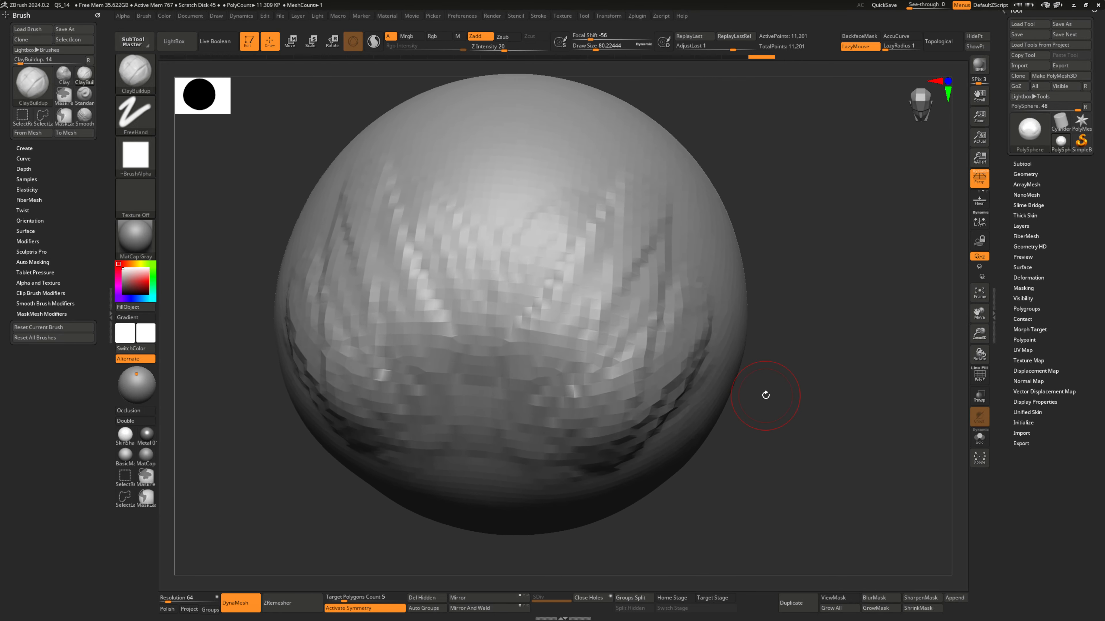
mouse_move(549, 266)
left_mouse_down()
mouse_move(566, 291)
mouse_move(602, 254)
left_mouse_up()
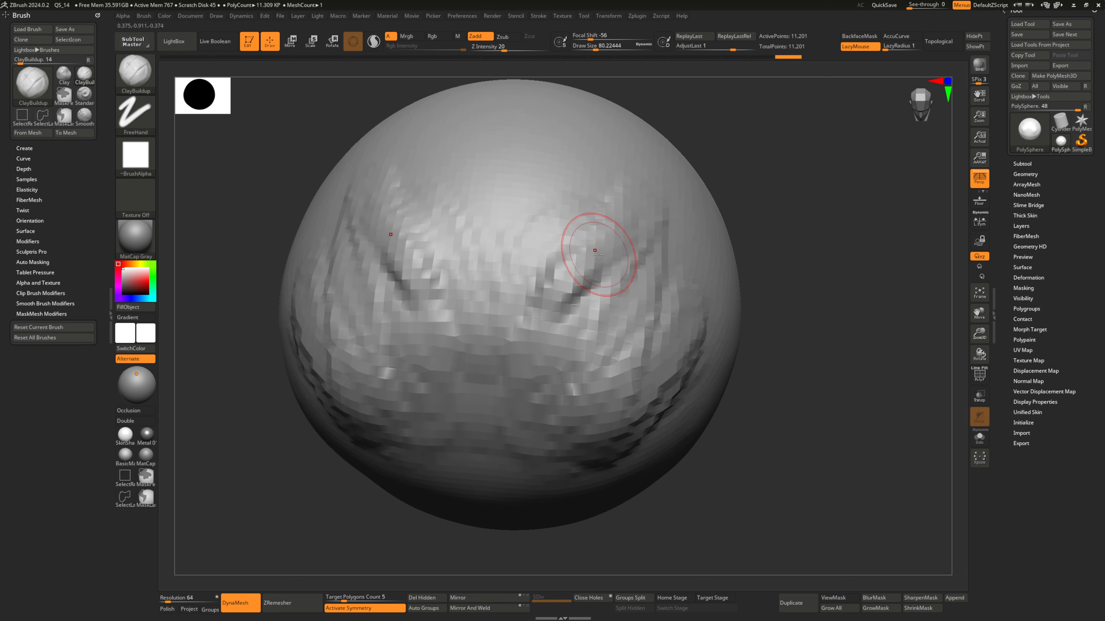
mouse_move(600, 255)
left_mouse_down("shift")
mouse_move(413, 270)
mouse_move(530, 337)
mouse_move(585, 289)
left_mouse_up("shift")
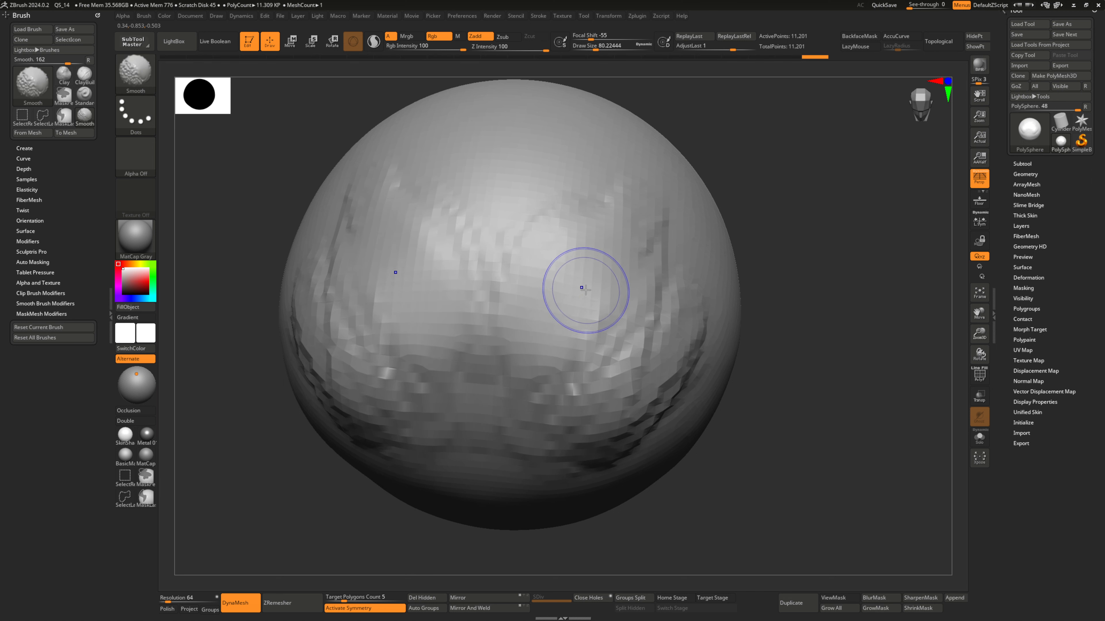
right_click(566, 258)
right_click(566, 235)
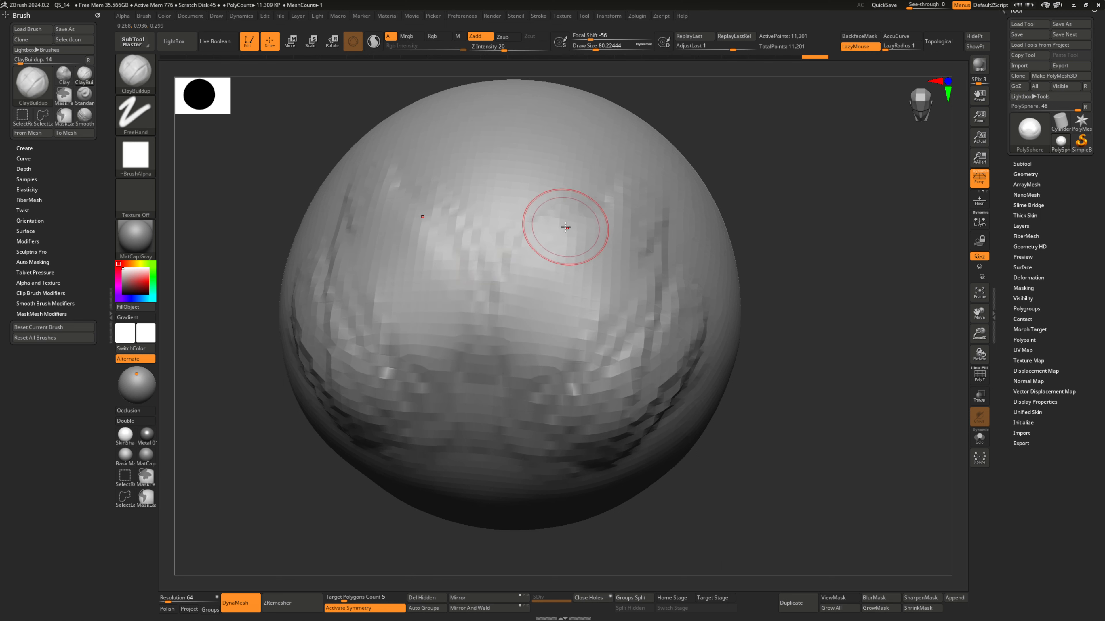
- Paint a mask over both upper eye areas and clear it
mouse_move(568, 221)
left_mouse_down("ctrl")
mouse_move(580, 190)
mouse_move(559, 283)
mouse_move(578, 300)
mouse_move(578, 330)
left_mouse_up("ctrl")
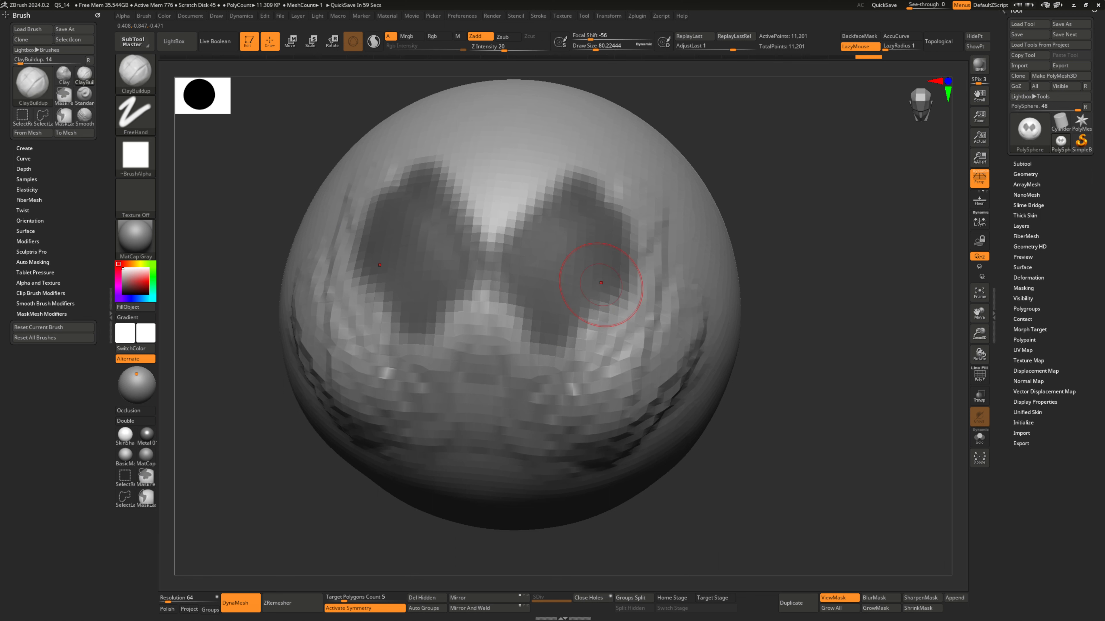
left_click_drag(760, 207, 765, 254, "ctrl")
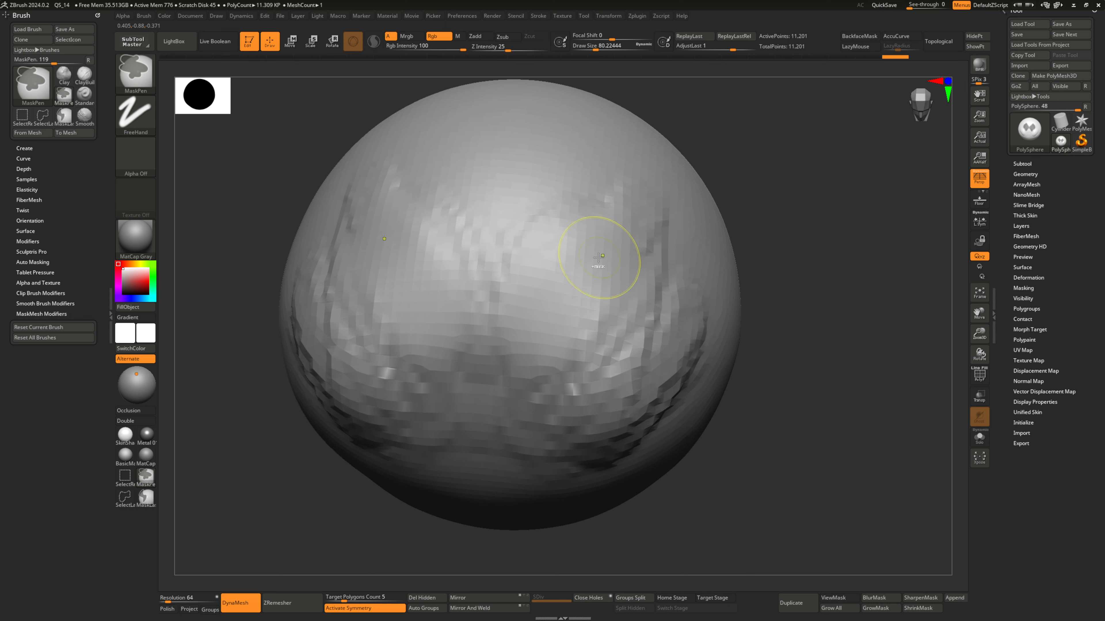
- Smooth the rough clay strokes over the whole front of the sphere, including the brow and cheek edges
mouse_move(574, 264)
left_mouse_down("shift")
mouse_move(583, 318)
mouse_move(621, 344)
mouse_move(555, 342)
mouse_move(563, 322)
left_mouse_up("shift")
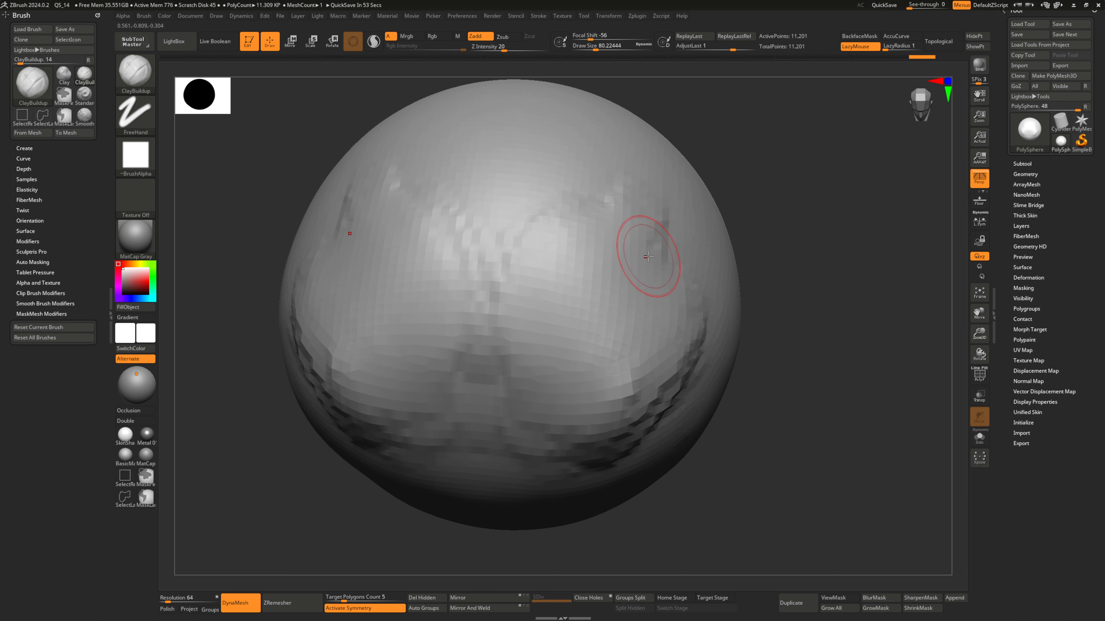
right_click_drag(646, 266, 636, 247, "ctrl")
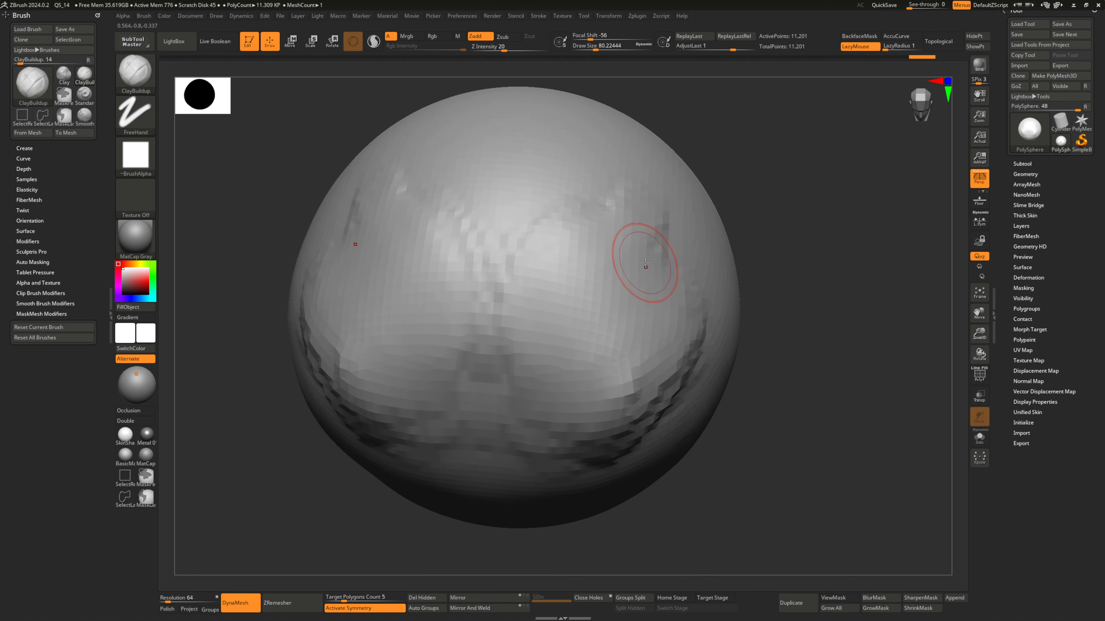
key("shift")
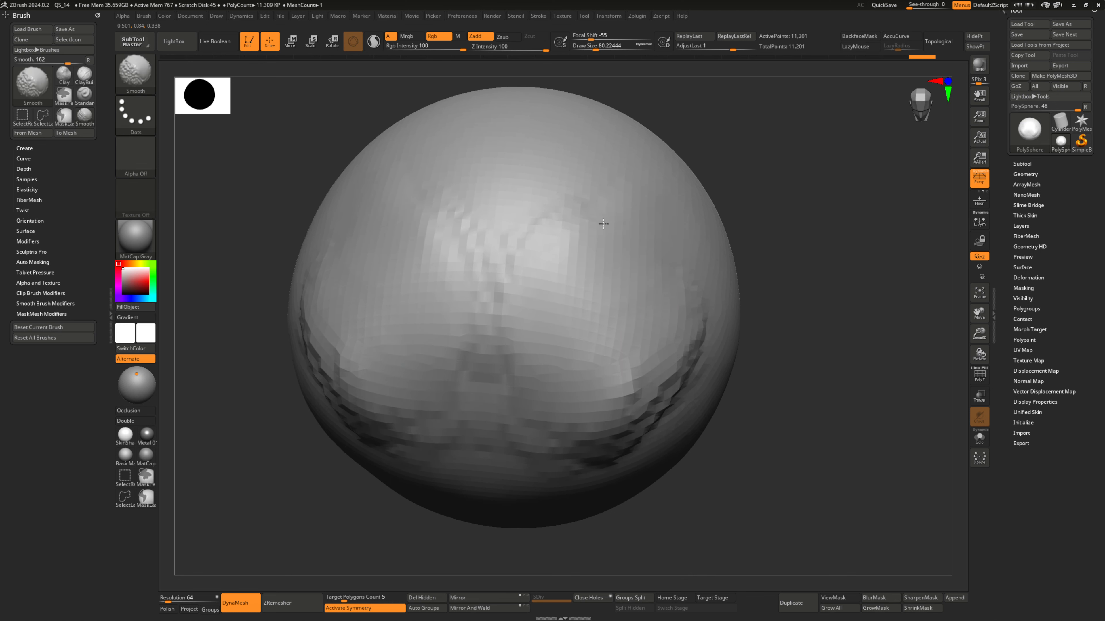
left_click_drag(603, 224, 513, 271, "shift")
mouse_move(566, 431)
left_mouse_down("shift")
mouse_move(630, 374)
mouse_move(652, 405)
mouse_move(602, 327)
left_mouse_up("shift")
right_click_drag(602, 327, 575, 272)
- Sculpt short diagonal ClayBuildup strokes on both brow areas, undoing the last two actions
mouse_move(527, 285)
left_mouse_down()
mouse_move(549, 254)
mouse_move(525, 281)
left_mouse_up()
mouse_move(524, 280)
right_mouse_down()
mouse_move(597, 259)
mouse_move(594, 292)
mouse_move(572, 231)
right_mouse_up()
left_click_drag(573, 232, 605, 223)
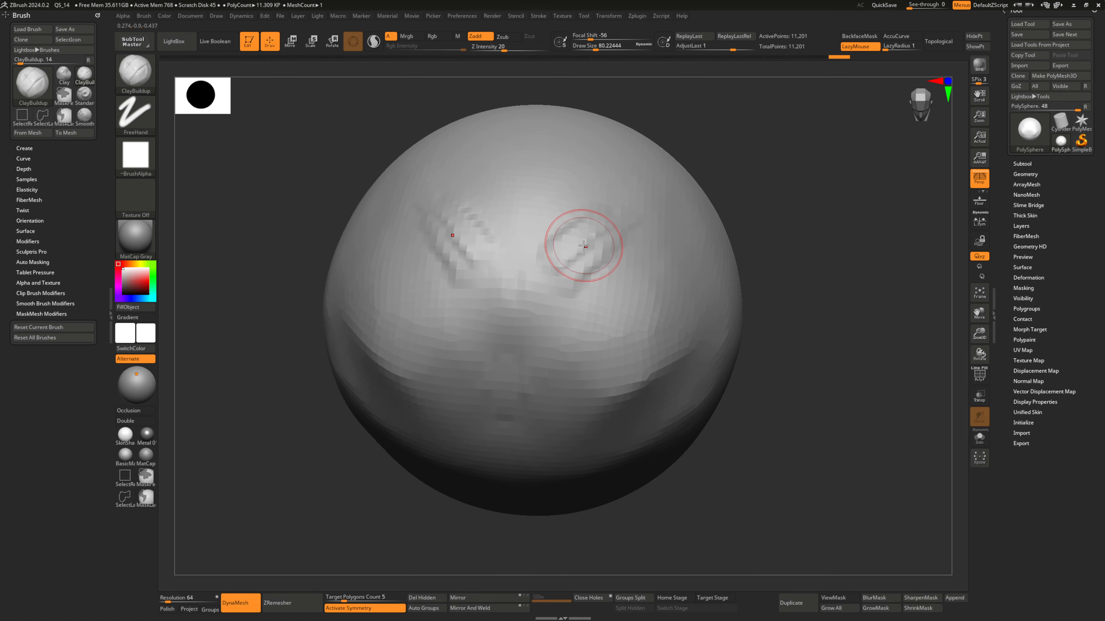
key("ctrl+z")
key("ctrl+z")
- Build up clay on both cheeks below the brow patches, protecting the patches with a temporary mask
mouse_move(579, 242)
left_mouse_down("ctrl")
mouse_move(596, 209)
mouse_move(541, 275)
mouse_move(592, 260)
left_mouse_up("ctrl")
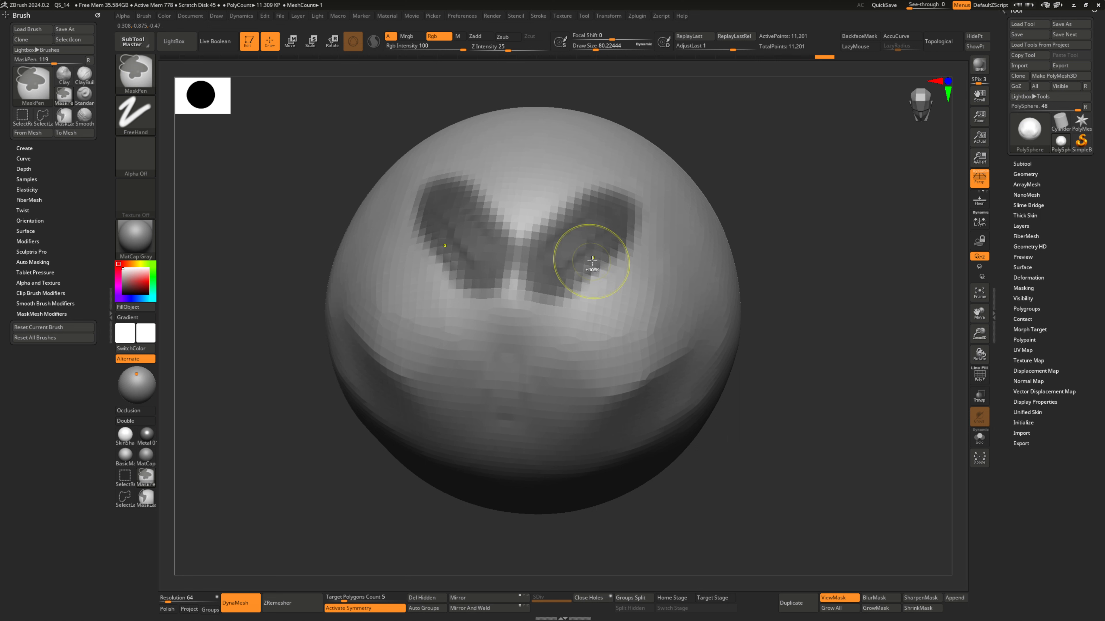
right_click_drag(602, 262, 599, 258)
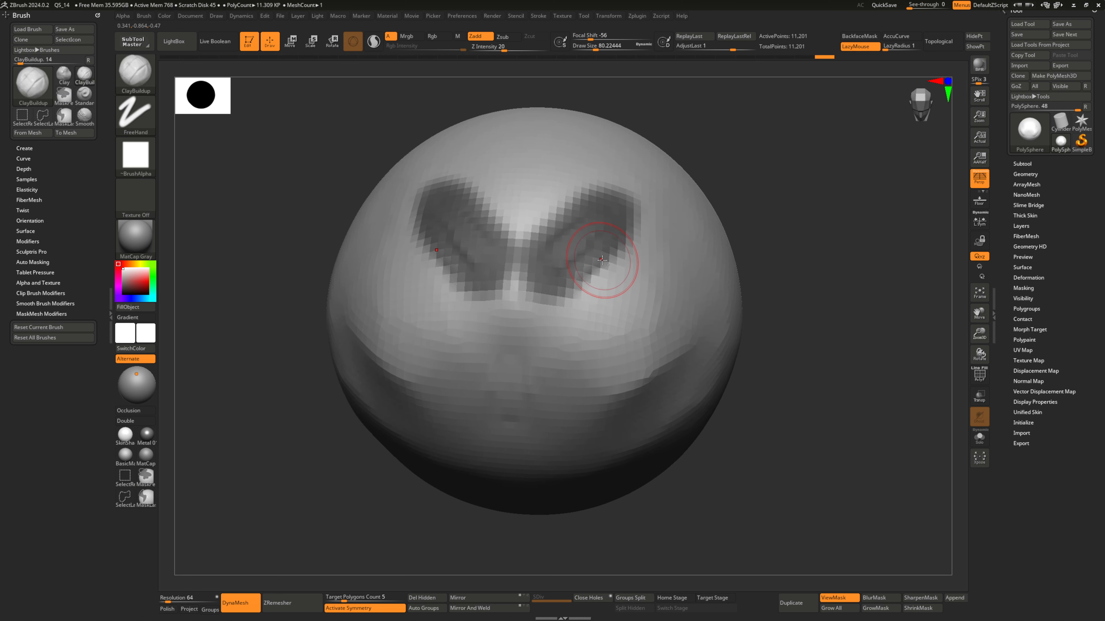
mouse_move(636, 252)
left_mouse_down()
mouse_move(618, 265)
mouse_move(580, 346)
mouse_move(674, 298)
mouse_move(594, 363)
mouse_move(641, 287)
mouse_move(555, 381)
left_mouse_up()
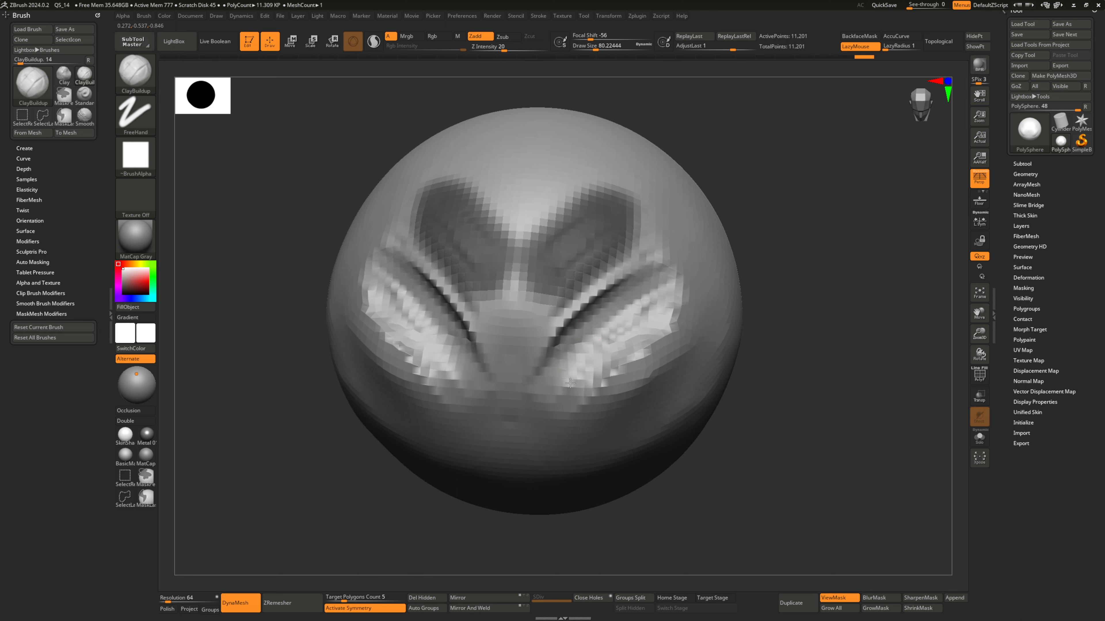
mouse_move(657, 316)
left_mouse_down()
mouse_move(598, 383)
mouse_move(594, 347)
mouse_move(643, 305)
mouse_move(576, 380)
mouse_move(630, 283)
mouse_move(660, 269)
left_mouse_up()
left_click_drag(594, 313, 643, 274, "alt")
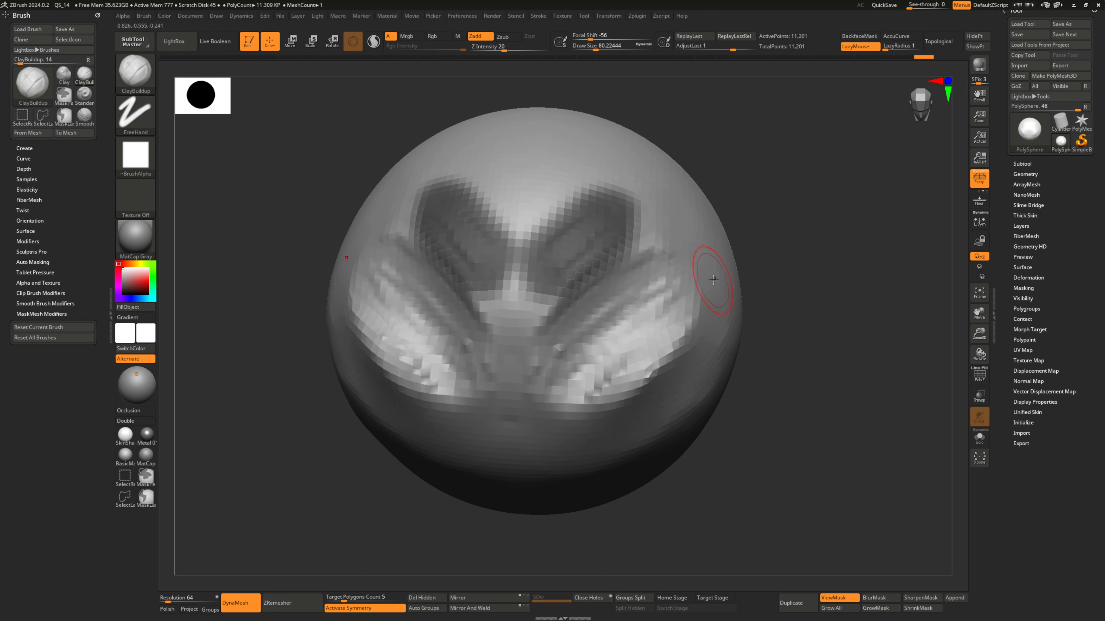
mouse_move(778, 272)
left_mouse_down()
mouse_move(585, 350)
mouse_move(615, 367)
left_mouse_up()
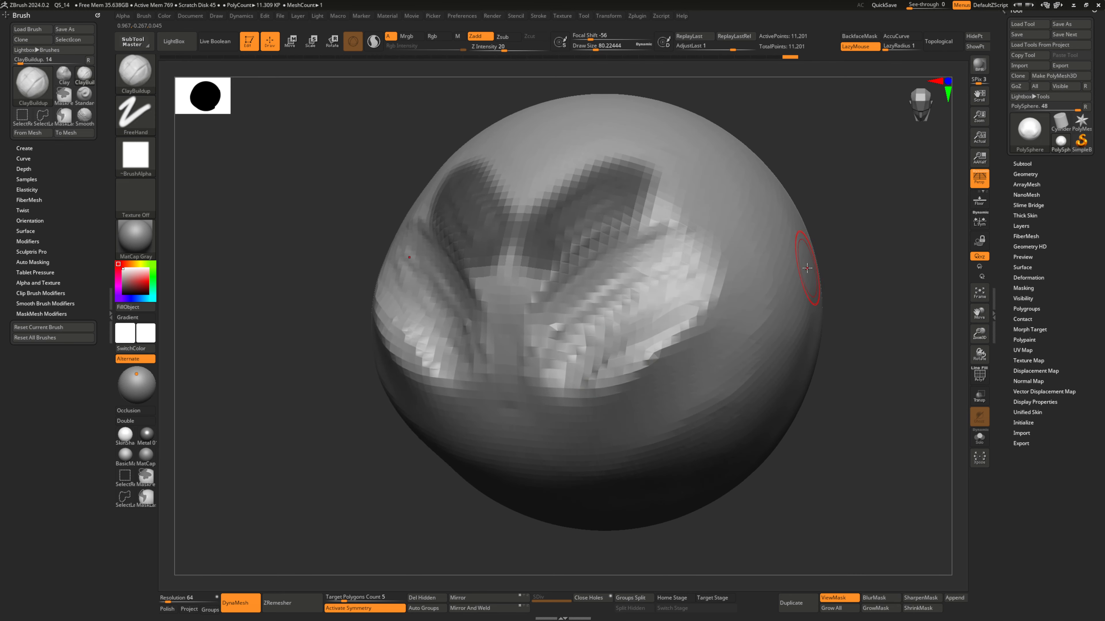
left_click_drag(834, 167, 847, 354, "ctrl")
- Raise the brush draw size to about 116 and smooth the sculpted brows and cheeks into soft forms
mouse_move(692, 313)
right_mouse_down()
mouse_move(696, 329)
mouse_move(650, 311)
mouse_move(613, 329)
right_mouse_up()
key("s")
left_click_drag(613, 330, 620, 329)
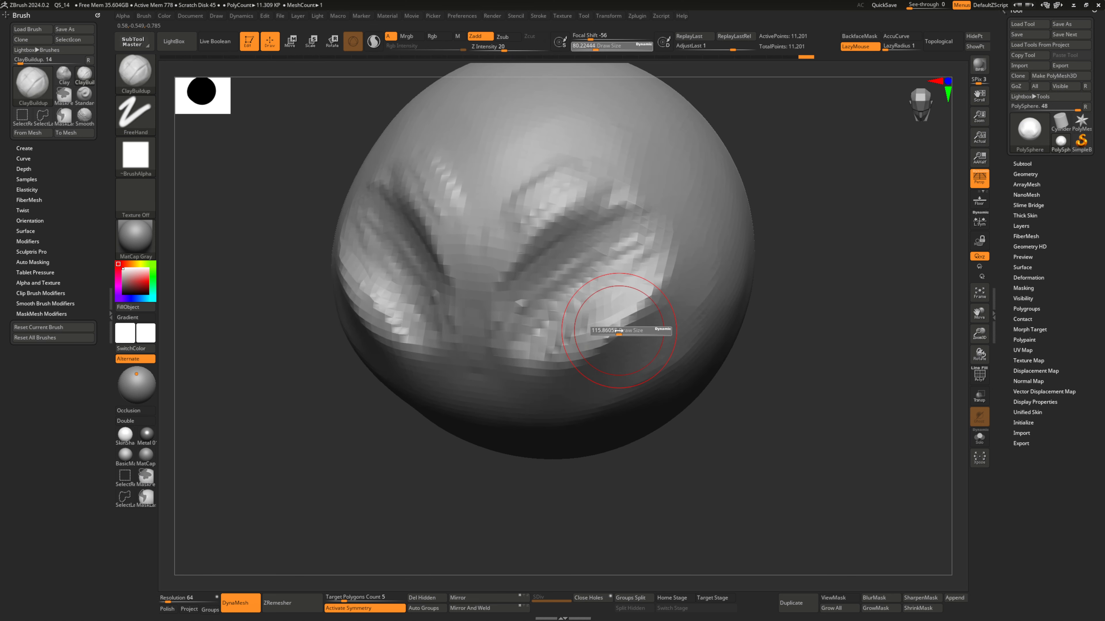
right_click_drag(620, 330, 597, 338, "ctrl")
mouse_move(597, 337)
left_mouse_down("shift")
mouse_move(530, 267)
mouse_move(530, 321)
mouse_move(619, 309)
left_mouse_up("shift")
mouse_move(630, 325)
right_mouse_down()
mouse_move(651, 340)
mouse_move(698, 315)
mouse_move(618, 341)
right_mouse_up()
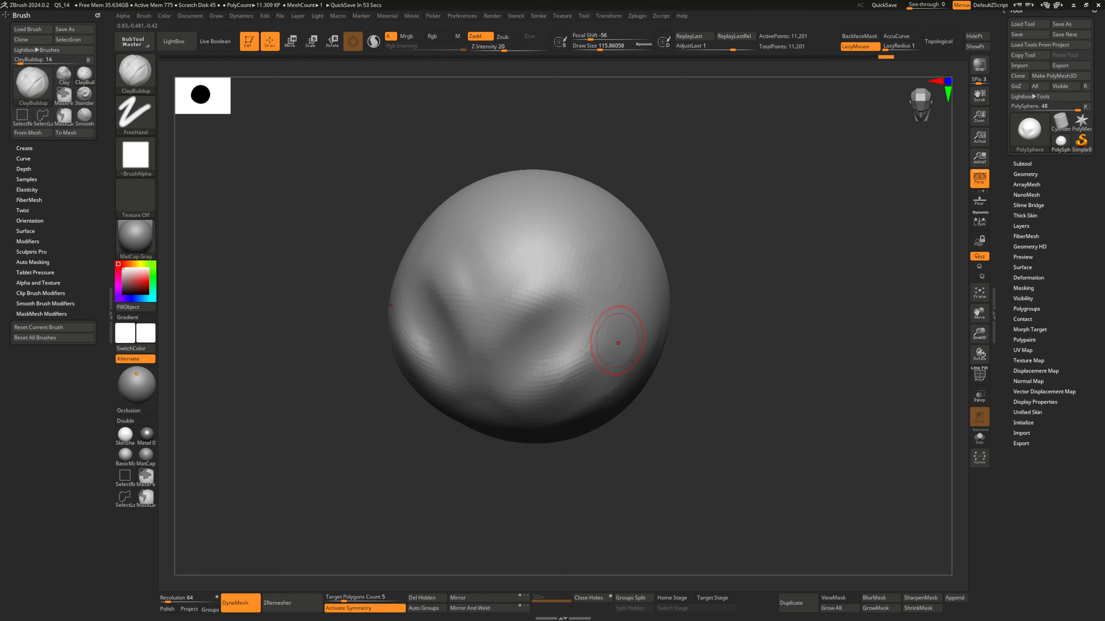
- Carve diagonal creases between the brows and cheeks with the DamStandard brush, undoing the first stroke
key("b")
key("d")
key("s")
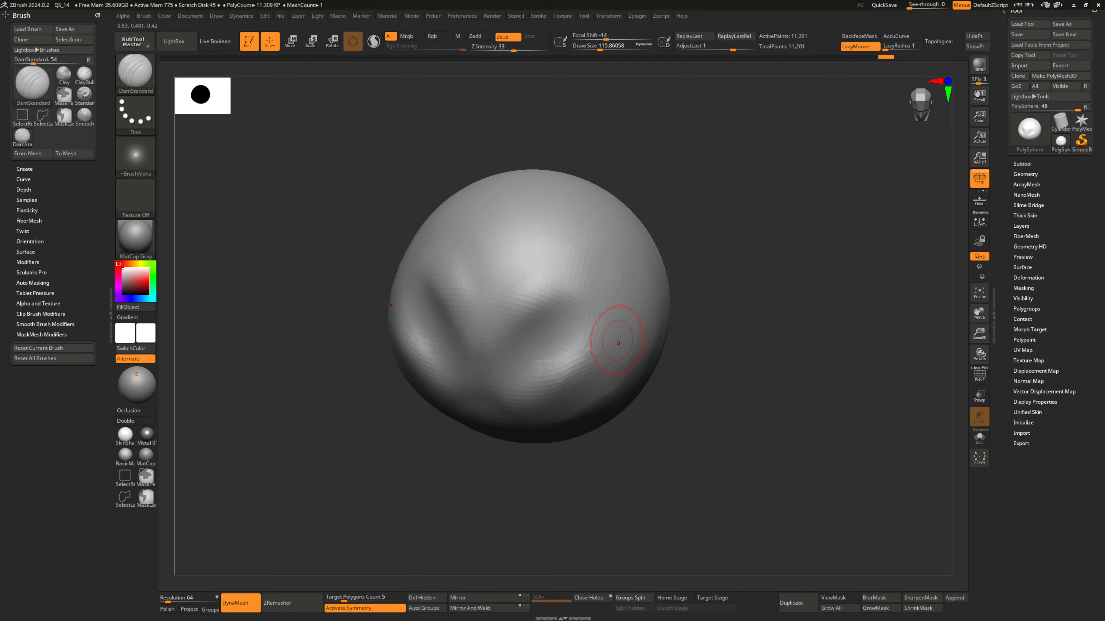
mouse_move(560, 290)
left_mouse_down()
mouse_move(549, 294)
mouse_move(578, 266)
left_mouse_up()
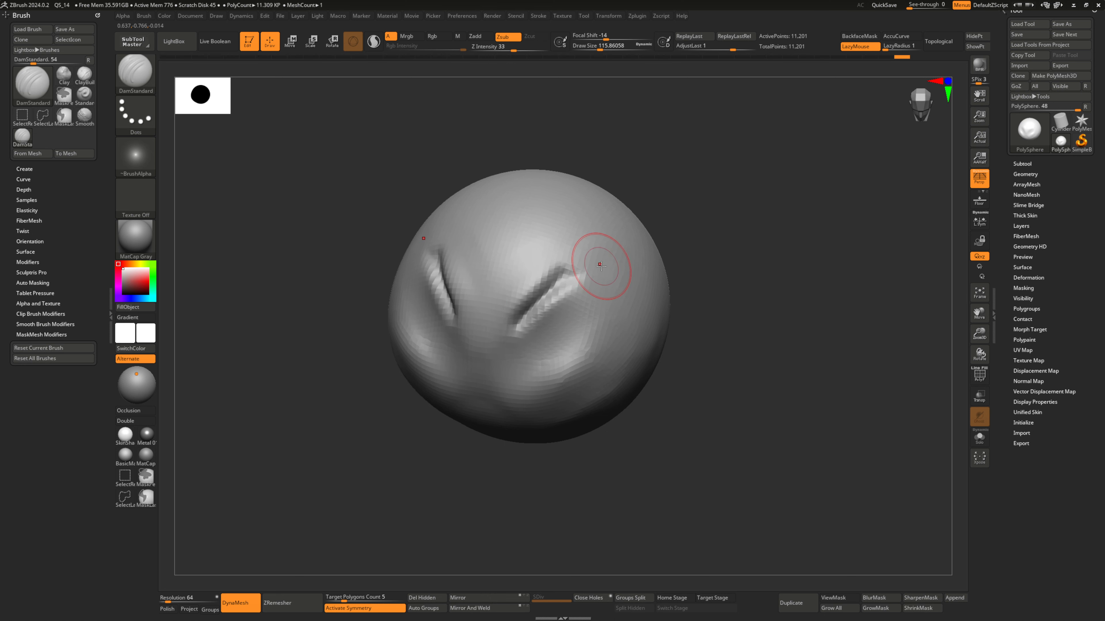
key("ctrl+z")
mouse_move(536, 303)
left_mouse_down()
mouse_move(561, 284)
mouse_move(558, 259)
mouse_move(578, 370)
left_mouse_up()
- Shape raised folds around the brows and eye creases with the Standard brush at a draw size of about 108
key("b")
key("s")
key("t")
right_click_drag(583, 371, 525, 245)
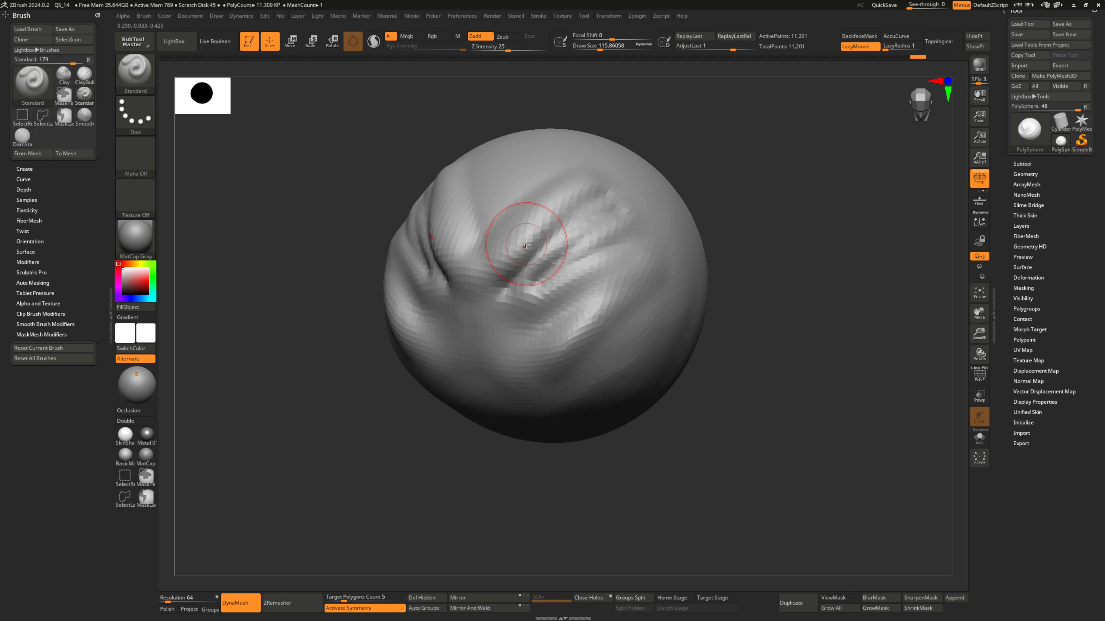
right_click_drag(525, 245, 783, 352)
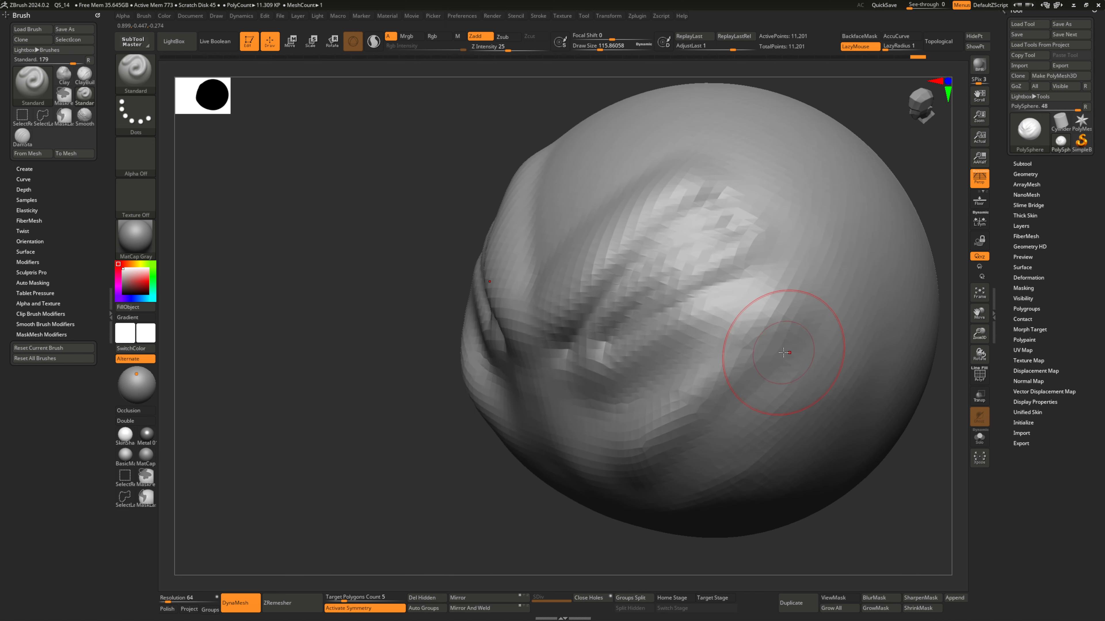
mouse_move(803, 292)
right_mouse_down("alt")
mouse_move(587, 327)
mouse_move(646, 291)
mouse_move(631, 313)
mouse_move(609, 298)
mouse_move(562, 308)
mouse_move(767, 249)
mouse_move(677, 308)
right_mouse_up("alt")
key("bracketleft")
key("bracketright")
left_click_drag(504, 314, 587, 246)
- Add clay to the inner eye folds with the ClayBuildup brush and smooth them outward to the temples
key("b")
key("c")
key("b")
mouse_move(518, 313)
left_mouse_down()
mouse_move(611, 221)
mouse_move(511, 312)
left_mouse_up()
right_click_drag(549, 288, 617, 218, "alt")
mouse_move(583, 266)
left_mouse_down("shift")
mouse_move(623, 147)
mouse_move(652, 194)
left_mouse_up("shift")
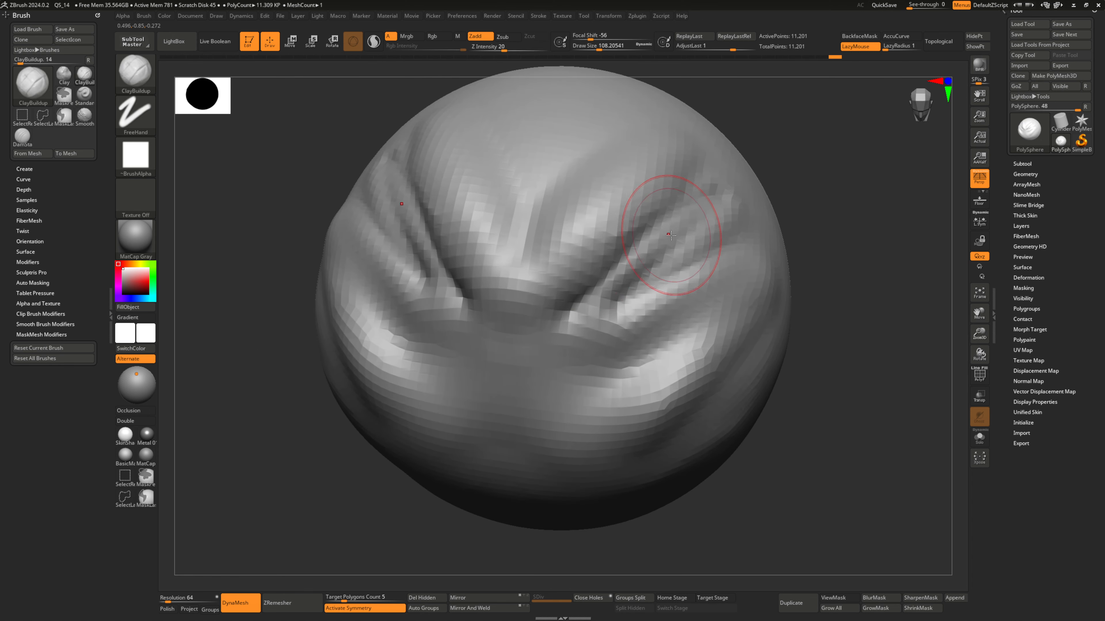
- Examine the sculpted brow, eye and cheek folds from several angles
right_click_drag(669, 235, 632, 270)
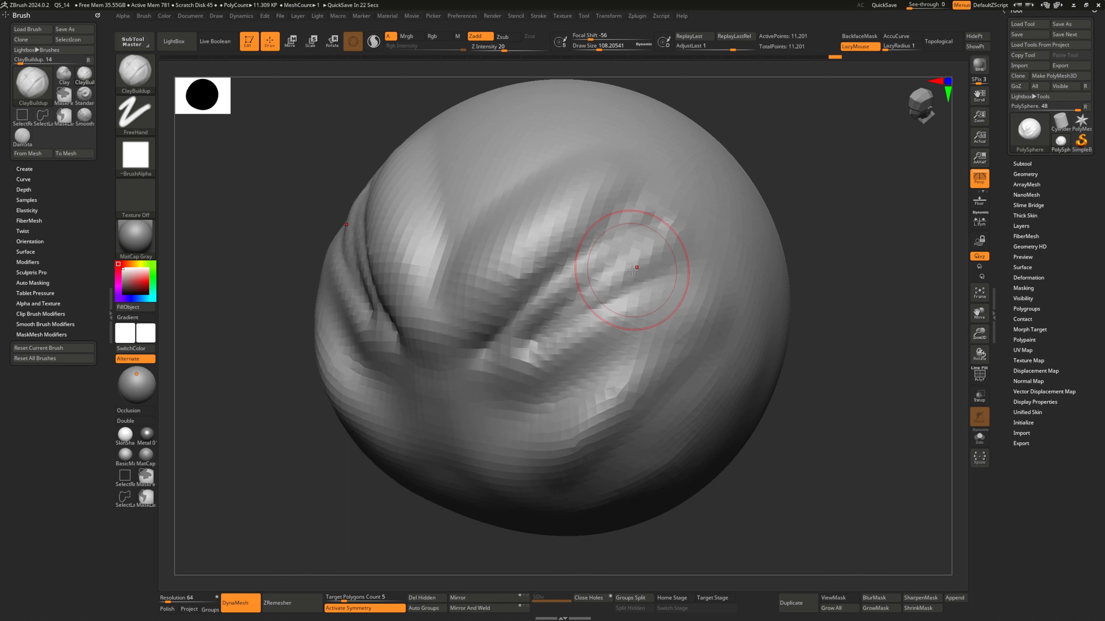
mouse_move(632, 270)
right_mouse_down()
mouse_move(666, 287)
mouse_move(667, 304)
mouse_move(694, 284)
mouse_move(718, 311)
mouse_move(704, 324)
mouse_move(641, 299)
mouse_move(662, 305)
mouse_move(702, 241)
mouse_move(704, 312)
mouse_move(675, 289)
right_mouse_up()
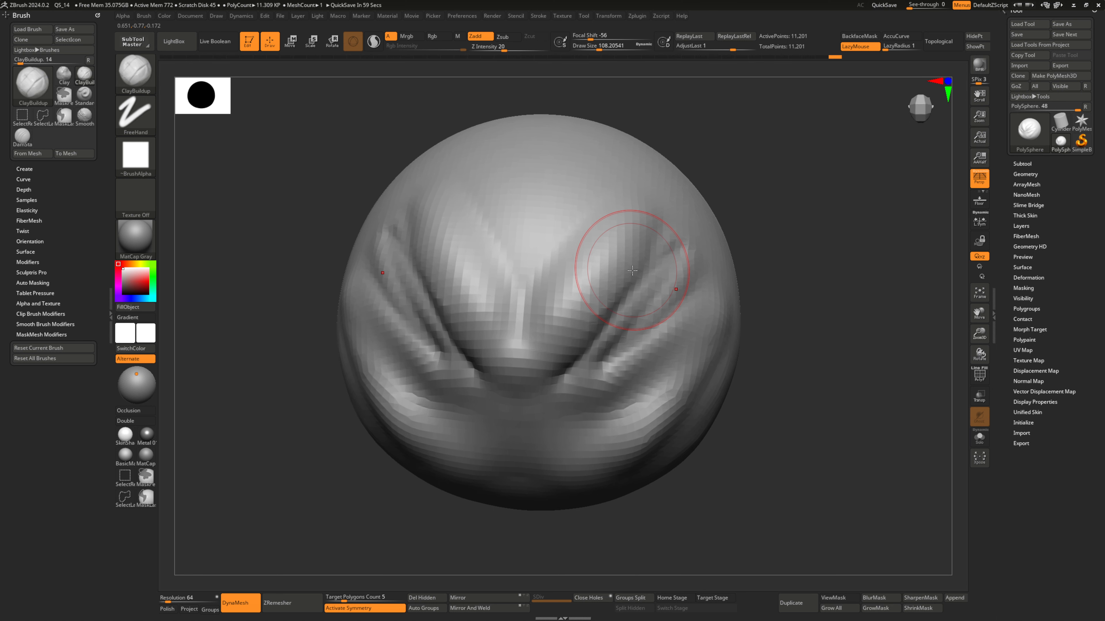
mouse_move(675, 288)
right_mouse_down()
mouse_move(664, 288)
mouse_move(665, 299)
mouse_move(651, 280)
right_mouse_up()
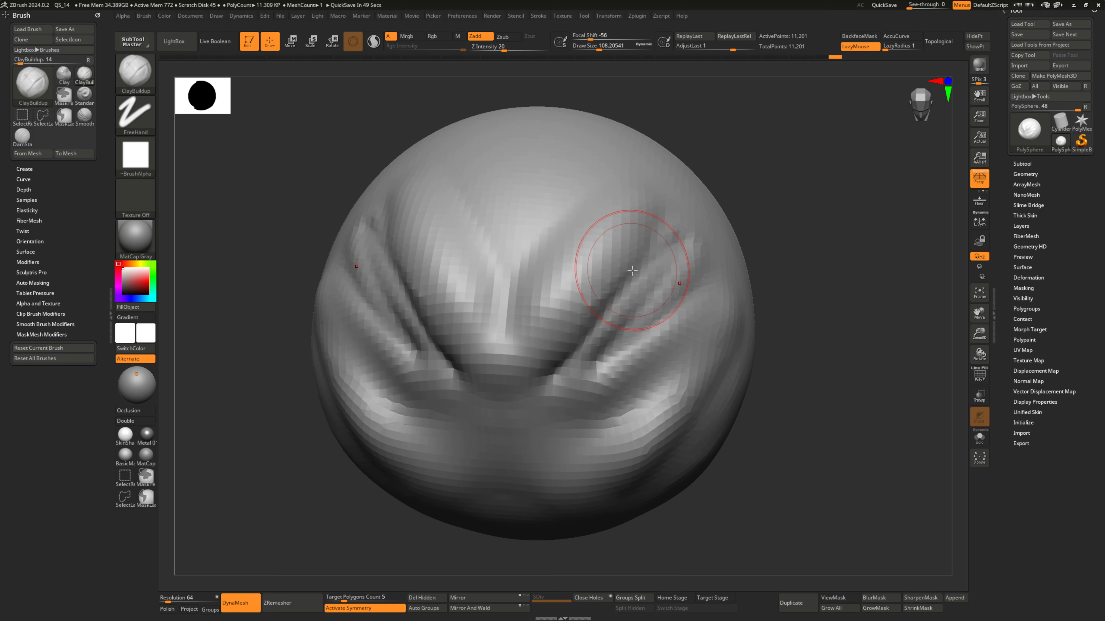
right_click_drag(632, 271, 632, 272, "alt")
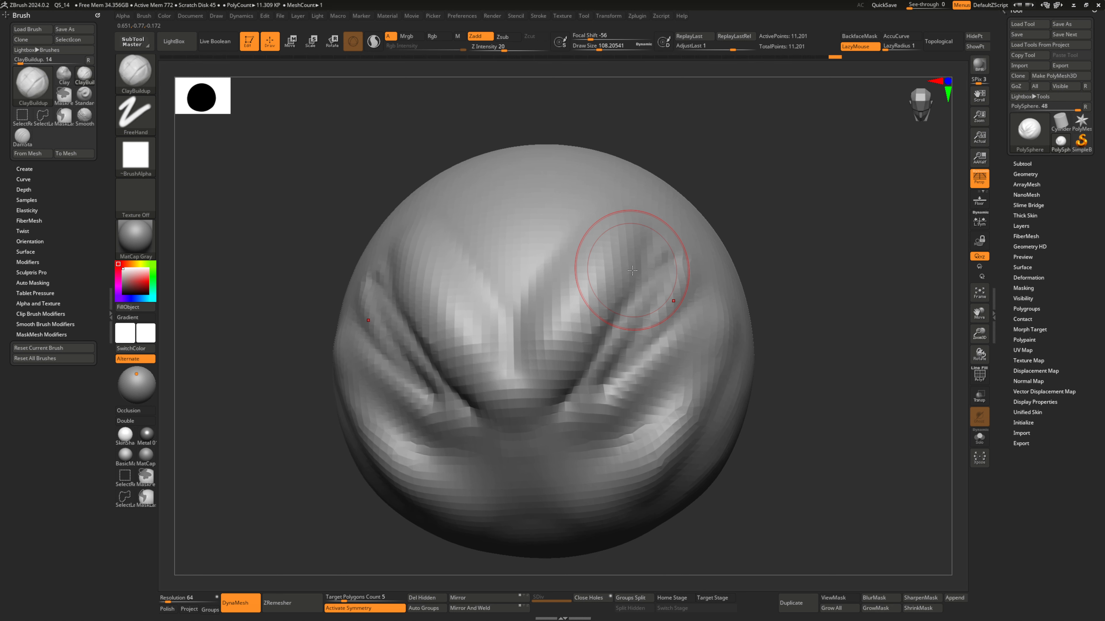
right_click_drag(632, 270, 632, 267, "alt")
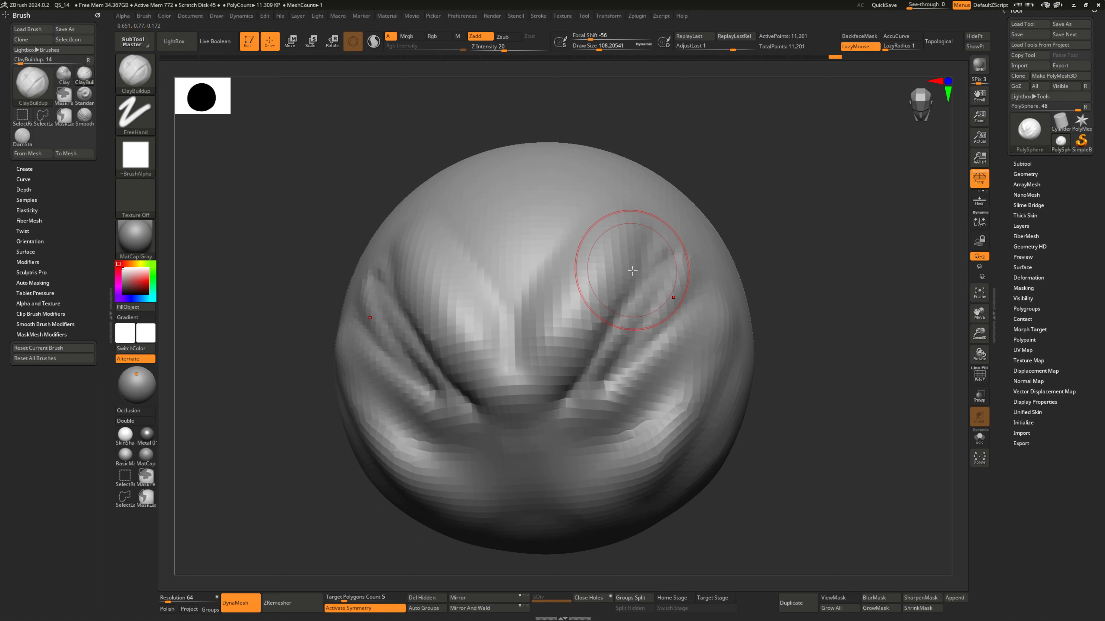
mouse_move(632, 270)
right_mouse_down("alt")
mouse_move(634, 234)
mouse_move(625, 275)
mouse_move(525, 332)
mouse_move(689, 338)
mouse_move(590, 320)
mouse_move(651, 249)
mouse_move(634, 272)
mouse_move(632, 249)
mouse_move(632, 282)
right_mouse_up("alt")
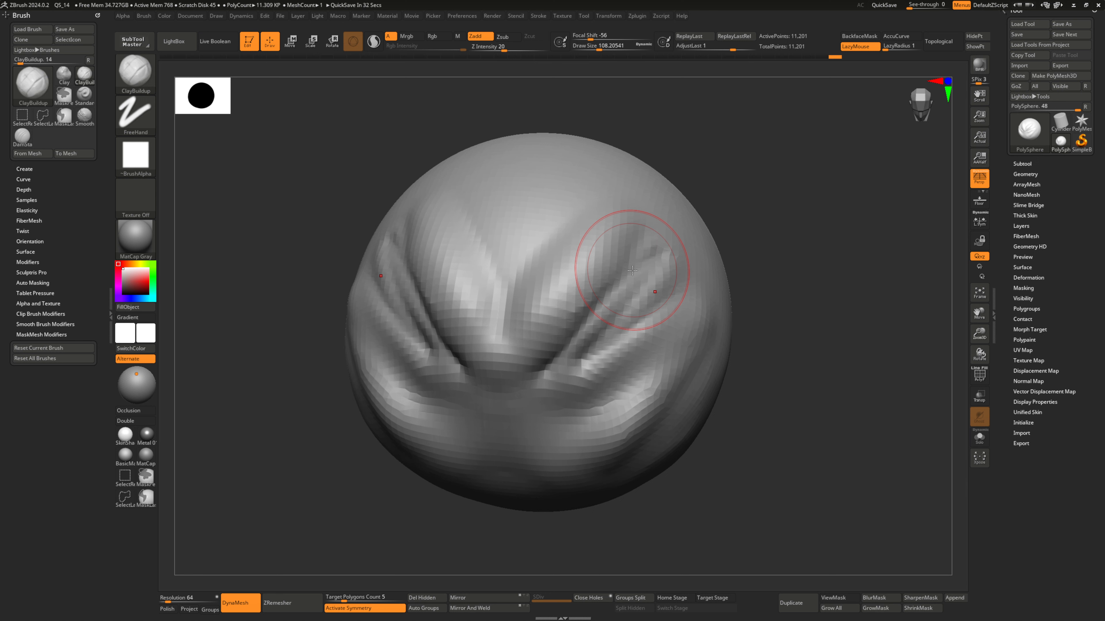
right_click_drag(633, 271, 633, 271)
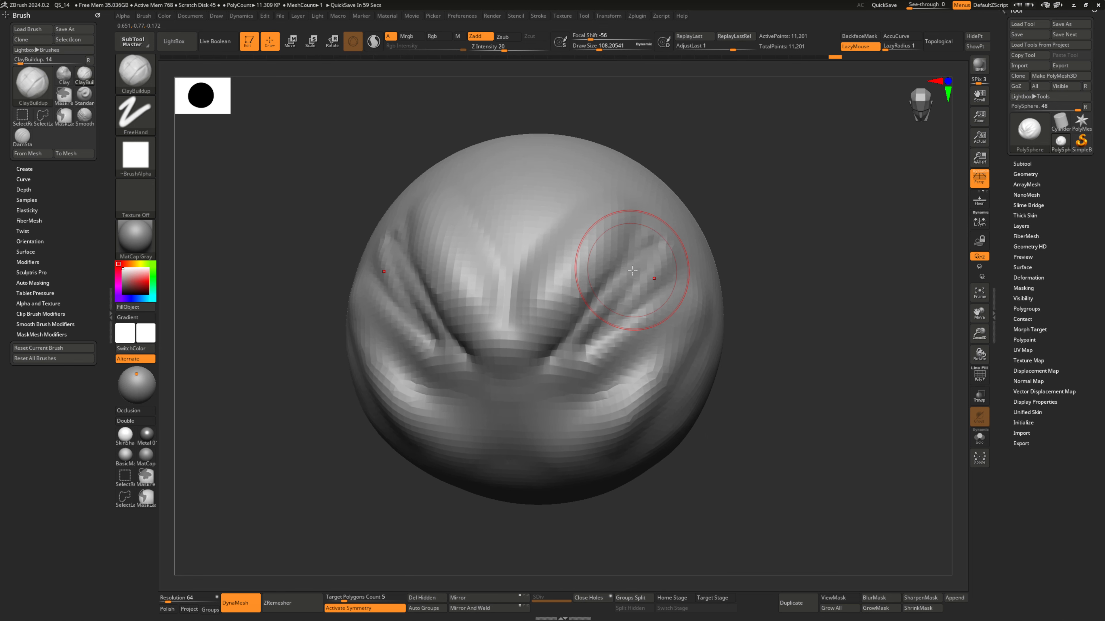
mouse_move(672, 303)
right_mouse_down()
mouse_move(690, 259)
mouse_move(642, 304)
mouse_move(604, 272)
right_mouse_up()
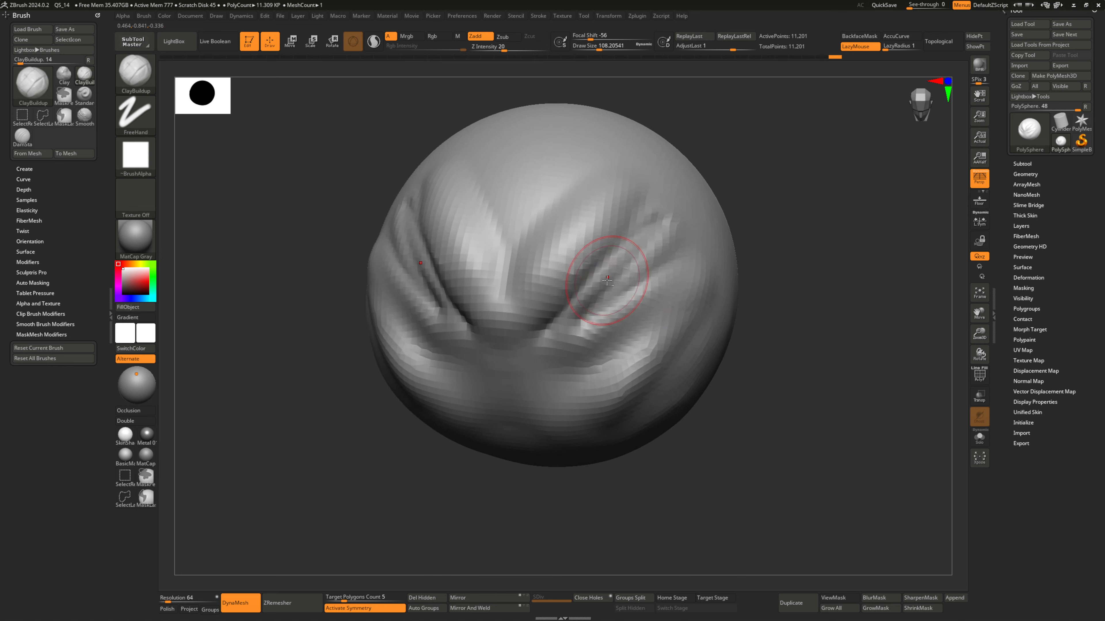
- Try smoothing the eye and cheek folds with a draw size of about 183 and undo it
key("s")
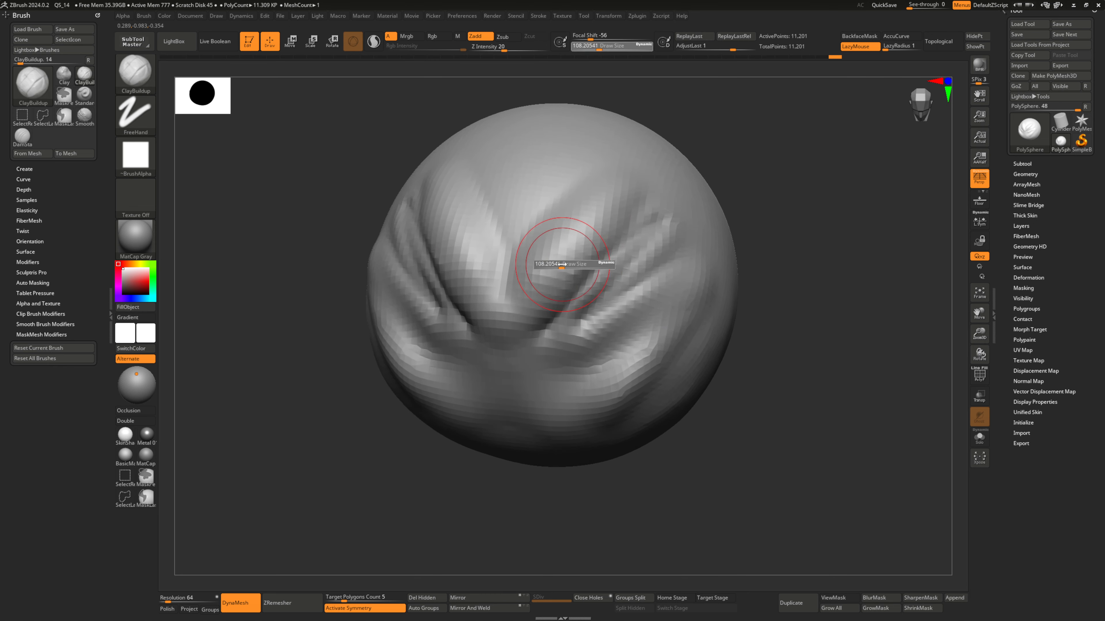
mouse_move(560, 261)
left_mouse_down()
mouse_move(571, 256)
mouse_move(582, 328)
mouse_move(627, 303)
mouse_move(636, 362)
left_mouse_up()
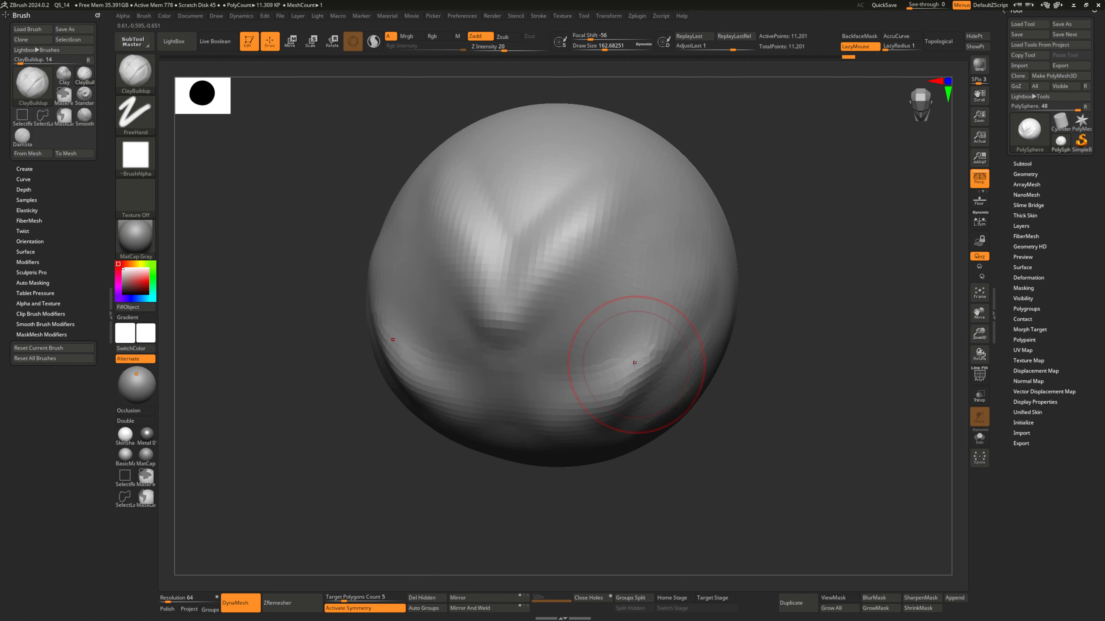
key("ctrl+z")
- Set the ClayBuildup brush's draw size to 112
mouse_move(648, 296)
right_mouse_down()
mouse_move(658, 324)
mouse_move(647, 296)
mouse_move(616, 316)
right_mouse_up()
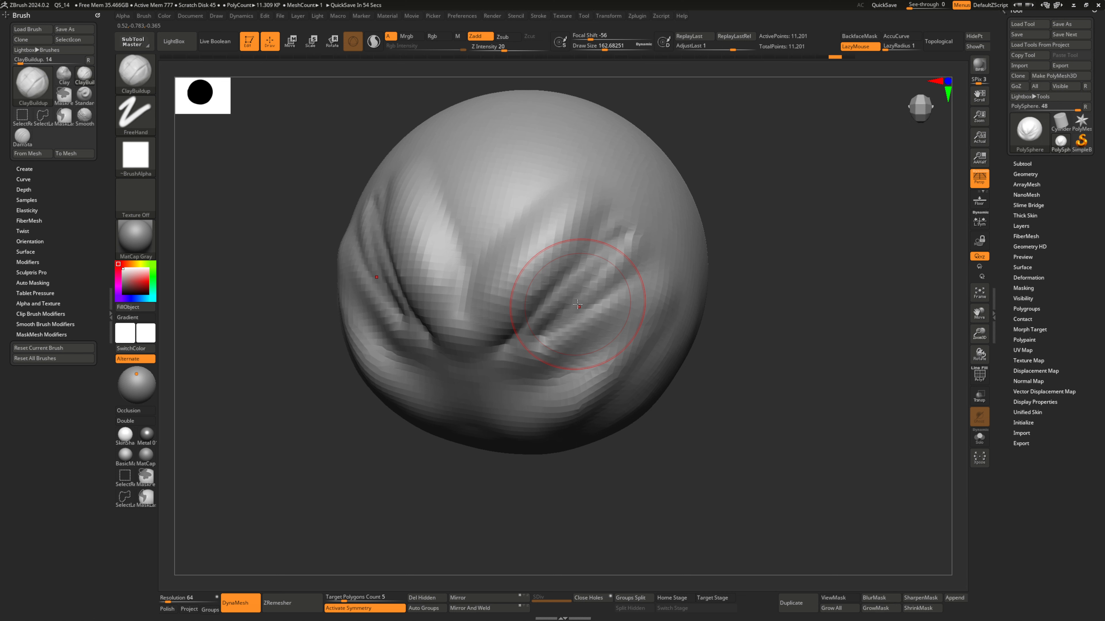
key("s")
left_click_drag(607, 281, 601, 281)
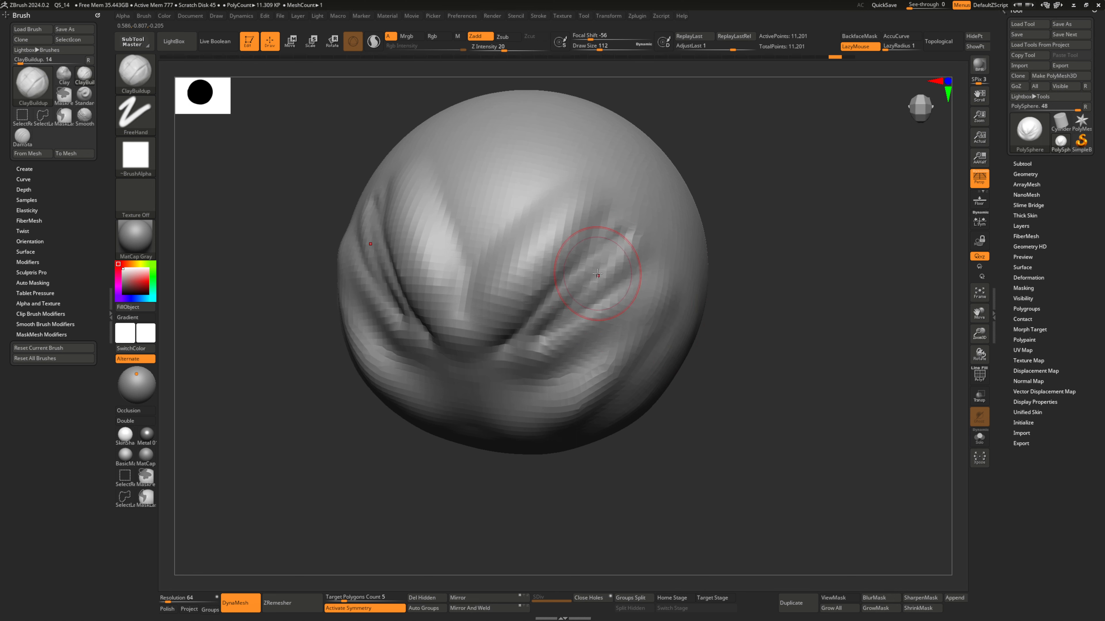
mouse_move(594, 304)
right_mouse_down()
mouse_move(561, 356)
mouse_move(620, 297)
right_mouse_up()
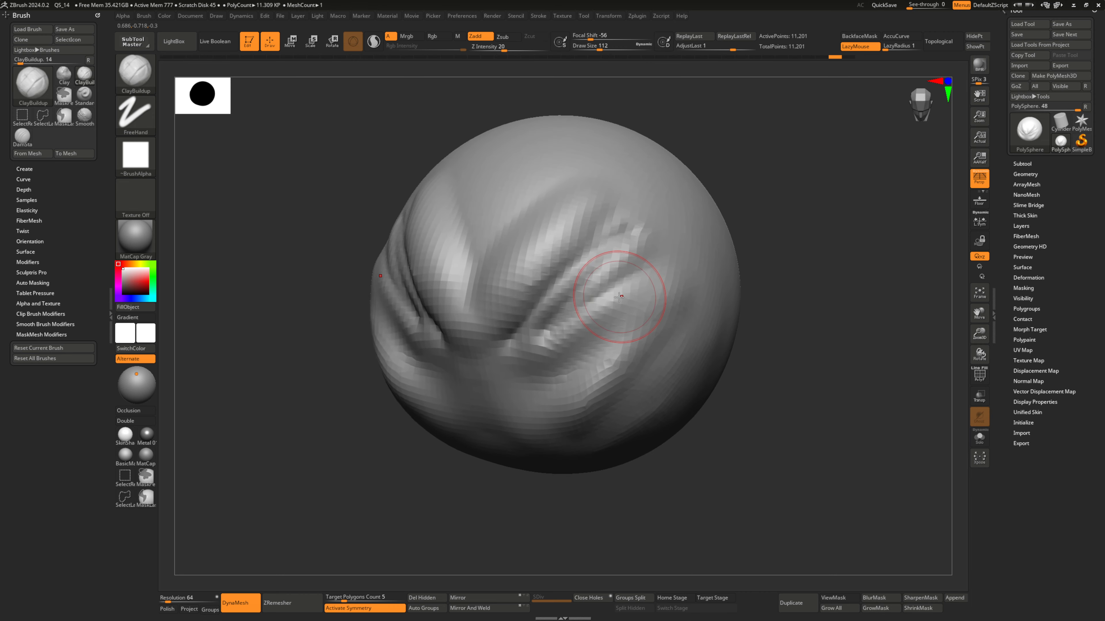
- Try ClayBuildup strokes on the brow fold with a draw size of about 90
right_click_drag(595, 291, 564, 321)
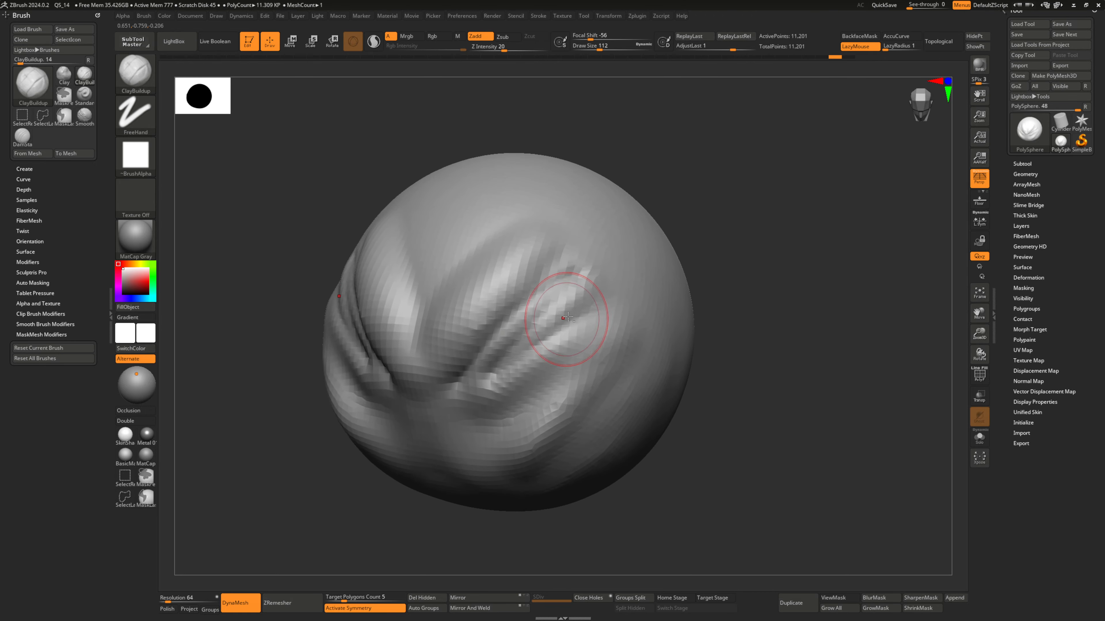
mouse_move(489, 355)
right_mouse_down("alt")
mouse_move(638, 277)
mouse_move(640, 297)
mouse_move(396, 386)
mouse_move(724, 320)
mouse_move(446, 269)
mouse_move(801, 300)
mouse_move(456, 332)
mouse_move(660, 269)
mouse_move(622, 298)
mouse_move(526, 331)
mouse_move(607, 288)
mouse_move(427, 321)
mouse_move(696, 306)
mouse_move(587, 281)
mouse_move(402, 306)
mouse_move(525, 316)
mouse_move(547, 340)
mouse_move(545, 302)
mouse_move(550, 364)
mouse_move(549, 268)
mouse_move(551, 342)
right_mouse_up("alt")
right_click_drag(643, 291, 500, 318, "alt")
right_click_drag(582, 319, 563, 305, "ctrl")
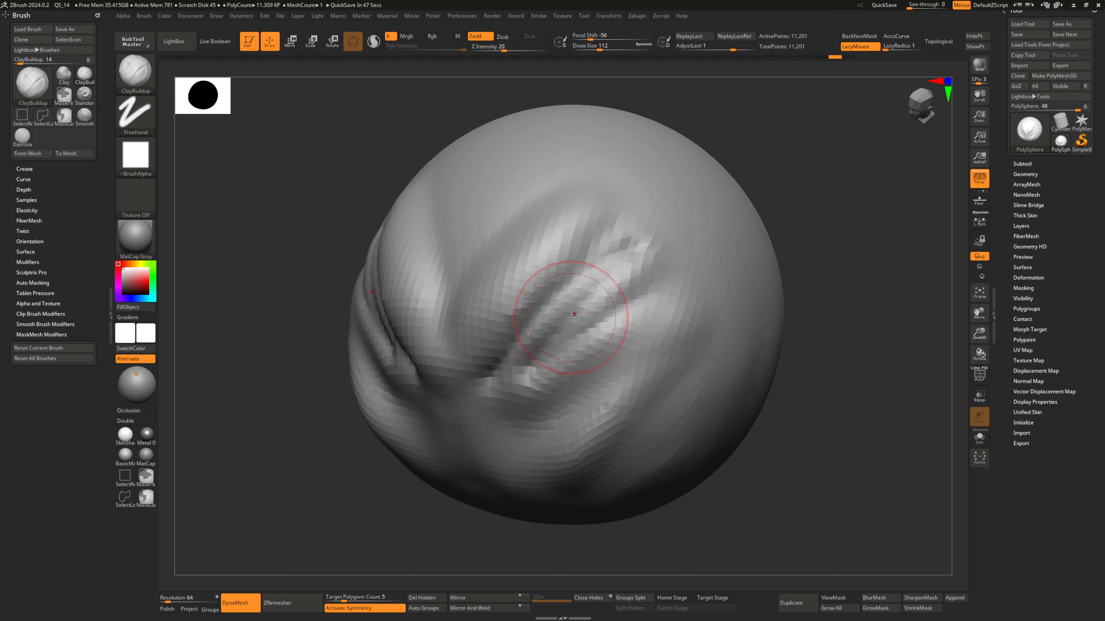
key("s")
left_click_drag(829, 278, 825, 279)
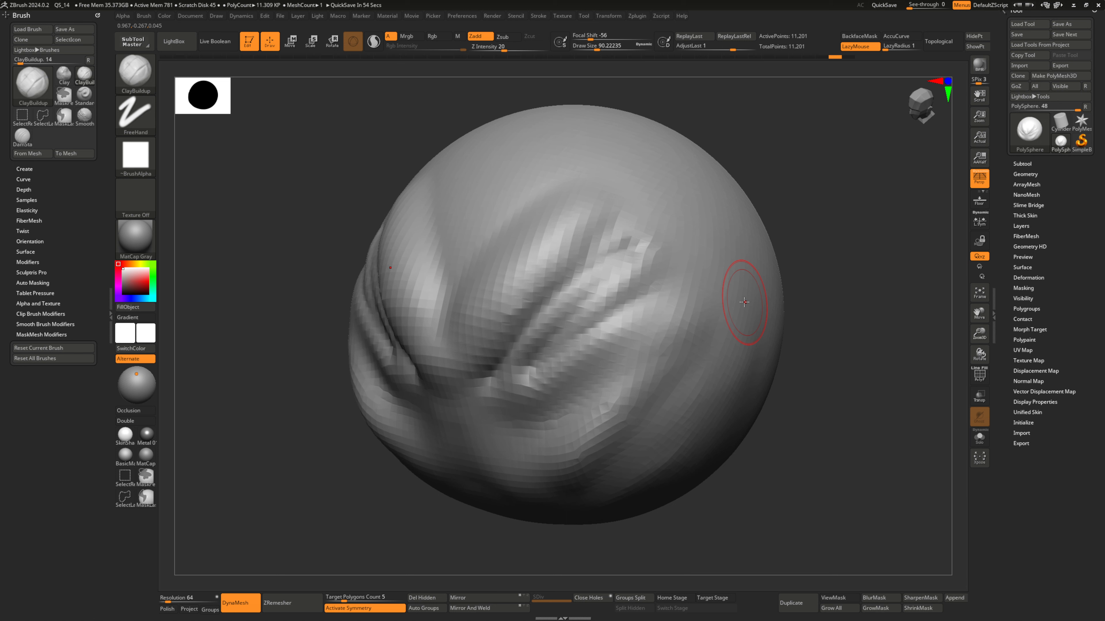
left_click_drag(798, 388, 715, 333)
mouse_move(611, 334)
right_mouse_down("alt")
mouse_move(628, 321)
mouse_move(618, 313)
mouse_move(558, 314)
mouse_move(575, 305)
mouse_move(573, 318)
right_mouse_up("alt")
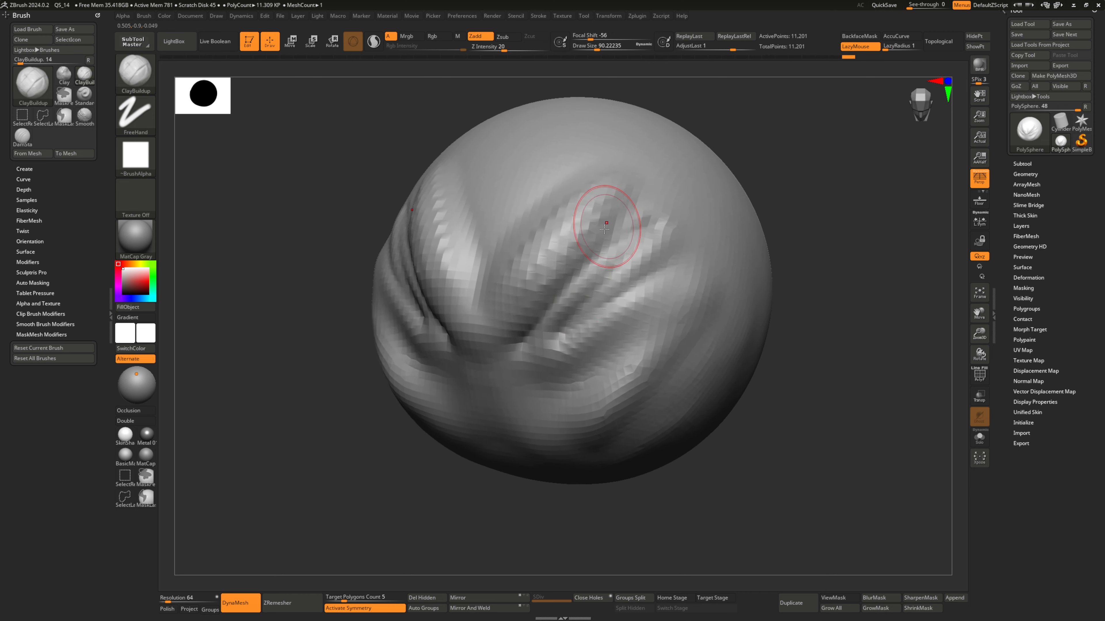
- Set the draw size to about 132 and build up ClayBuildup strokes along the brow and upper eye folds
key("s")
left_click_drag(549, 263, 554, 263)
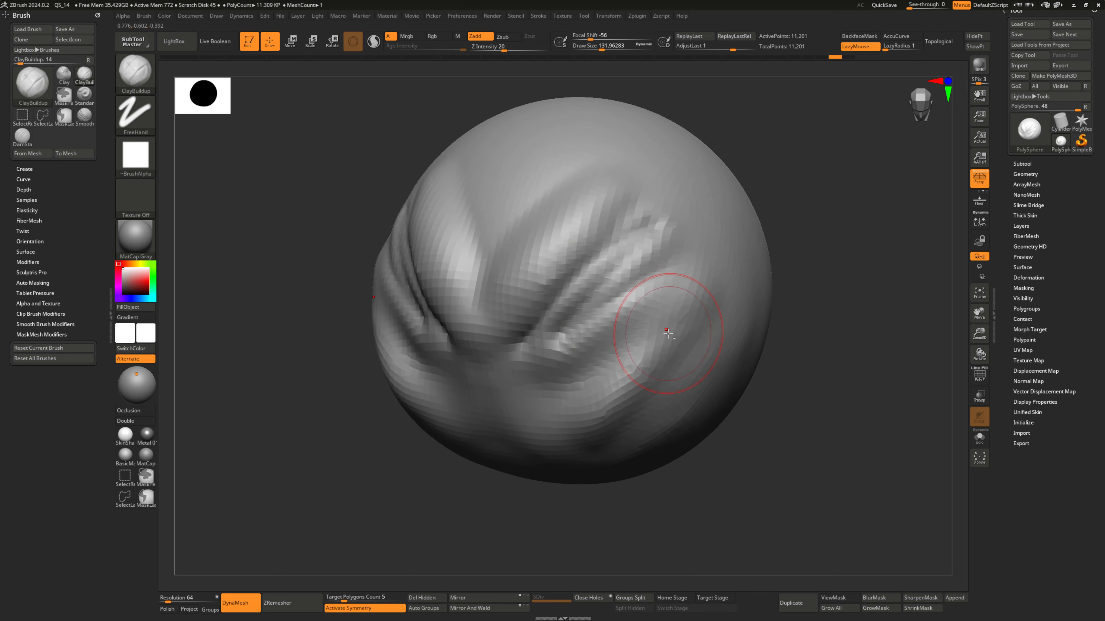
mouse_move(613, 302)
right_mouse_down("alt")
mouse_move(412, 358)
mouse_move(817, 320)
mouse_move(417, 354)
mouse_move(632, 331)
mouse_move(552, 322)
mouse_move(550, 299)
mouse_move(549, 330)
mouse_move(554, 255)
mouse_move(547, 321)
mouse_move(524, 358)
right_mouse_up("alt")
right_click_drag(536, 278, 525, 309, "ctrl")
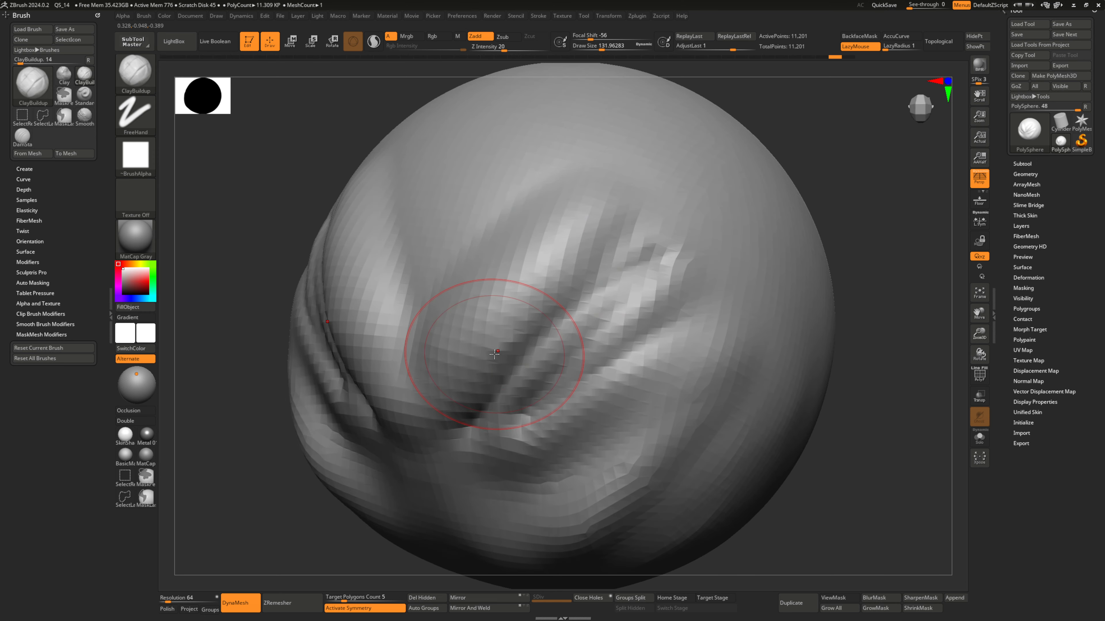
mouse_move(528, 345)
right_mouse_down("ctrl")
mouse_move(525, 324)
mouse_move(687, 294)
mouse_move(525, 332)
mouse_move(578, 331)
mouse_move(535, 306)
mouse_move(539, 342)
right_mouse_up("ctrl")
left_click_drag(481, 308, 581, 209)
left_click_drag(522, 283, 669, 239)
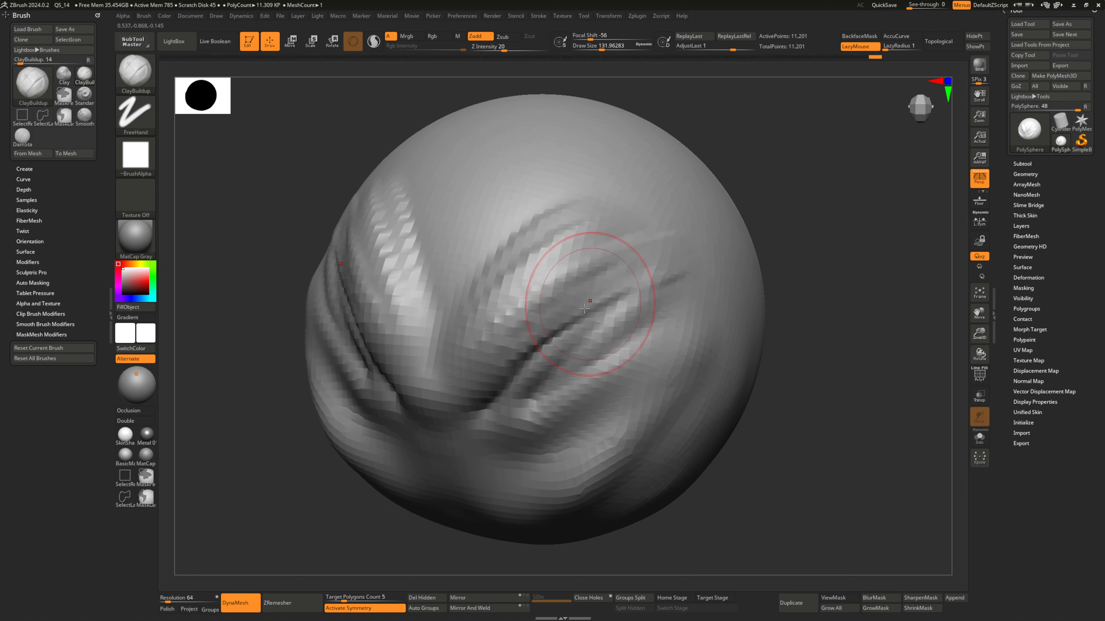
- Try two more long clay strokes across the upper eye folds and undo them
left_click_drag(522, 361, 691, 300)
left_click_drag(535, 325, 658, 271)
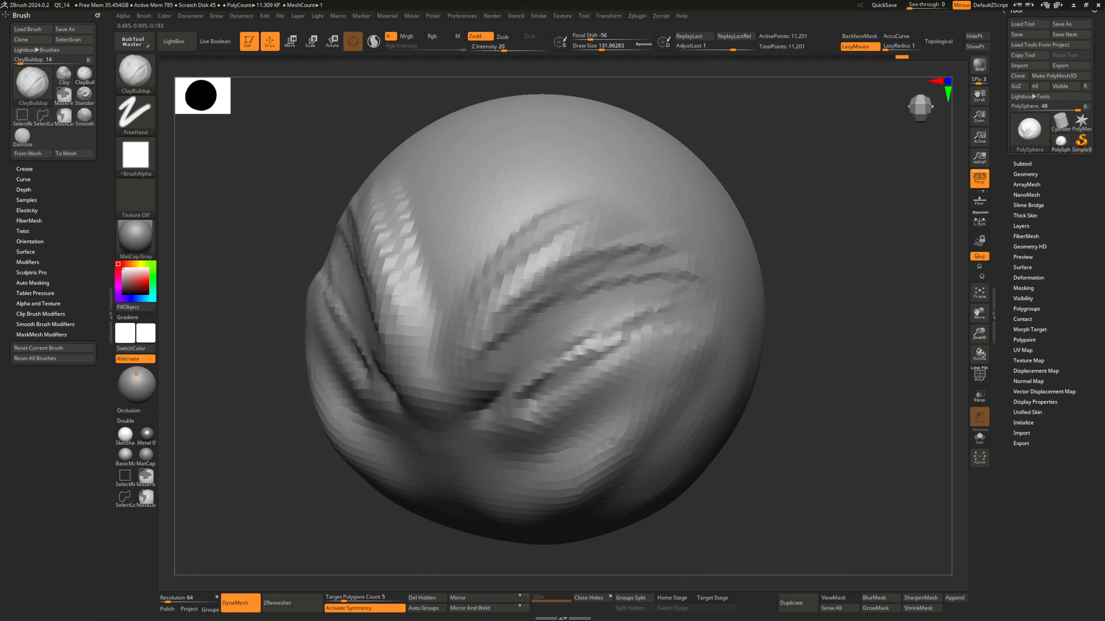
key("ctrl")
key("ctrl+z")
key("ctrl+z")
- Turn on Sculptris Pro, enlarge the draw size to about 149, and stroke and smooth the brow and eye folds
mouse_move(569, 395)
right_mouse_down()
mouse_move(528, 416)
mouse_move(585, 321)
mouse_move(631, 322)
right_mouse_up()
mouse_move(491, 322)
right_mouse_down("alt")
mouse_move(817, 289)
mouse_move(469, 336)
mouse_move(570, 327)
mouse_move(626, 274)
mouse_move(663, 300)
mouse_move(621, 309)
mouse_move(618, 327)
mouse_move(581, 340)
right_mouse_up("alt")
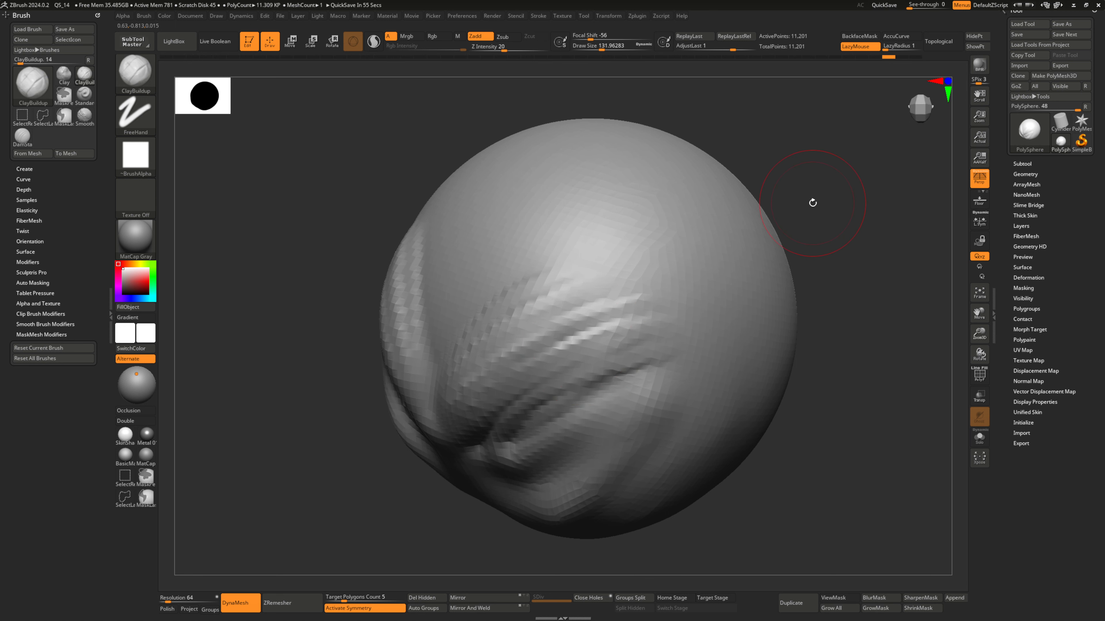
right_click_drag(599, 321, 565, 283)
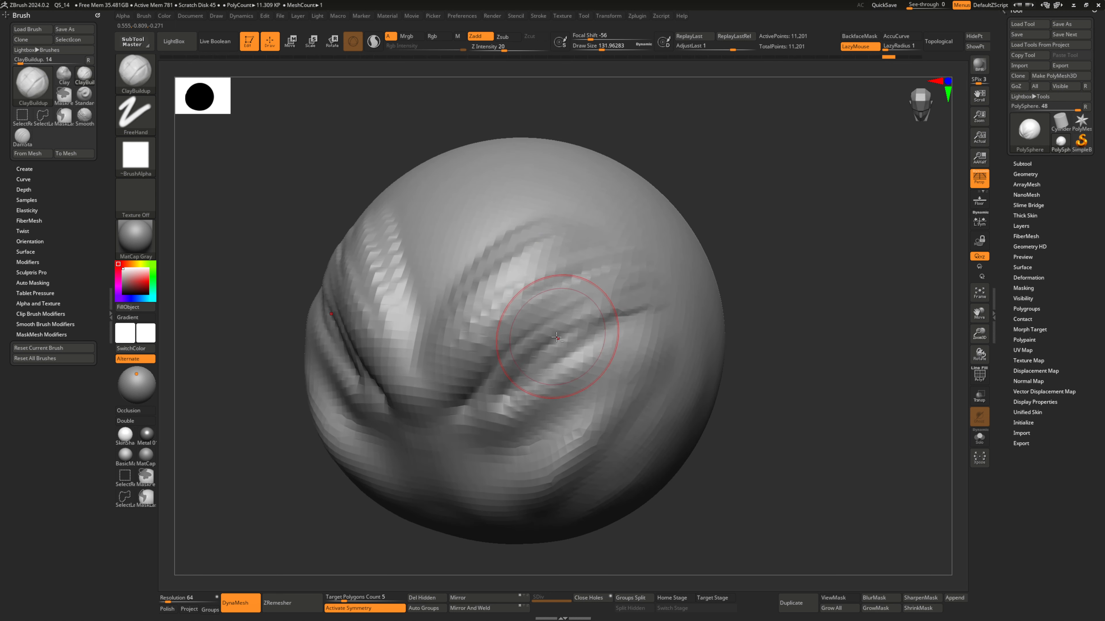
right_click_drag(556, 338, 580, 296, "alt")
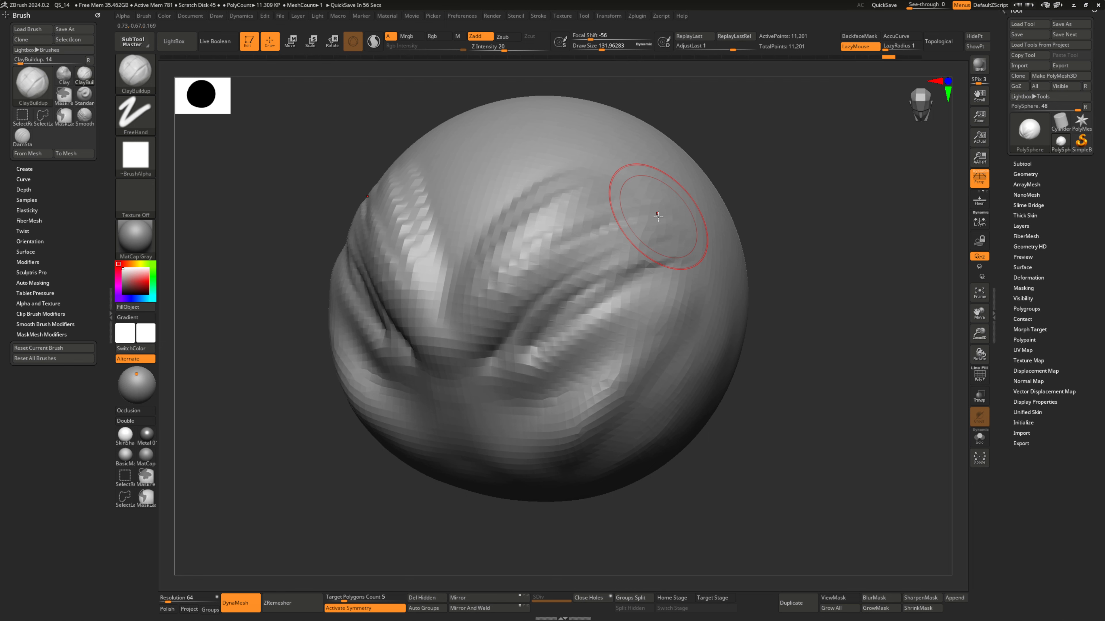
key("b")
key("s")
left_click_drag(485, 256, 592, 187)
mouse_move(570, 274)
left_mouse_down("shift")
mouse_move(531, 357)
mouse_move(548, 344)
left_mouse_up("shift")
- Add repeated ClayBuildup strokes from the inner brow and eye folds outward to the temple
left_click_drag(475, 301, 577, 205)
mouse_move(500, 283)
left_mouse_down()
mouse_move(543, 244)
mouse_move(615, 211)
left_mouse_up()
left_click_drag(517, 302, 618, 252)
mouse_move(525, 323)
left_mouse_down()
mouse_move(631, 294)
mouse_move(565, 352)
mouse_move(593, 381)
mouse_move(575, 430)
left_mouse_up()
mouse_move(474, 290)
left_mouse_down()
mouse_move(515, 222)
mouse_move(552, 191)
left_mouse_up()
mouse_move(483, 289)
left_mouse_down()
mouse_move(518, 235)
mouse_move(577, 210)
mouse_move(620, 231)
left_mouse_up()
left_click_drag(505, 314, 629, 237)
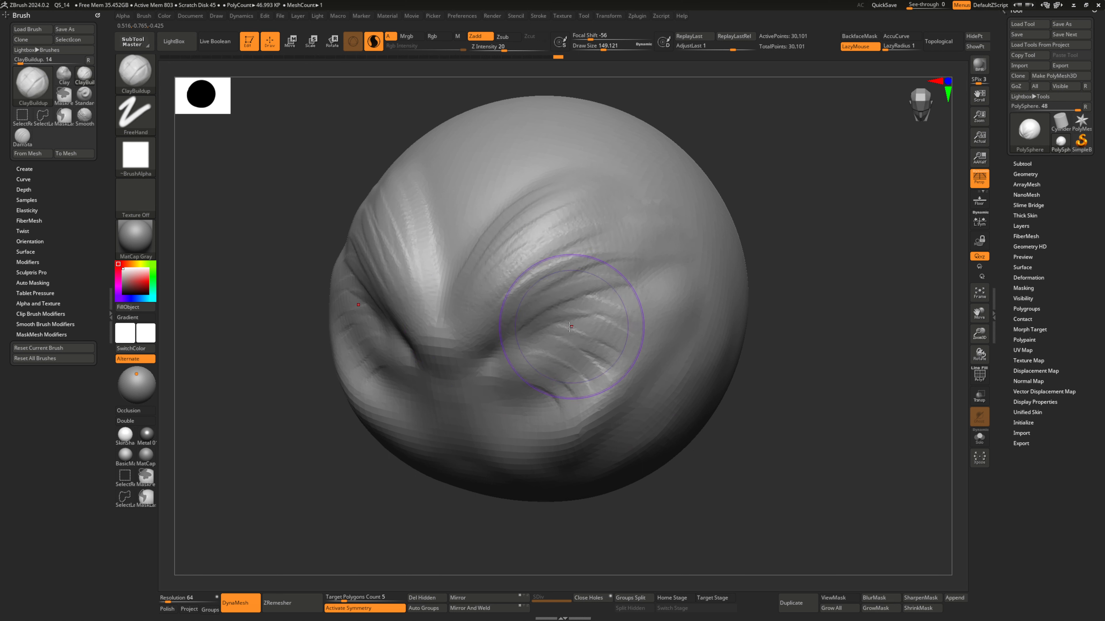
- Set the draw size to about 136 and add clay across the outer eye and cheek folds
key("s")
mouse_move(541, 327)
left_mouse_down()
mouse_move(512, 326)
mouse_move(538, 322)
mouse_move(532, 287)
left_mouse_up()
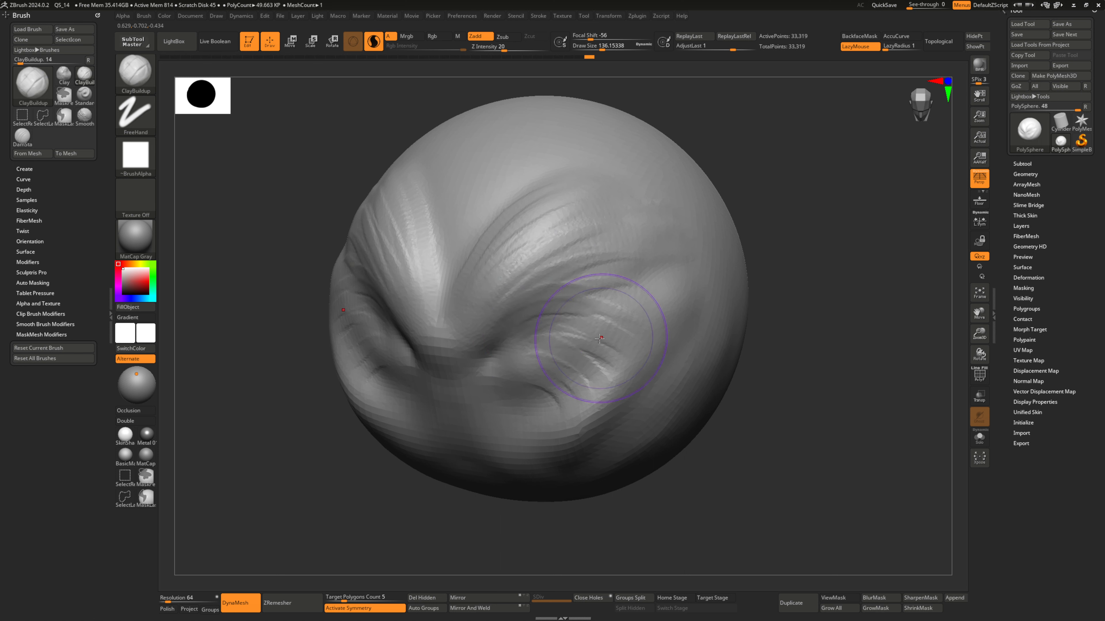
mouse_move(620, 347)
left_mouse_down()
mouse_move(435, 296)
mouse_move(516, 299)
left_mouse_up()
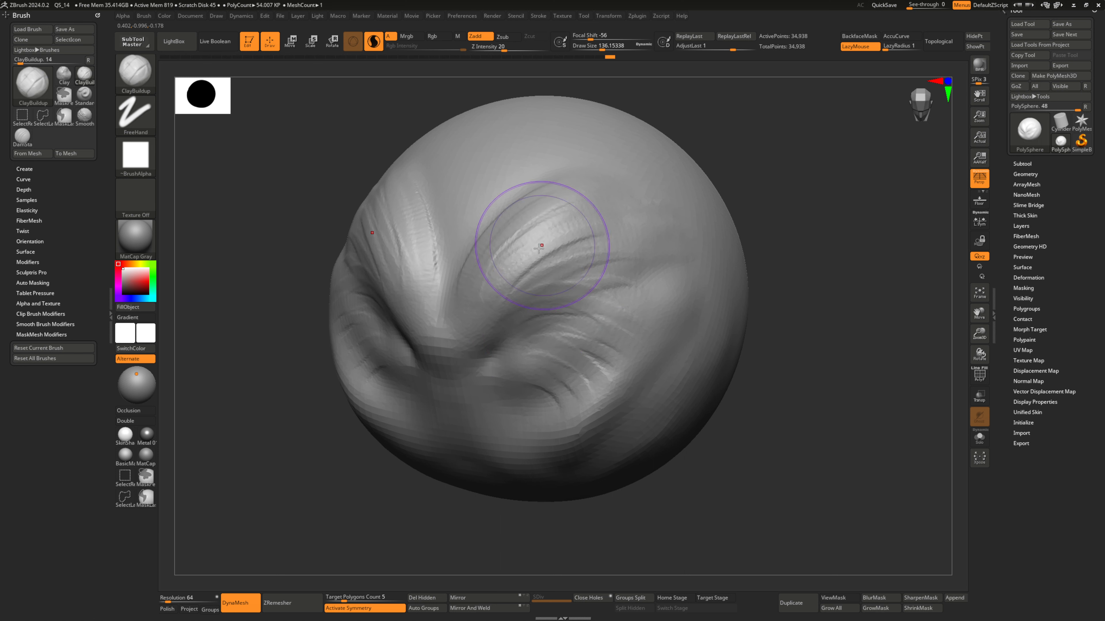
- Build up the inner brow ridges with short upward clay strokes on either side of the centre crease
left_click_drag(539, 248, 584, 167)
mouse_move(585, 168)
right_mouse_down()
mouse_move(523, 247)
mouse_move(530, 271)
mouse_move(511, 289)
right_mouse_up()
left_click_drag(469, 239, 509, 205)
left_click_drag(472, 264, 513, 205)
left_click_drag(462, 296, 479, 251)
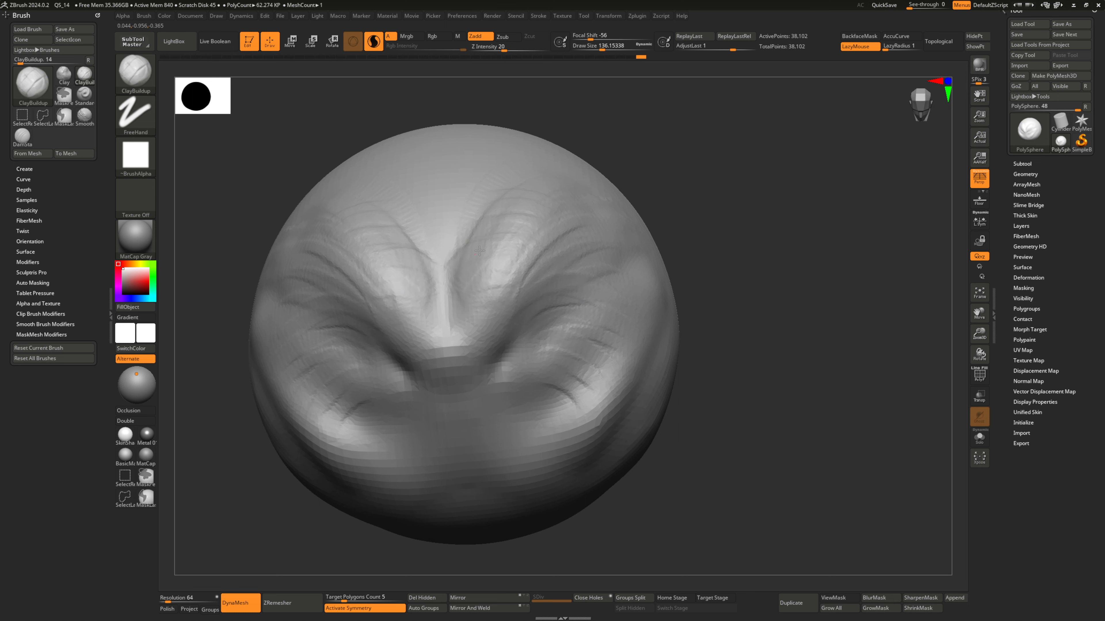
left_click_drag(515, 211, 529, 196)
left_click_drag(469, 253, 545, 200)
- Add clay strokes to the forehead between the brows, just above the nose bridge
right_click_drag(555, 215, 513, 187)
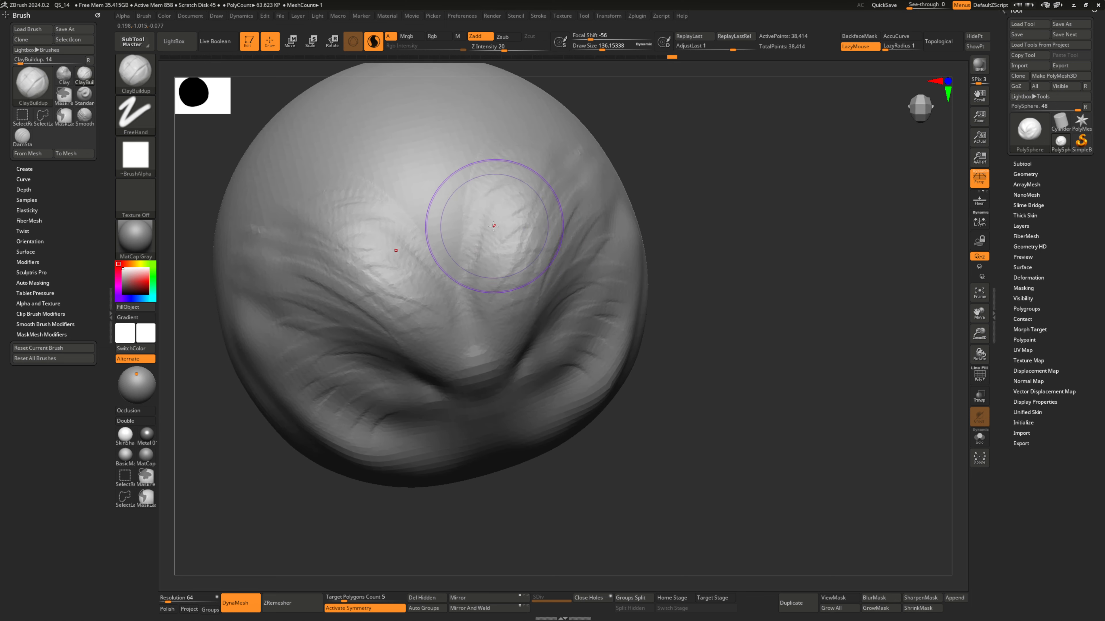
left_click_drag(493, 226, 507, 196)
mouse_move(481, 256)
left_mouse_down()
mouse_move(511, 194)
mouse_move(500, 186)
left_mouse_up()
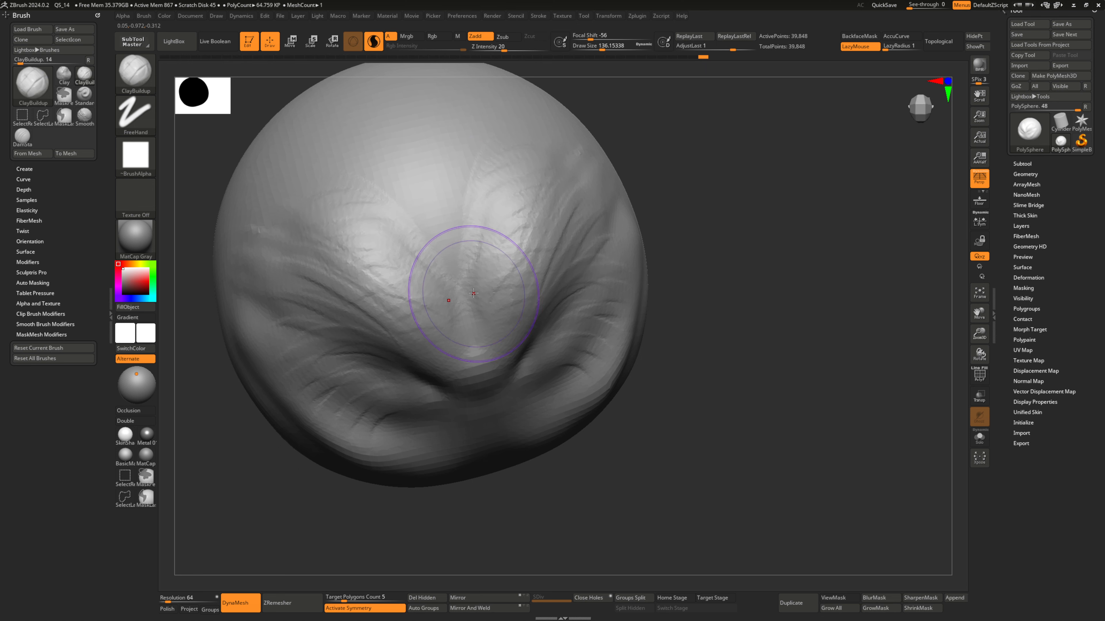
left_click_drag(473, 293, 482, 259)
- Fill out the outer side of the brow with crossing clay strokes
mouse_move(548, 300)
right_mouse_down()
mouse_move(592, 312)
mouse_move(574, 291)
mouse_move(480, 297)
right_mouse_up()
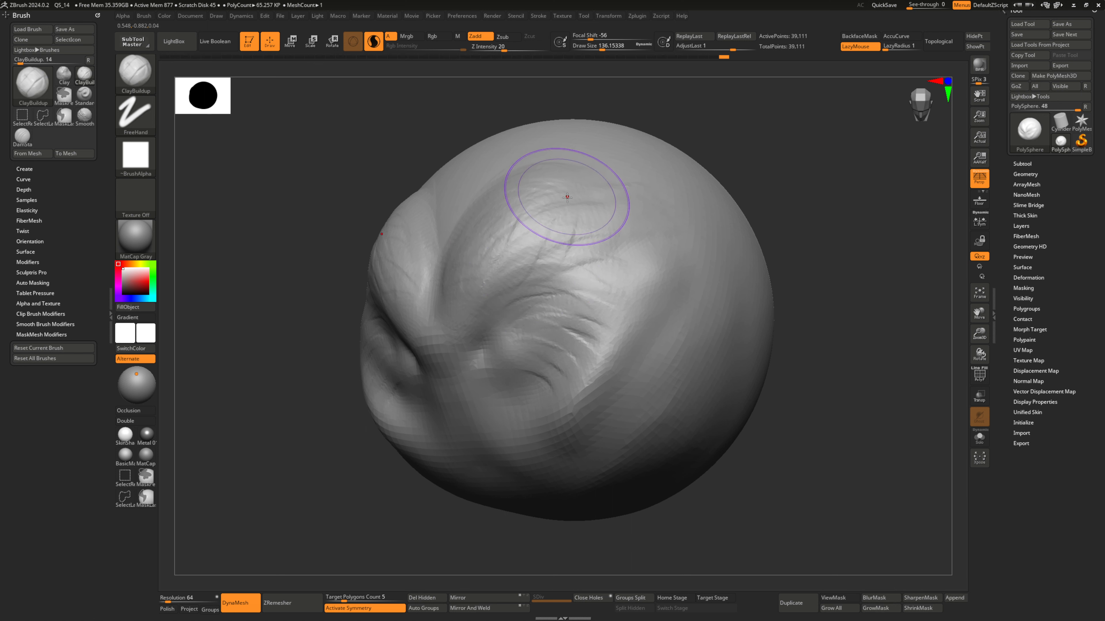
mouse_move(554, 271)
left_mouse_down()
mouse_move(590, 244)
mouse_move(573, 287)
left_mouse_up()
left_click_drag(602, 232, 567, 279)
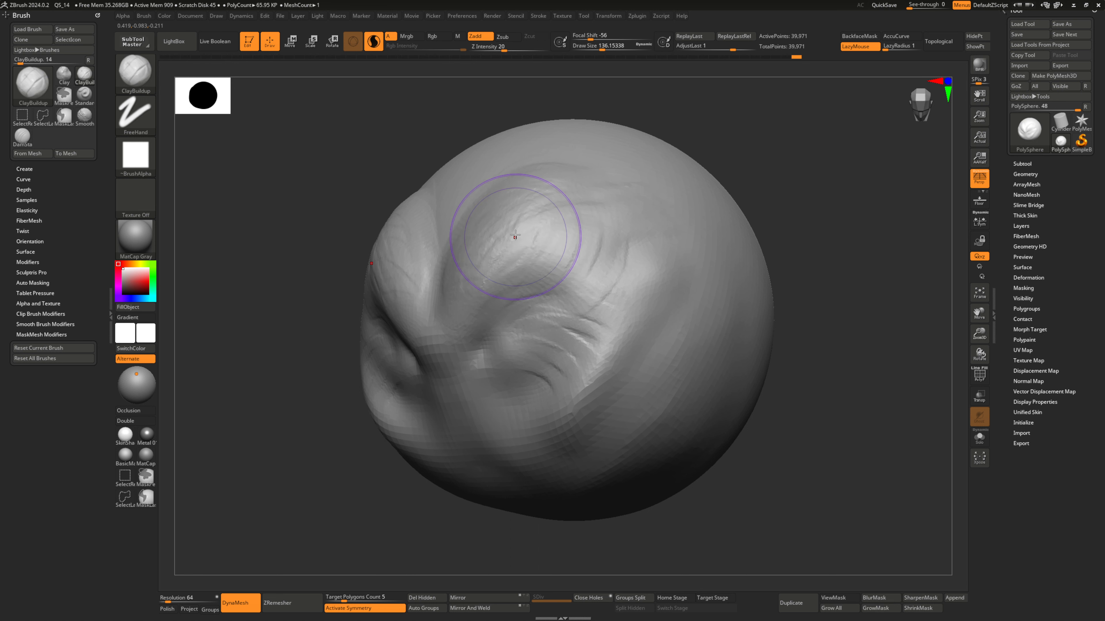
- Carve deep, round mirrored eye sockets below the brows, using a draw size of about 140
mouse_move(541, 260)
right_mouse_down()
mouse_move(522, 271)
mouse_move(579, 290)
mouse_move(572, 316)
right_mouse_up()
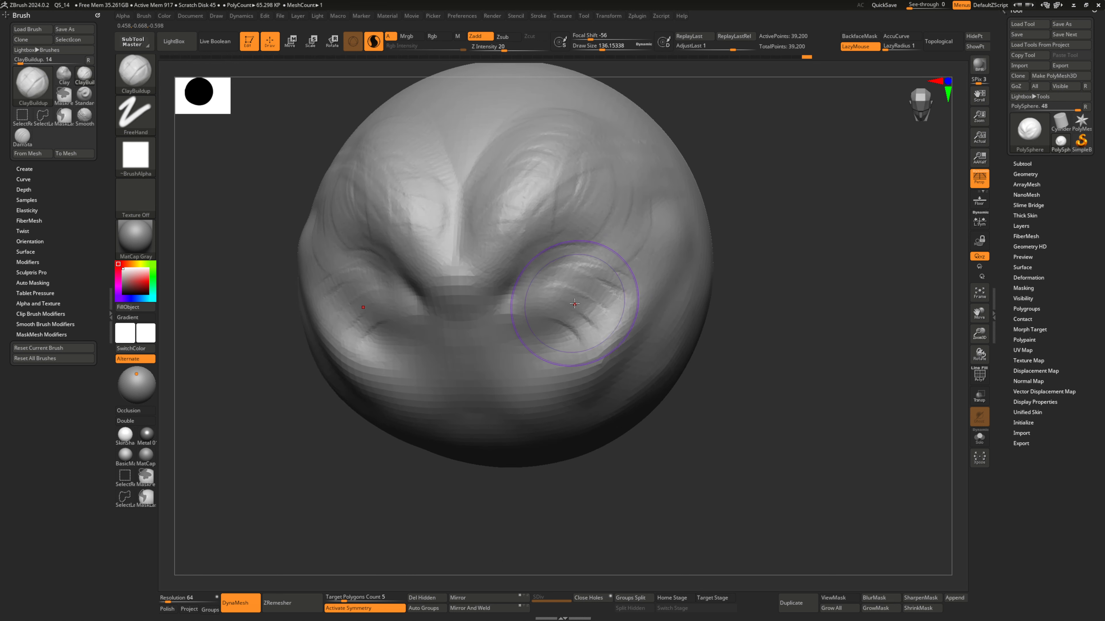
key("bracketright")
mouse_move(579, 303)
left_mouse_down()
mouse_move(600, 340)
mouse_move(543, 357)
mouse_move(587, 331)
mouse_move(546, 309)
mouse_move(555, 350)
mouse_move(565, 318)
mouse_move(578, 330)
left_mouse_up()
key("s")
mouse_move(581, 295)
left_mouse_down()
mouse_move(557, 291)
mouse_move(574, 343)
mouse_move(566, 331)
left_mouse_up()
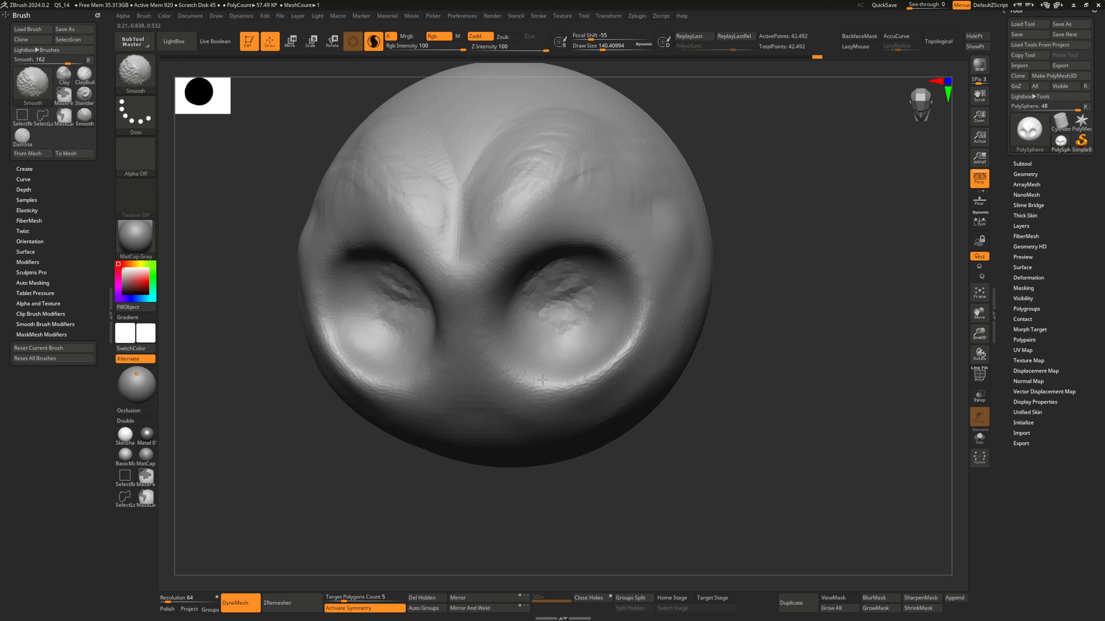
- Smooth the inside of the eye sockets and the brow surface above them
right_click_drag(620, 128, 606, 281)
left_click_drag(561, 278, 546, 290, "shift")
right_click_drag(680, 248, 614, 236)
left_click_drag(614, 237, 606, 186, "shift")
- Set the draw size to about 108 and add short clay strokes along the upper and outer socket rim
mouse_move(597, 297)
right_mouse_down("alt")
mouse_move(620, 307)
mouse_move(606, 347)
right_mouse_up("alt")
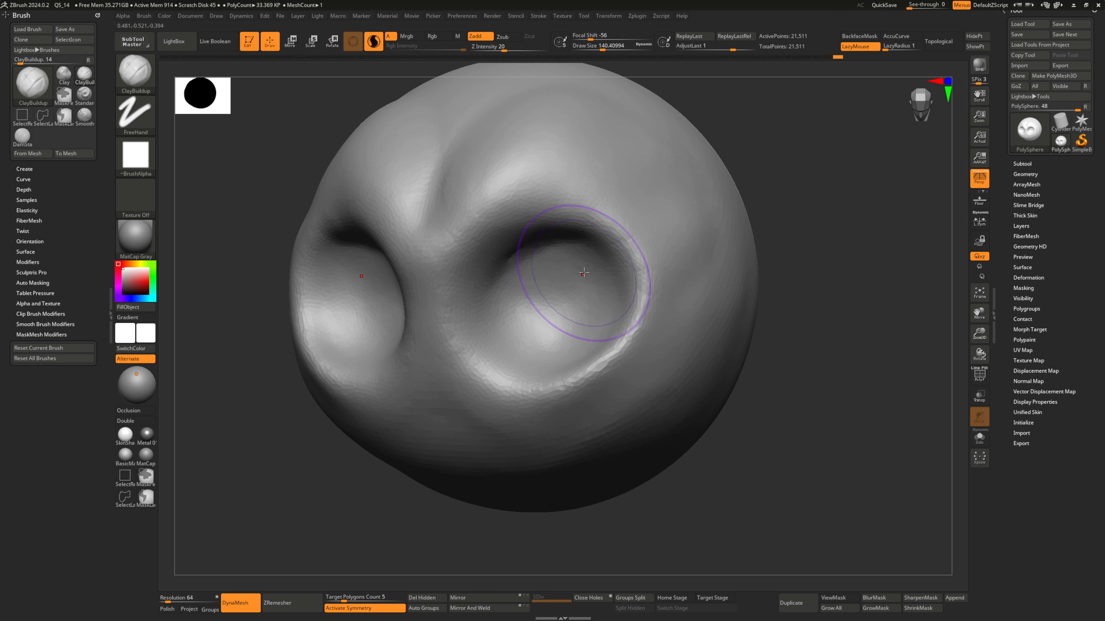
key("s")
left_click_drag(548, 223, 540, 222)
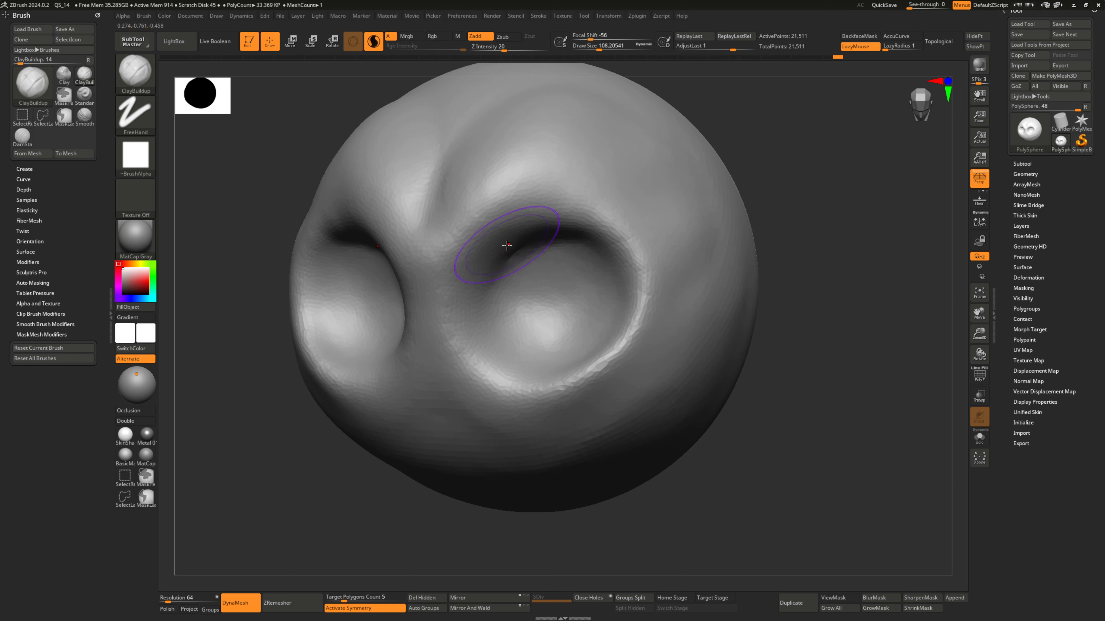
mouse_move(480, 249)
left_mouse_down()
mouse_move(473, 216)
mouse_move(494, 197)
mouse_move(557, 188)
left_mouse_up()
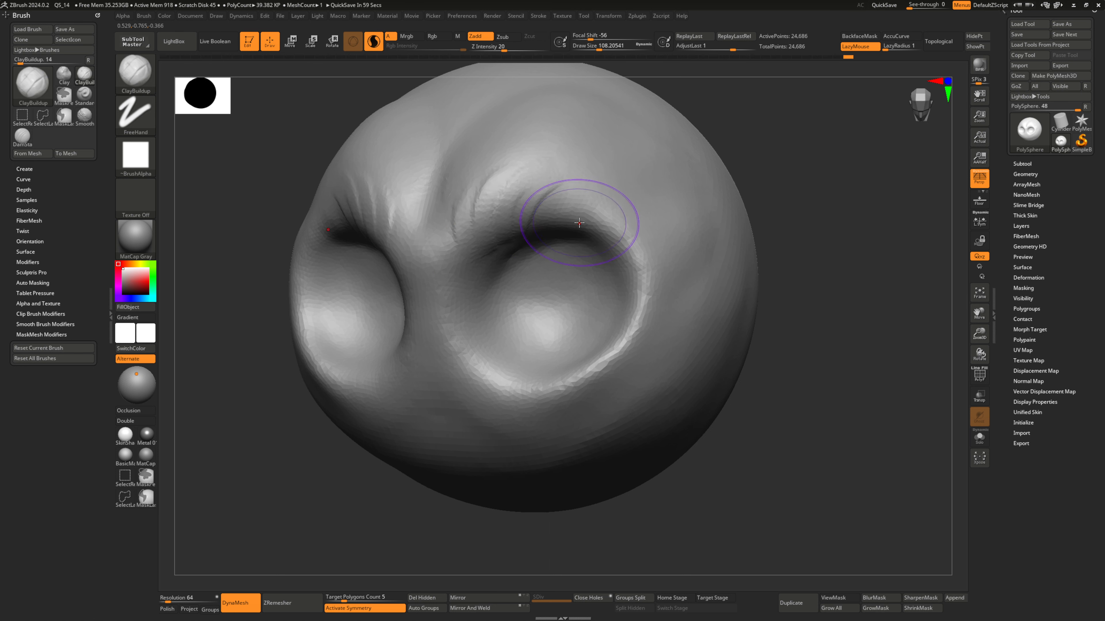
mouse_move(539, 232)
left_mouse_down()
mouse_move(574, 213)
mouse_move(587, 189)
mouse_move(602, 202)
mouse_move(640, 291)
mouse_move(617, 360)
left_mouse_up()
- Continue the radiating clay strokes around the outer and lower rim of the eye socket
right_click_drag(611, 343, 578, 374)
right_click_drag(563, 190, 558, 316)
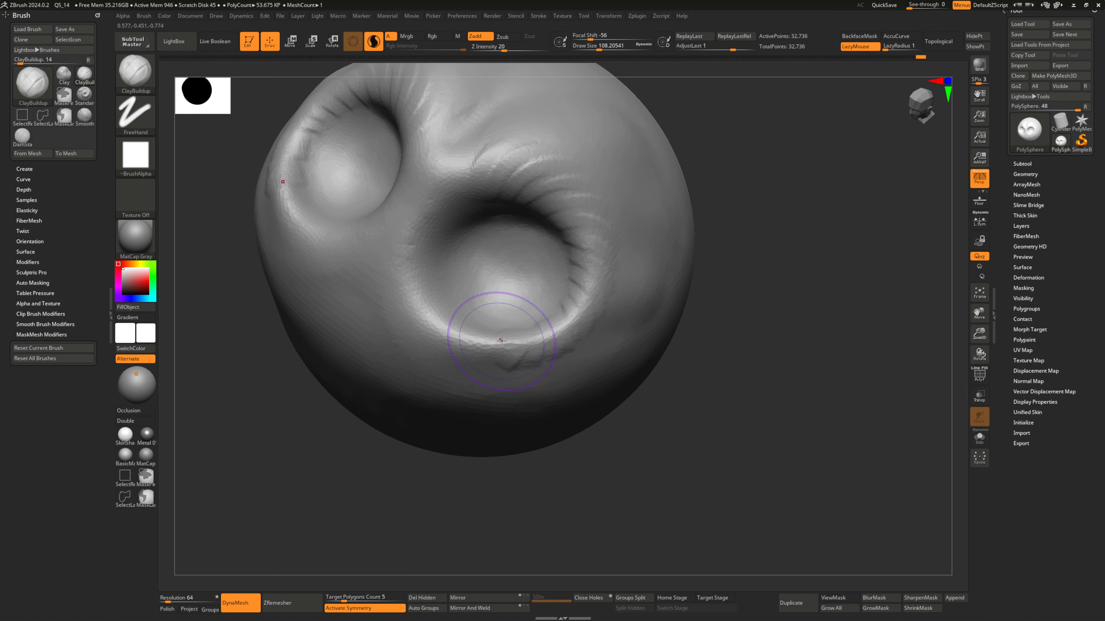
left_click_drag(538, 217, 549, 213)
mouse_move(549, 212)
right_mouse_down()
mouse_move(587, 221)
mouse_move(631, 260)
mouse_move(555, 328)
mouse_move(508, 340)
right_mouse_up()
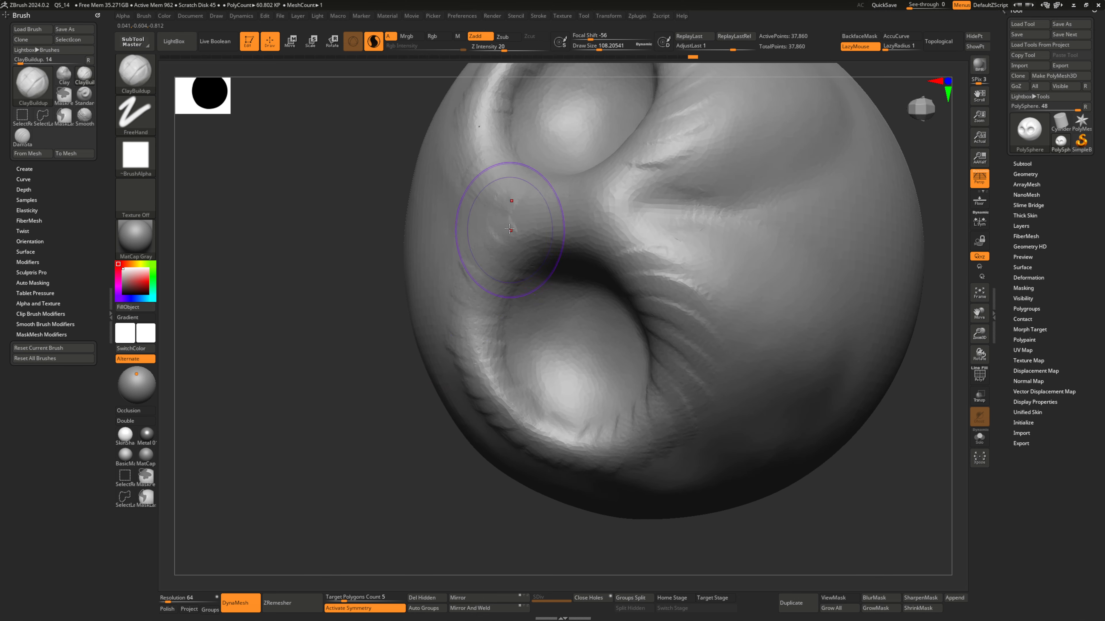
- Set the draw size to about 90 and add clay to the nose bridge and inner upper socket rim
mouse_move(554, 242)
right_mouse_down()
mouse_move(541, 237)
mouse_move(547, 257)
mouse_move(531, 239)
mouse_move(541, 285)
right_mouse_up()
right_click_drag(543, 291, 535, 292)
key("s")
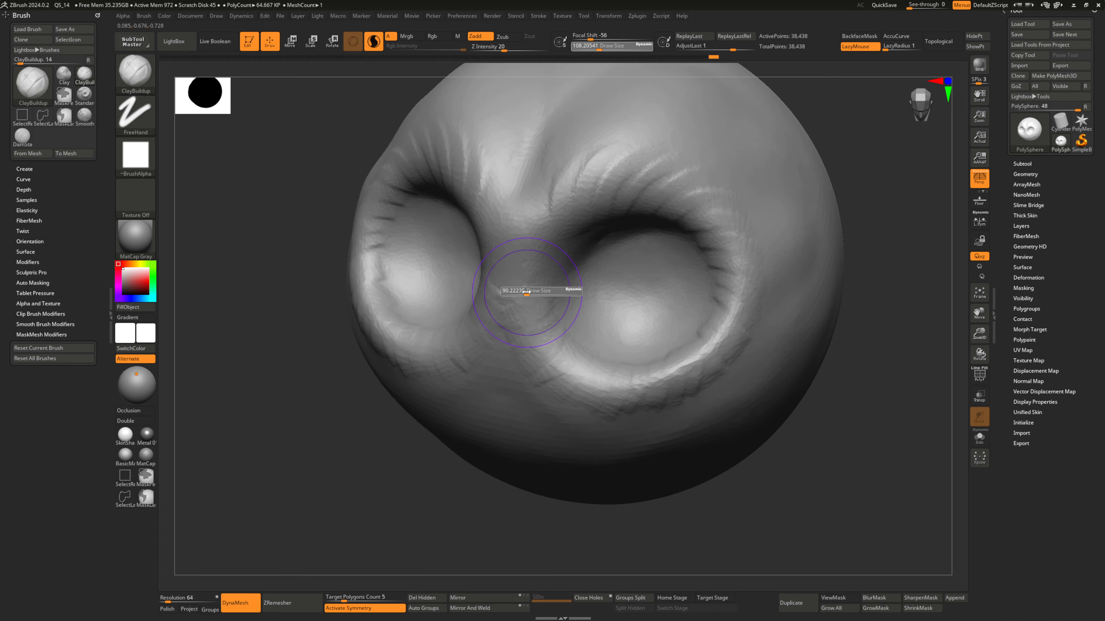
left_click_drag(525, 290, 521, 291)
mouse_move(533, 300)
left_mouse_down()
mouse_move(506, 291)
mouse_move(550, 260)
mouse_move(555, 240)
mouse_move(536, 207)
mouse_move(567, 216)
left_mouse_up()
mouse_move(567, 216)
right_mouse_down()
mouse_move(552, 204)
mouse_move(580, 229)
mouse_move(547, 210)
right_mouse_up()
left_click_drag(547, 210, 582, 217)
- Thicken the upper and outer eye socket rim with short radiating clay strokes
right_click_drag(582, 217, 578, 181)
mouse_move(578, 181)
left_mouse_down()
mouse_move(605, 213)
mouse_move(669, 232)
left_mouse_up()
right_click_drag(669, 233, 699, 256)
mouse_move(698, 256)
left_mouse_down()
mouse_move(679, 230)
mouse_move(718, 204)
mouse_move(727, 246)
mouse_move(703, 291)
mouse_move(710, 311)
mouse_move(678, 338)
mouse_move(690, 356)
left_mouse_up()
right_click_drag(689, 357, 715, 309)
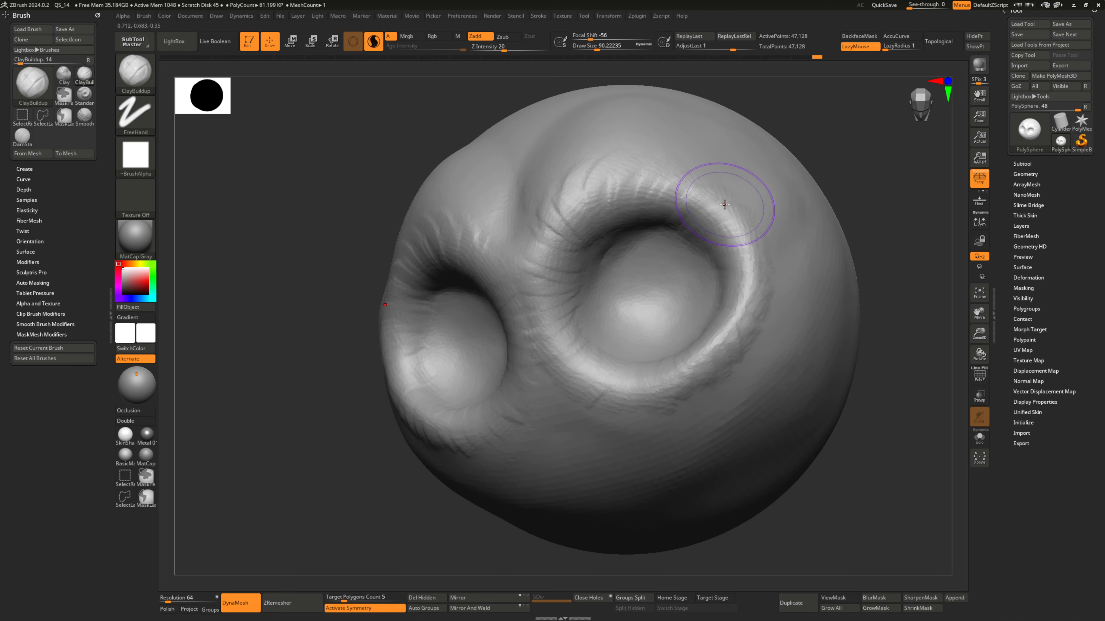
- Build up the inner and lower socket rim beside the nose bridge and extend the strokes to the inner brow
mouse_move(591, 272)
right_mouse_down()
mouse_move(683, 386)
mouse_move(723, 318)
mouse_move(648, 296)
mouse_move(520, 357)
right_mouse_up()
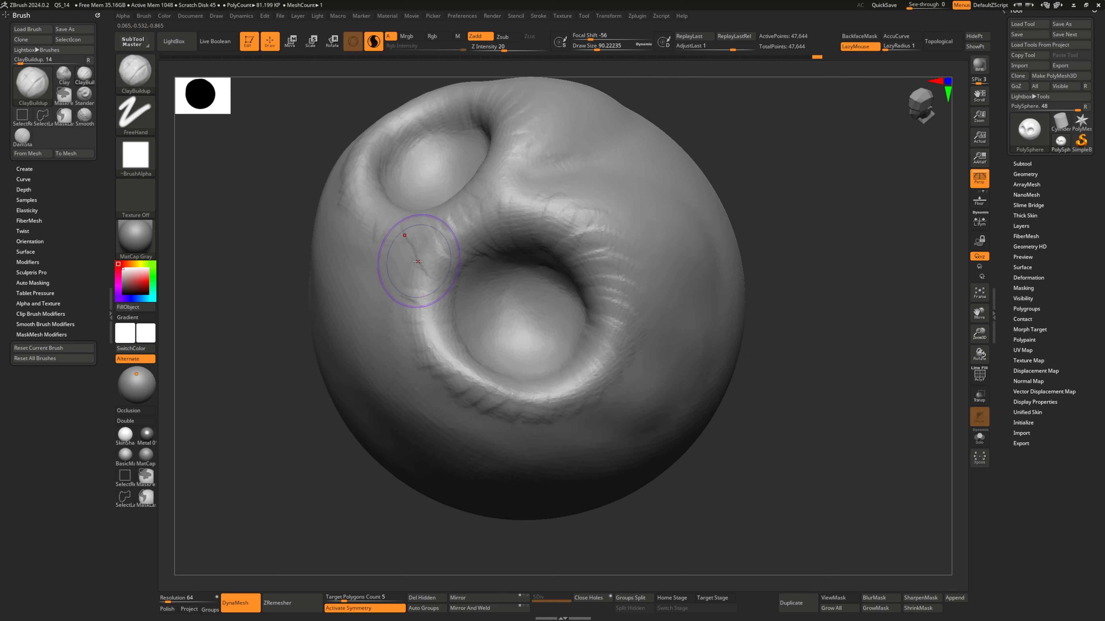
left_click_drag(446, 287, 437, 303)
mouse_move(449, 313)
right_mouse_down()
mouse_move(451, 328)
mouse_move(431, 334)
right_mouse_up()
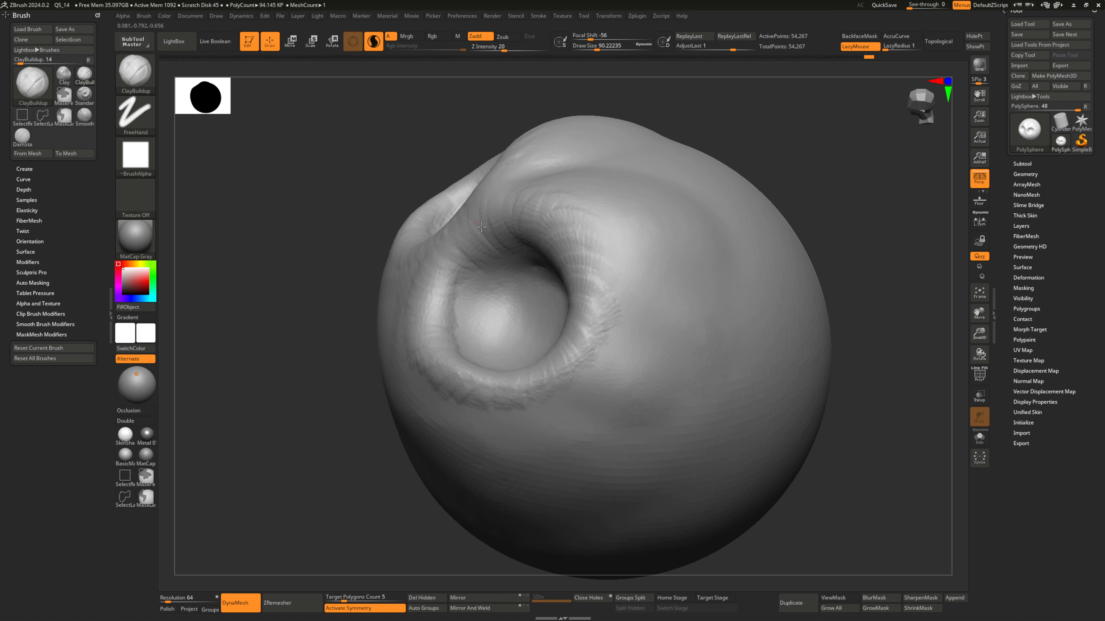
mouse_move(506, 310)
right_mouse_down()
mouse_move(487, 330)
mouse_move(470, 278)
mouse_move(456, 291)
mouse_move(577, 298)
mouse_move(569, 279)
mouse_move(486, 300)
right_mouse_up()
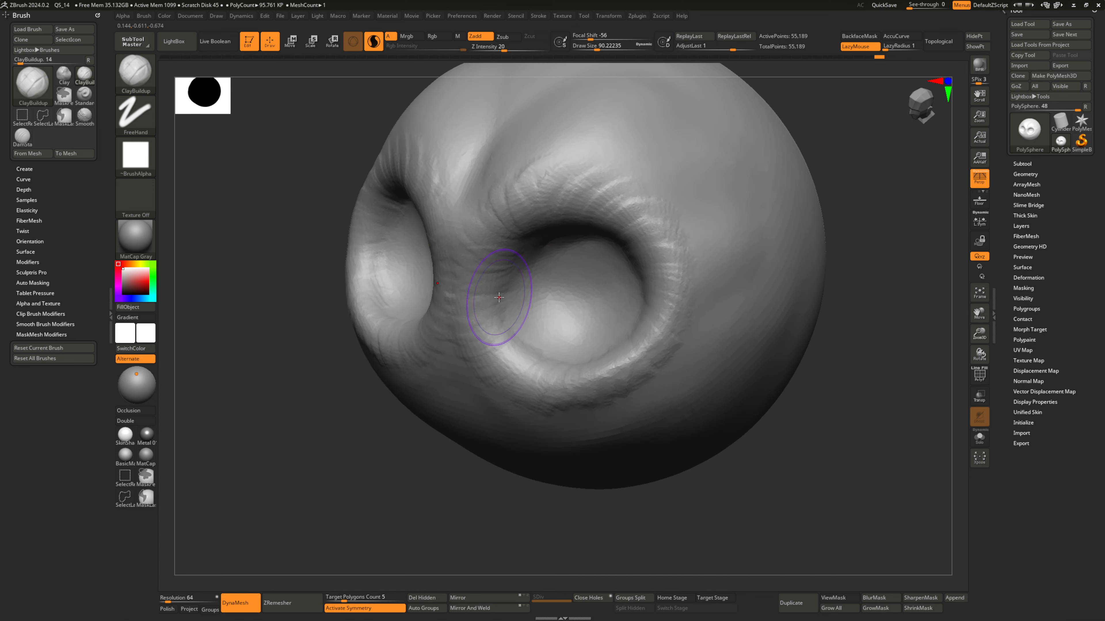
left_click_drag(503, 316, 512, 337)
mouse_move(544, 340)
right_mouse_down()
mouse_move(532, 294)
mouse_move(551, 290)
mouse_move(520, 280)
right_mouse_up()
mouse_move(468, 255)
left_mouse_down()
mouse_move(473, 187)
mouse_move(506, 168)
mouse_move(535, 173)
mouse_move(505, 185)
mouse_move(523, 190)
left_mouse_up()
- Raise the brow ridge above the eye socket with repeated upward clay strokes
right_click_drag(522, 190, 647, 330)
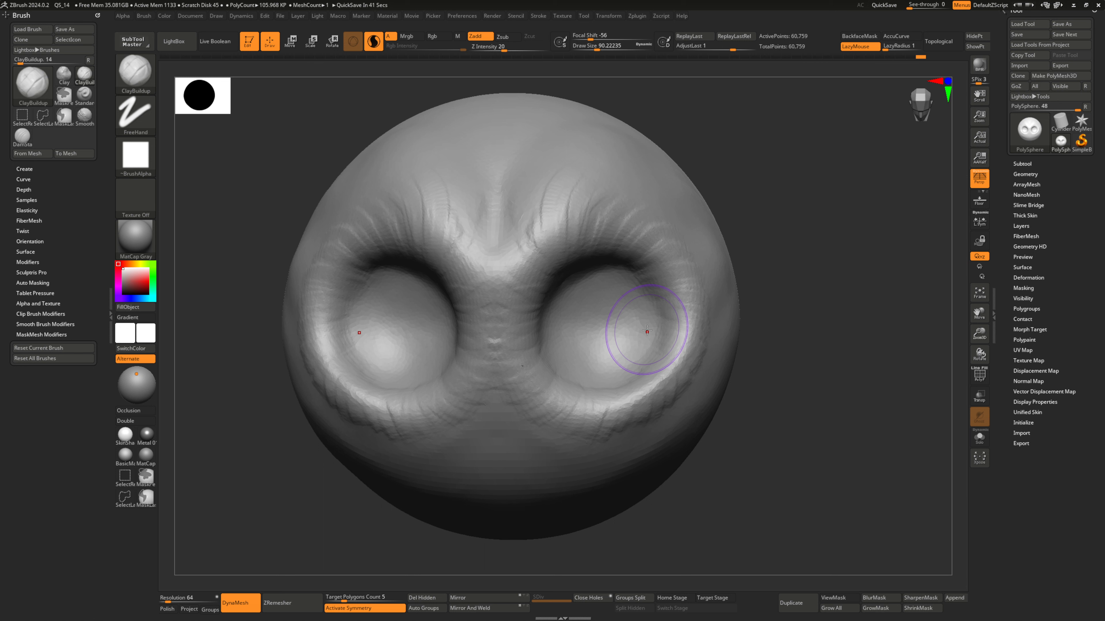
left_click_drag(772, 357, 784, 315)
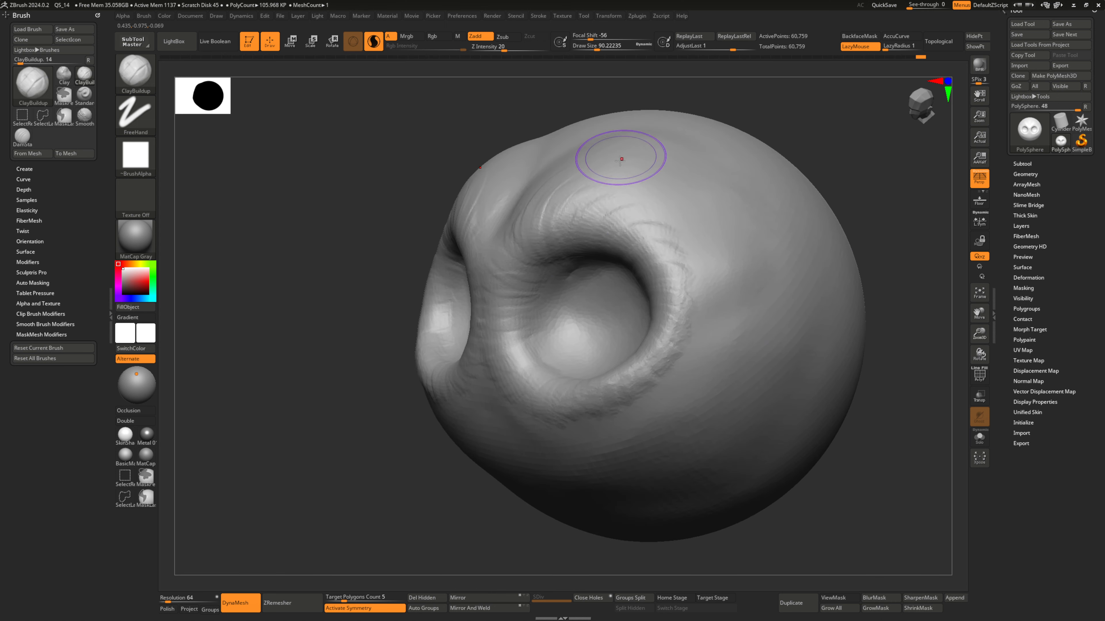
left_click_drag(539, 216, 573, 186)
mouse_move(580, 208)
left_mouse_down()
mouse_move(611, 183)
mouse_move(620, 195)
left_mouse_up()
left_click_drag(567, 226, 628, 179)
left_click_drag(561, 205, 597, 179)
left_click_drag(575, 225, 628, 185)
- Refine the upper socket rim and outer brow with short clay strokes from several angles
right_click_drag(649, 213, 586, 247)
mouse_move(560, 212)
left_mouse_down()
mouse_move(573, 196)
mouse_move(574, 237)
left_mouse_up()
mouse_move(589, 272)
right_mouse_down()
mouse_move(614, 263)
mouse_move(590, 261)
right_mouse_up()
mouse_move(591, 261)
left_mouse_down()
mouse_move(599, 248)
mouse_move(567, 258)
mouse_move(612, 277)
left_mouse_up()
right_click_drag(612, 277, 630, 303)
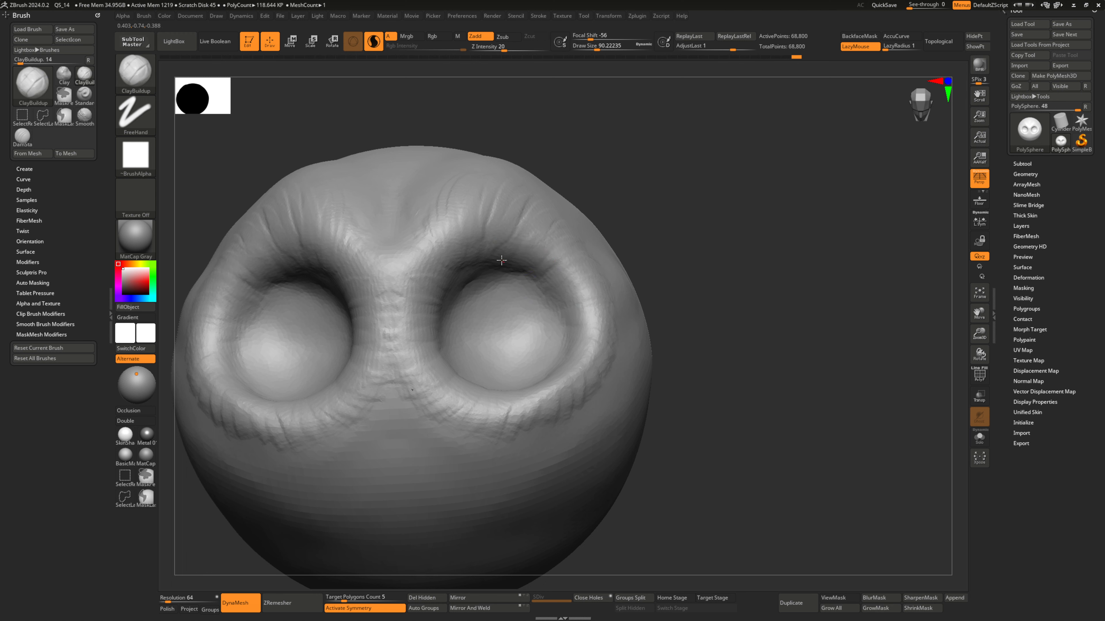
mouse_move(516, 224)
left_mouse_down()
mouse_move(482, 228)
mouse_move(518, 200)
mouse_move(524, 235)
left_mouse_up()
right_click_drag(525, 248, 569, 302)
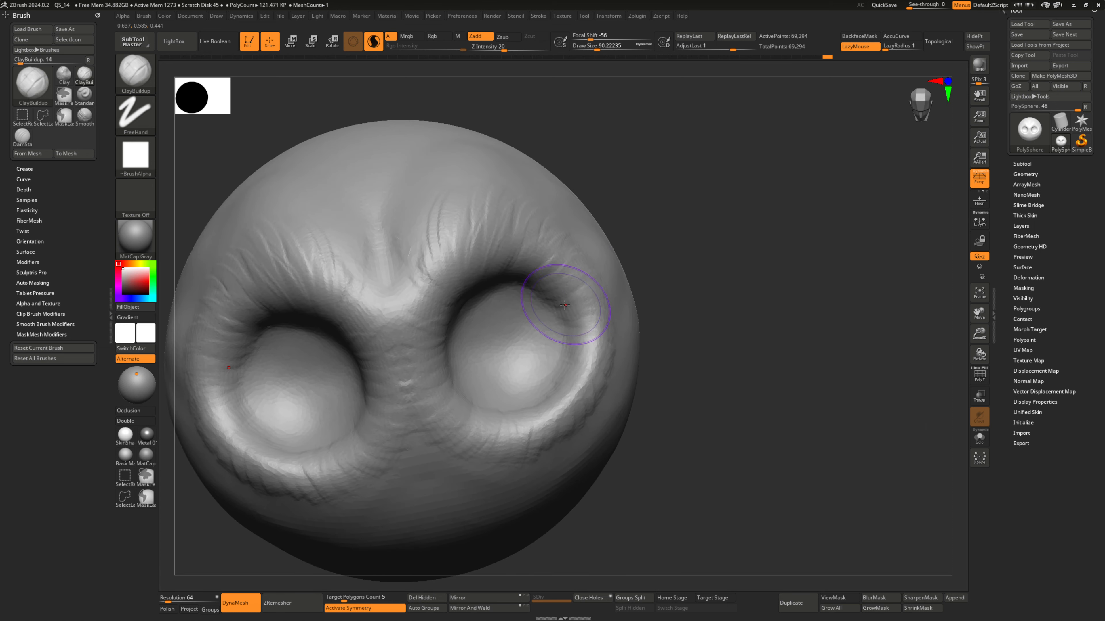
- Build up the outer and lower rim of the eye socket with short clay strokes
left_click_drag(565, 305, 572, 321)
mouse_move(582, 326)
right_mouse_down()
mouse_move(594, 337)
mouse_move(619, 319)
mouse_move(592, 301)
right_mouse_up()
left_click_drag(592, 300, 596, 330)
mouse_move(597, 330)
right_mouse_down()
mouse_move(578, 342)
mouse_move(593, 358)
mouse_move(596, 345)
mouse_move(629, 352)
mouse_move(514, 322)
mouse_move(526, 331)
right_mouse_up()
mouse_move(525, 327)
left_mouse_down()
mouse_move(500, 313)
mouse_move(490, 342)
left_mouse_up()
right_click_drag(490, 342, 474, 331)
mouse_move(472, 312)
left_mouse_down()
mouse_move(487, 320)
mouse_move(459, 324)
mouse_move(435, 296)
left_mouse_up()
right_click_drag(425, 291, 400, 299)
- Pull long radiating clay strokes from the upper socket edge outward over the inner and outer brow
mouse_move(400, 300)
left_mouse_down()
mouse_move(387, 277)
mouse_move(428, 210)
mouse_move(419, 196)
mouse_move(451, 191)
mouse_move(463, 149)
left_mouse_up()
mouse_move(516, 160)
right_mouse_down()
mouse_move(542, 250)
mouse_move(483, 255)
mouse_move(513, 209)
mouse_move(548, 250)
right_mouse_up()
mouse_move(484, 262)
left_mouse_down()
mouse_move(511, 205)
mouse_move(543, 199)
left_mouse_up()
mouse_move(513, 239)
left_mouse_down()
mouse_move(564, 185)
mouse_move(606, 202)
left_mouse_up()
left_click_drag(564, 241, 621, 191)
left_click_drag(543, 261, 630, 231)
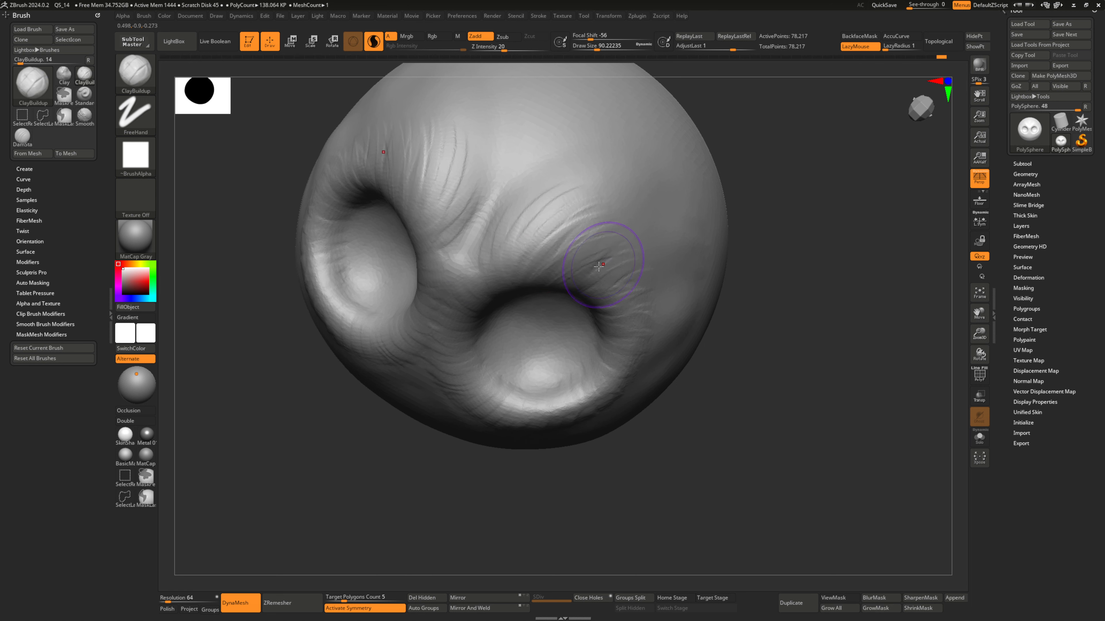
left_click_drag(593, 282, 653, 250)
right_click_drag(648, 257, 642, 213)
left_click_drag(567, 282, 586, 267)
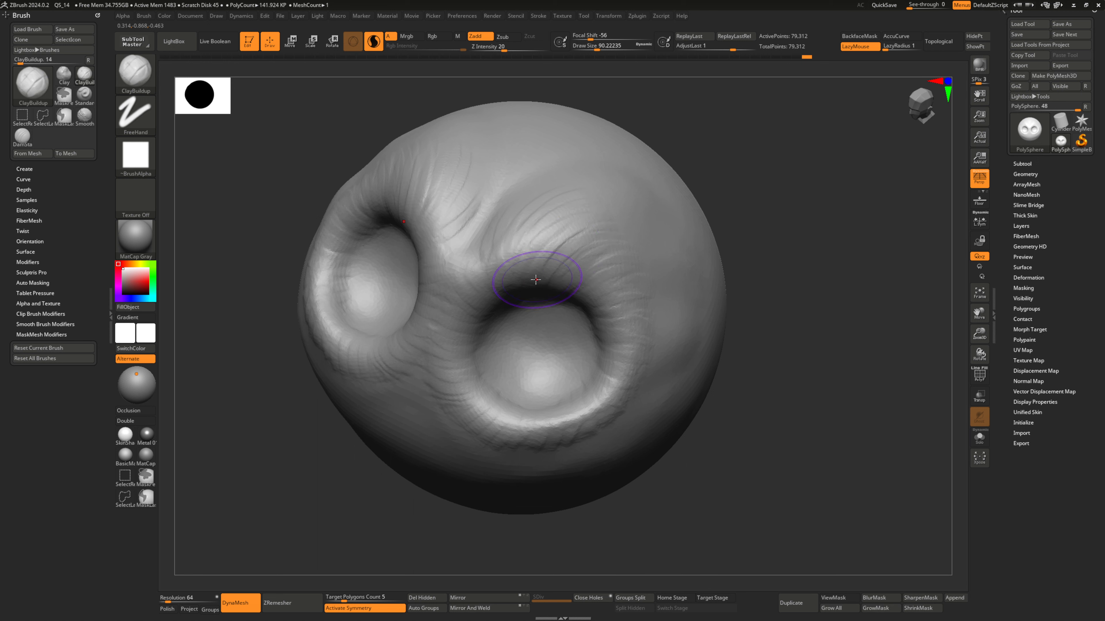
- Set the brush draw size to about 71 and pull clay strokes from the upper socket rim onto the brow
mouse_move(608, 264)
right_mouse_down()
mouse_move(592, 234)
mouse_move(569, 281)
mouse_move(605, 300)
mouse_move(598, 326)
right_mouse_up()
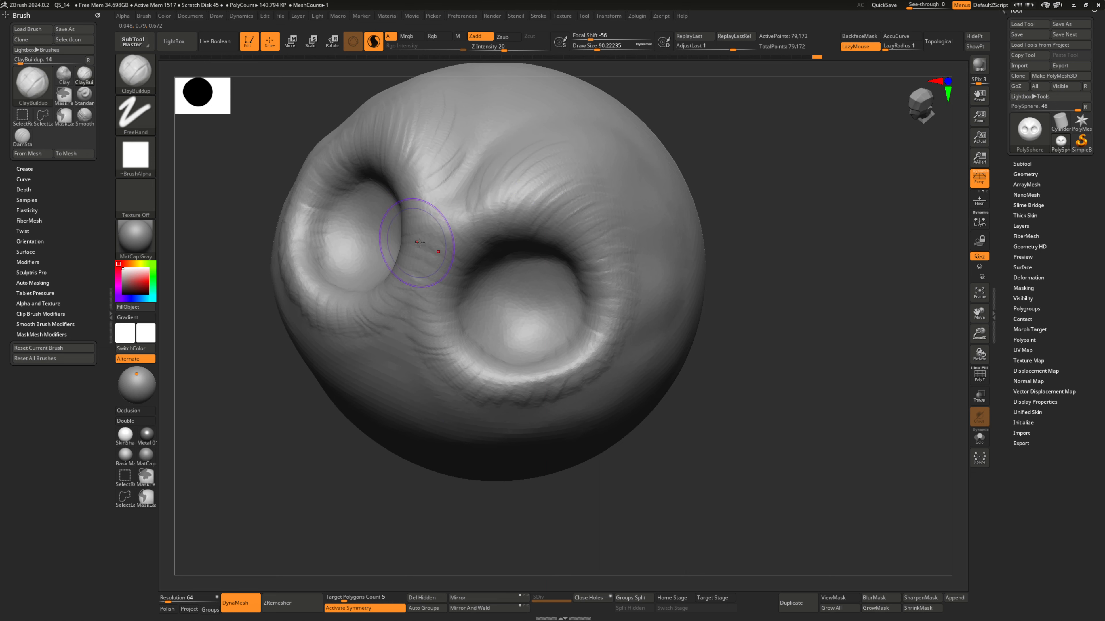
right_click_drag(607, 399, 609, 257, "shift")
mouse_move(609, 209)
right_mouse_down()
mouse_move(609, 372)
mouse_move(626, 278)
mouse_move(609, 255)
mouse_move(646, 262)
mouse_move(580, 290)
mouse_move(656, 316)
mouse_move(592, 284)
mouse_move(586, 323)
mouse_move(634, 296)
mouse_move(718, 299)
mouse_move(591, 335)
right_mouse_up()
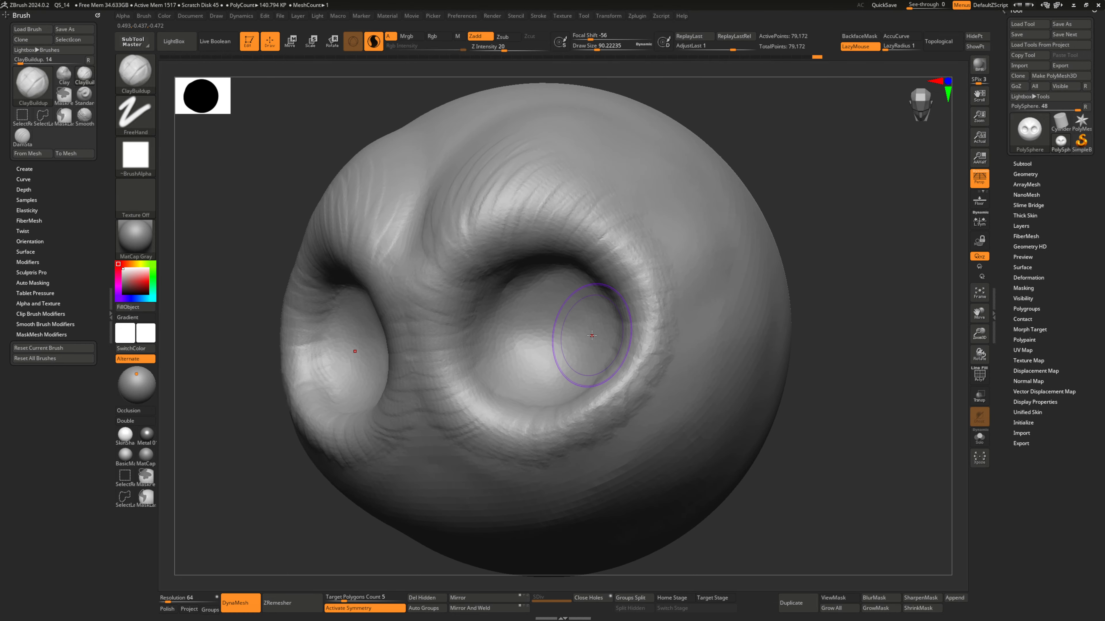
mouse_move(583, 252)
right_mouse_down()
mouse_move(587, 239)
mouse_move(568, 224)
right_mouse_up()
key("s")
left_click_drag(534, 227, 531, 228)
mouse_move(531, 227)
right_mouse_down()
mouse_move(534, 211)
mouse_move(513, 227)
right_mouse_up()
mouse_move(580, 206)
right_mouse_down()
mouse_move(555, 242)
mouse_move(559, 231)
mouse_move(533, 220)
mouse_move(560, 244)
right_mouse_up()
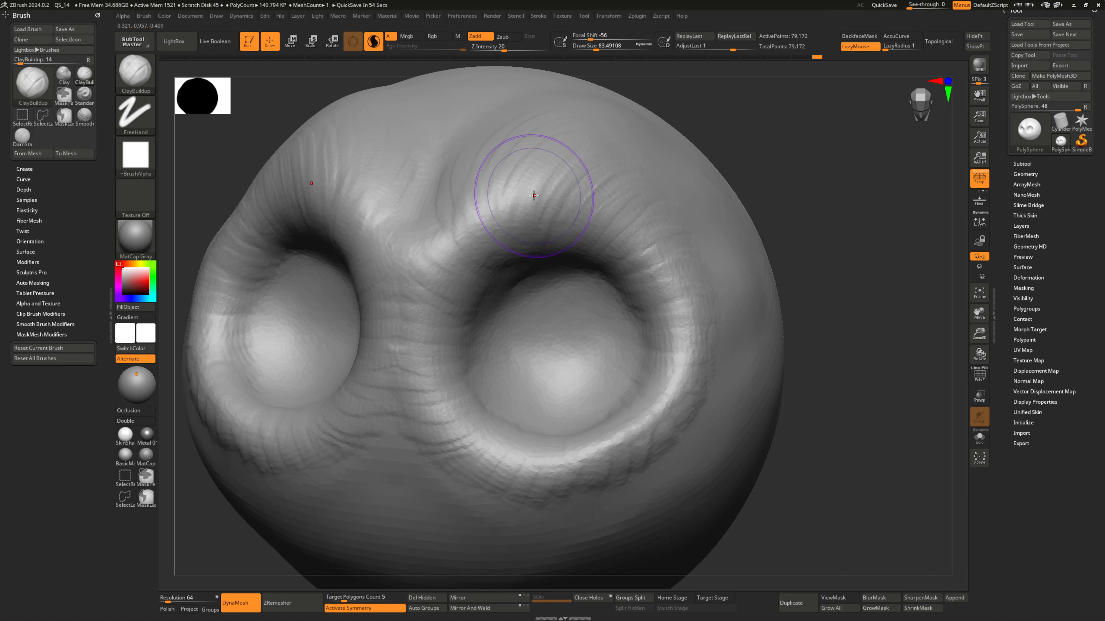
mouse_move(506, 224)
right_mouse_down("ctrl")
mouse_move(513, 216)
mouse_move(526, 243)
right_mouse_up("ctrl")
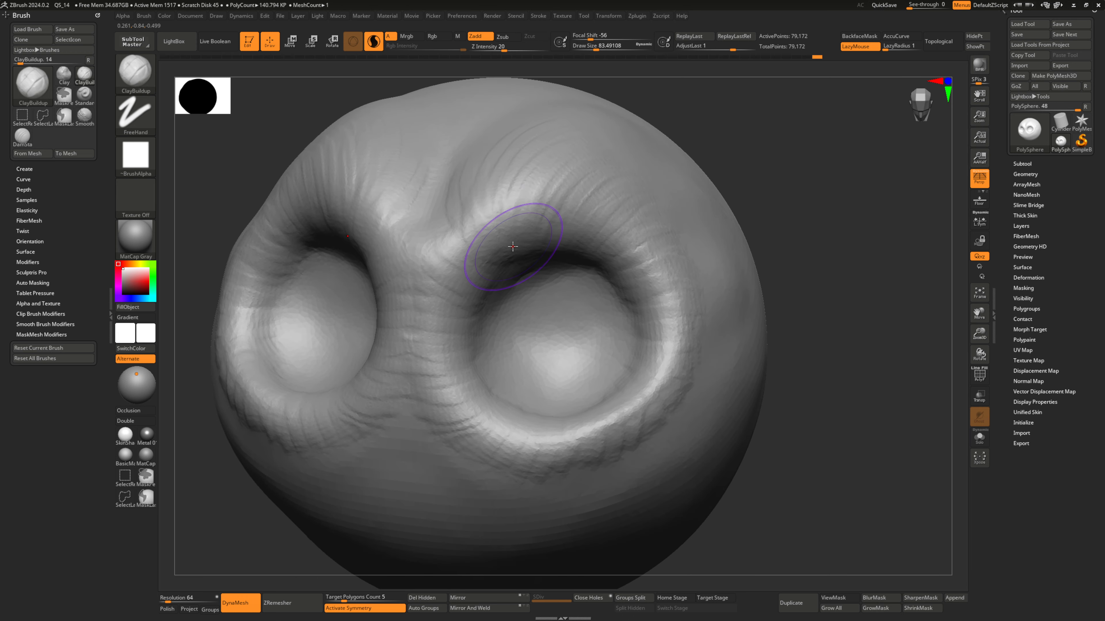
key("s")
mouse_move(525, 244)
left_mouse_down()
mouse_move(509, 225)
mouse_move(528, 181)
left_mouse_up()
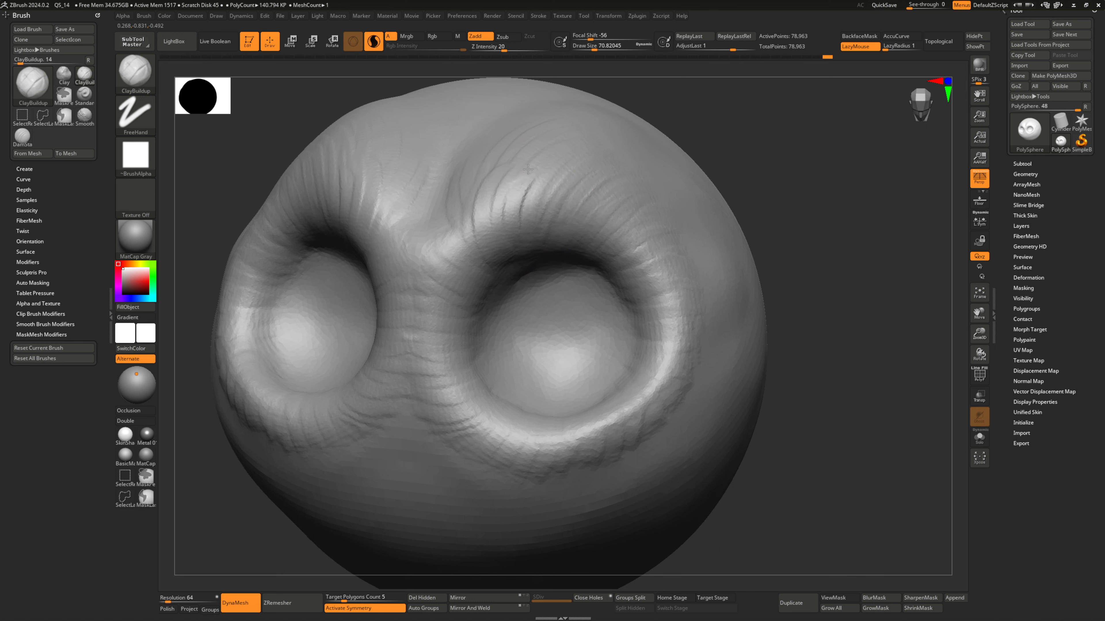
mouse_move(531, 247)
left_mouse_down()
mouse_move(557, 187)
mouse_move(581, 181)
left_mouse_up()
left_click_drag(565, 256, 606, 200)
- Thicken the upper outer corner and outer side of the socket rim with outward radiating clay strokes
right_click_drag(608, 232, 579, 235)
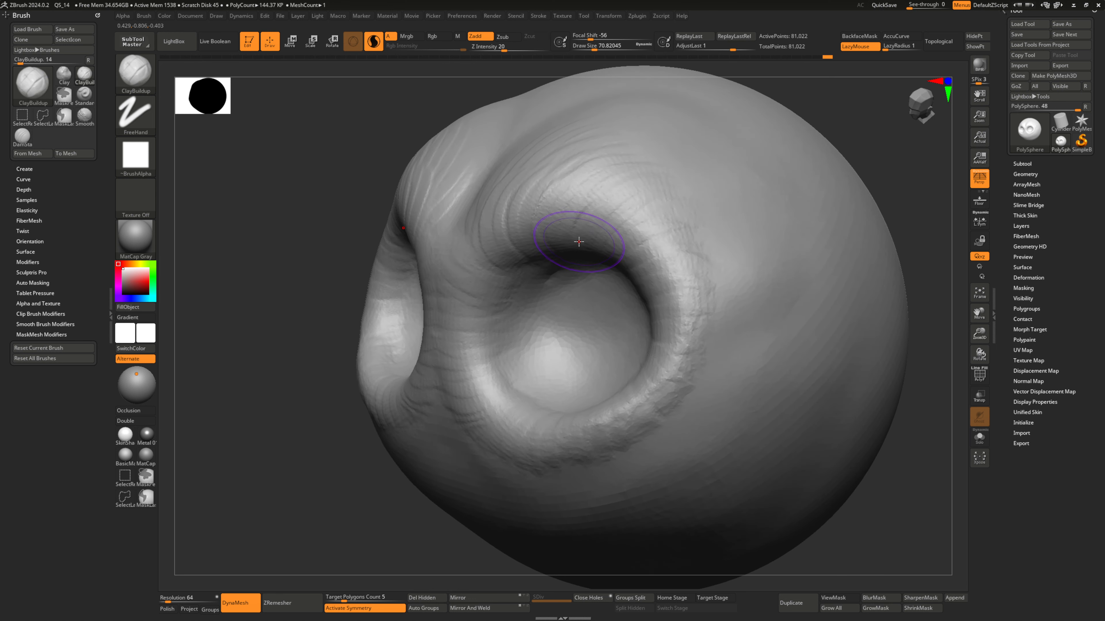
left_click_drag(596, 198, 604, 192)
mouse_move(587, 233)
left_mouse_down()
mouse_move(627, 204)
mouse_move(653, 208)
left_mouse_up()
mouse_move(622, 255)
left_mouse_down()
mouse_move(654, 225)
mouse_move(685, 255)
left_mouse_up()
right_click_drag(682, 304, 740, 287)
mouse_move(625, 294)
left_mouse_down()
mouse_move(668, 266)
mouse_move(661, 289)
mouse_move(674, 283)
left_mouse_up()
mouse_move(674, 287)
right_mouse_down()
mouse_move(648, 315)
mouse_move(665, 341)
mouse_move(636, 370)
right_mouse_up()
mouse_move(639, 367)
left_mouse_down()
mouse_move(687, 340)
mouse_move(705, 344)
left_mouse_up()
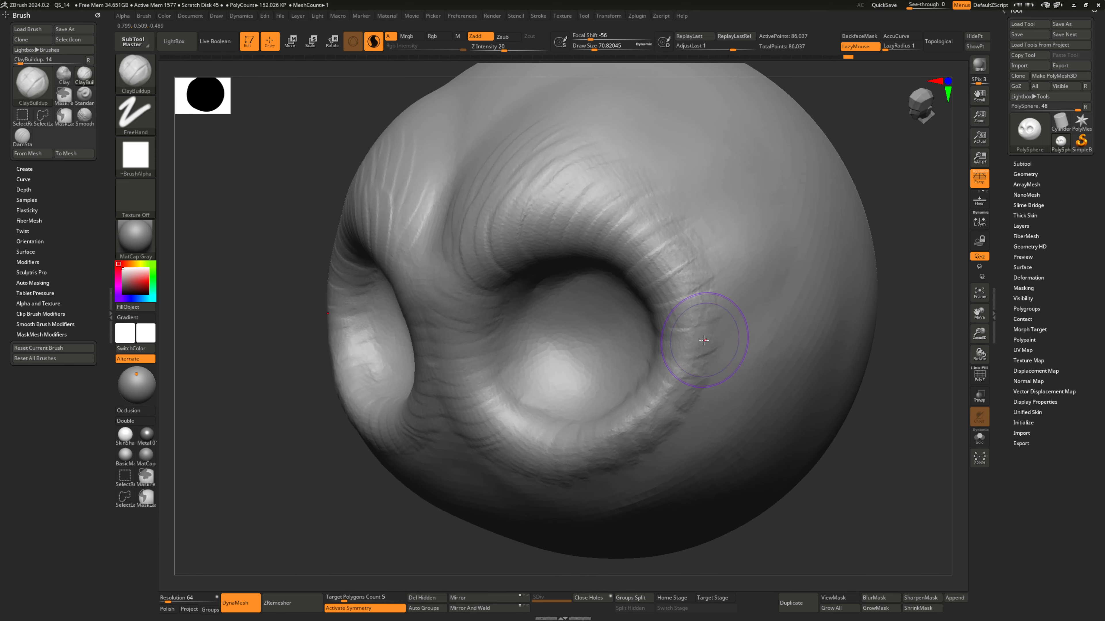
- Undo a trial stroke on the outer socket rim and build the rim up toward its lower outer side
right_click_drag(702, 379, 639, 319, "alt")
right_click_drag(639, 319, 591, 315)
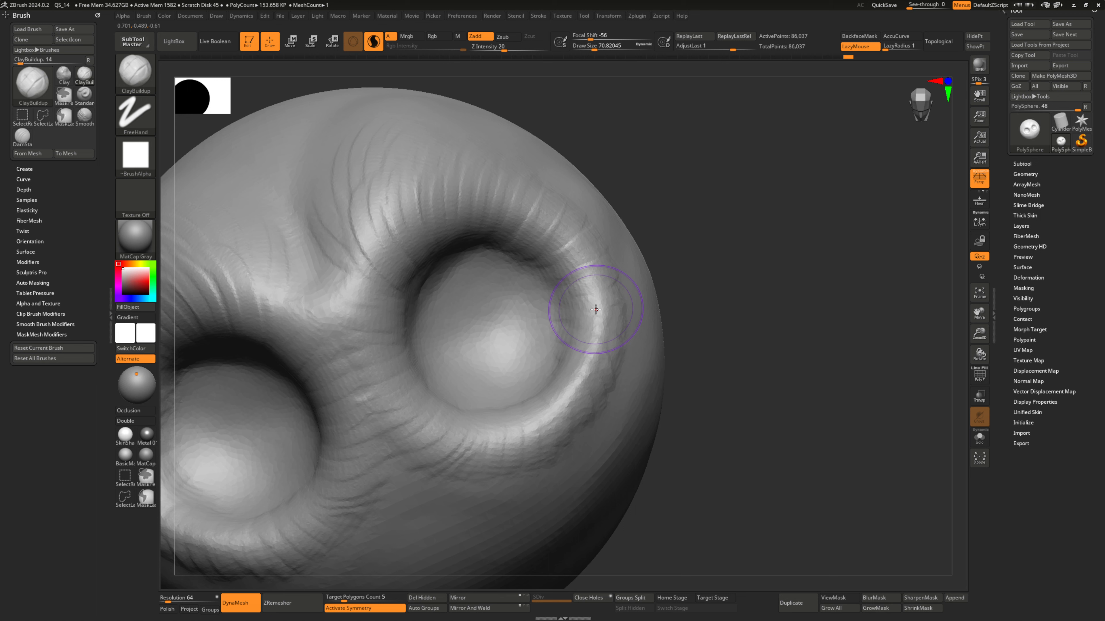
left_click_drag(581, 304, 589, 323)
key("ctrl+z")
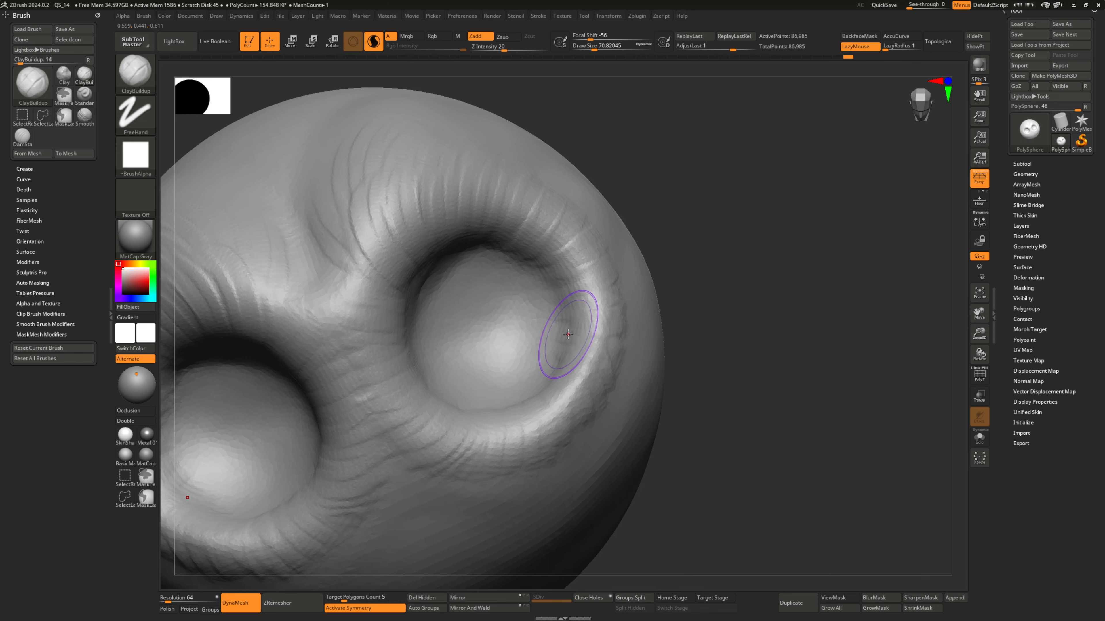
mouse_move(610, 356)
right_mouse_down()
mouse_move(677, 273)
mouse_move(666, 308)
mouse_move(645, 319)
right_mouse_up()
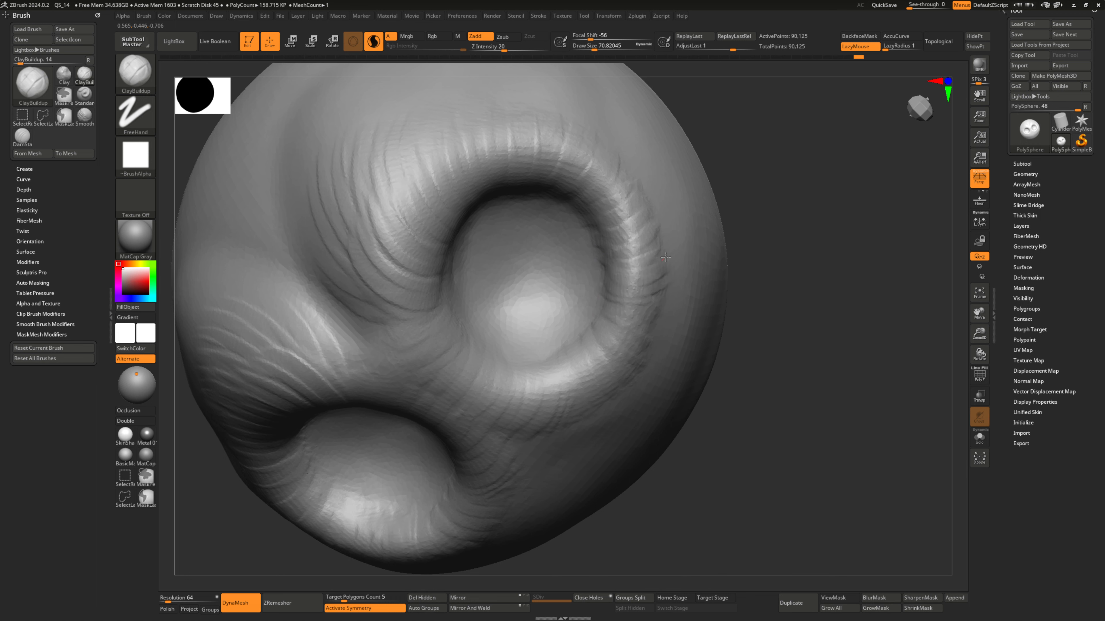
mouse_move(632, 363)
right_mouse_down()
mouse_move(628, 345)
mouse_move(720, 261)
mouse_move(714, 207)
mouse_move(696, 217)
mouse_move(684, 205)
mouse_move(693, 212)
right_mouse_up()
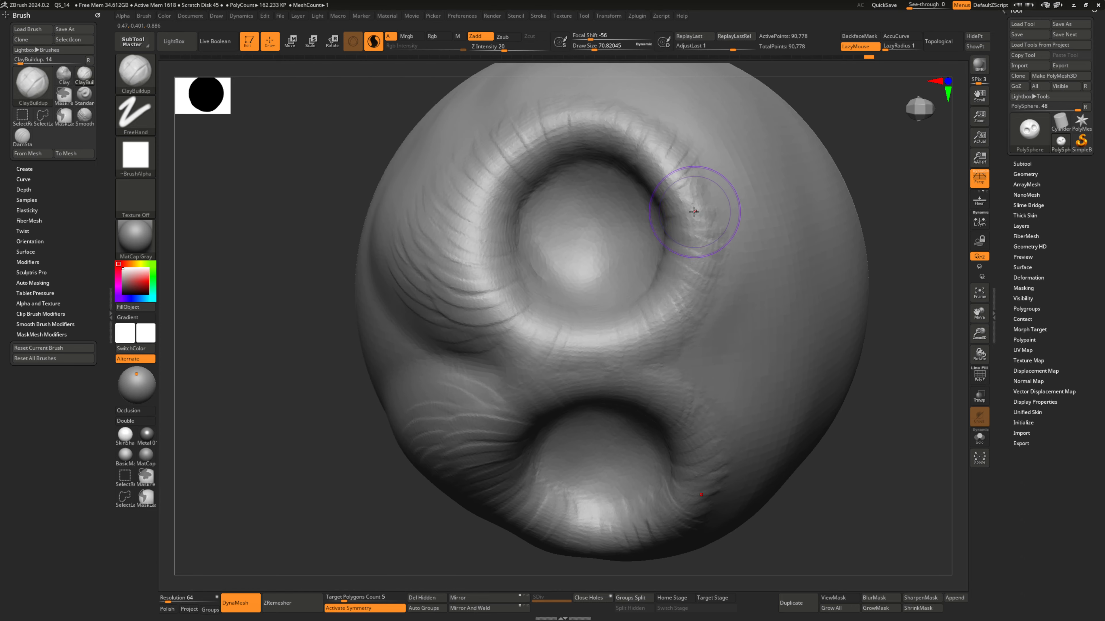
left_click_drag(710, 168, 692, 201)
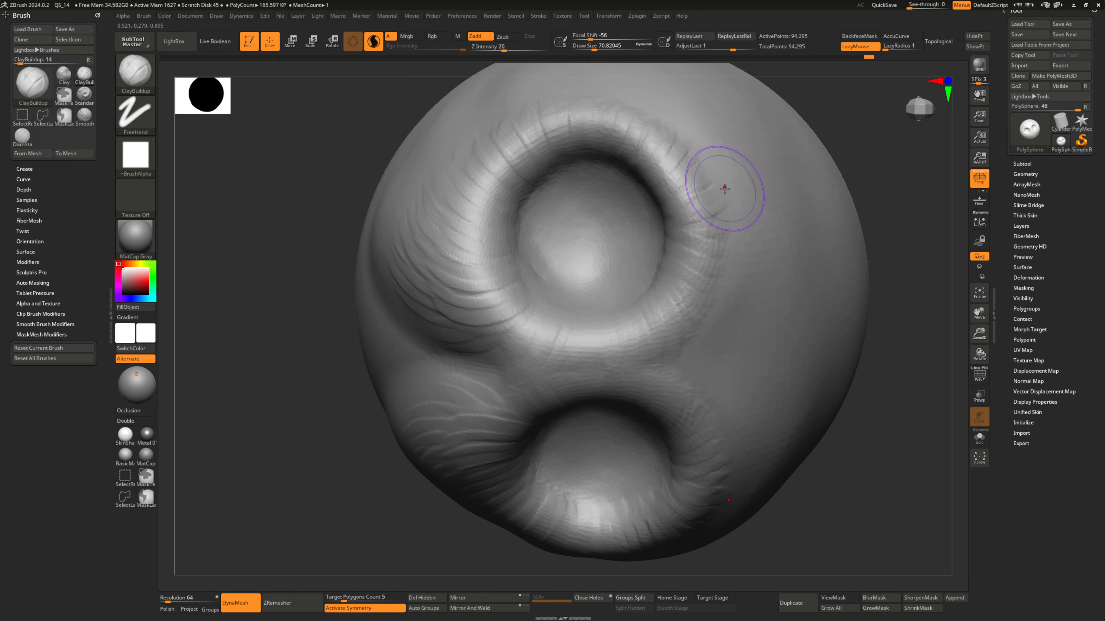
- Add a fine clay stroke to the lower socket rim at a draw size of about 39, and set the size to about 59
key("s")
left_click_drag(703, 247, 701, 235)
key("s")
mouse_move(705, 230)
right_mouse_down("alt")
mouse_move(689, 270)
mouse_move(711, 296)
mouse_move(669, 279)
mouse_move(644, 325)
right_mouse_up("alt")
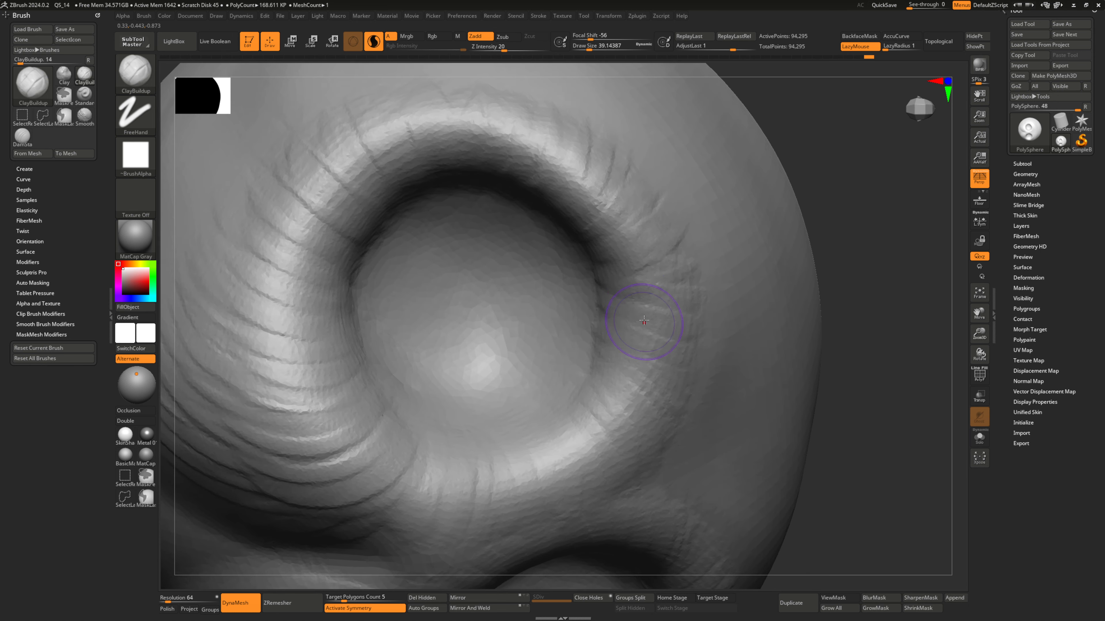
left_click_drag(636, 273, 656, 265)
mouse_move(657, 265)
right_mouse_down("ctrl")
mouse_move(696, 226)
mouse_move(683, 238)
mouse_move(666, 231)
mouse_move(612, 287)
right_mouse_up("ctrl")
key("[")
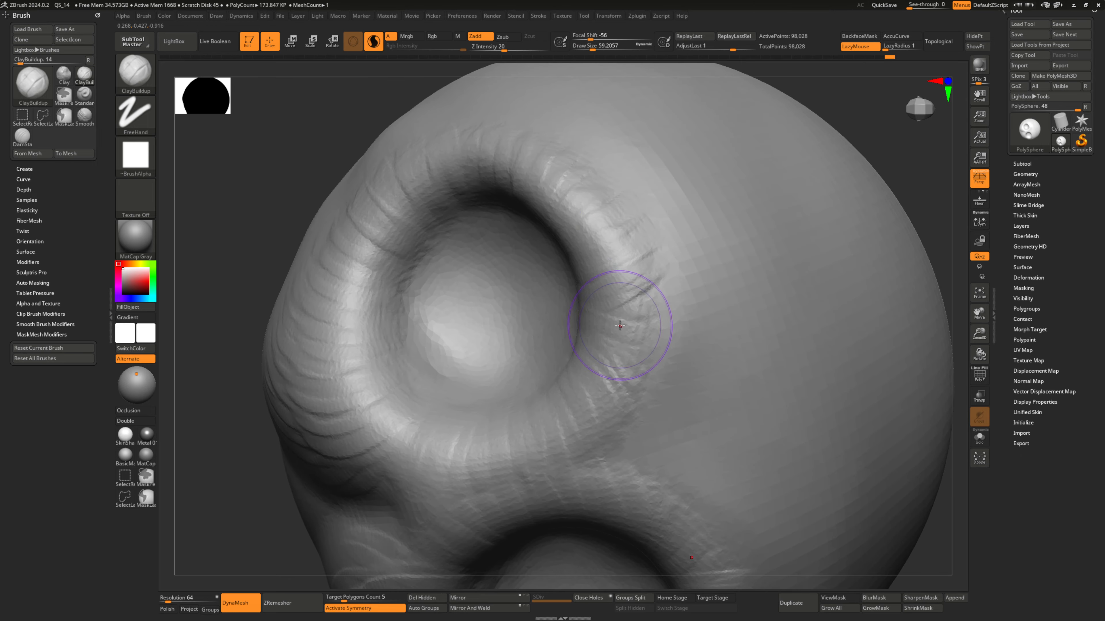
- Even out the lower and inner socket rim with clay strokes worked around the opening from several angles
right_click_drag(620, 325, 614, 291)
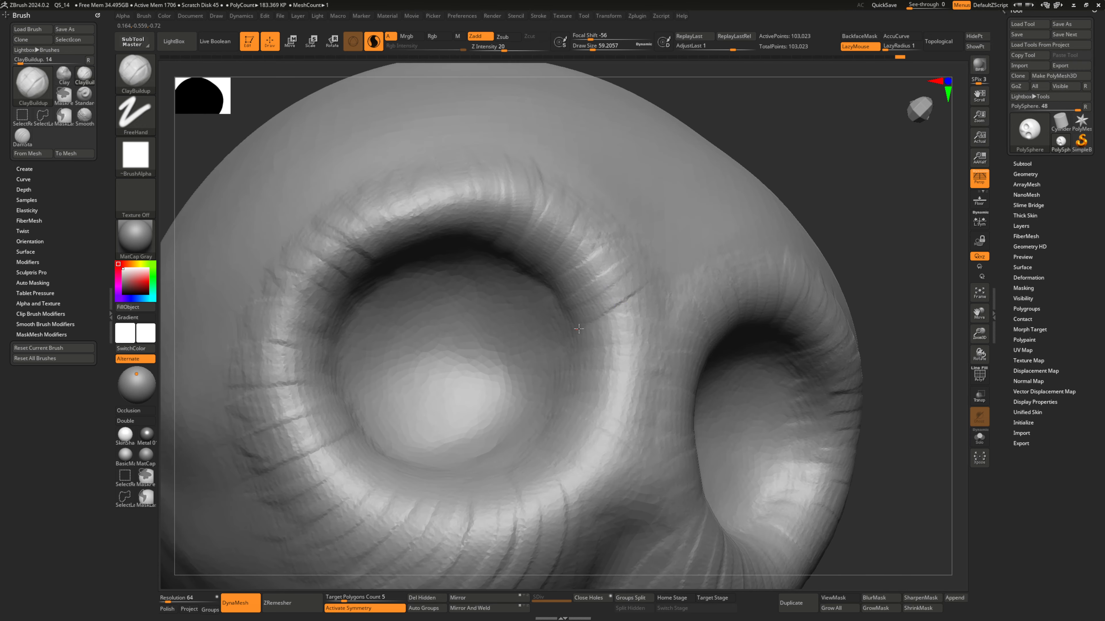
right_click_drag(649, 321, 607, 253)
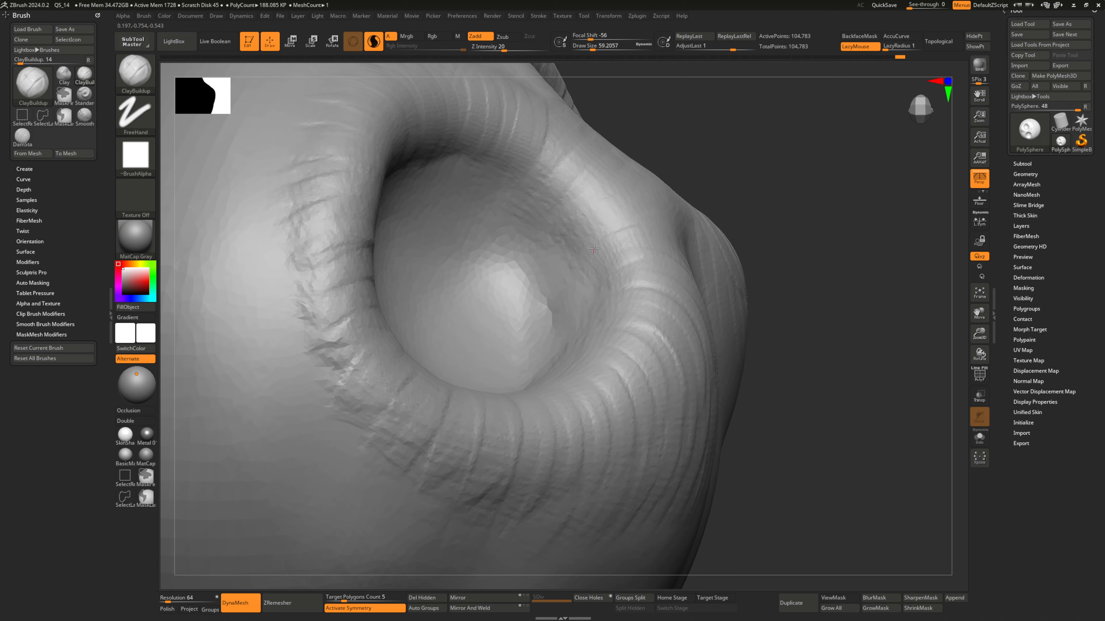
right_click_drag(654, 185, 556, 329)
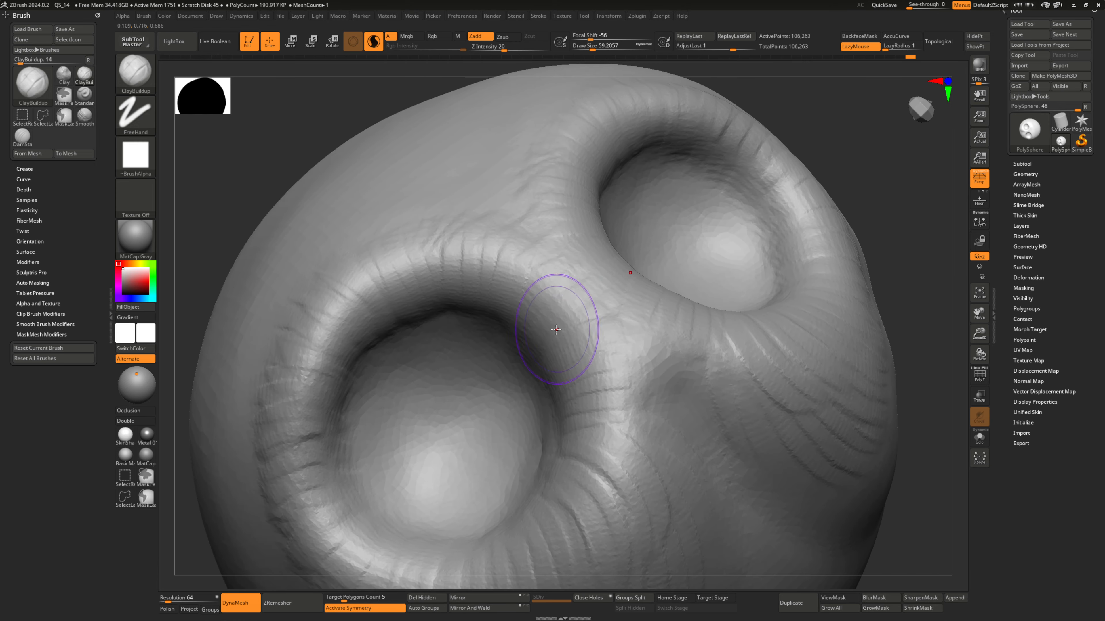
right_click_drag(562, 277, 537, 301)
left_click_drag(580, 281, 571, 325)
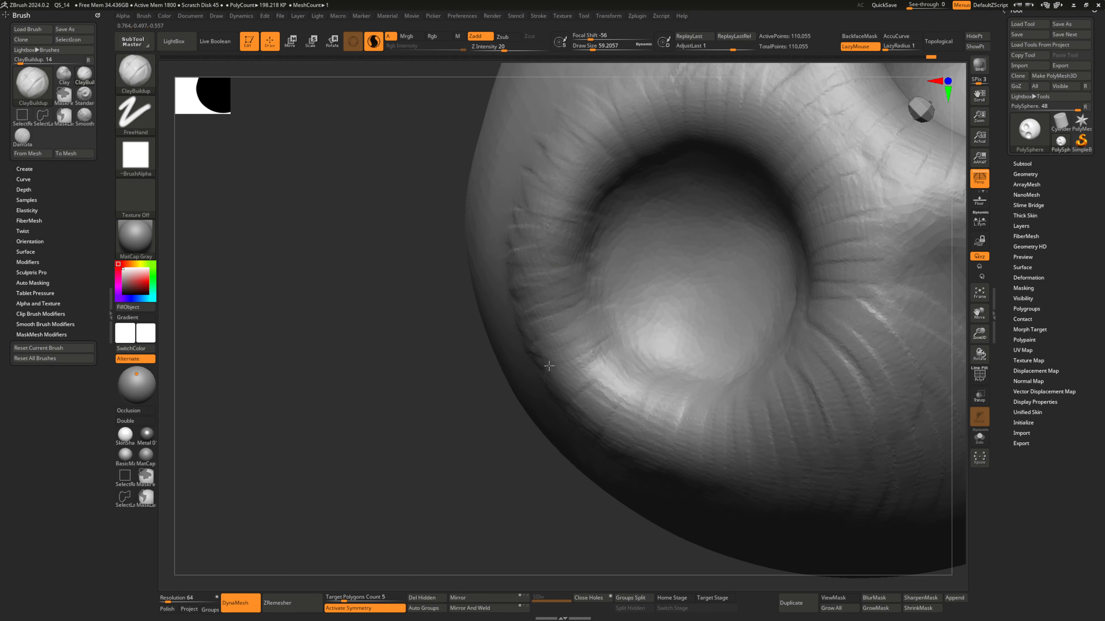
mouse_move(549, 366)
left_mouse_down()
mouse_move(565, 385)
mouse_move(646, 384)
left_mouse_up()
- Lay a continuous row of parallel clay strokes from the cheek into the lower edge of the eye socket
mouse_move(652, 243)
right_mouse_down("alt")
mouse_move(591, 328)
mouse_move(549, 285)
right_mouse_up("alt")
mouse_move(539, 278)
left_mouse_down()
mouse_move(523, 348)
mouse_move(507, 326)
mouse_move(505, 342)
left_mouse_up()
left_click_drag(475, 307, 494, 348)
mouse_move(453, 289)
left_mouse_down()
mouse_move(474, 350)
mouse_move(496, 353)
left_mouse_up()
mouse_move(477, 256)
left_mouse_down()
mouse_move(504, 322)
mouse_move(524, 331)
left_mouse_up()
left_click_drag(504, 250, 521, 315)
left_click_drag(523, 251, 538, 318)
left_click_drag(535, 237, 548, 313)
left_click_drag(558, 234, 574, 311)
left_click_drag(586, 239, 596, 317)
left_click_drag(587, 236, 620, 306)
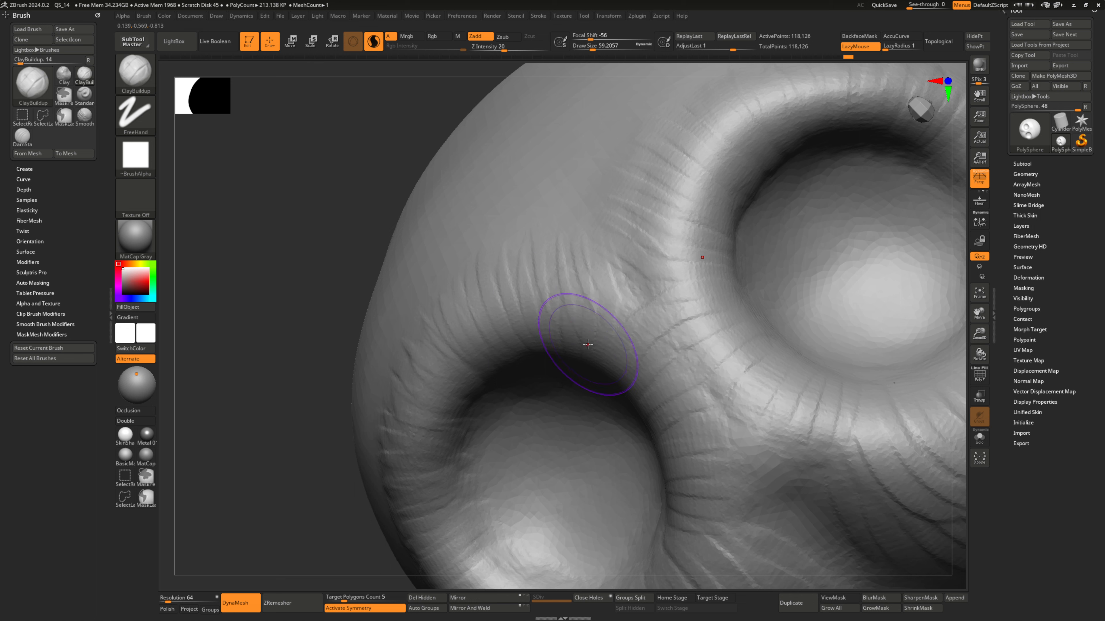
- Blend the lower inner rims into the nose bridge between the sockets with clay strokes at a draw size of about 59
key("s")
left_click_drag(529, 273, 535, 273)
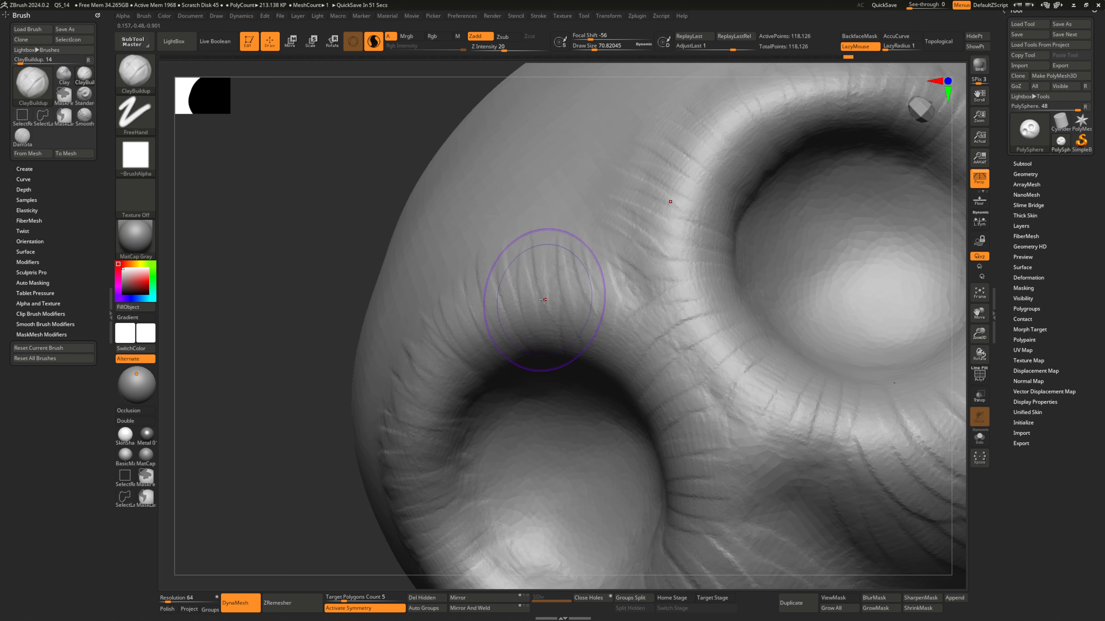
mouse_move(564, 263)
right_mouse_down()
mouse_move(576, 255)
mouse_move(567, 222)
mouse_move(595, 248)
mouse_move(554, 259)
mouse_move(518, 251)
right_mouse_up()
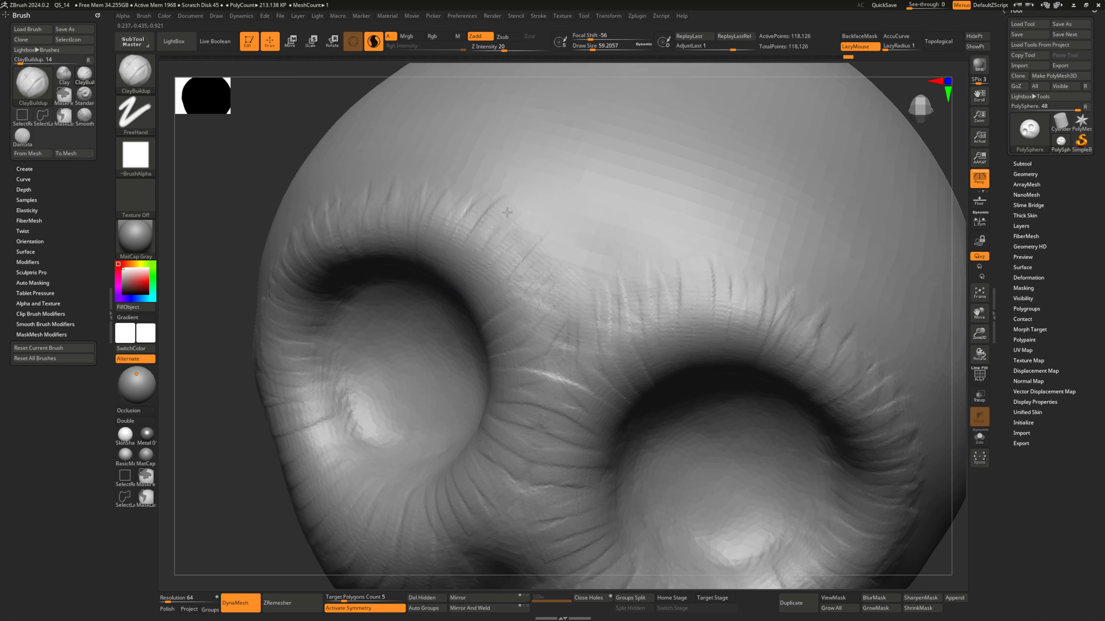
right_click_drag(555, 296, 570, 230)
right_click_drag(665, 262, 563, 371)
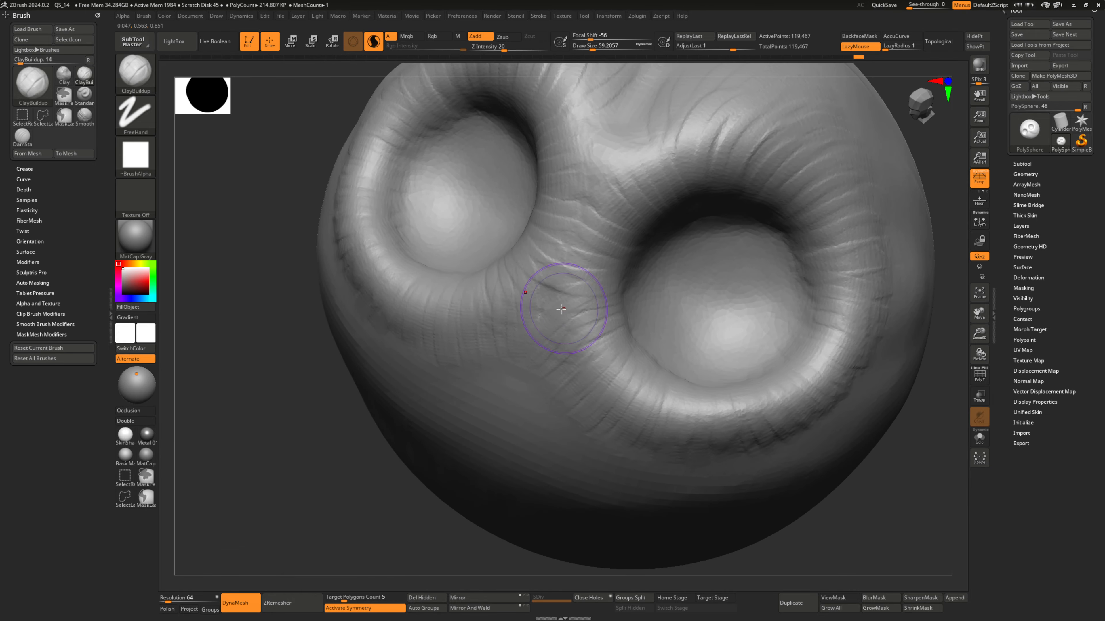
mouse_move(568, 337)
left_mouse_down()
mouse_move(602, 314)
mouse_move(605, 215)
mouse_move(622, 213)
left_mouse_up()
- Thicken the inner rim beside the nose bridge and the brow side of the eye socket with overlapping clay strokes
mouse_move(622, 214)
right_mouse_down()
mouse_move(614, 261)
mouse_move(612, 217)
mouse_move(646, 222)
mouse_move(594, 210)
right_mouse_up()
left_click_drag(616, 154, 631, 204)
left_click_drag(646, 165, 634, 202)
left_click_drag(687, 178, 634, 202)
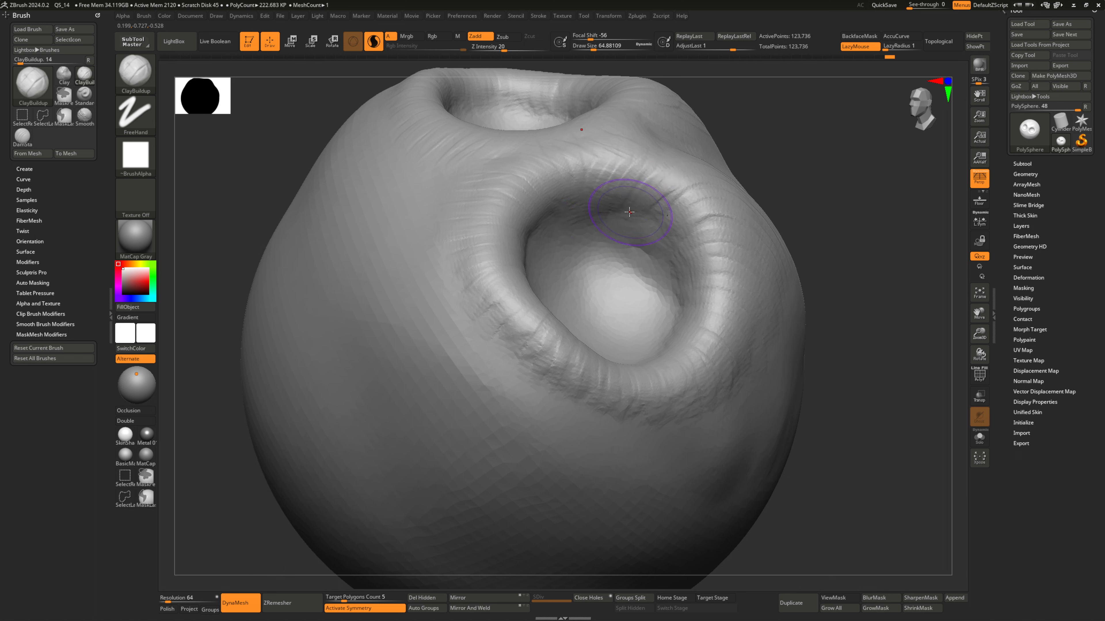
mouse_move(678, 169)
left_mouse_down()
mouse_move(664, 202)
mouse_move(707, 226)
mouse_move(692, 237)
left_mouse_up()
mouse_move(737, 283)
right_mouse_down()
mouse_move(639, 327)
mouse_move(656, 315)
right_mouse_up()
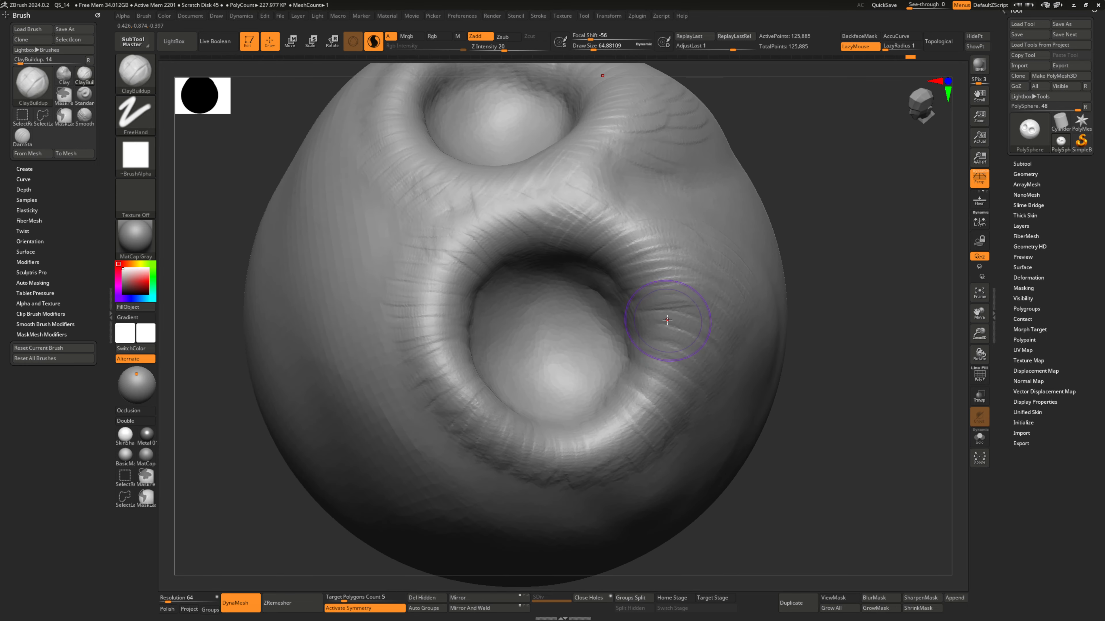
mouse_move(676, 305)
left_mouse_down()
mouse_move(653, 316)
mouse_move(667, 336)
mouse_move(657, 327)
left_mouse_up()
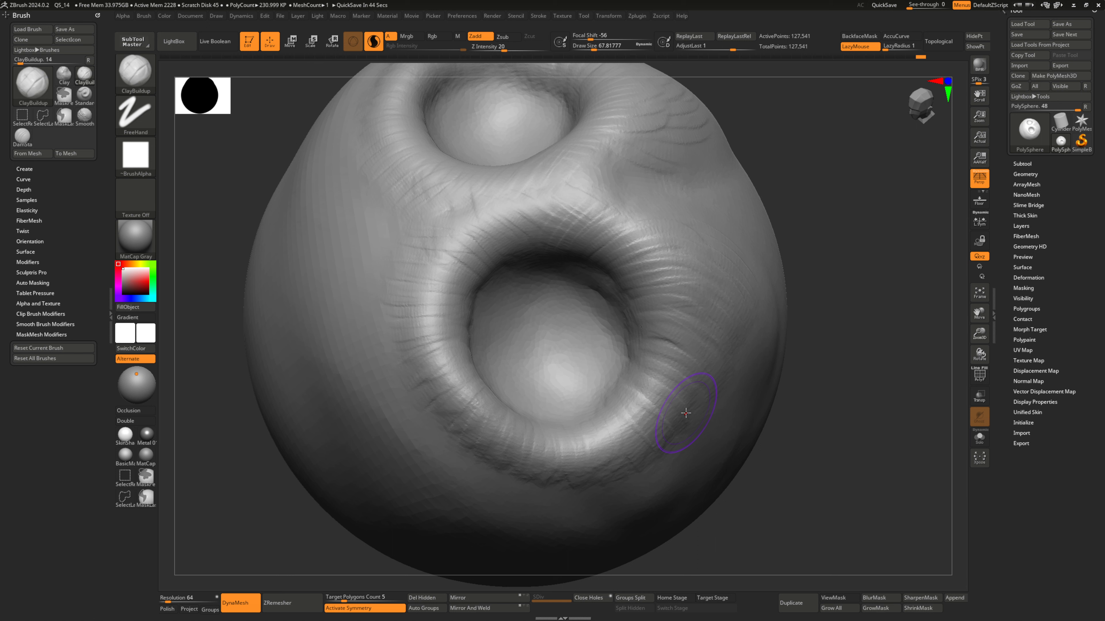
mouse_move(624, 203)
left_mouse_down()
mouse_move(609, 264)
mouse_move(687, 276)
left_mouse_up()
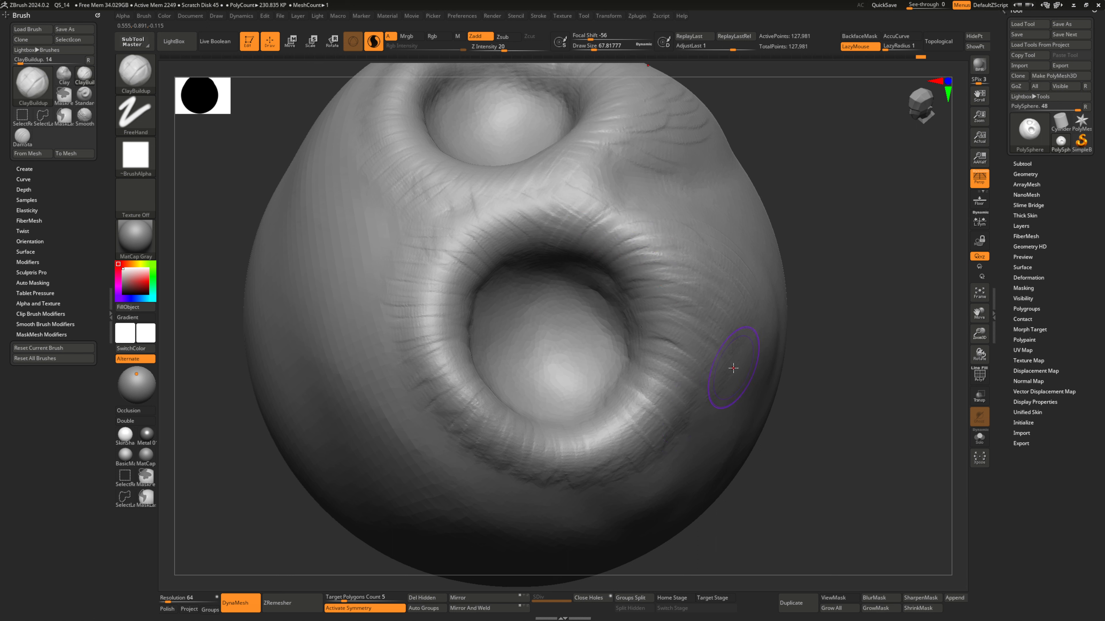
- Review earlier stages of the sculpt in the undo history, return to the latest state and inspect the face from the front
mouse_move(799, 353)
right_mouse_down()
mouse_move(784, 365)
mouse_move(778, 336)
mouse_move(714, 338)
mouse_move(735, 308)
mouse_move(468, 235)
right_mouse_up()
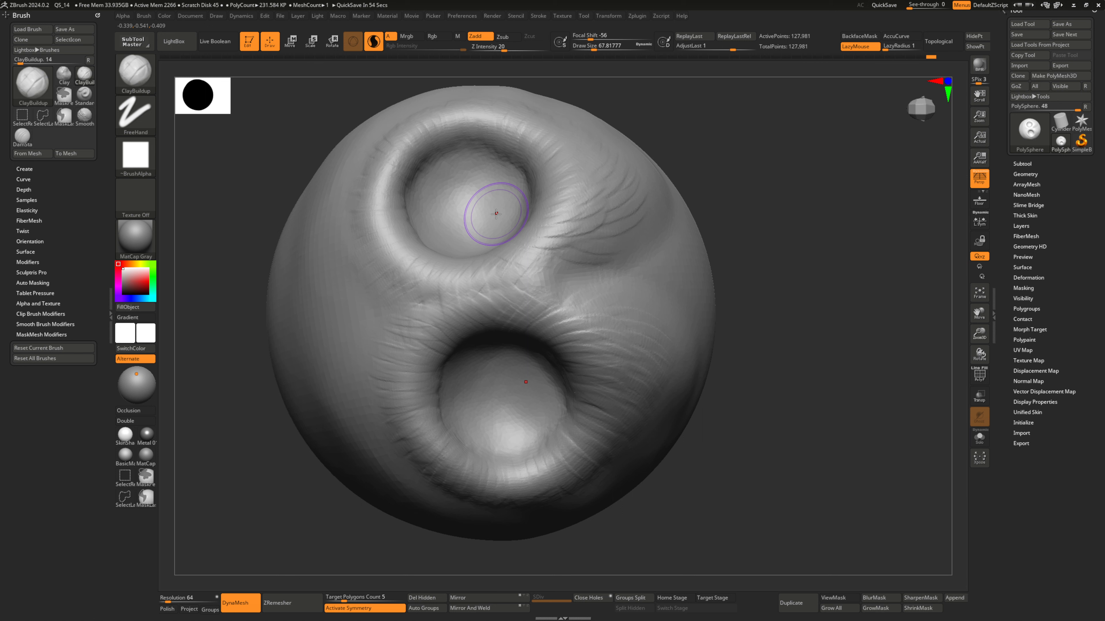
left_click(538, 56)
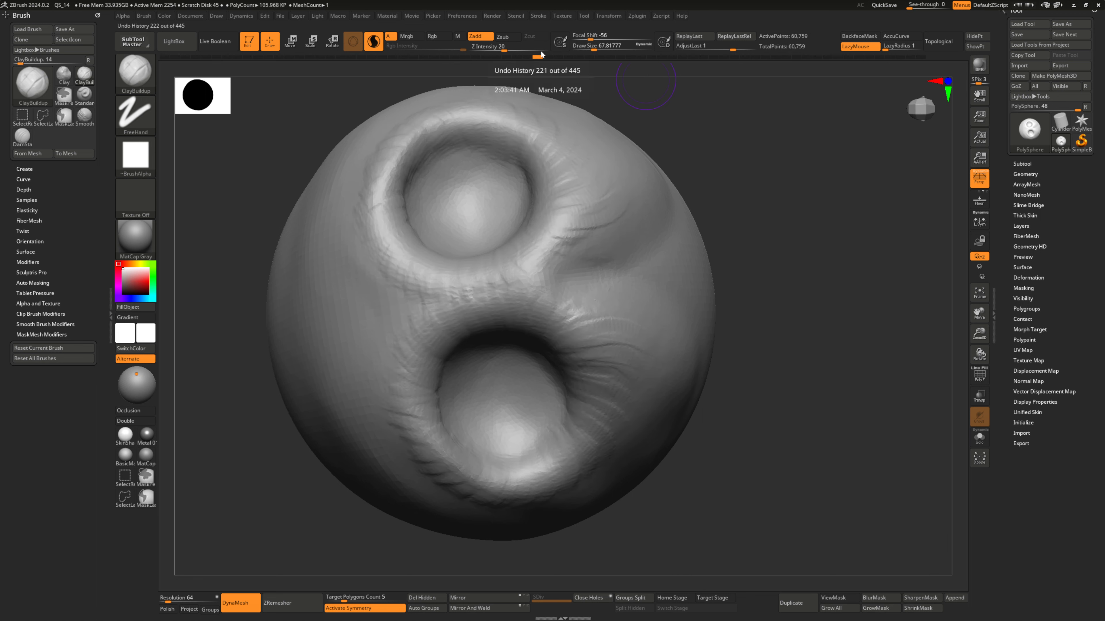
left_click(380, 57)
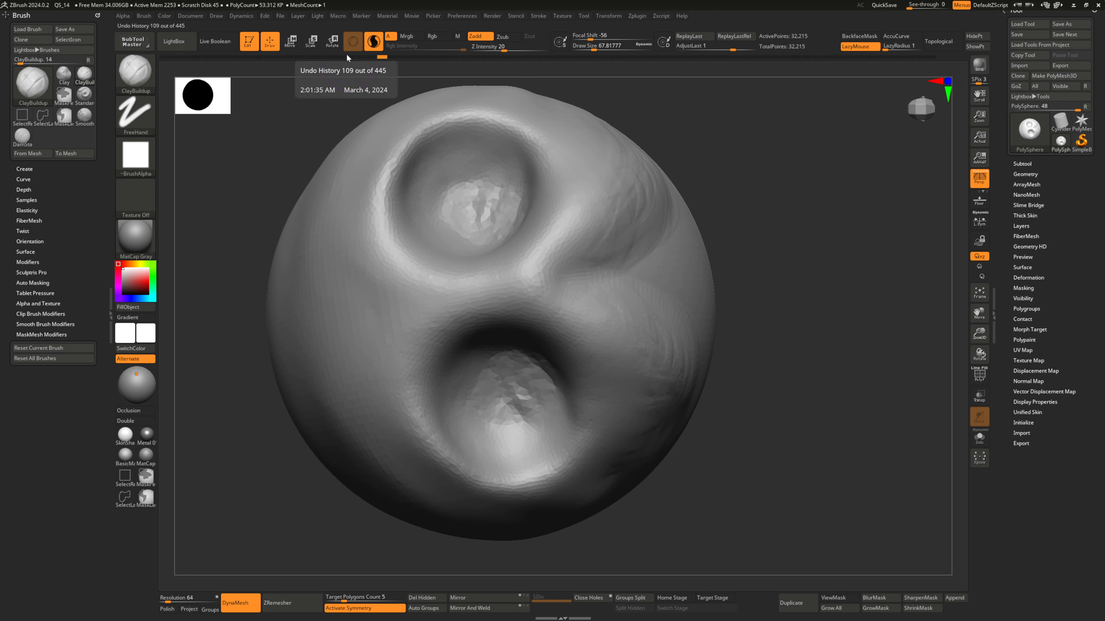
left_click(287, 56)
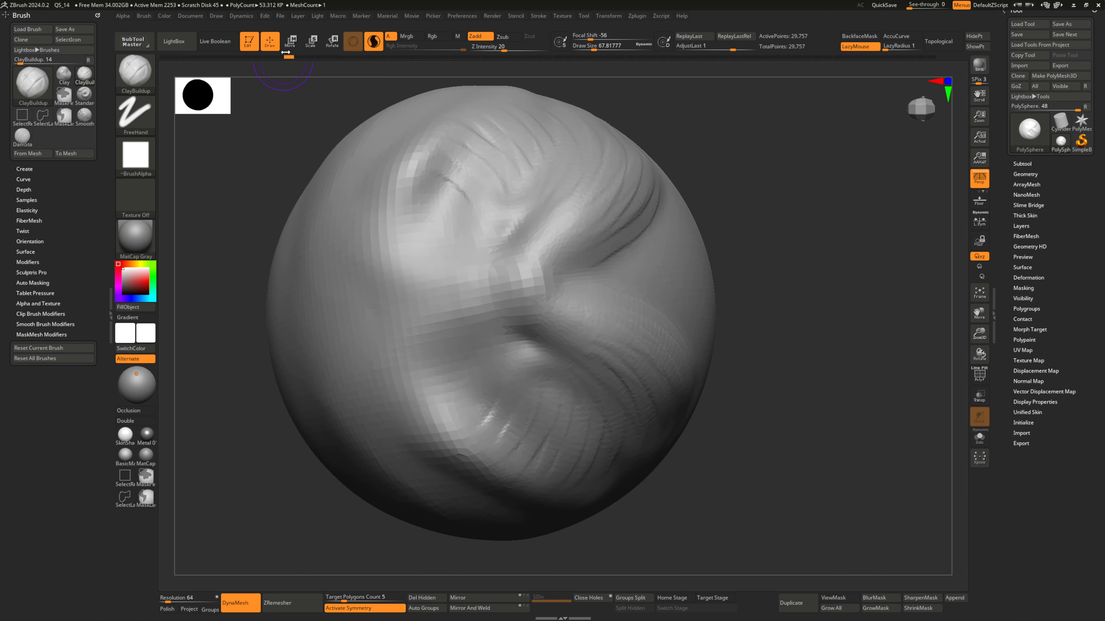
left_click(910, 57)
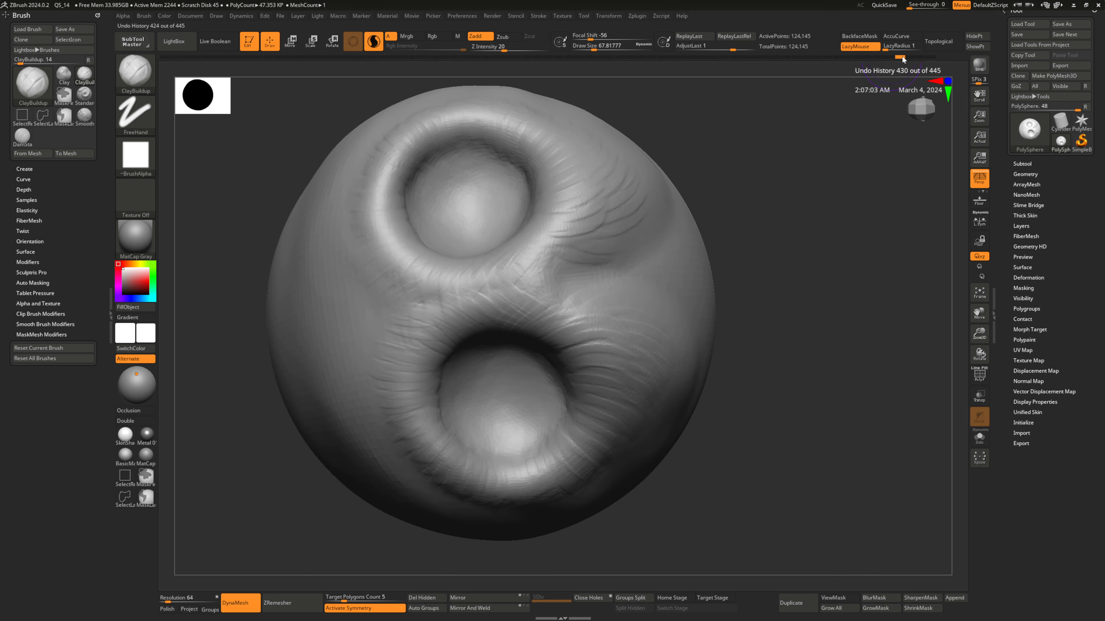
left_click(932, 56)
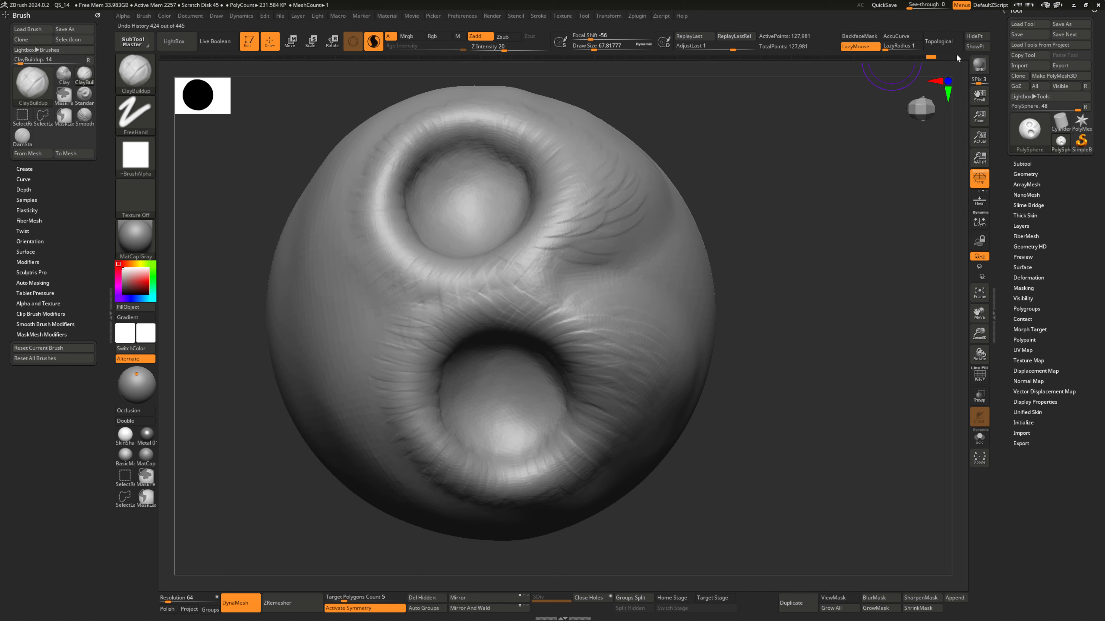
mouse_move(772, 348)
left_mouse_down()
mouse_move(715, 308)
mouse_move(715, 321)
mouse_move(731, 249)
left_mouse_up()
mouse_move(732, 248)
right_mouse_down("alt")
mouse_move(678, 286)
mouse_move(665, 248)
mouse_move(653, 296)
mouse_move(596, 314)
right_mouse_up("alt")
mouse_move(567, 357)
right_mouse_down("shift")
mouse_move(591, 334)
mouse_move(647, 375)
mouse_move(636, 354)
mouse_move(734, 328)
mouse_move(737, 316)
mouse_move(614, 345)
mouse_move(586, 331)
mouse_move(564, 350)
right_mouse_up("shift")
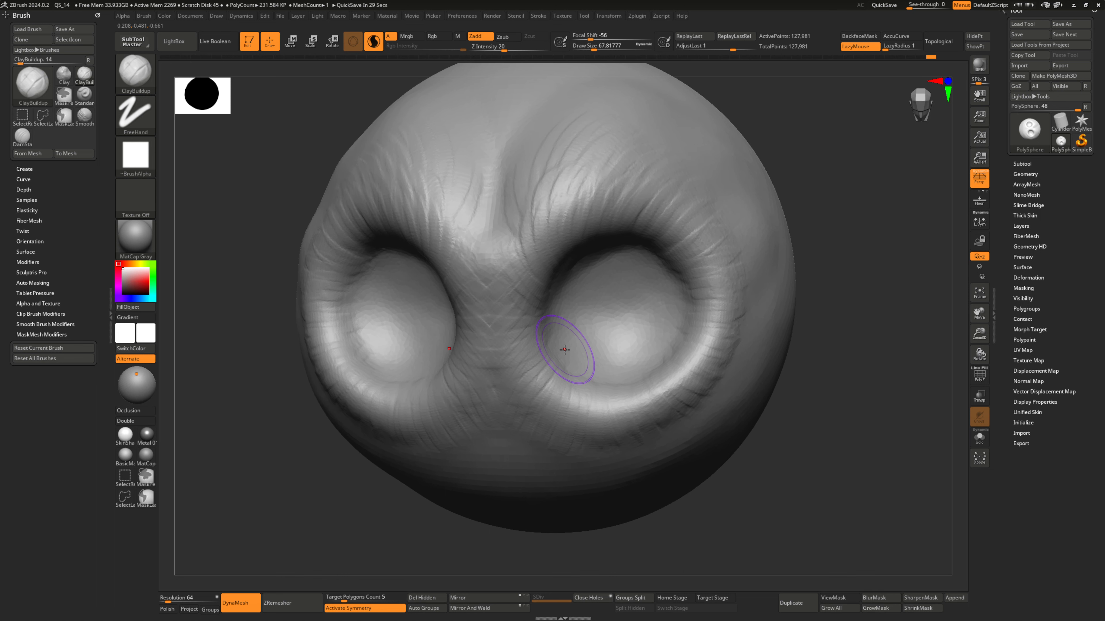
- Undo the last clay stroke and build up the outer brow side of the eye socket rim with short ClayBuildup strokes
mouse_move(564, 350)
right_mouse_down()
mouse_move(566, 361)
mouse_move(606, 309)
mouse_move(539, 335)
mouse_move(524, 324)
mouse_move(524, 348)
mouse_move(535, 350)
mouse_move(502, 347)
mouse_move(548, 359)
mouse_move(512, 322)
mouse_move(474, 320)
mouse_move(586, 366)
mouse_move(585, 335)
mouse_move(559, 361)
mouse_move(546, 337)
mouse_move(558, 352)
mouse_move(576, 349)
right_mouse_up()
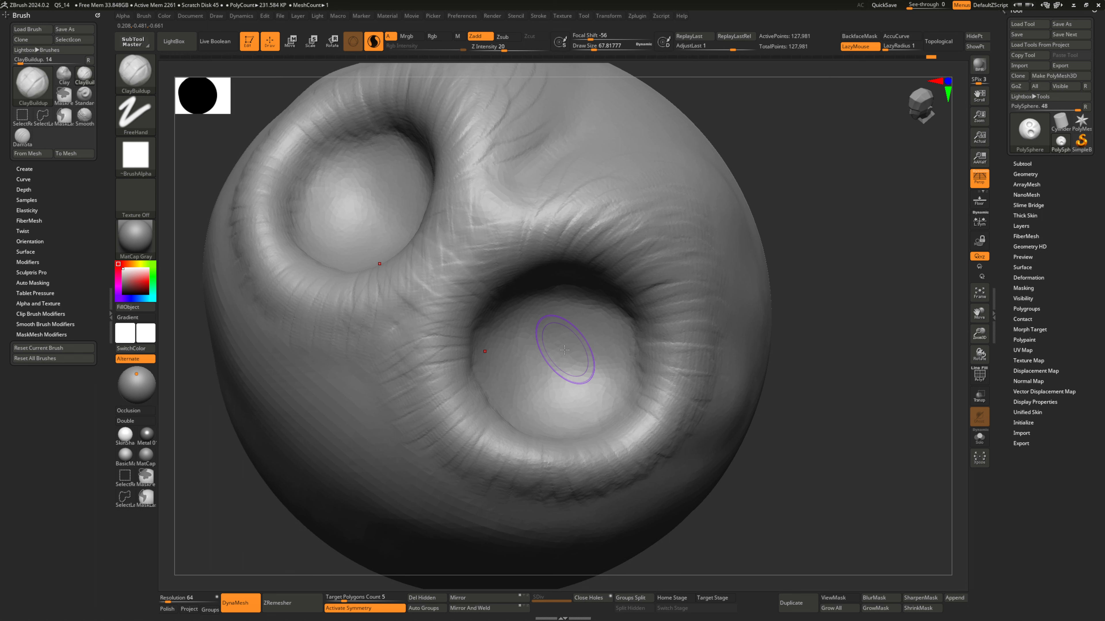
right_click_drag(564, 349, 572, 351)
mouse_move(705, 273)
right_mouse_down()
mouse_move(675, 226)
mouse_move(636, 245)
mouse_move(572, 222)
mouse_move(580, 209)
mouse_move(587, 247)
mouse_move(643, 264)
mouse_move(636, 217)
mouse_move(571, 222)
mouse_move(579, 237)
mouse_move(616, 222)
mouse_move(598, 235)
mouse_move(604, 210)
right_mouse_up()
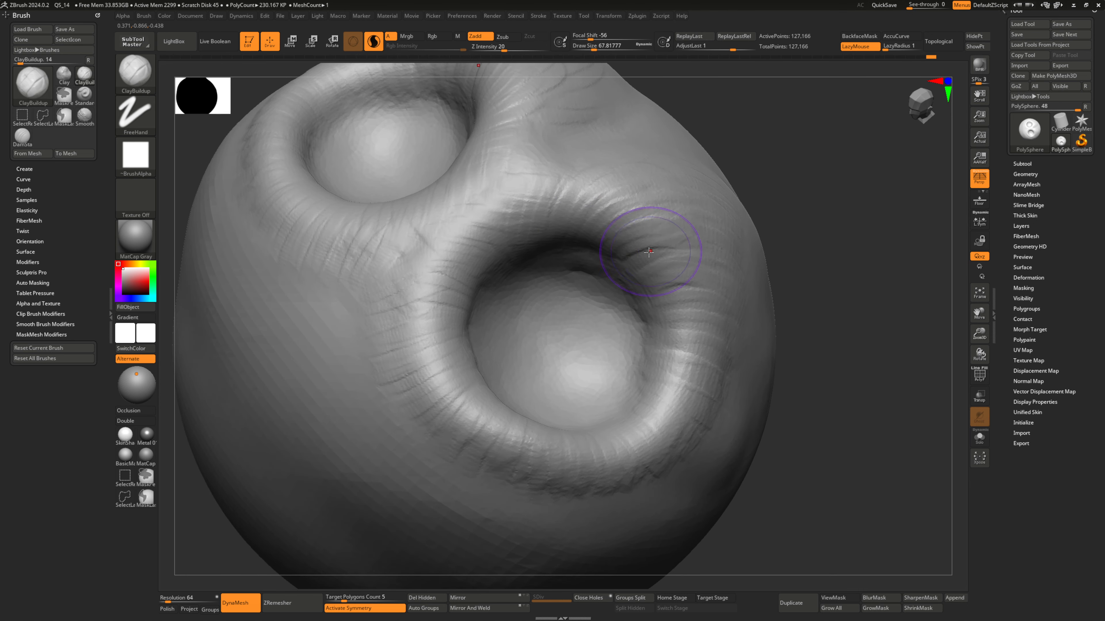
key("ctrl+z")
right_click_drag(678, 271, 664, 174)
left_click_drag(664, 172, 642, 204)
right_click_drag(696, 198, 626, 211)
mouse_move(615, 214)
left_mouse_down()
mouse_move(635, 193)
mouse_move(624, 229)
left_mouse_up()
mouse_move(650, 226)
right_mouse_down()
mouse_move(665, 209)
mouse_move(638, 183)
right_mouse_up()
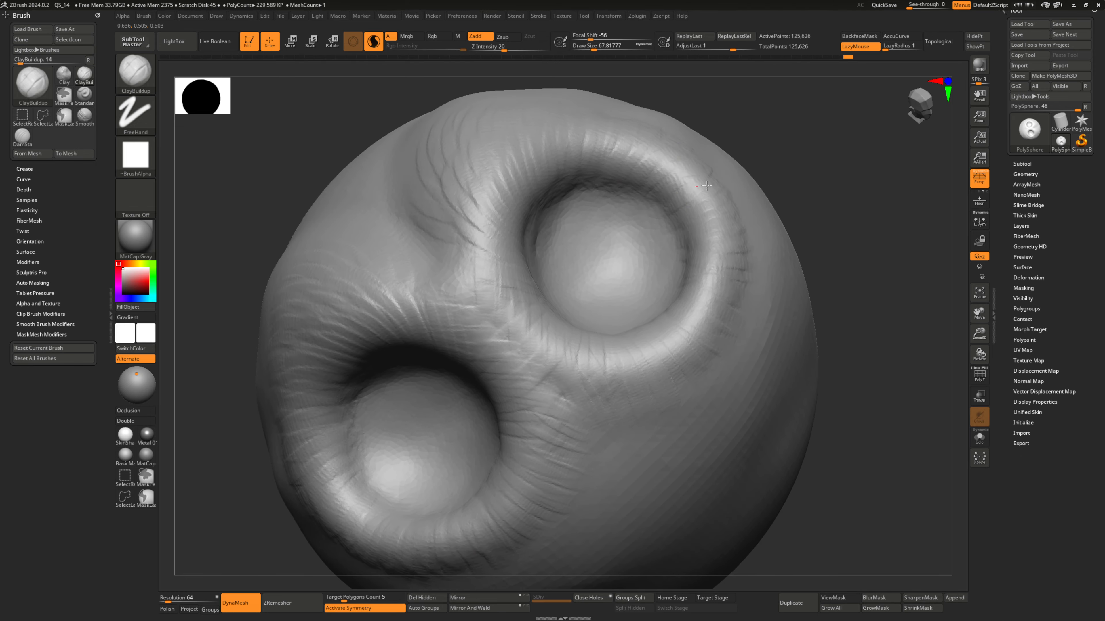
- Thicken the cheek-side rim of the eye socket with clay strokes from its outer corner towards the nose bridge
mouse_move(706, 185)
right_mouse_down()
mouse_move(666, 209)
mouse_move(598, 170)
right_mouse_up()
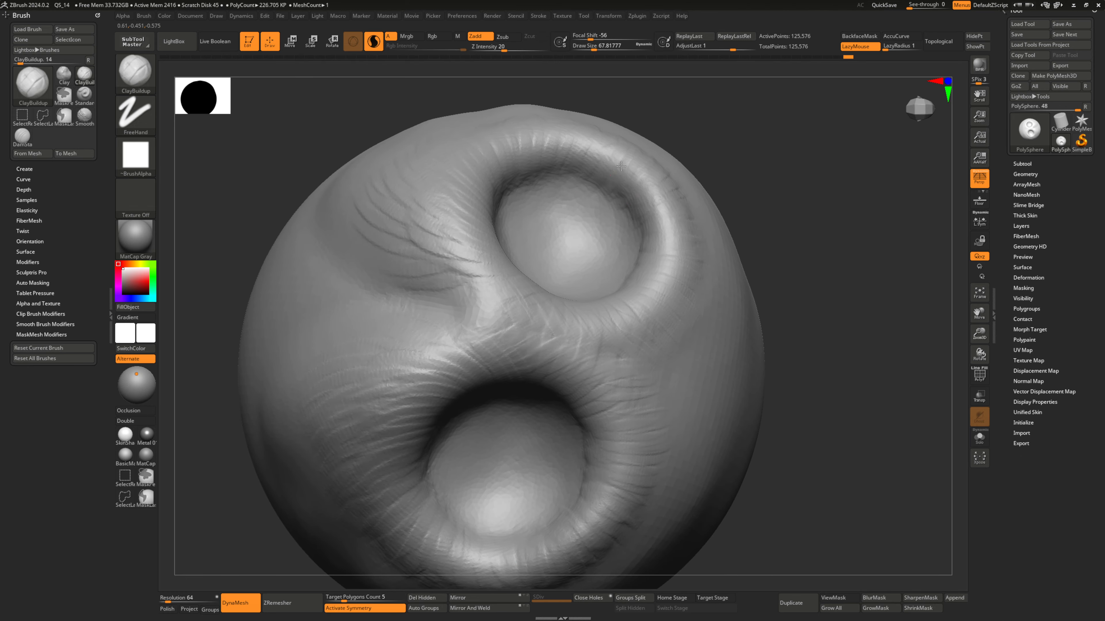
left_click_drag(621, 166, 671, 190)
mouse_move(678, 195)
right_mouse_down()
mouse_move(616, 172)
mouse_move(635, 150)
mouse_move(636, 128)
right_mouse_up()
mouse_move(646, 178)
right_mouse_down()
mouse_move(671, 185)
mouse_move(599, 211)
mouse_move(595, 181)
mouse_move(626, 192)
mouse_move(604, 221)
mouse_move(582, 226)
right_mouse_up()
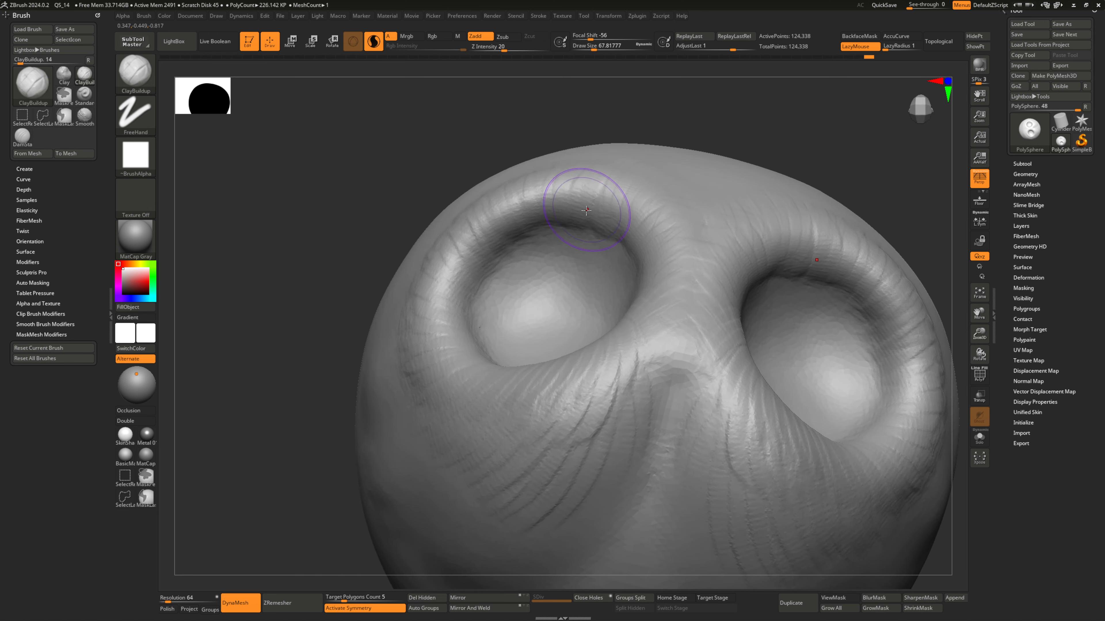
left_click_drag(586, 210, 598, 202)
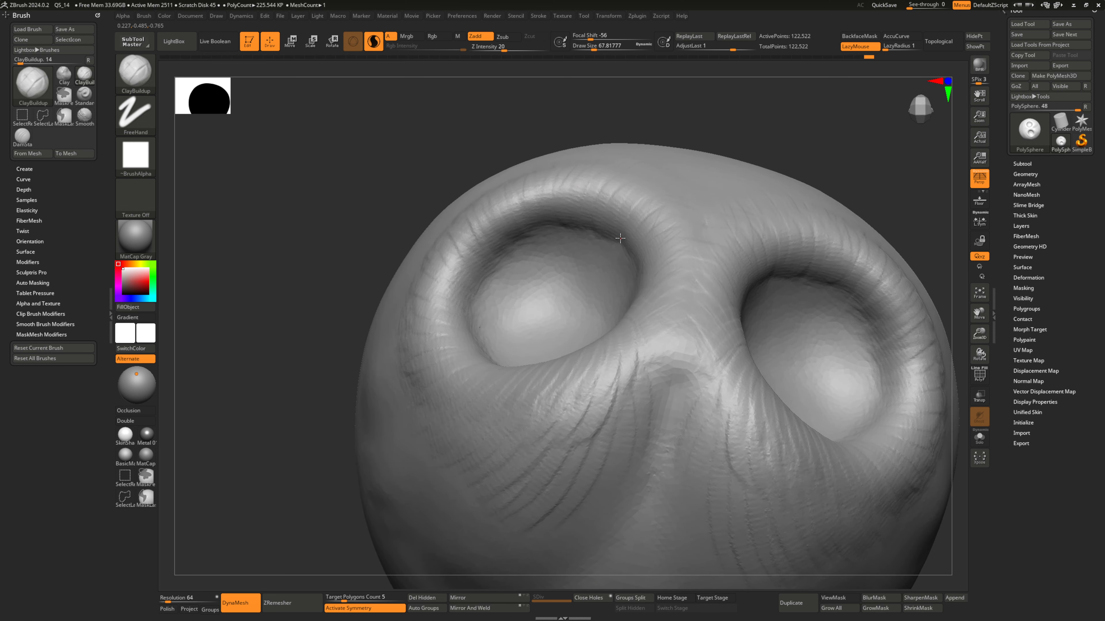
- Build up the inner wall of the eye socket beneath the brow with overlapping clay strokes
mouse_move(648, 213)
right_mouse_down()
mouse_move(671, 222)
mouse_move(634, 247)
mouse_move(492, 251)
right_mouse_up()
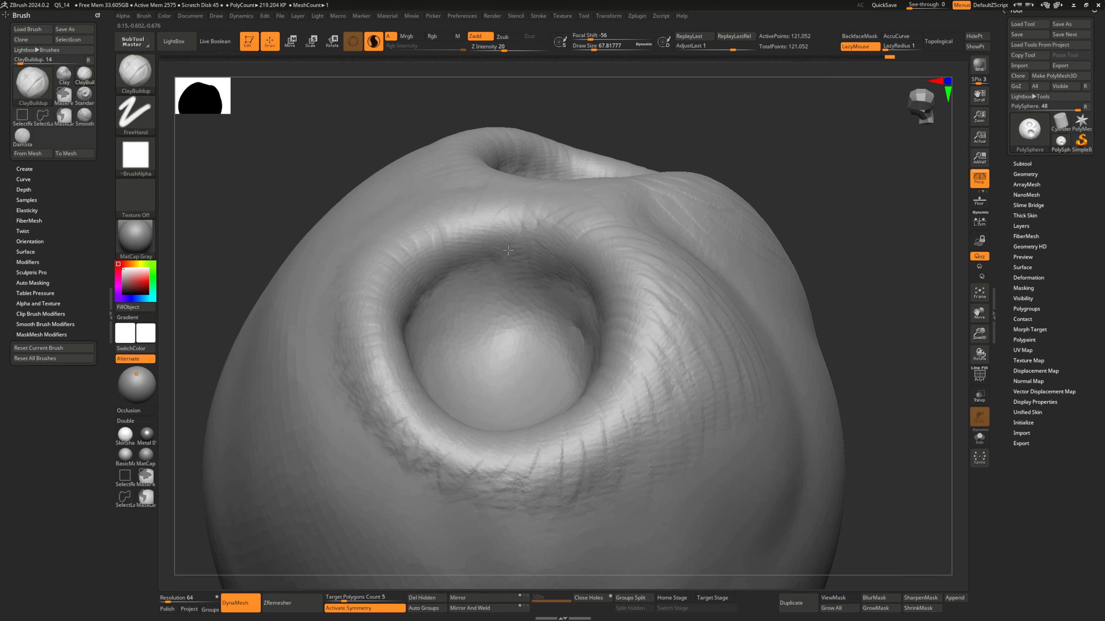
mouse_move(566, 277)
right_mouse_down()
mouse_move(579, 247)
mouse_move(571, 238)
mouse_move(627, 254)
mouse_move(565, 266)
right_mouse_up()
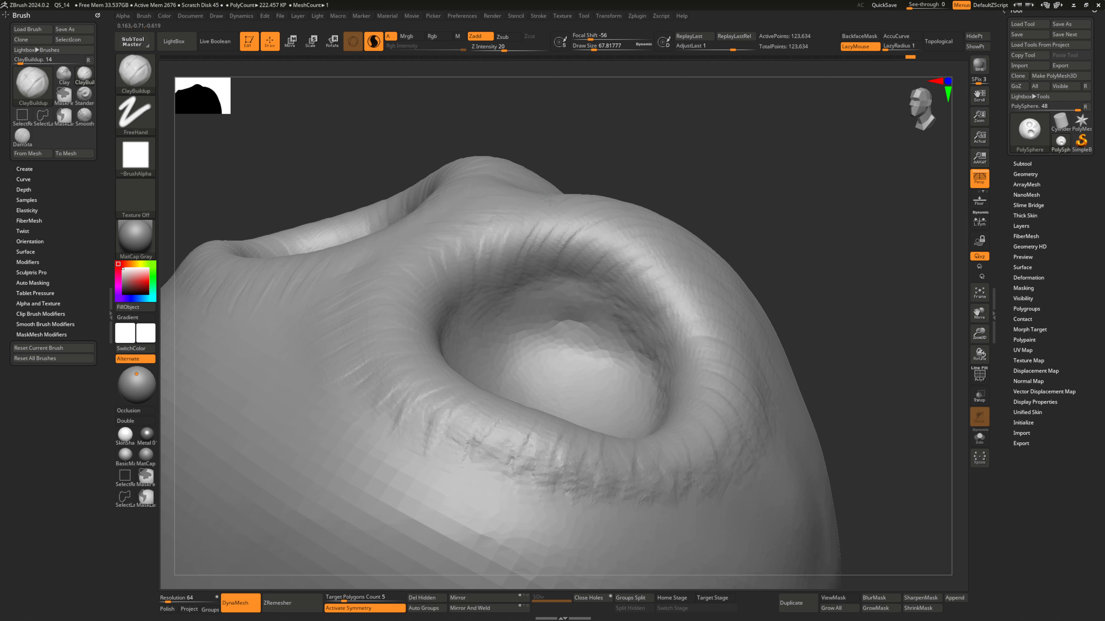
right_click_drag(548, 203, 518, 242)
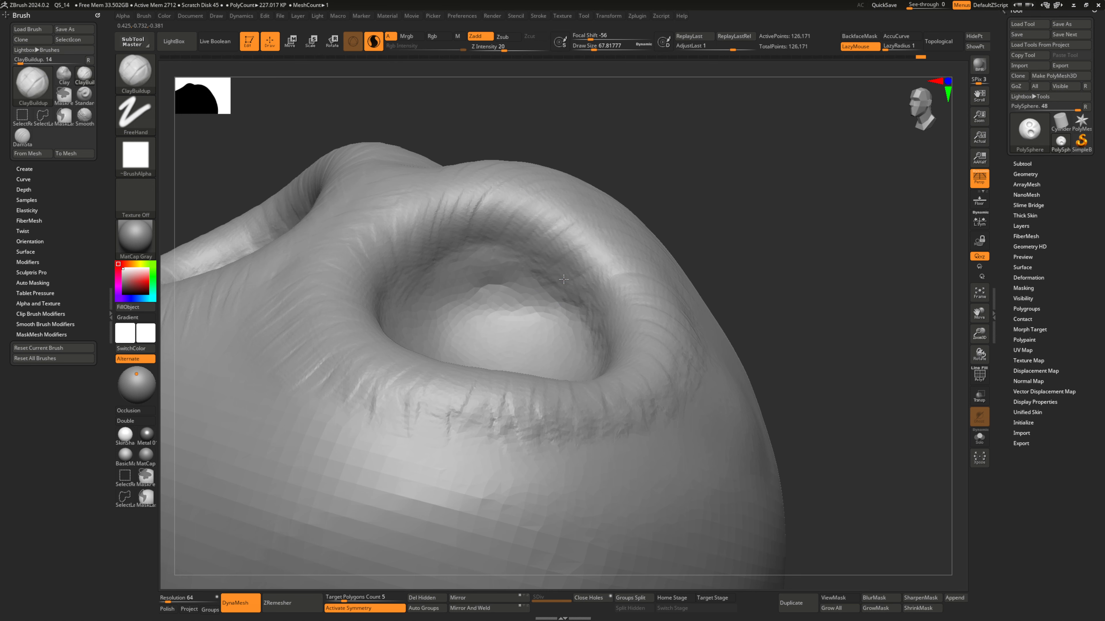
right_click_drag(593, 287, 523, 246)
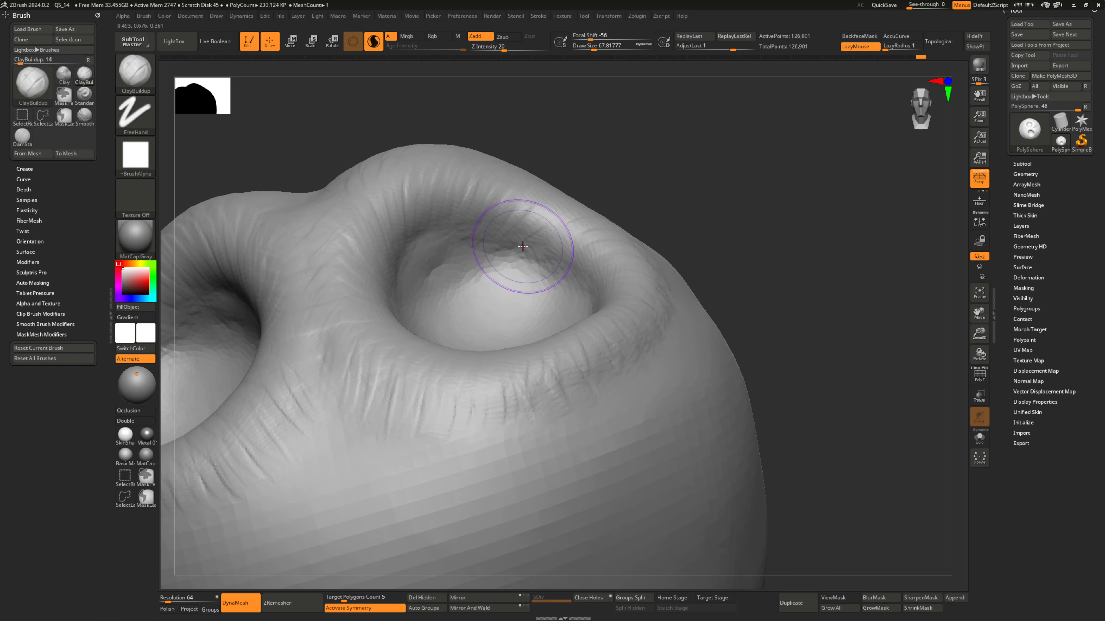
mouse_move(611, 270)
right_mouse_down()
mouse_move(600, 279)
mouse_move(613, 307)
mouse_move(592, 321)
mouse_move(617, 308)
mouse_move(626, 279)
mouse_move(526, 259)
mouse_move(698, 274)
mouse_move(592, 296)
mouse_move(456, 272)
mouse_move(511, 263)
mouse_move(567, 296)
mouse_move(558, 357)
mouse_move(483, 306)
mouse_move(428, 329)
right_mouse_up()
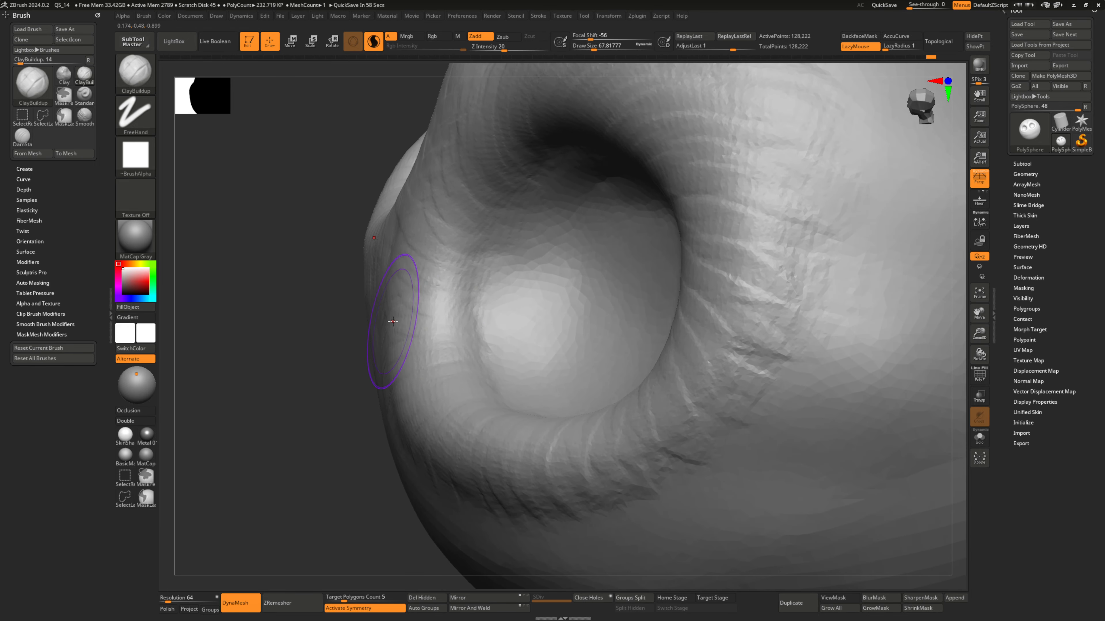
- Add clay strokes along the lower socket rim where it meets the cheek
mouse_move(418, 300)
right_mouse_down()
mouse_move(476, 291)
mouse_move(431, 348)
mouse_move(533, 354)
right_mouse_up()
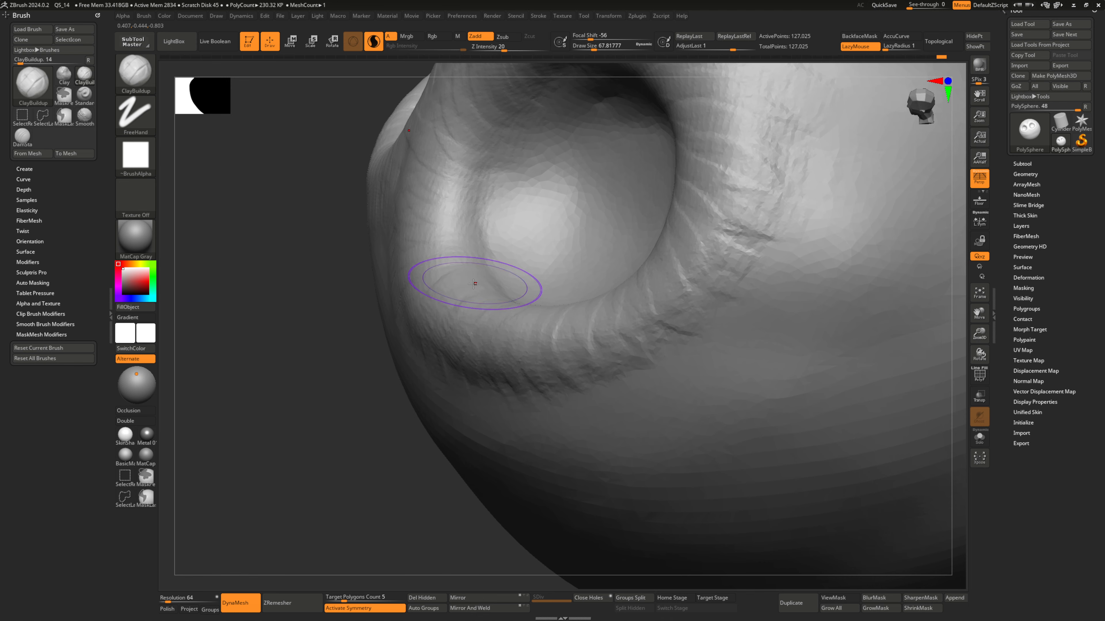
mouse_move(420, 297)
right_mouse_down()
mouse_move(509, 345)
mouse_move(490, 321)
mouse_move(484, 403)
right_mouse_up()
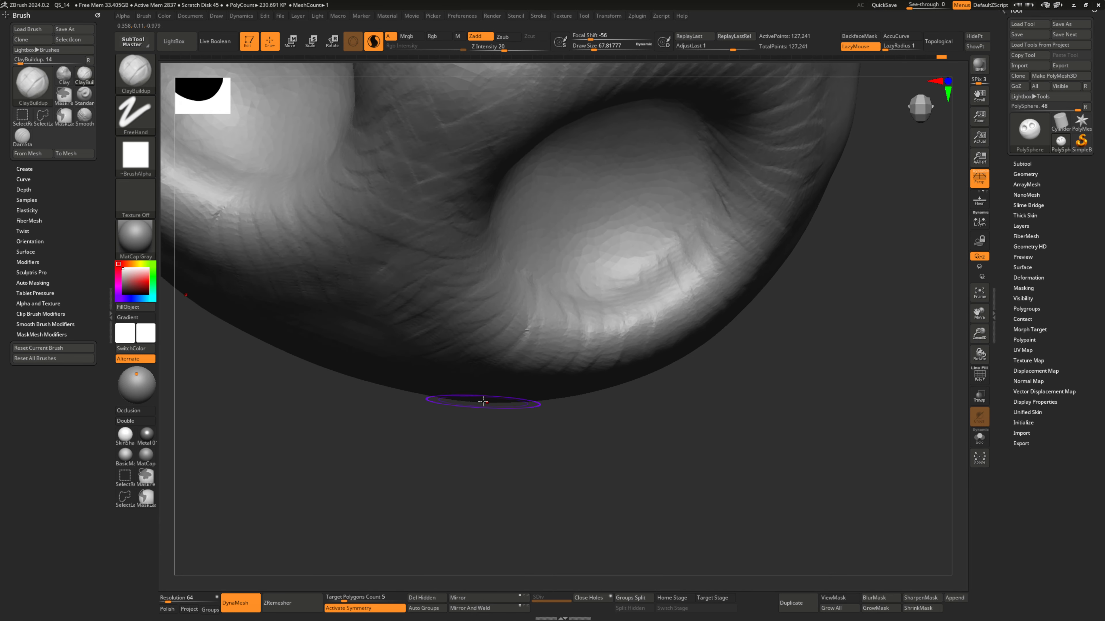
right_click_drag(477, 295, 530, 441)
mouse_move(590, 145)
left_mouse_down()
mouse_move(580, 235)
mouse_move(637, 249)
left_mouse_up()
left_click_drag(676, 137, 677, 244)
- Lay clay strokes across the brow-side rim of the eye socket towards its outer corner
right_click_drag(699, 238, 535, 224)
mouse_move(634, 318)
right_mouse_down()
mouse_move(653, 300)
mouse_move(635, 277)
right_mouse_up()
right_click_drag(521, 313, 551, 312, "alt")
mouse_move(587, 331)
left_mouse_down()
mouse_move(623, 278)
mouse_move(638, 311)
left_mouse_up()
left_click_drag(646, 370, 696, 332)
right_click_drag(674, 344, 635, 324, "alt")
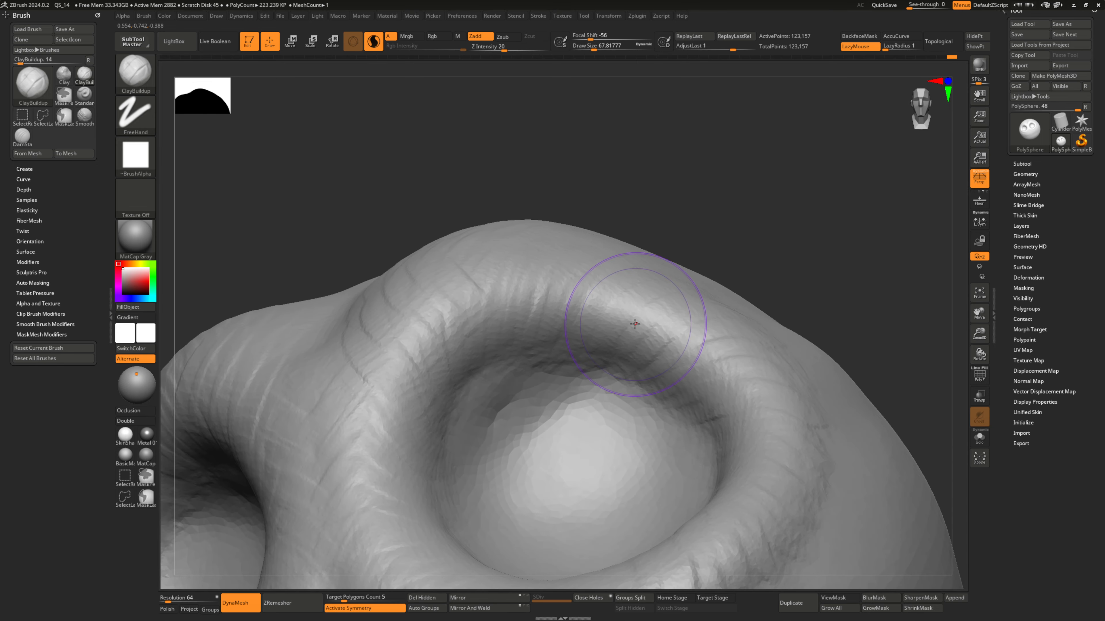
- Try smoothing the inner brow side of the socket rim, undo a run of recent strokes and redo one of them
mouse_move(605, 289)
right_mouse_down()
mouse_move(614, 305)
mouse_move(609, 296)
right_mouse_up()
right_click_drag(609, 296, 617, 246, "ctrl")
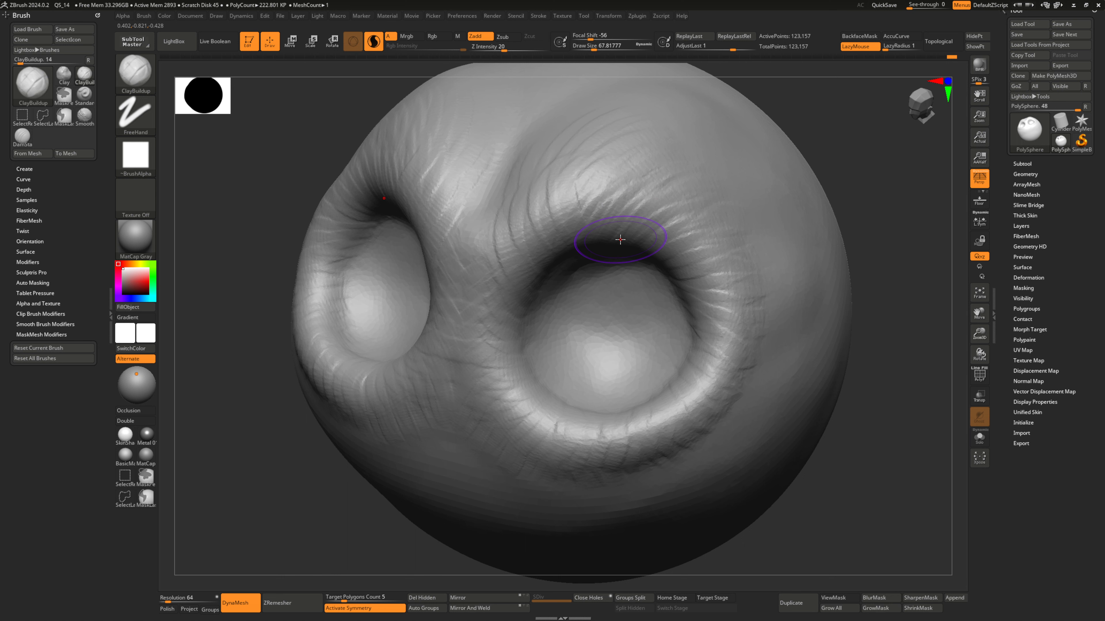
right_click_drag(620, 239, 585, 233, "ctrl")
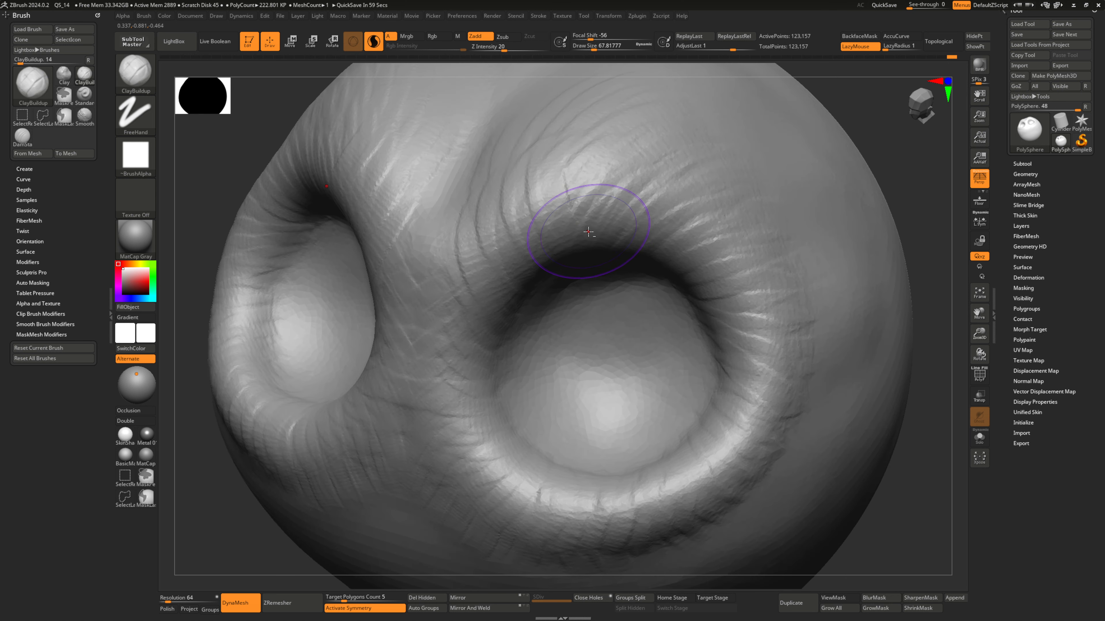
key("shift")
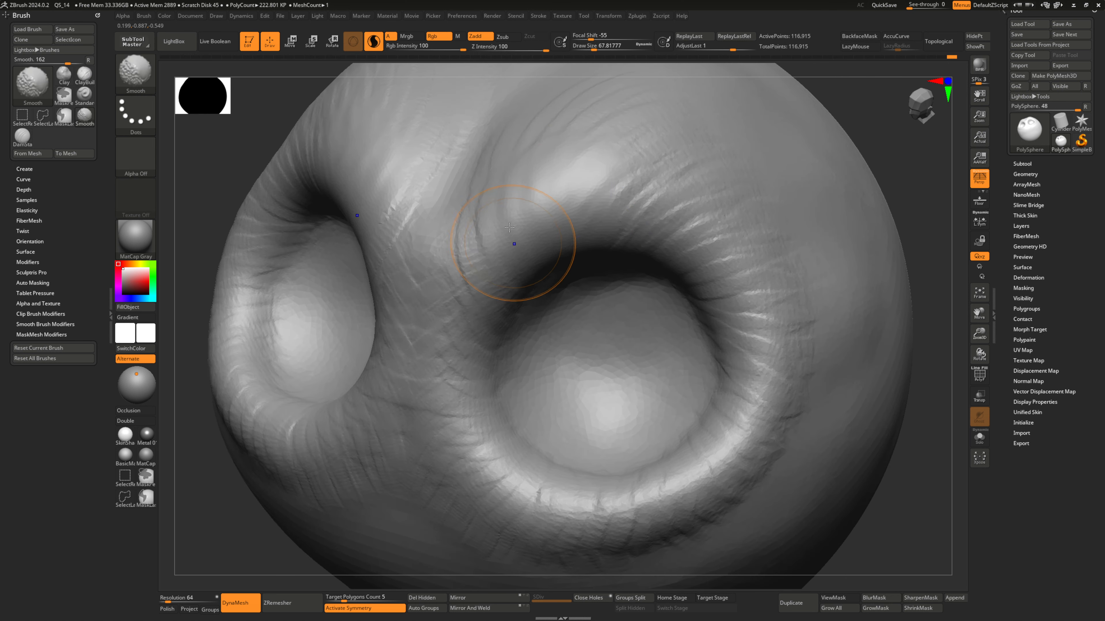
mouse_move(509, 227)
right_mouse_down("ctrl")
mouse_move(555, 210)
mouse_move(515, 286)
right_mouse_up("ctrl")
key("ctrl+z")
key("ctrl+z")
key("ctrl+z")
key("ctrl+z")
key("ctrl+z")
key("ctrl+z")
key("ctrl+z")
key("ctrl+z")
key("ctrl+z")
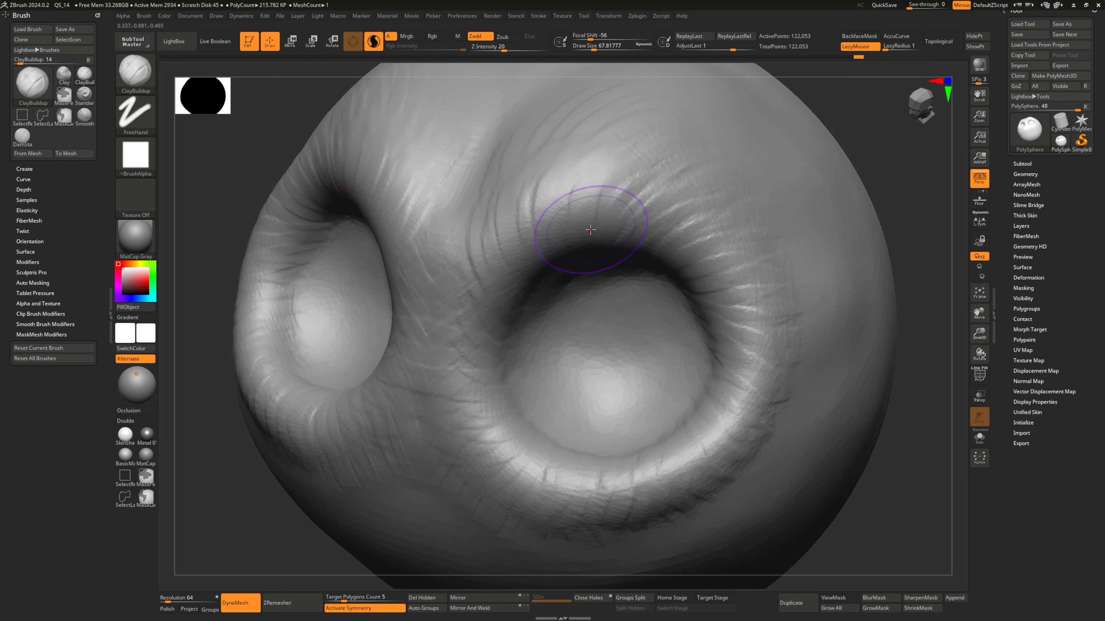
key("ctrl+shift+z")
- Pull clay strokes from the outer brow down over the rim into the eye socket
right_click_drag(645, 165, 640, 212)
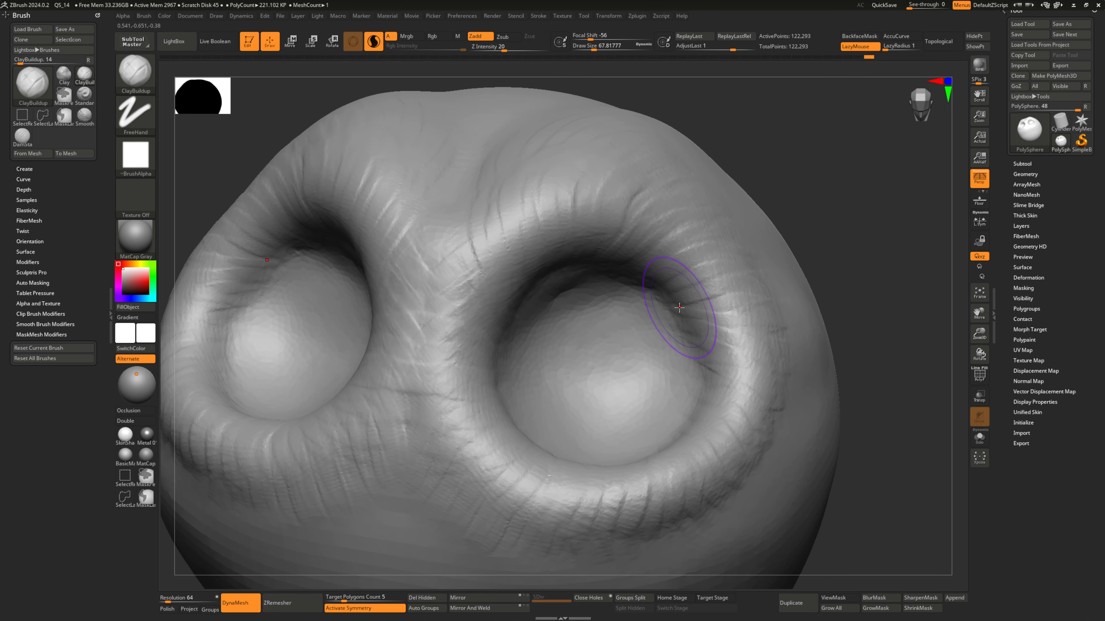
right_click_drag(678, 301, 679, 307)
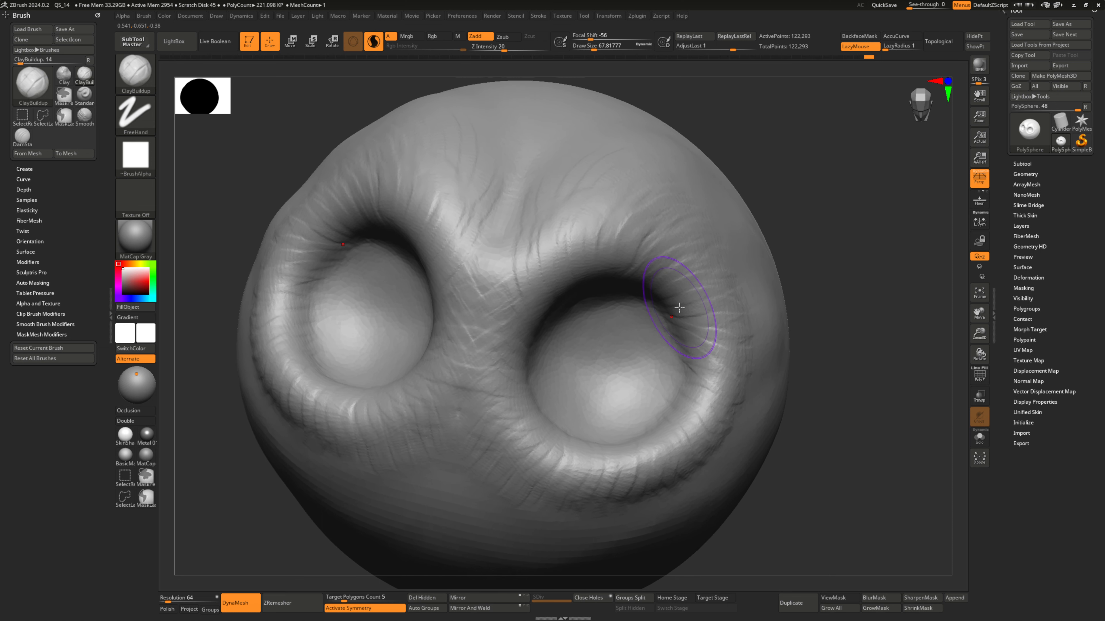
right_click_drag(679, 307, 728, 240)
mouse_move(644, 214)
right_mouse_down()
mouse_move(671, 210)
mouse_move(681, 247)
mouse_move(644, 216)
right_mouse_up()
mouse_move(643, 216)
left_mouse_down()
mouse_move(687, 224)
mouse_move(640, 278)
left_mouse_up()
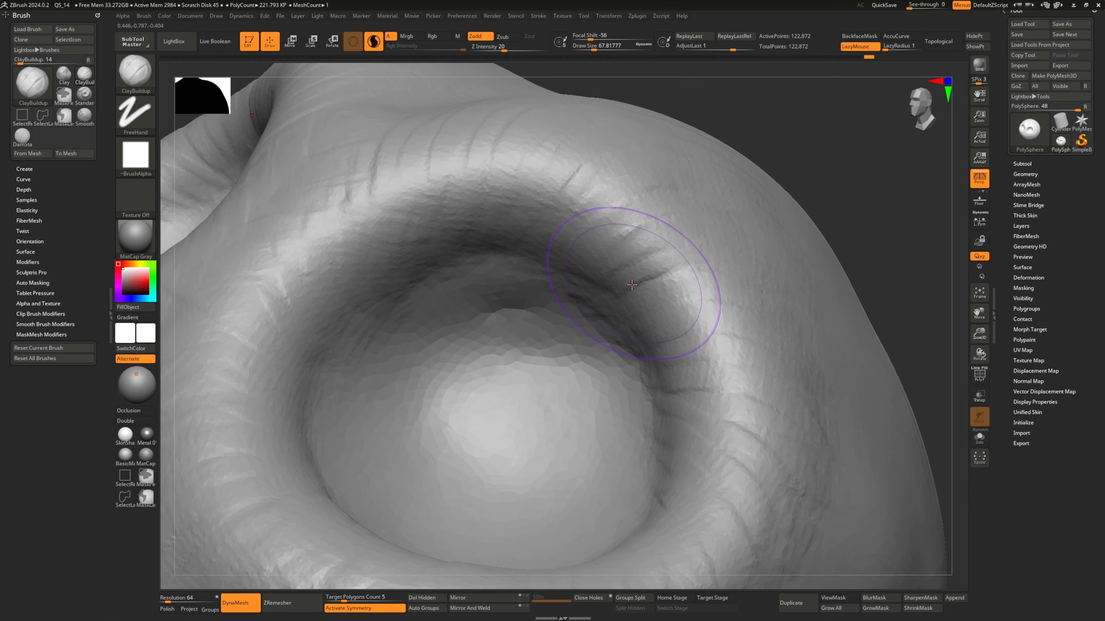
right_click_drag(663, 292, 622, 258, "ctrl")
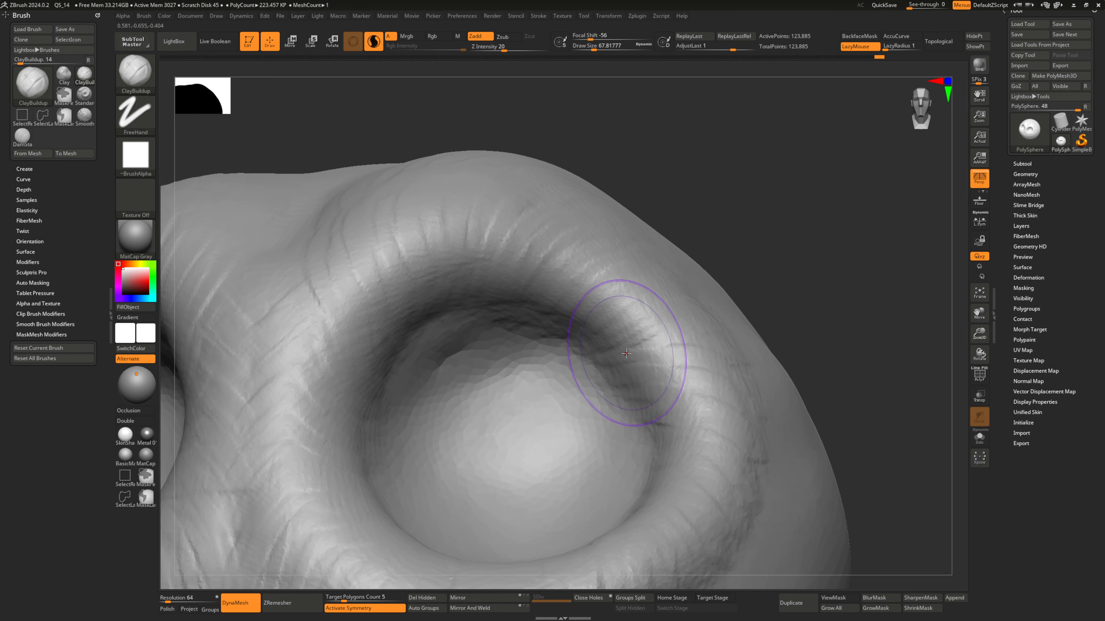
- Thicken the outer upper corner of the socket rim with short crossing clay strokes, working around towards the temple
right_click_drag(707, 333, 652, 272)
left_click_drag(652, 271, 695, 261)
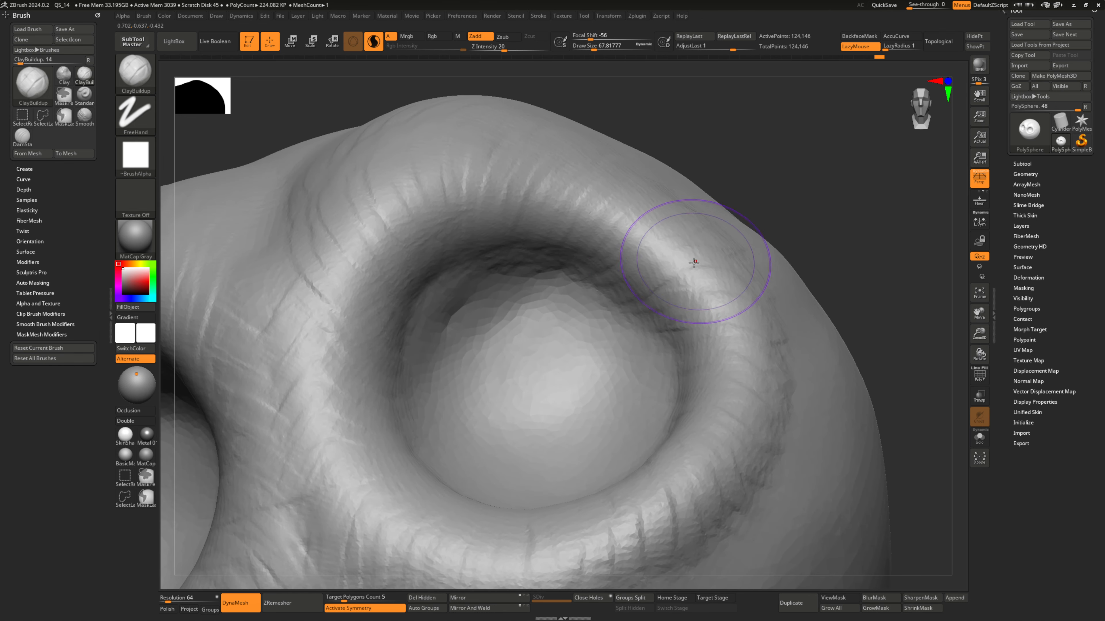
right_click_drag(695, 261, 668, 281)
left_click_drag(667, 280, 693, 246)
mouse_move(693, 247)
right_mouse_down()
mouse_move(670, 273)
mouse_move(594, 216)
mouse_move(680, 210)
mouse_move(611, 220)
right_mouse_up()
left_click_drag(611, 221, 632, 179)
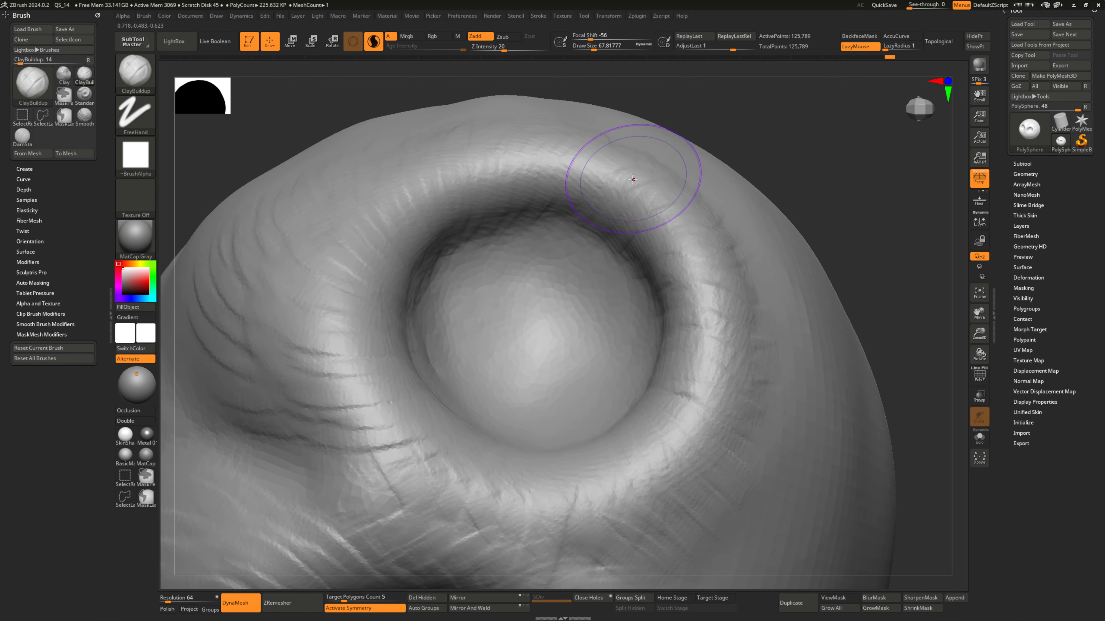
- Continue the clay strokes around the outer socket rim from the temple to the cheek side
mouse_move(664, 176)
right_mouse_down()
mouse_move(616, 185)
mouse_move(562, 175)
right_mouse_up()
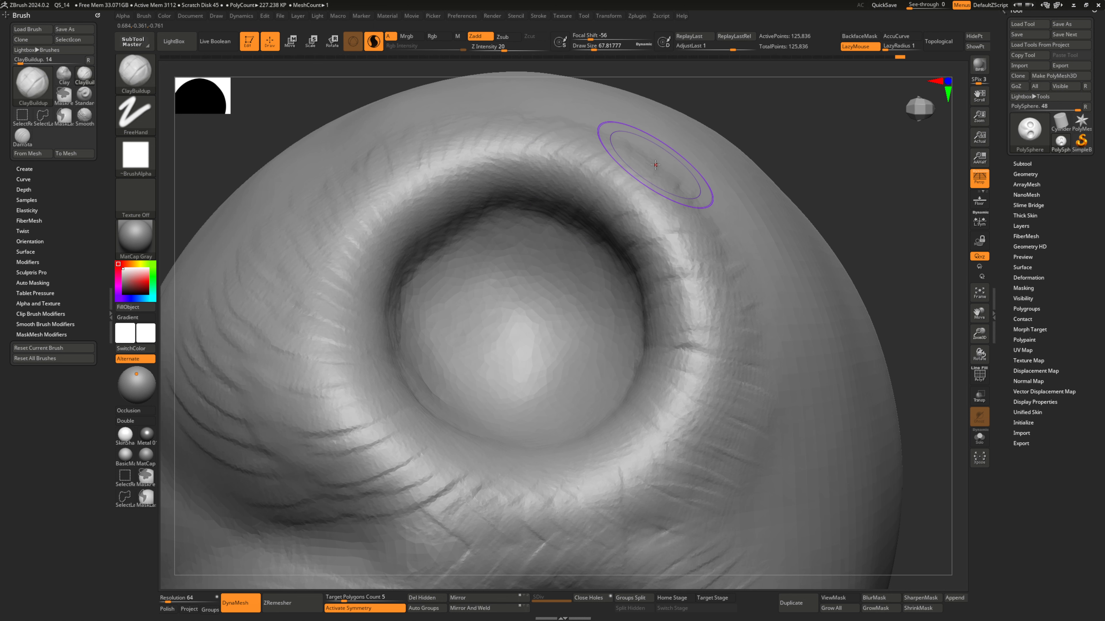
mouse_move(655, 164)
right_mouse_down()
mouse_move(661, 187)
mouse_move(643, 191)
mouse_move(651, 163)
right_mouse_up()
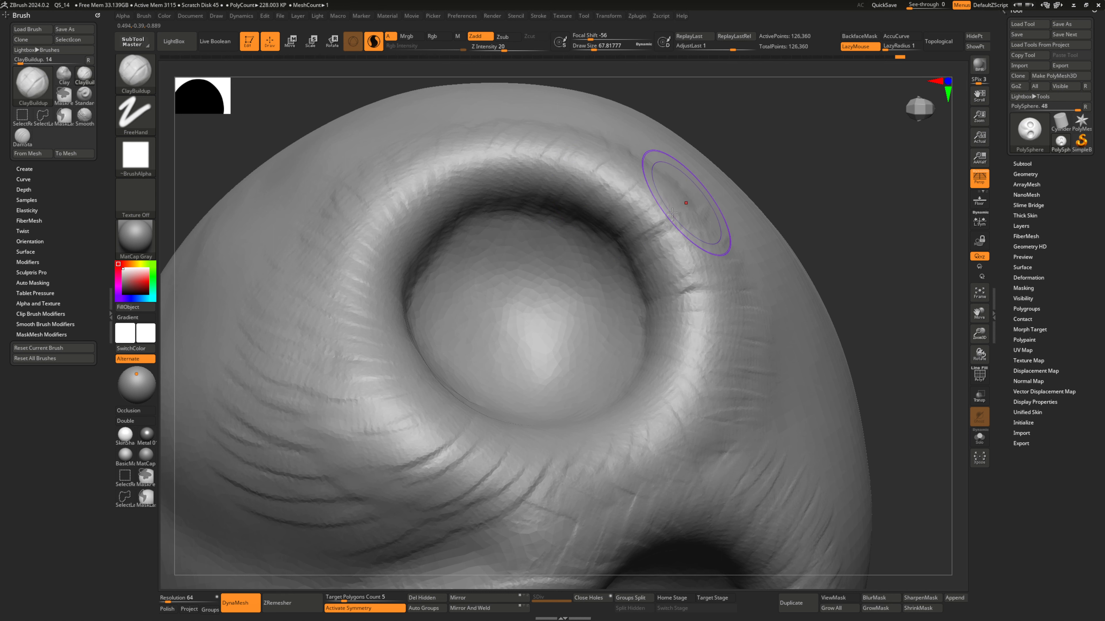
right_click_drag(672, 213, 563, 209)
right_click_drag(631, 202, 562, 211)
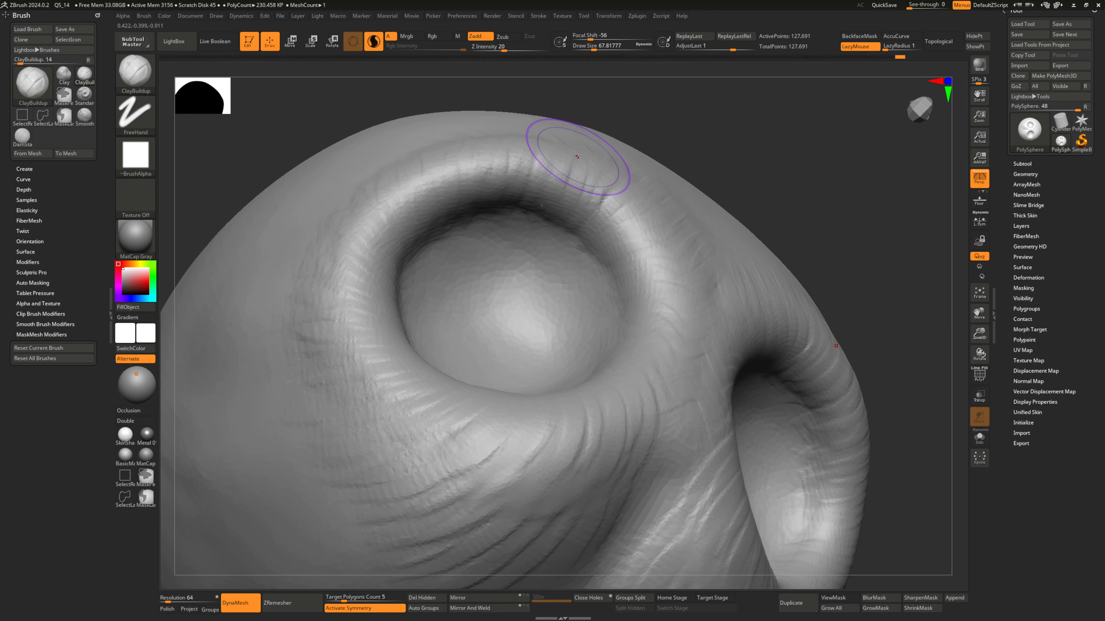
mouse_move(612, 166)
left_mouse_down()
mouse_move(630, 170)
mouse_move(567, 205)
left_mouse_up()
- Lay clay strokes across the cheek-side rim of the eye socket and blend them into the surrounding cheek surface
right_click_drag(656, 260, 683, 263)
mouse_move(636, 193)
right_mouse_down()
mouse_move(661, 218)
mouse_move(629, 218)
mouse_move(600, 185)
mouse_move(574, 243)
mouse_move(591, 196)
mouse_move(600, 219)
mouse_move(562, 194)
mouse_move(669, 190)
mouse_move(599, 299)
mouse_move(478, 295)
right_mouse_up()
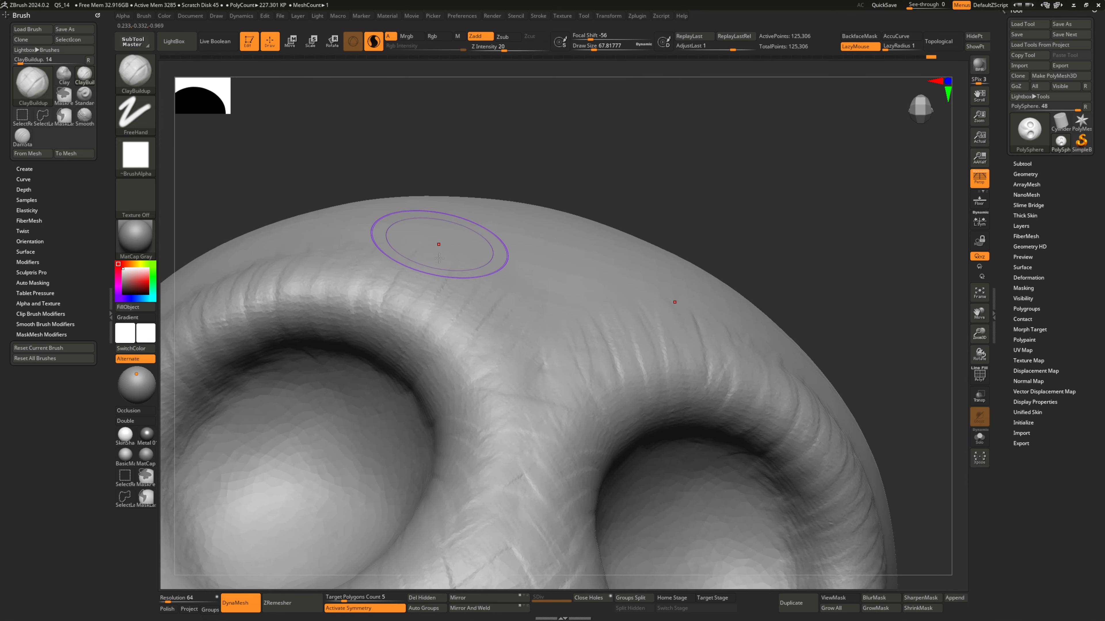
mouse_move(439, 239)
right_mouse_down()
mouse_move(431, 283)
mouse_move(457, 248)
mouse_move(483, 304)
right_mouse_up()
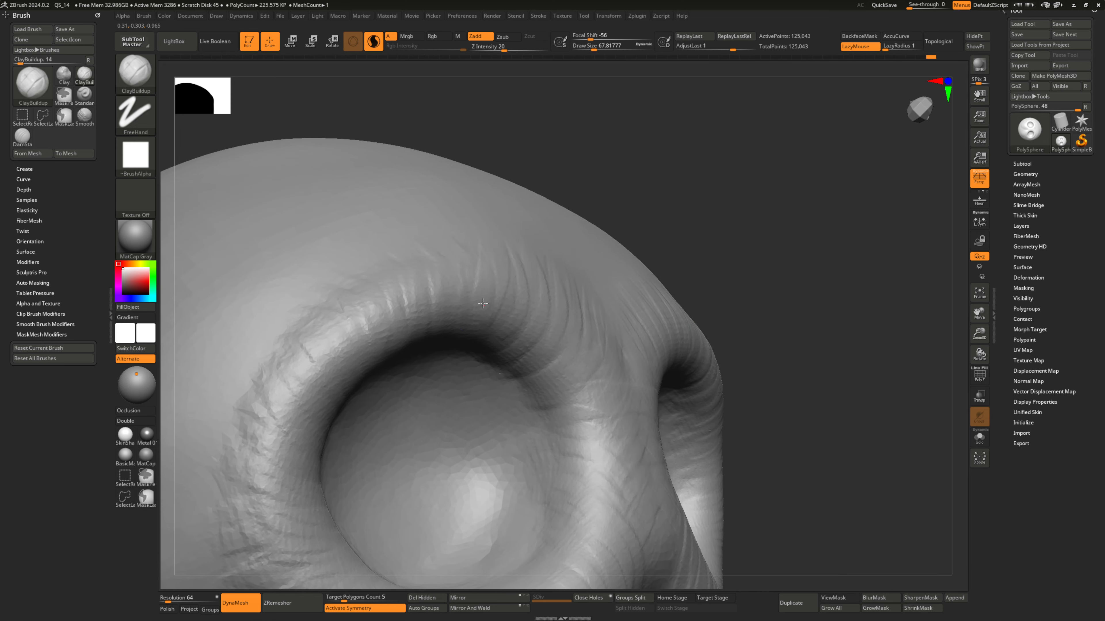
mouse_move(447, 335)
right_mouse_down()
mouse_move(468, 247)
mouse_move(506, 247)
mouse_move(555, 291)
mouse_move(537, 333)
mouse_move(592, 247)
mouse_move(580, 296)
mouse_move(481, 235)
mouse_move(483, 281)
right_mouse_up()
left_click_drag(484, 281, 572, 191)
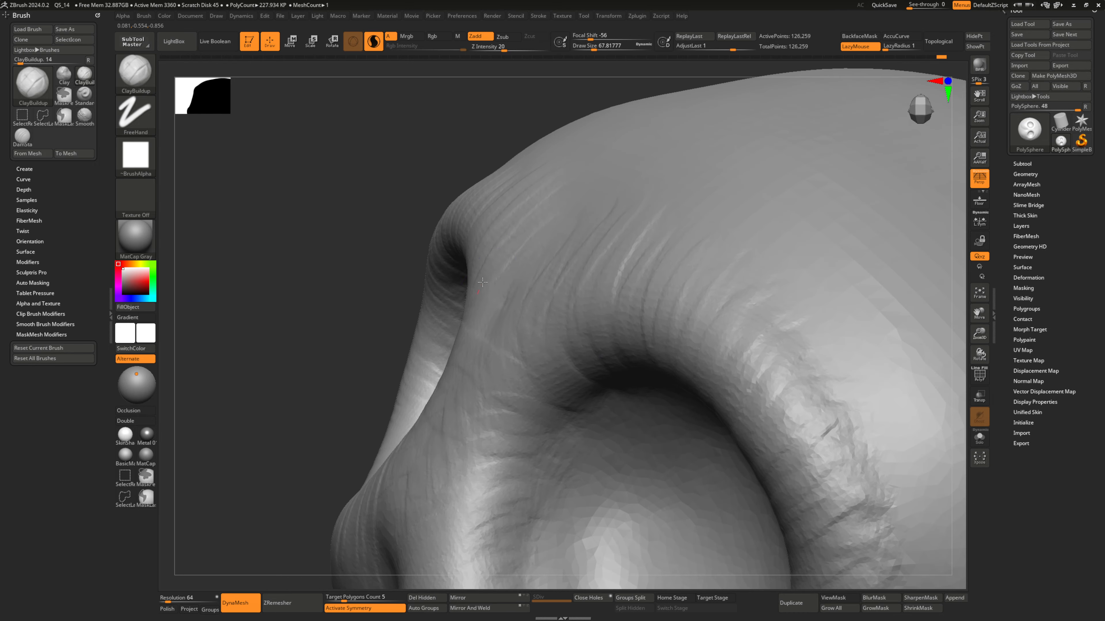
mouse_move(570, 225)
right_mouse_down()
mouse_move(505, 320)
mouse_move(493, 259)
mouse_move(454, 284)
right_mouse_up()
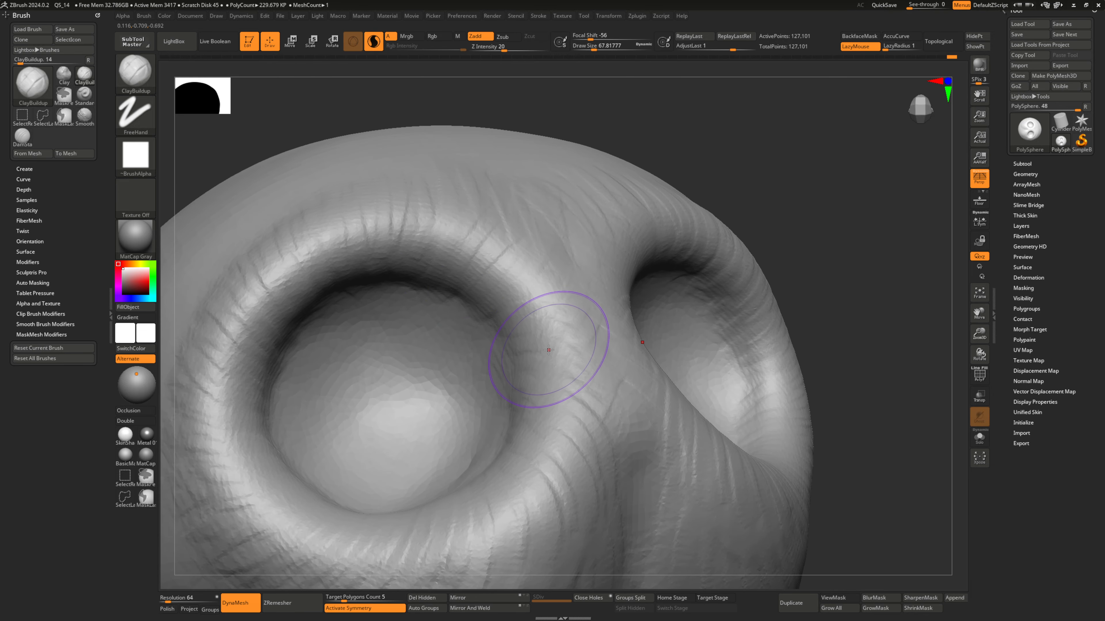
- Inspect the whole head from a distance and add clay strokes to the lower inner socket rim near the nose bridge
right_click_drag(545, 349, 551, 349, "alt")
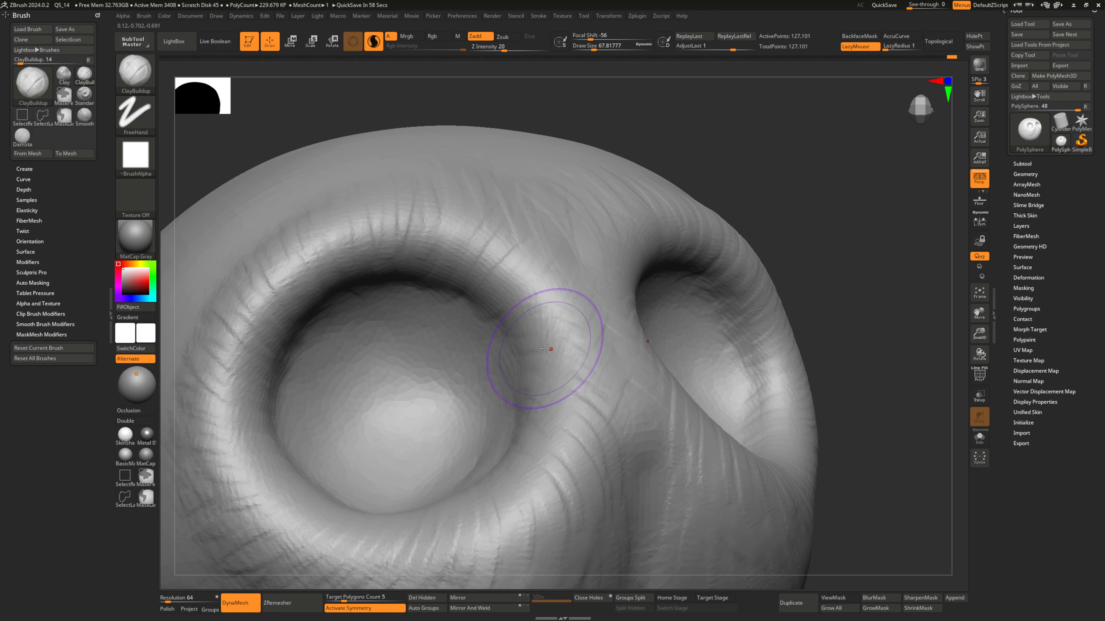
mouse_move(544, 348)
right_mouse_down()
mouse_move(561, 356)
mouse_move(564, 407)
mouse_move(561, 372)
mouse_move(527, 360)
right_mouse_up()
mouse_move(545, 349)
right_mouse_down()
mouse_move(448, 326)
mouse_move(515, 326)
mouse_move(465, 349)
mouse_move(478, 344)
mouse_move(478, 279)
mouse_move(435, 227)
right_mouse_up()
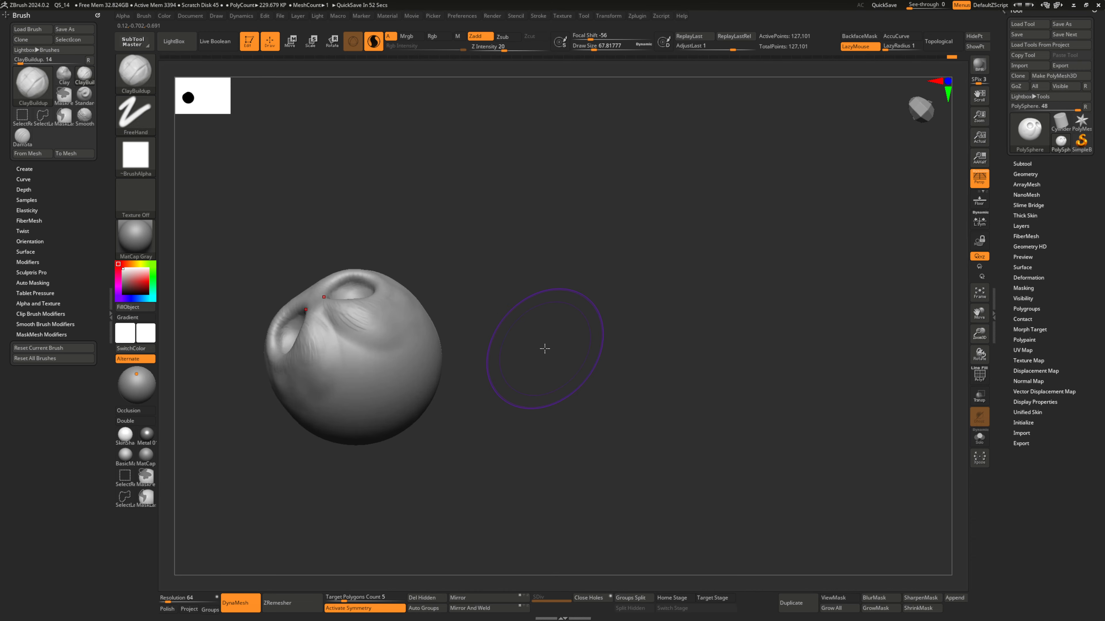
mouse_move(545, 348)
right_mouse_down("ctrl")
mouse_move(544, 409)
mouse_move(478, 359)
mouse_move(513, 309)
mouse_move(539, 297)
mouse_move(562, 315)
mouse_move(505, 271)
right_mouse_up("ctrl")
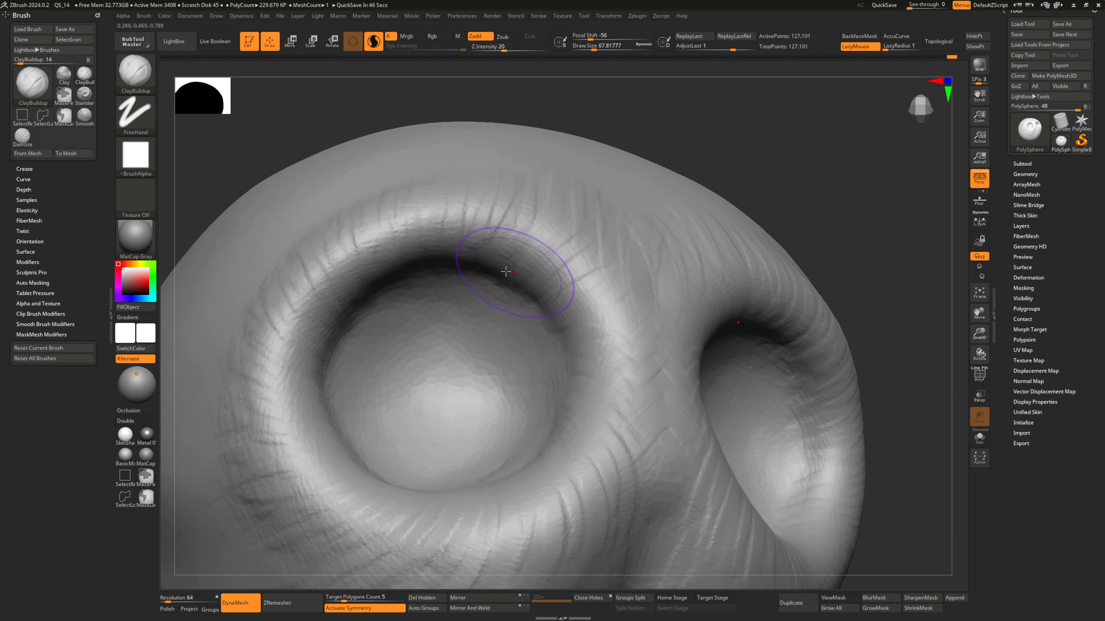
left_click_drag(546, 217, 596, 276)
right_click_drag(597, 276, 577, 276)
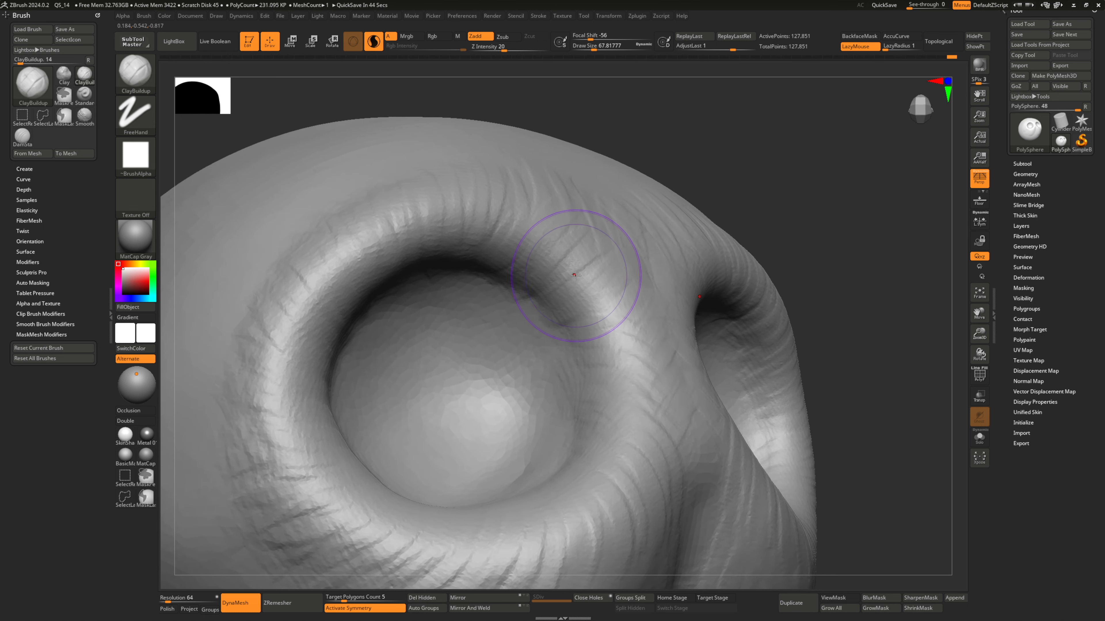
- Lay short clay strokes across the upper inner rim of the eye socket and over onto the nose bridge
left_click_drag(558, 285, 567, 273)
mouse_move(567, 273)
right_mouse_down()
mouse_move(596, 283)
mouse_move(506, 282)
right_mouse_up()
left_click_drag(544, 231, 581, 242)
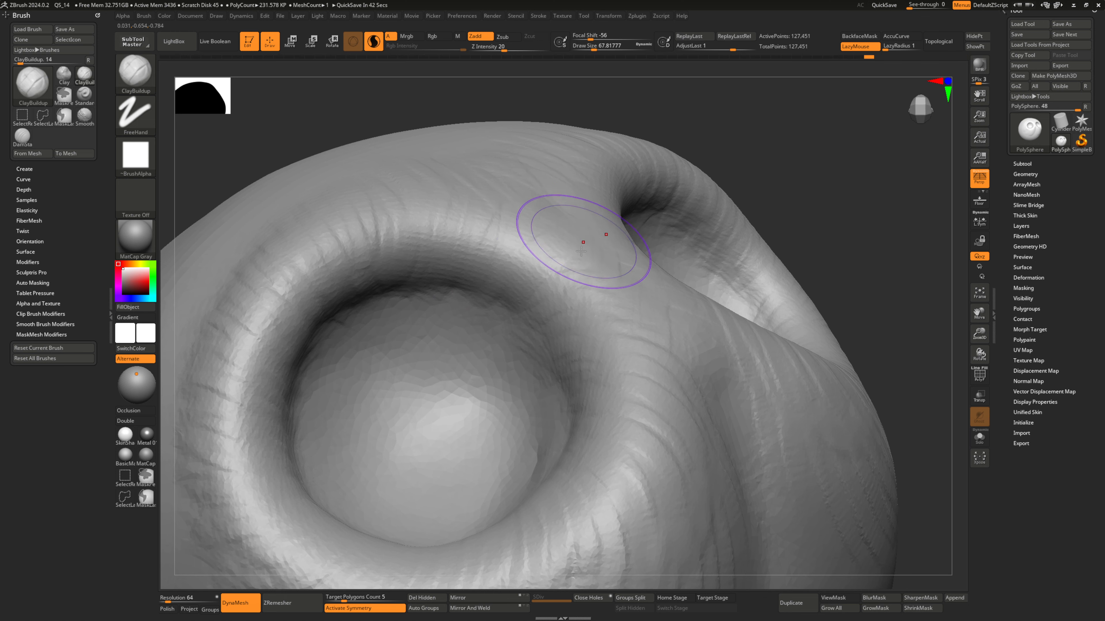
right_click_drag(582, 241, 540, 275)
left_click_drag(534, 226, 547, 211)
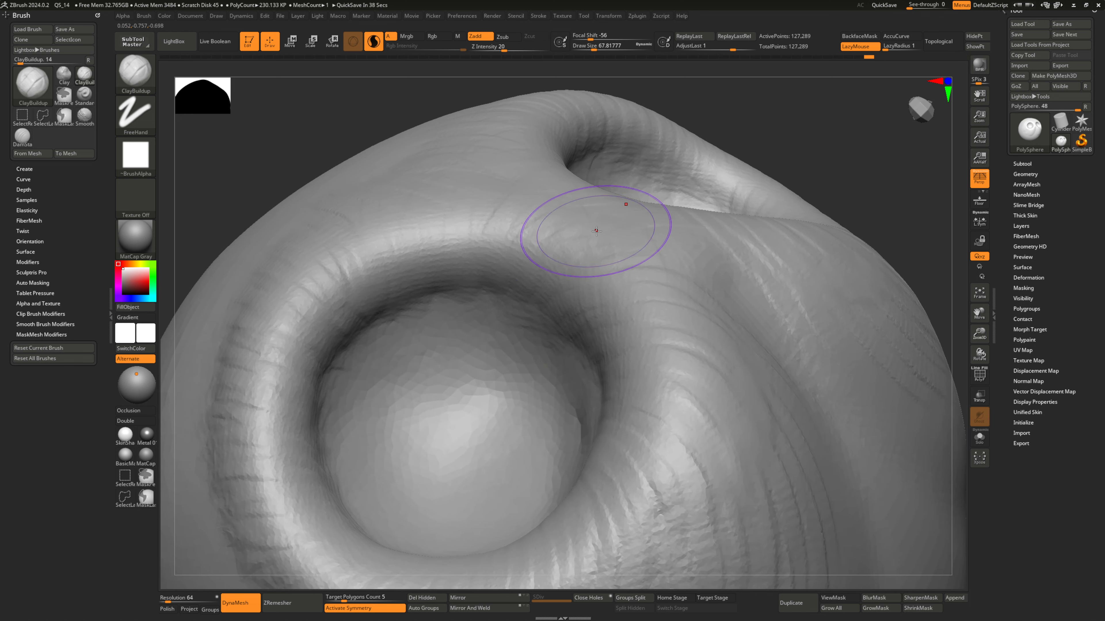
mouse_move(596, 231)
right_mouse_down()
mouse_move(567, 279)
mouse_move(565, 230)
right_mouse_up()
left_click_drag(595, 237, 605, 244)
- Thicken the upper socket rim with clay strokes, working from the brow around to the outer corner
mouse_move(605, 244)
right_mouse_down()
mouse_move(592, 288)
mouse_move(538, 276)
mouse_move(661, 264)
mouse_move(557, 269)
right_mouse_up()
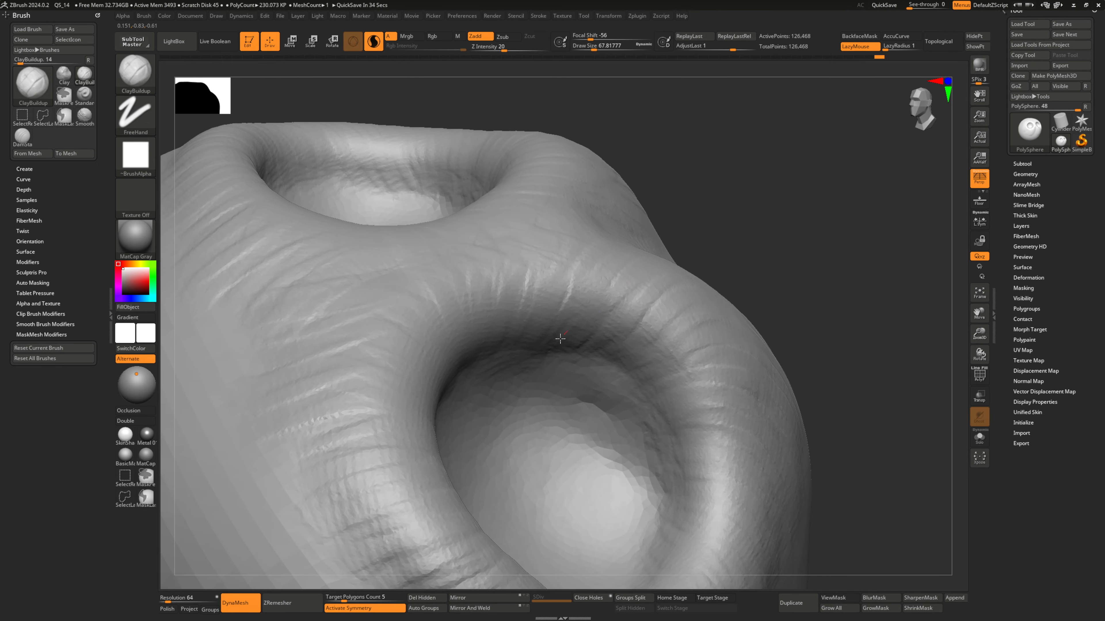
left_click_drag(561, 339, 553, 347)
mouse_move(552, 348)
right_mouse_down()
mouse_move(604, 318)
mouse_move(544, 308)
mouse_move(590, 325)
right_mouse_up()
left_click_drag(547, 317, 549, 314)
mouse_move(548, 315)
right_mouse_down()
mouse_move(601, 323)
mouse_move(550, 344)
right_mouse_up()
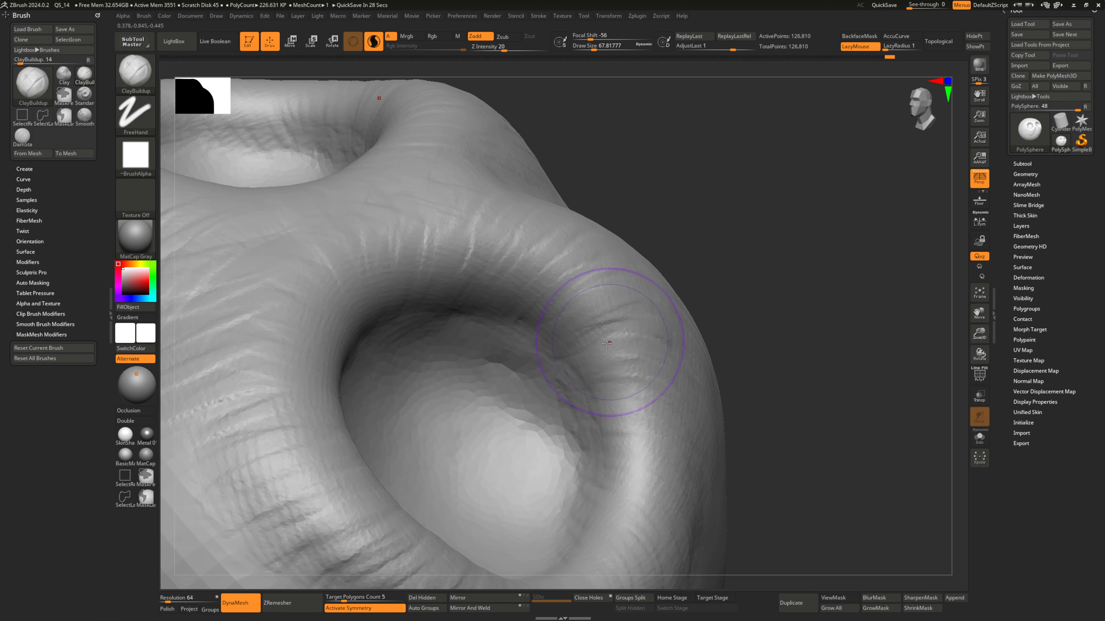
left_click_drag(670, 367, 628, 389)
- Build up the outer socket rim with short clay strokes running from the inner wall out towards the temple
right_click_drag(629, 390, 624, 318, "ctrl")
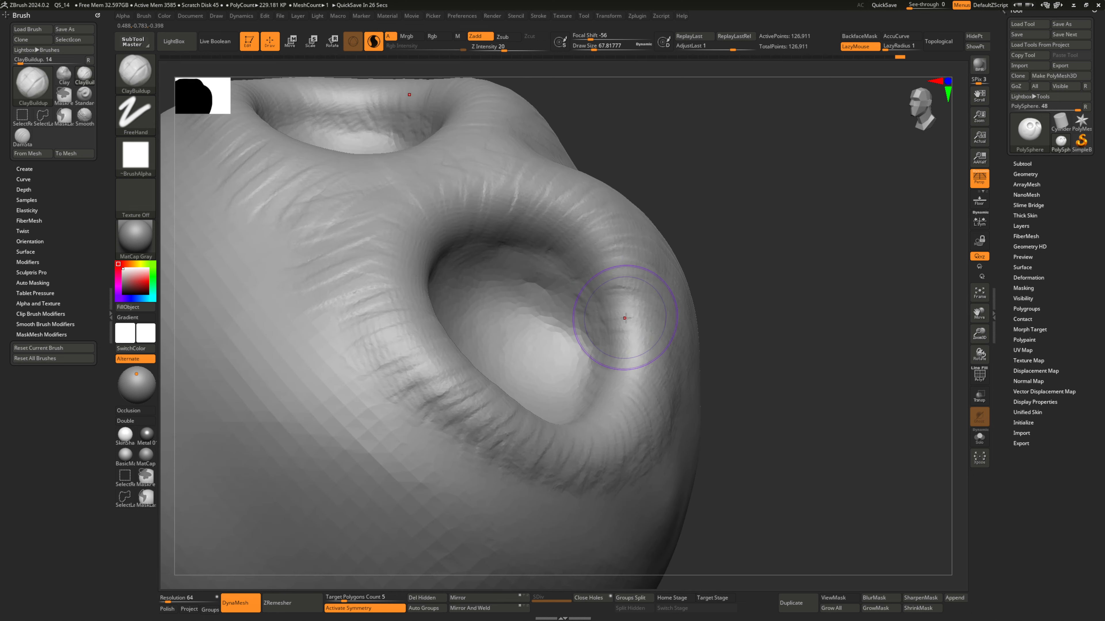
left_click_drag(595, 312, 660, 336)
mouse_move(614, 348)
right_mouse_down()
mouse_move(636, 361)
mouse_move(591, 336)
right_mouse_up()
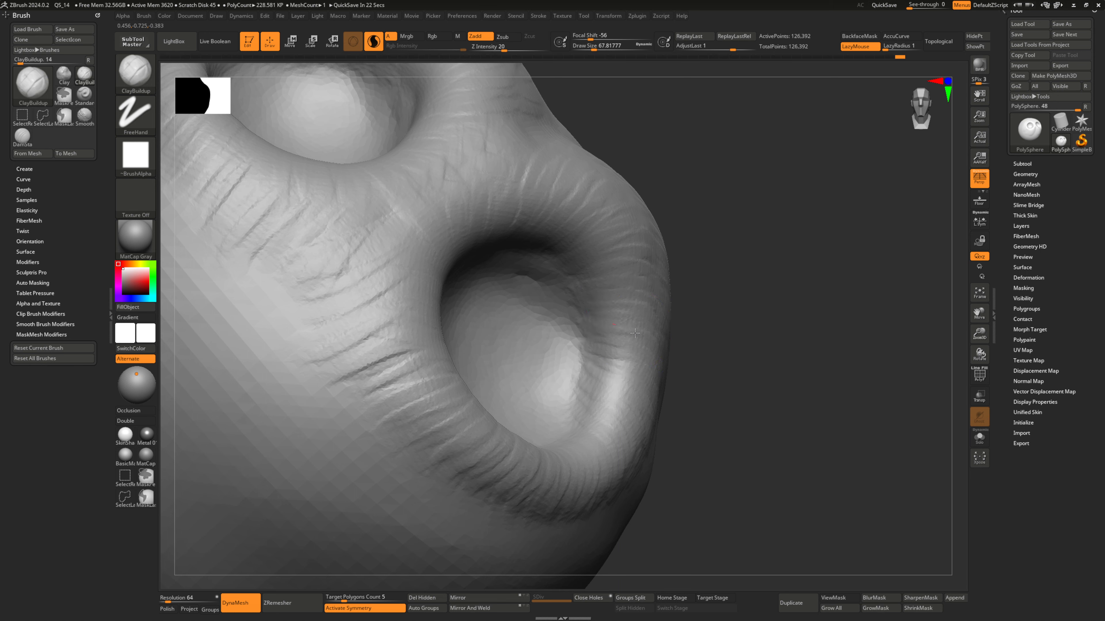
left_click_drag(634, 333, 646, 366)
mouse_move(626, 365)
right_mouse_down()
mouse_move(618, 355)
mouse_move(626, 364)
mouse_move(593, 366)
mouse_move(639, 276)
mouse_move(612, 231)
mouse_move(685, 216)
mouse_move(562, 279)
mouse_move(554, 253)
mouse_move(531, 271)
mouse_move(522, 257)
mouse_move(481, 260)
mouse_move(505, 229)
mouse_move(456, 253)
mouse_move(475, 230)
mouse_move(443, 229)
mouse_move(530, 221)
mouse_move(518, 247)
mouse_move(568, 229)
right_mouse_up()
mouse_move(509, 282)
left_mouse_down()
mouse_move(594, 216)
mouse_move(617, 240)
left_mouse_up()
left_click_drag(554, 332, 639, 300)
- Add clay strokes along the inner brow between the two sockets, fanning up from the rim
right_click_drag(681, 307, 501, 296)
mouse_move(501, 296)
left_mouse_down()
mouse_move(483, 298)
mouse_move(464, 266)
mouse_move(438, 291)
mouse_move(470, 200)
left_mouse_up()
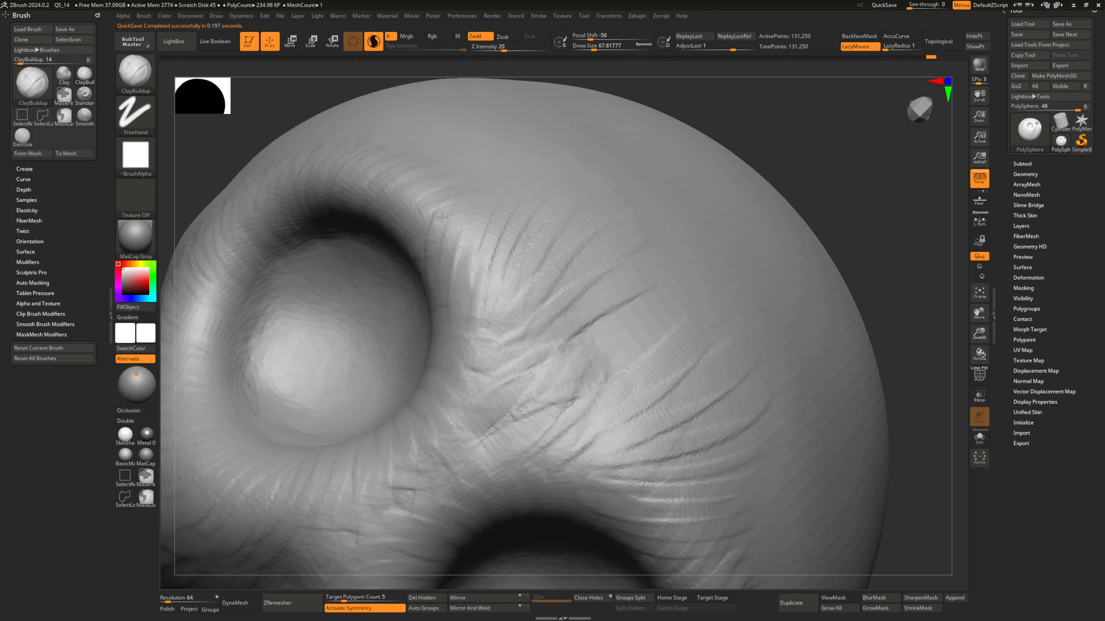
left_click_drag(439, 256, 472, 204)
right_click_drag(439, 244, 461, 262)
mouse_move(461, 281)
left_mouse_down()
mouse_move(498, 234)
mouse_move(482, 298)
left_mouse_up()
- Extend the brow with longer clay strokes running onto the forehead, and undo the last stroke over the rim
mouse_move(506, 241)
left_mouse_down()
mouse_move(481, 298)
mouse_move(479, 323)
mouse_move(501, 311)
mouse_move(497, 321)
left_mouse_up()
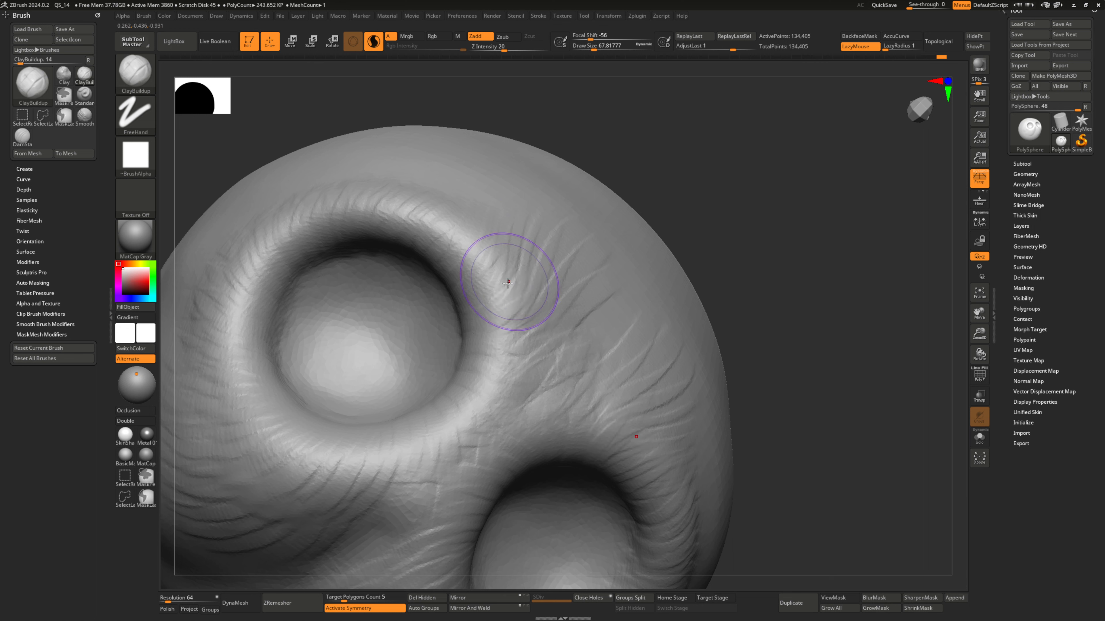
left_click_drag(529, 196, 489, 348)
left_click_drag(468, 271, 482, 304)
mouse_move(591, 200)
right_mouse_down()
mouse_move(542, 212)
mouse_move(510, 266)
right_mouse_up()
mouse_move(478, 266)
left_mouse_down()
mouse_move(495, 229)
mouse_move(467, 243)
left_mouse_up()
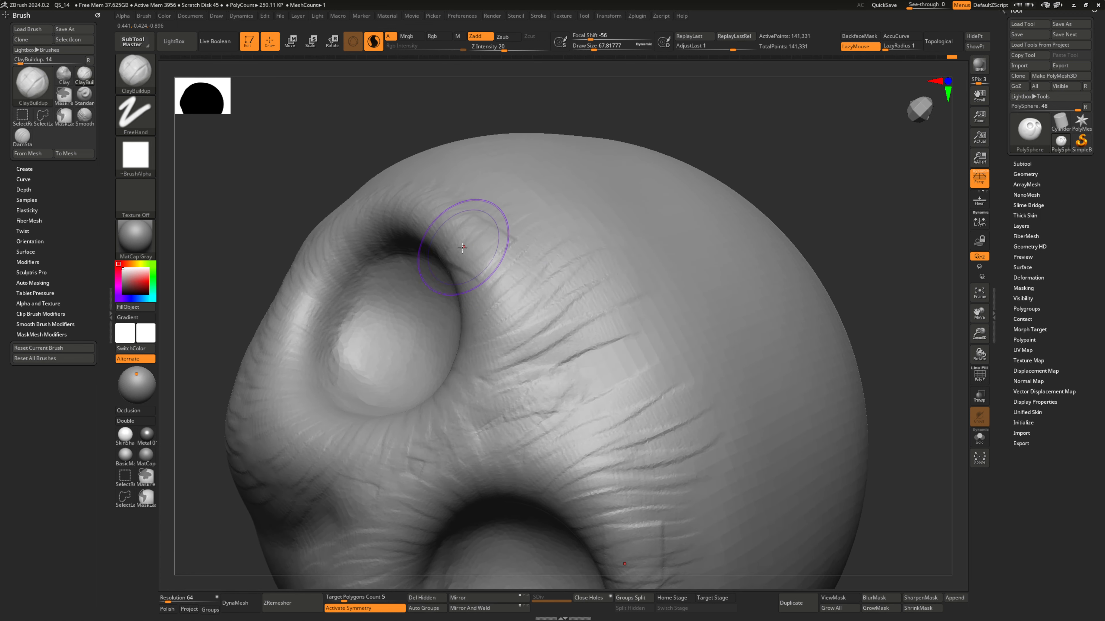
key("ctrl+z")
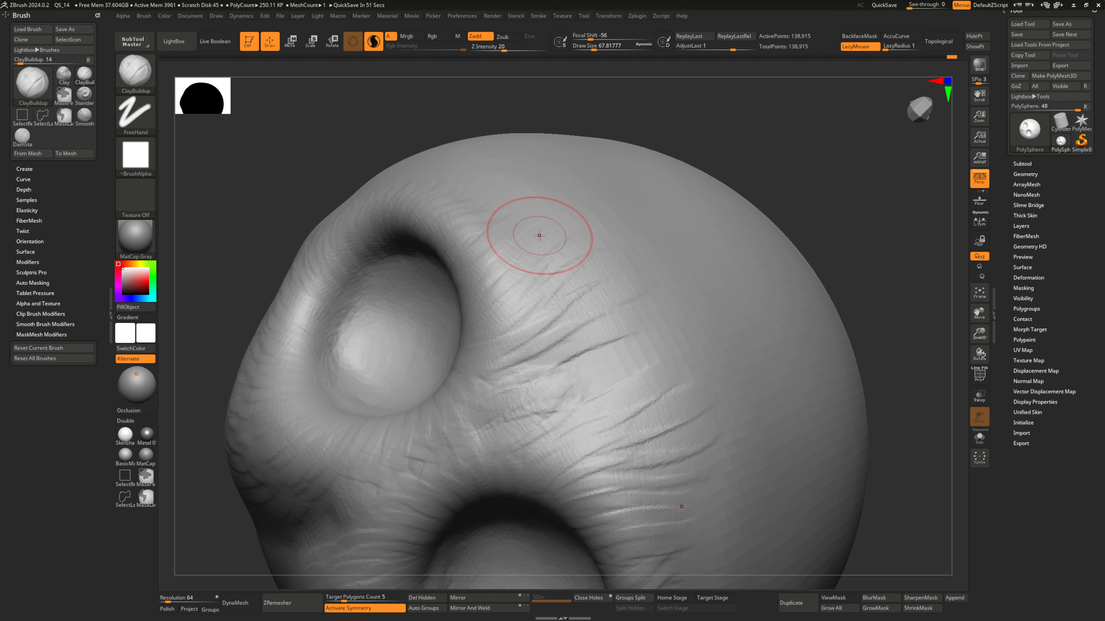
- Set the draw size to about 51 and lay clay strokes across the upper outer rim of the socket
mouse_move(540, 235)
right_mouse_down()
mouse_move(628, 316)
mouse_move(592, 346)
mouse_move(661, 284)
mouse_move(556, 318)
mouse_move(542, 410)
mouse_move(577, 362)
mouse_move(583, 312)
right_mouse_up()
mouse_move(644, 297)
right_mouse_down()
mouse_move(707, 279)
mouse_move(661, 246)
mouse_move(585, 286)
mouse_move(567, 247)
mouse_move(565, 298)
mouse_move(555, 285)
mouse_move(518, 291)
mouse_move(660, 244)
mouse_move(612, 291)
mouse_move(518, 345)
mouse_move(554, 332)
mouse_move(538, 340)
mouse_move(518, 323)
mouse_move(574, 223)
mouse_move(466, 299)
right_mouse_up()
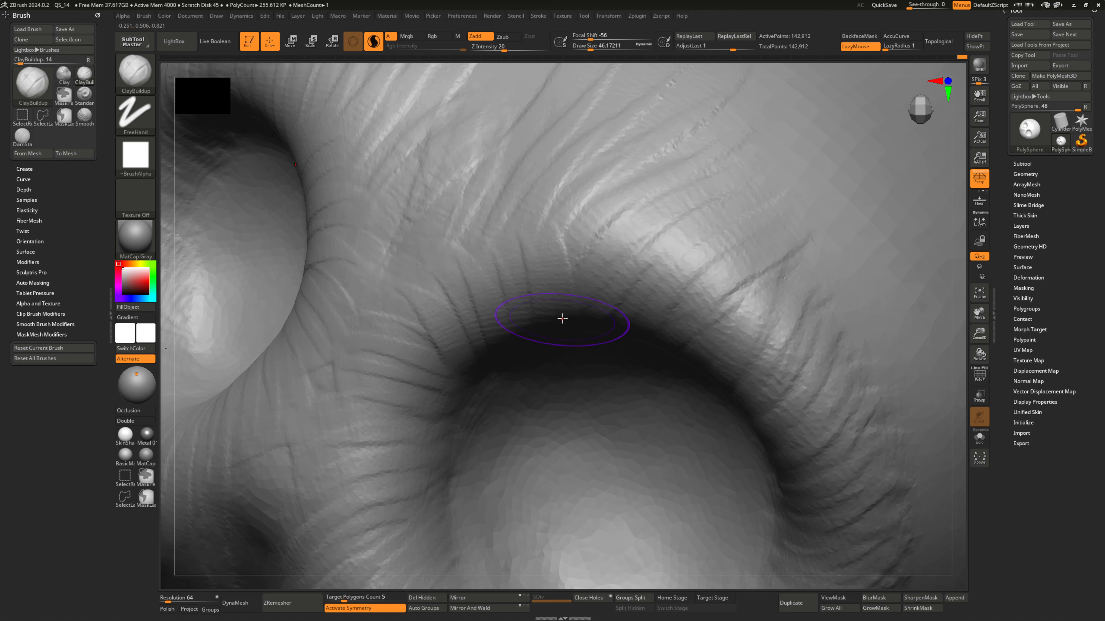
mouse_move(561, 318)
right_mouse_down()
mouse_move(592, 291)
mouse_move(637, 289)
mouse_move(538, 281)
mouse_move(544, 272)
mouse_move(548, 307)
mouse_move(564, 296)
mouse_move(584, 333)
mouse_move(599, 190)
mouse_move(636, 288)
mouse_move(592, 287)
right_mouse_up()
right_click_drag(651, 369, 662, 287)
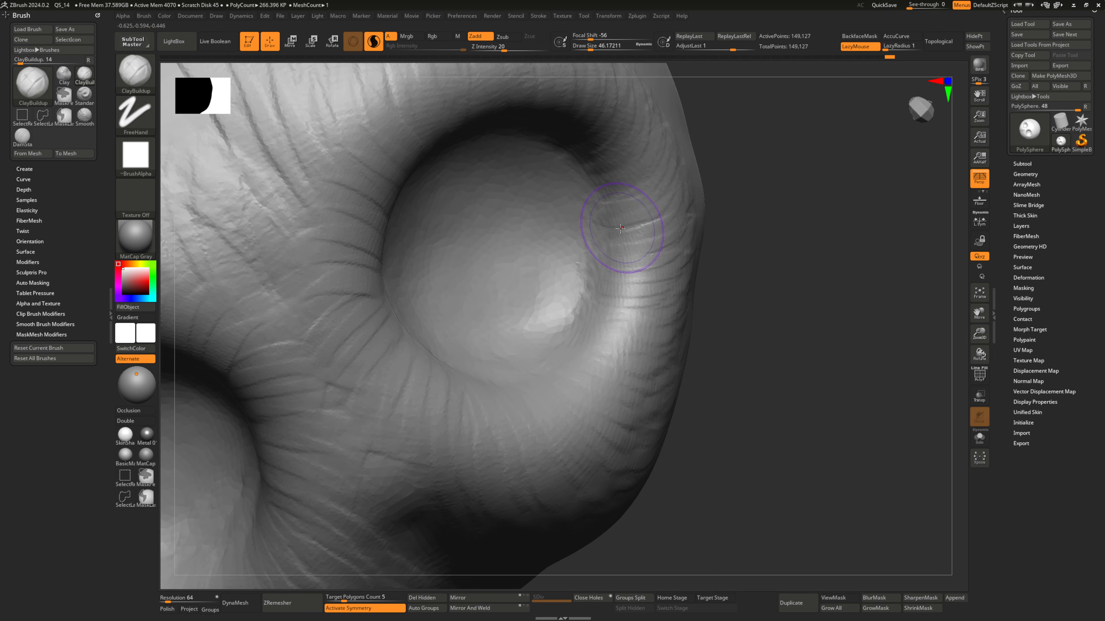
key("s")
left_click_drag(665, 176, 634, 170)
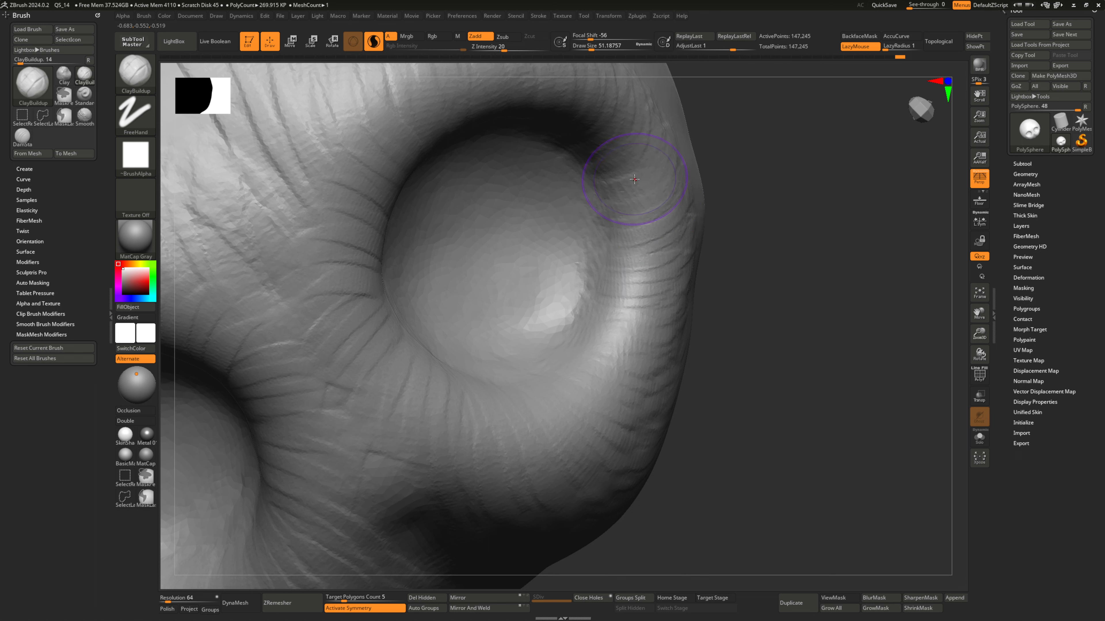
- Refine the upper and outer socket rim with short radial clay strokes, working down towards the cheek side
mouse_move(634, 168)
right_mouse_down()
mouse_move(646, 197)
mouse_move(619, 178)
mouse_move(626, 244)
mouse_move(597, 267)
right_mouse_up()
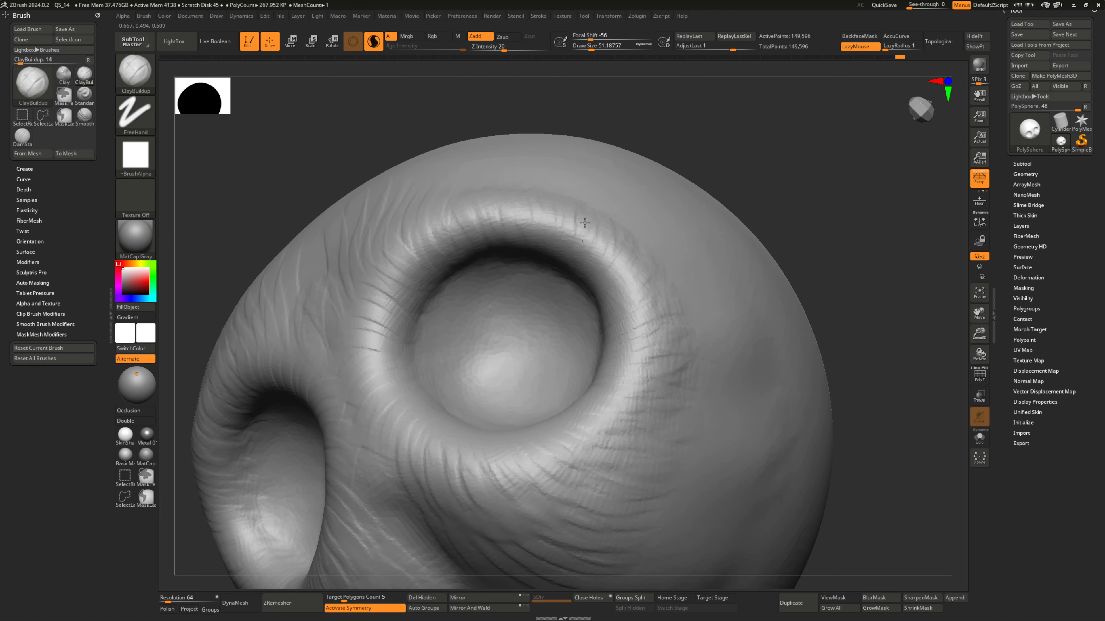
left_click_drag(546, 245, 569, 214)
mouse_move(570, 214)
right_mouse_down()
mouse_move(602, 227)
mouse_move(572, 256)
mouse_move(586, 266)
mouse_move(619, 235)
right_mouse_up()
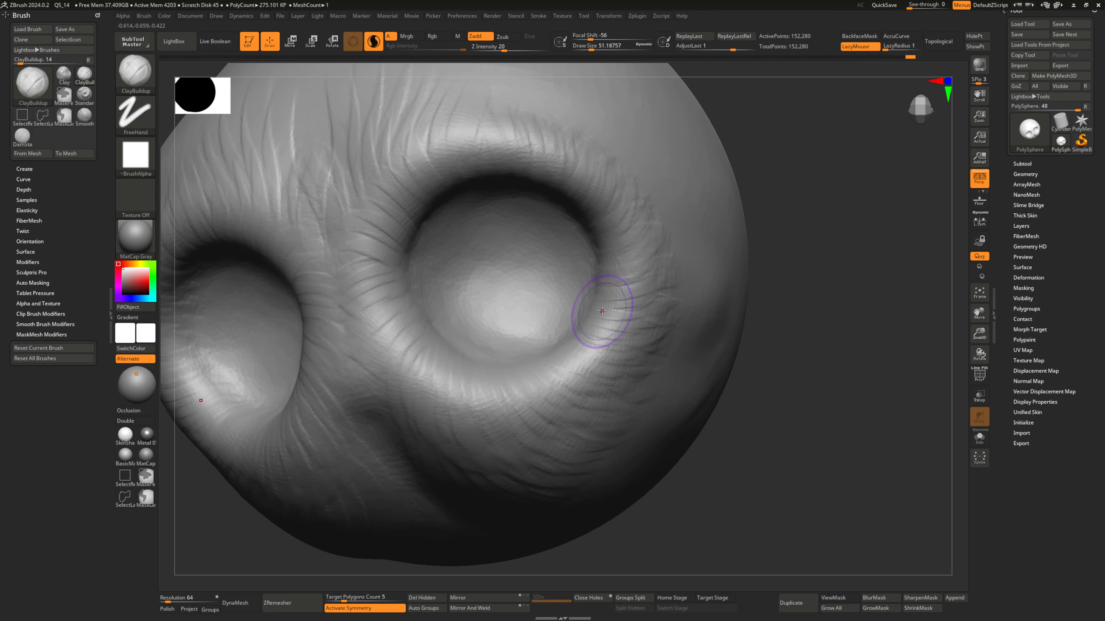
right_click_drag(598, 337, 588, 376)
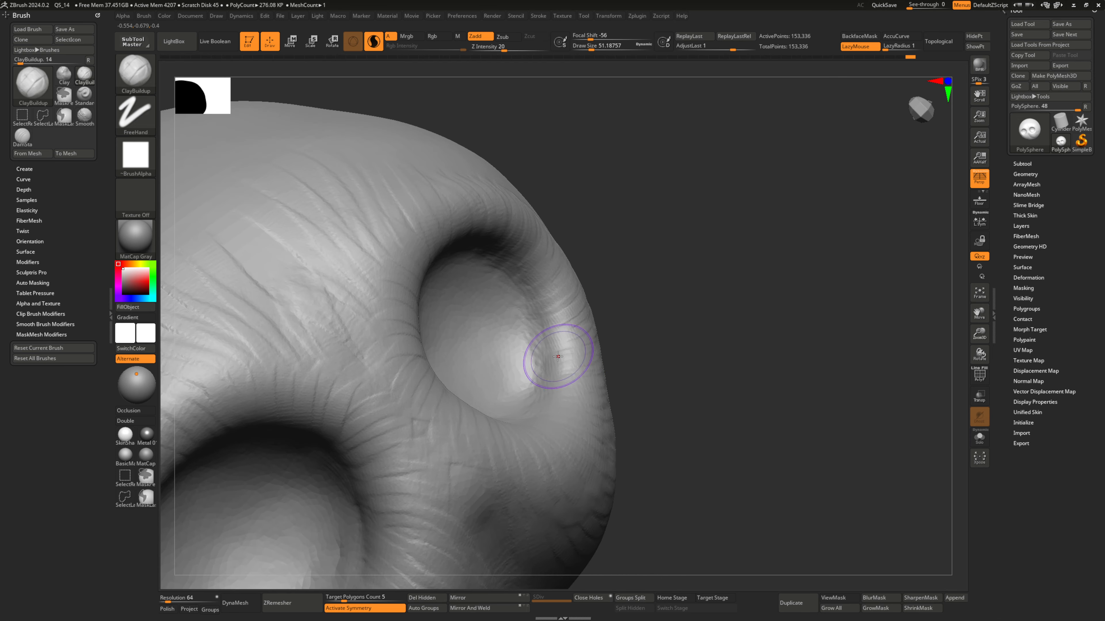
left_click_drag(574, 317, 581, 338)
right_click_drag(634, 331, 565, 309)
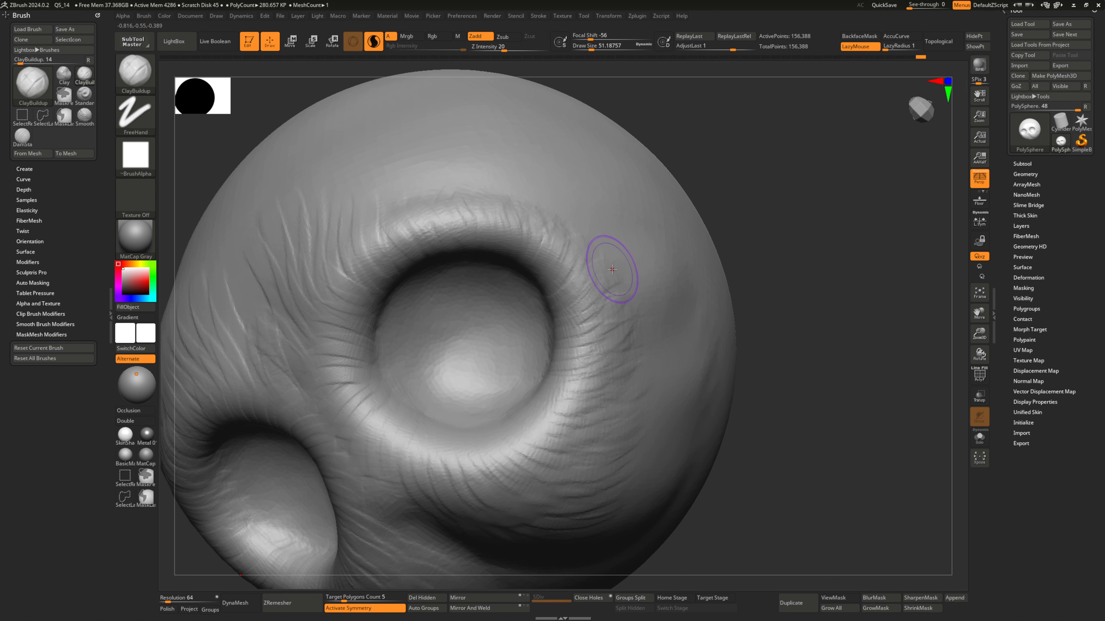
- Add a clay stroke to the inner socket rim near the nose bridge and check both sockets from several angles
right_click_drag(584, 229, 716, 243)
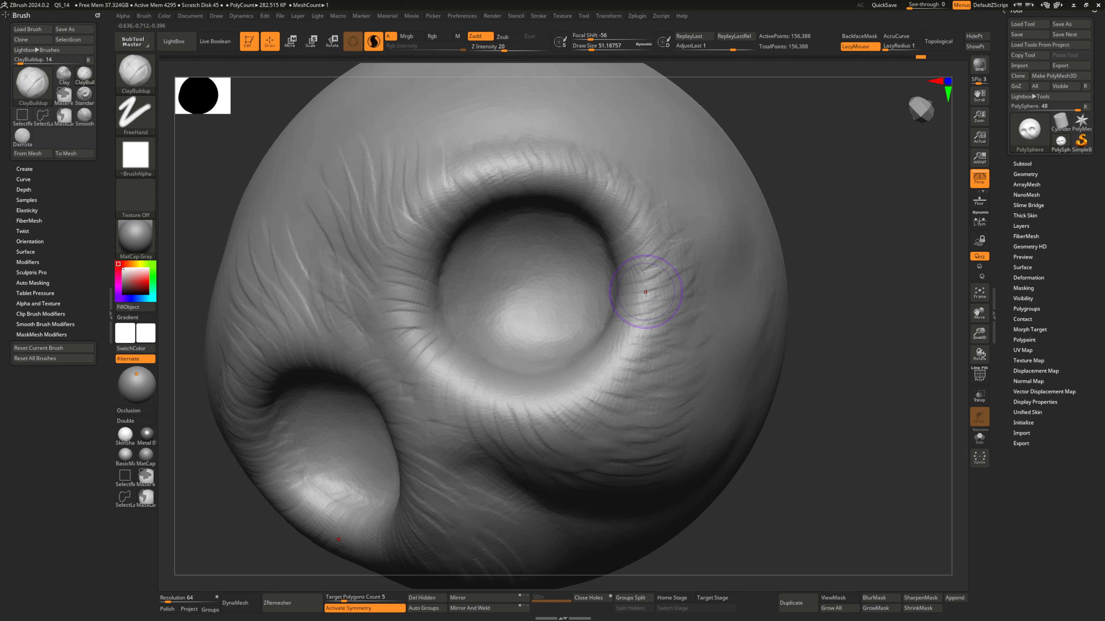
mouse_move(400, 334)
left_mouse_down()
mouse_move(409, 316)
mouse_move(392, 312)
left_mouse_up()
mouse_move(575, 361)
right_mouse_down()
mouse_move(631, 353)
mouse_move(624, 336)
mouse_move(627, 347)
right_mouse_up()
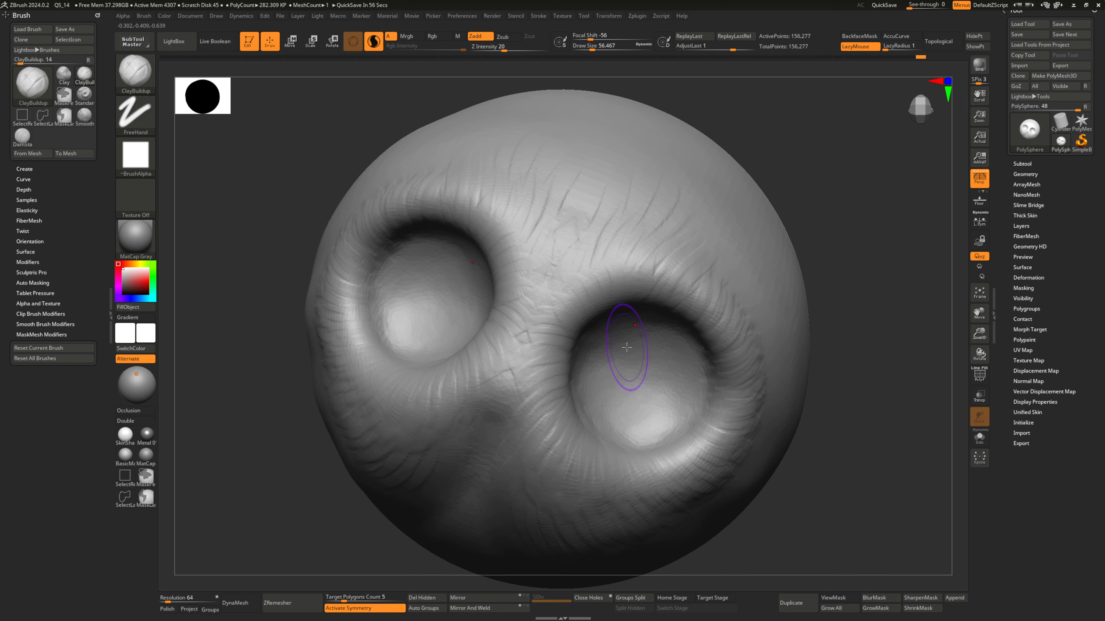
right_click_drag(626, 347, 626, 347)
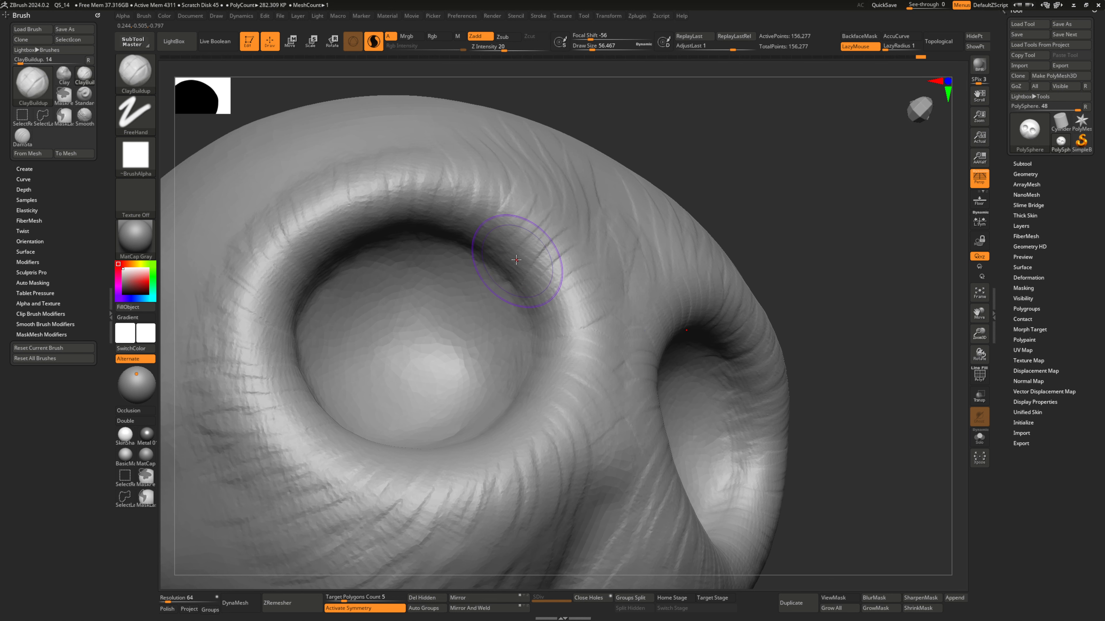
right_click_drag(515, 259, 507, 274)
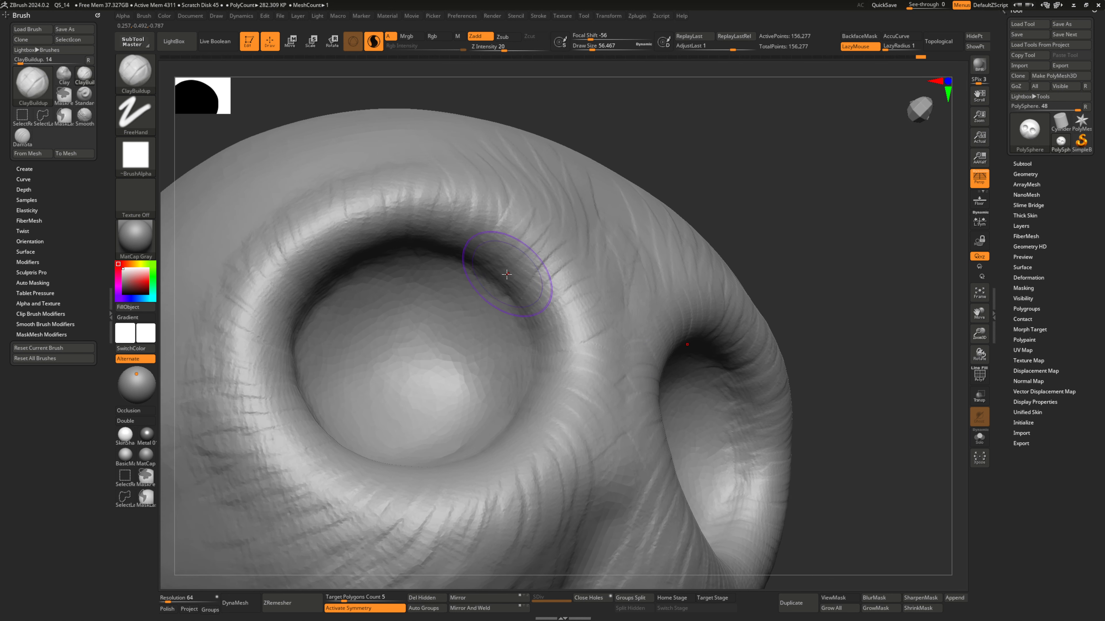
- Build up the temple behind the outer socket rim with clay strokes that widen the rim outwards
mouse_move(571, 251)
right_mouse_down()
mouse_move(555, 259)
mouse_move(567, 235)
mouse_move(557, 253)
mouse_move(585, 256)
mouse_move(562, 271)
mouse_move(579, 235)
mouse_move(605, 248)
mouse_move(553, 241)
mouse_move(582, 283)
mouse_move(493, 259)
mouse_move(513, 217)
mouse_move(680, 296)
mouse_move(678, 328)
mouse_move(515, 343)
right_mouse_up()
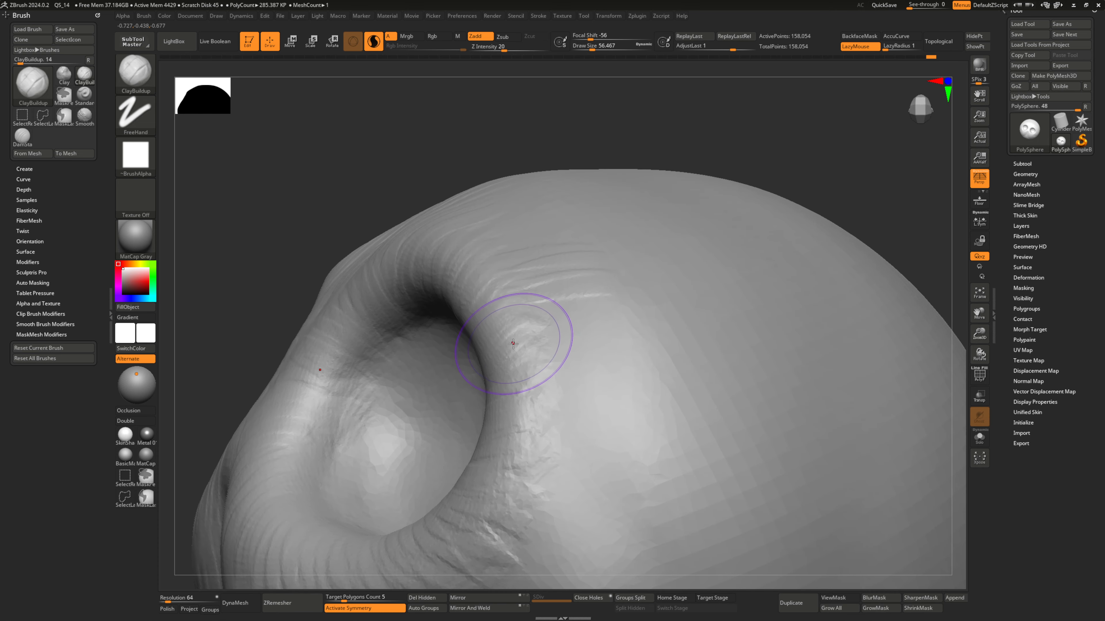
mouse_move(604, 345)
right_mouse_down()
mouse_move(567, 357)
mouse_move(571, 336)
right_mouse_up()
mouse_move(571, 336)
right_mouse_down("ctrl")
mouse_move(543, 239)
mouse_move(538, 259)
mouse_move(646, 279)
mouse_move(739, 266)
mouse_move(650, 272)
mouse_move(530, 198)
right_mouse_up("ctrl")
mouse_move(578, 138)
right_mouse_down()
mouse_move(629, 234)
mouse_move(566, 310)
right_mouse_up()
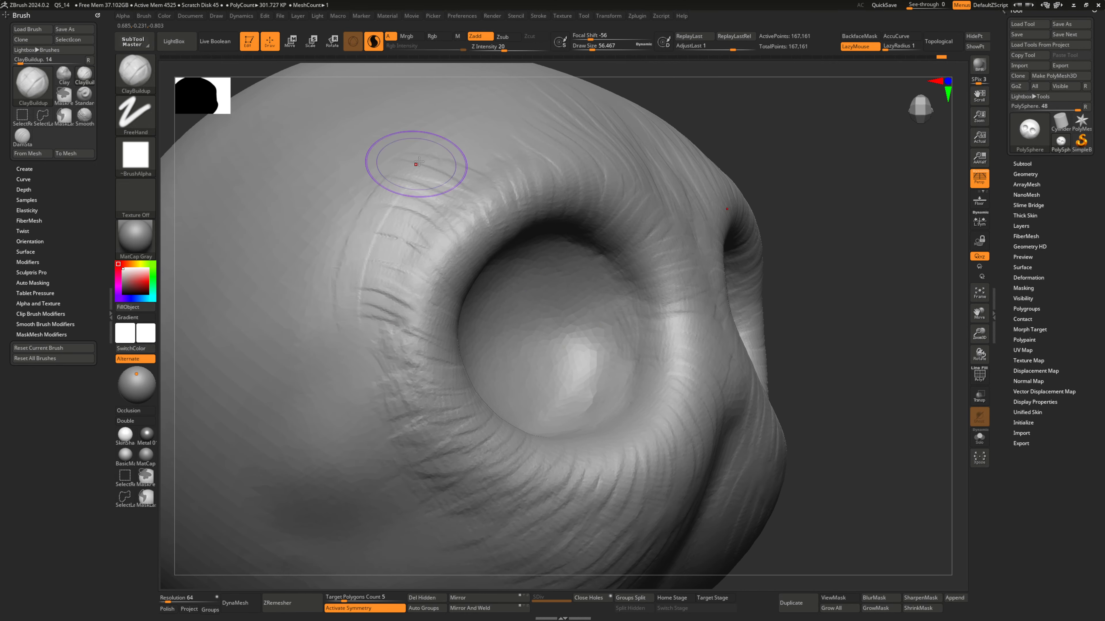
left_click_drag(437, 170, 409, 192)
- Lay crossing clay strokes over the cheek below the socket and beside the nose, and check the head from below
right_click_drag(413, 348, 572, 348)
mouse_move(572, 348)
right_mouse_down()
mouse_move(535, 338)
mouse_move(614, 304)
mouse_move(555, 291)
mouse_move(592, 118)
mouse_move(596, 138)
right_mouse_up()
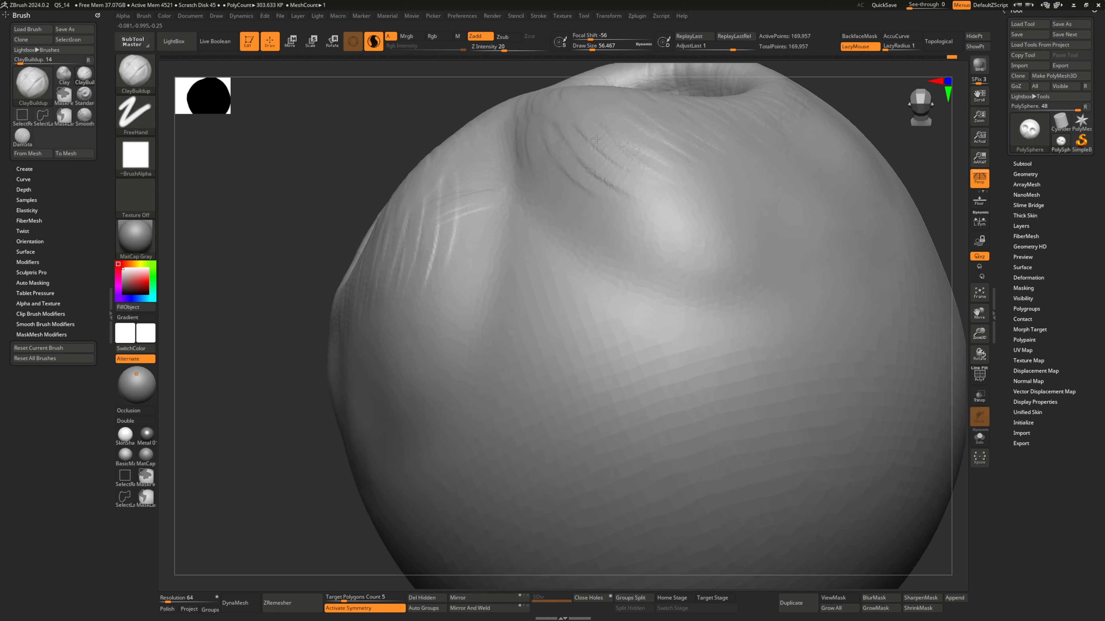
left_click_drag(536, 132, 587, 130)
mouse_move(587, 131)
right_mouse_down()
mouse_move(575, 313)
mouse_move(552, 327)
right_mouse_up()
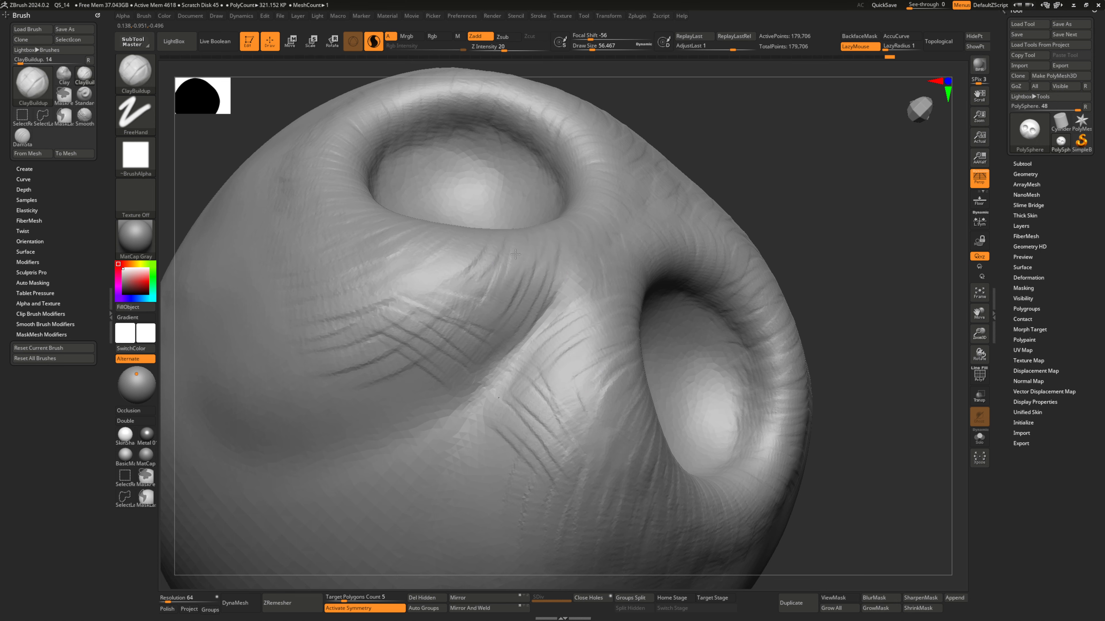
left_click_drag(472, 307, 467, 310)
mouse_move(467, 309)
right_mouse_down()
mouse_move(504, 329)
mouse_move(540, 302)
mouse_move(476, 353)
mouse_move(456, 308)
mouse_move(404, 251)
mouse_move(465, 322)
mouse_move(616, 279)
mouse_move(572, 321)
mouse_move(614, 289)
mouse_move(605, 334)
mouse_move(585, 317)
mouse_move(601, 331)
mouse_move(570, 341)
mouse_move(595, 323)
mouse_move(636, 340)
mouse_move(661, 316)
mouse_move(685, 325)
mouse_move(569, 310)
mouse_move(608, 312)
mouse_move(525, 254)
mouse_move(549, 330)
mouse_move(626, 279)
right_mouse_up()
right_click(604, 348, "shift")
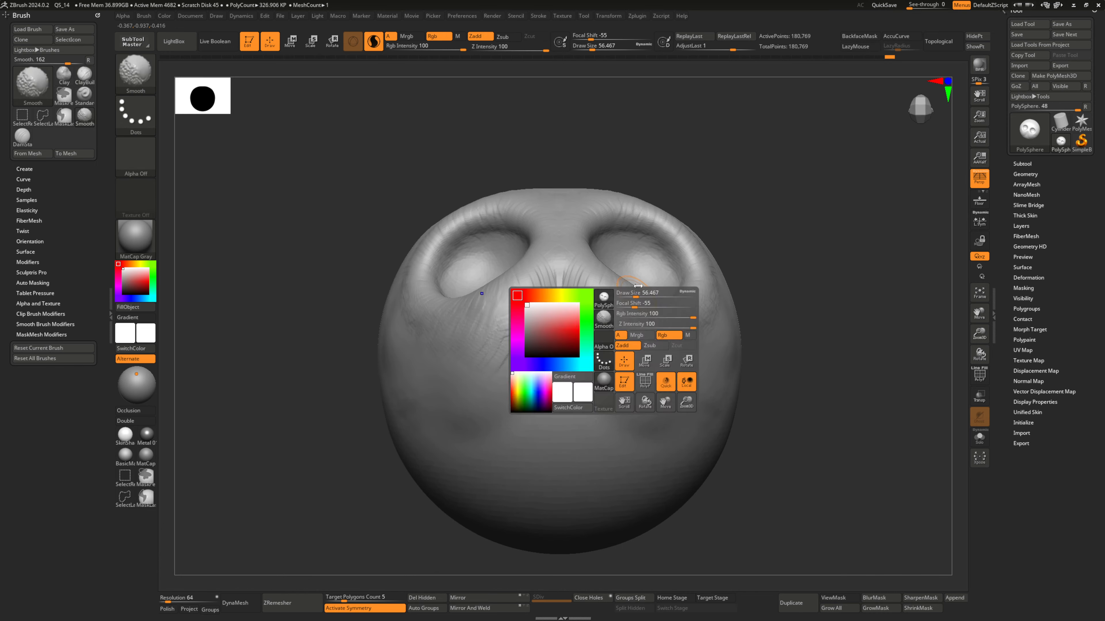
right_click_drag(604, 348, 524, 372)
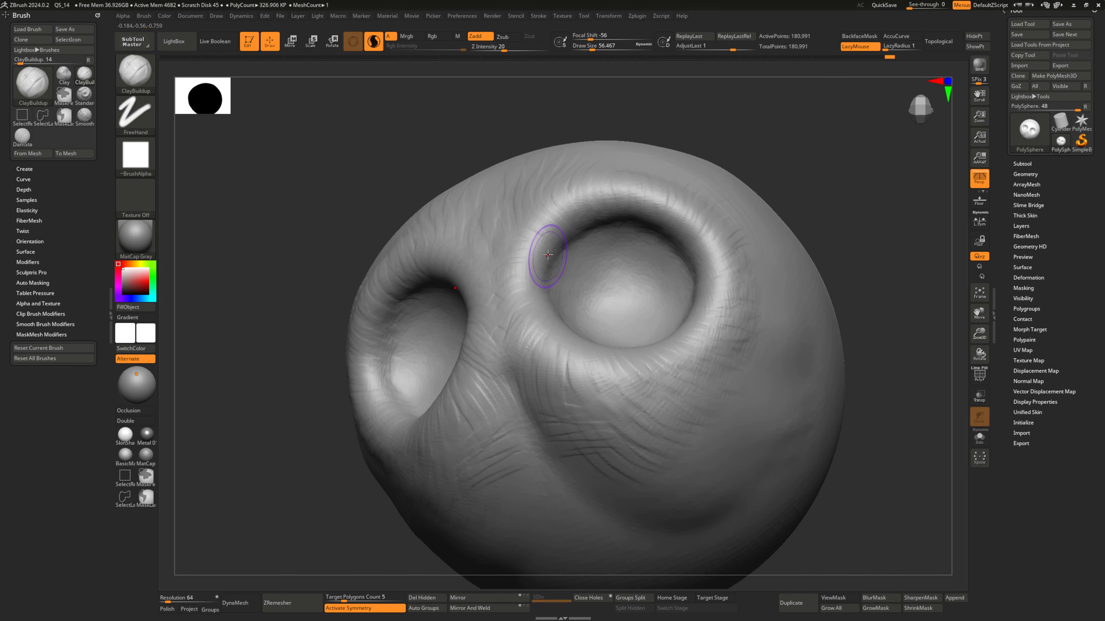
- Build up the forehead above the brow with long clay strokes that blend into the smooth skull
right_click_drag(565, 151, 517, 323)
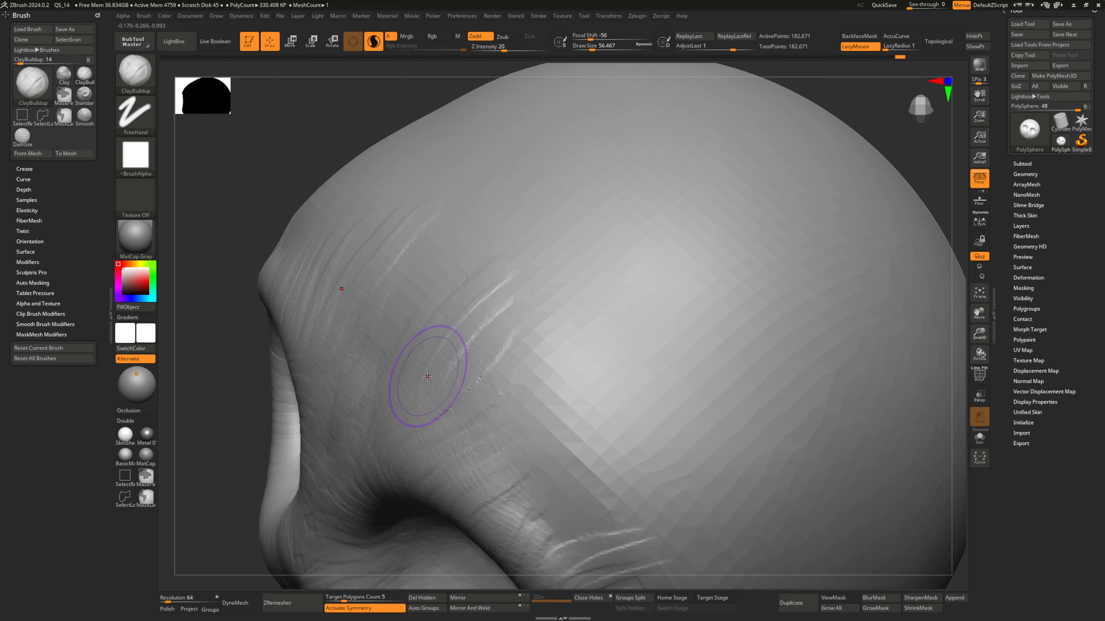
mouse_move(452, 374)
right_mouse_down()
mouse_move(443, 370)
mouse_move(564, 252)
right_mouse_up()
left_click_drag(564, 251, 579, 155)
right_click_drag(579, 155, 529, 230)
- Sweep clay strokes from the lower forehead down over the inner brow to the upper socket rim
right_click_drag(527, 184, 580, 209)
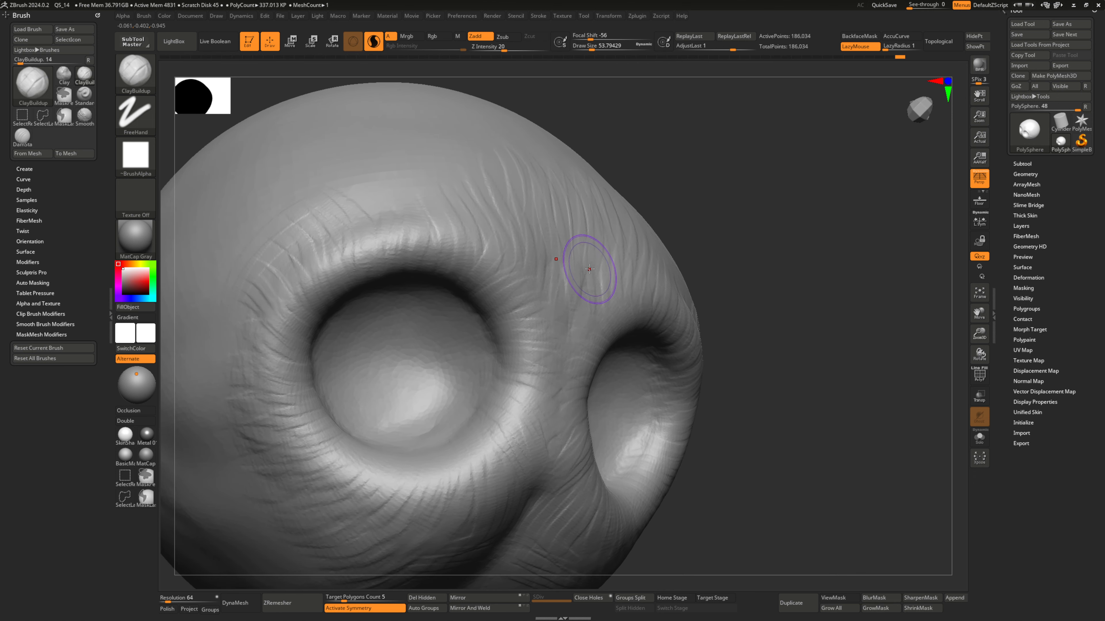
mouse_move(589, 324)
right_mouse_down()
mouse_move(587, 259)
mouse_move(564, 183)
right_mouse_up()
left_click_drag(564, 183, 488, 240)
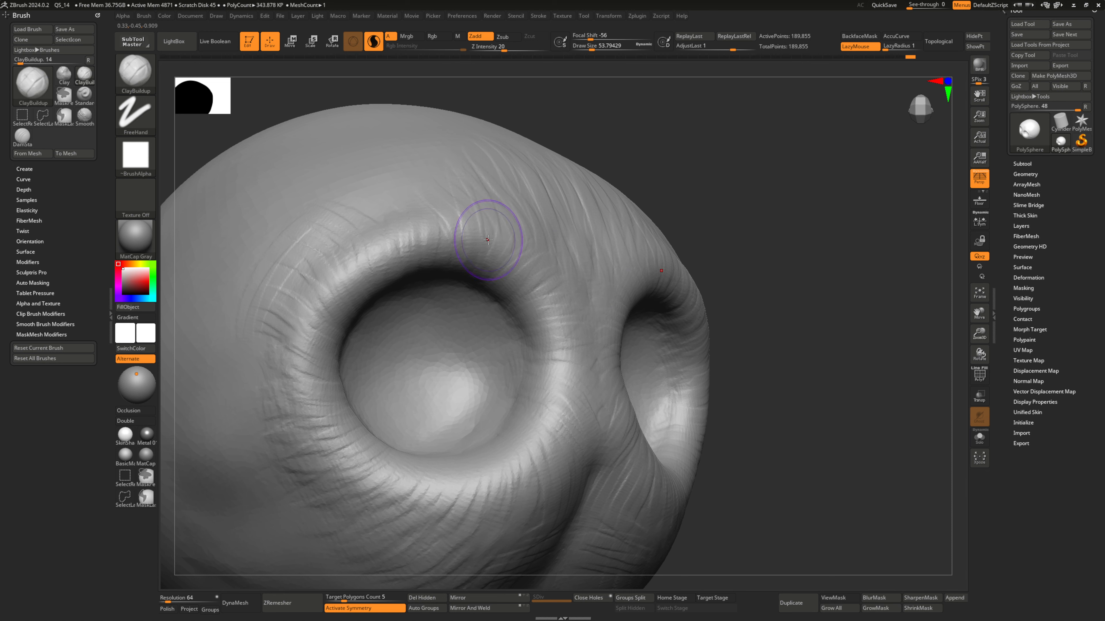
mouse_move(496, 227)
right_mouse_down()
mouse_move(491, 239)
mouse_move(513, 194)
right_mouse_up()
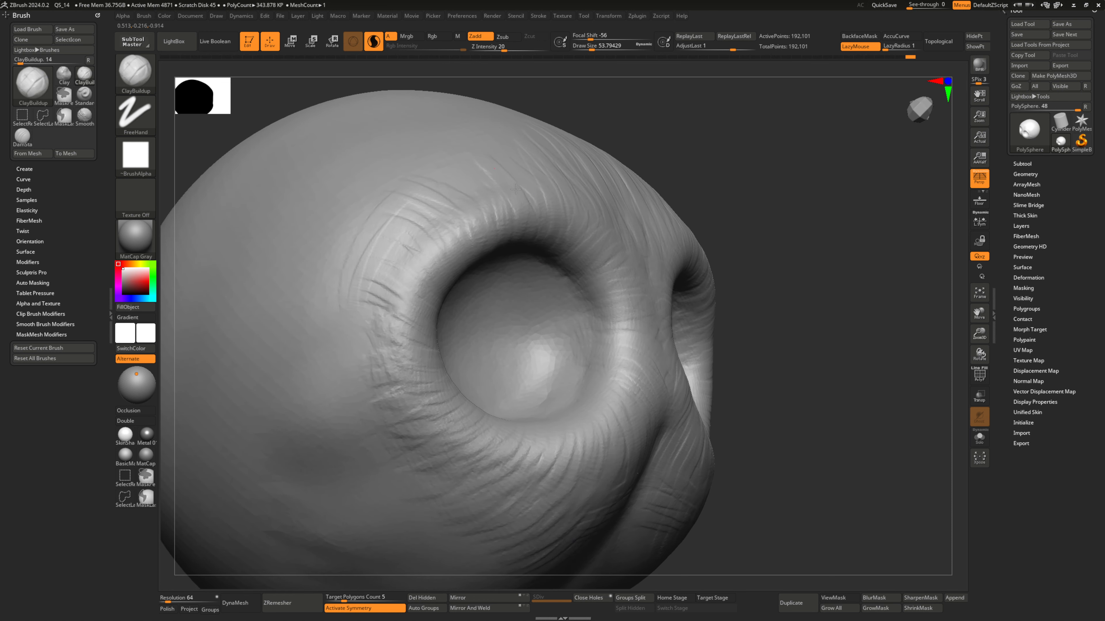
mouse_move(538, 246)
right_mouse_down()
mouse_move(517, 248)
mouse_move(540, 260)
mouse_move(505, 247)
mouse_move(539, 260)
mouse_move(506, 246)
mouse_move(540, 259)
mouse_move(513, 239)
mouse_move(540, 260)
mouse_move(611, 259)
mouse_move(524, 222)
right_mouse_up()
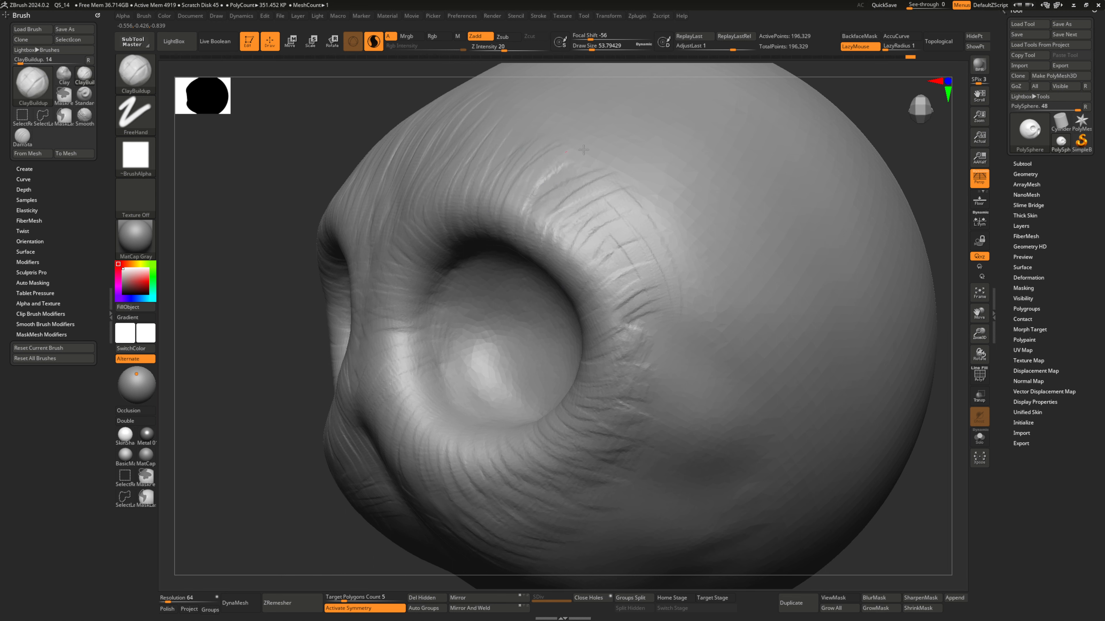
- Cover the upper outer corner of the socket rim with radial clay strokes reaching towards the temple
left_click_drag(525, 226, 592, 174)
right_click_drag(629, 190, 559, 245)
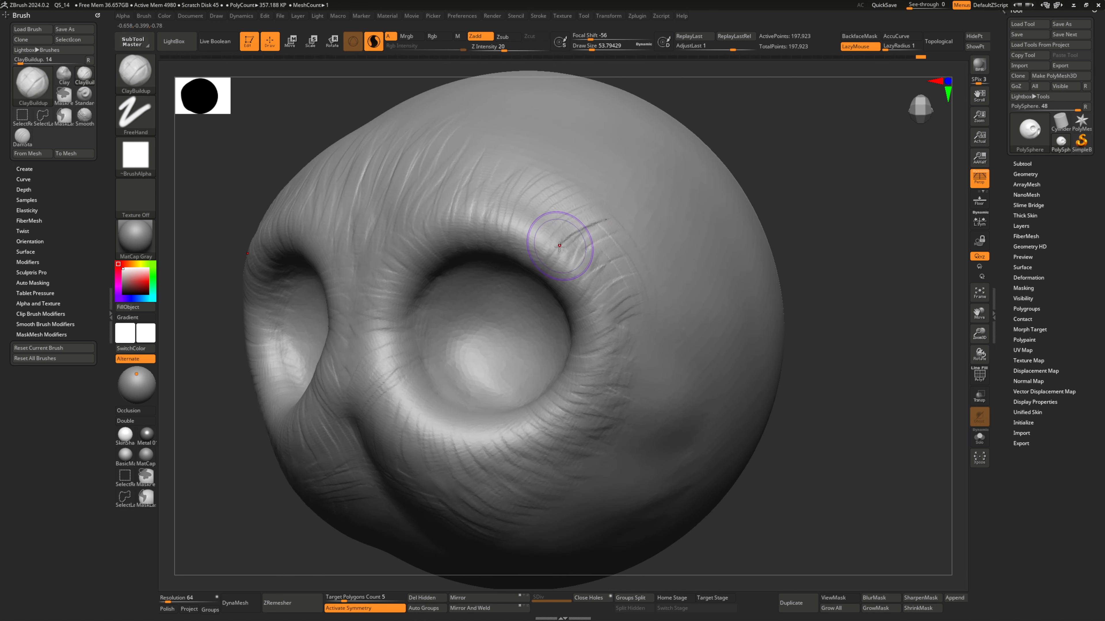
left_click_drag(551, 255, 623, 226)
left_click_drag(581, 273, 629, 247)
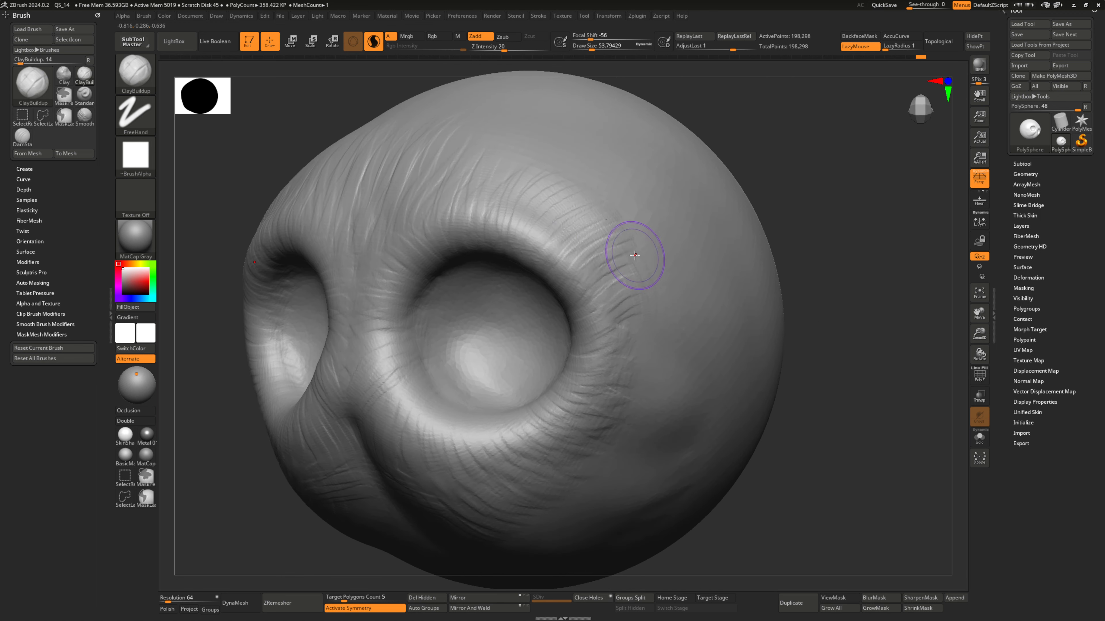
- Blend the top of the socket rim into the forehead with short upward clay strokes along the brow
right_click_drag(629, 247, 510, 233)
left_click_drag(510, 218, 561, 159)
right_click_drag(560, 159, 503, 222)
left_click_drag(503, 222, 532, 187)
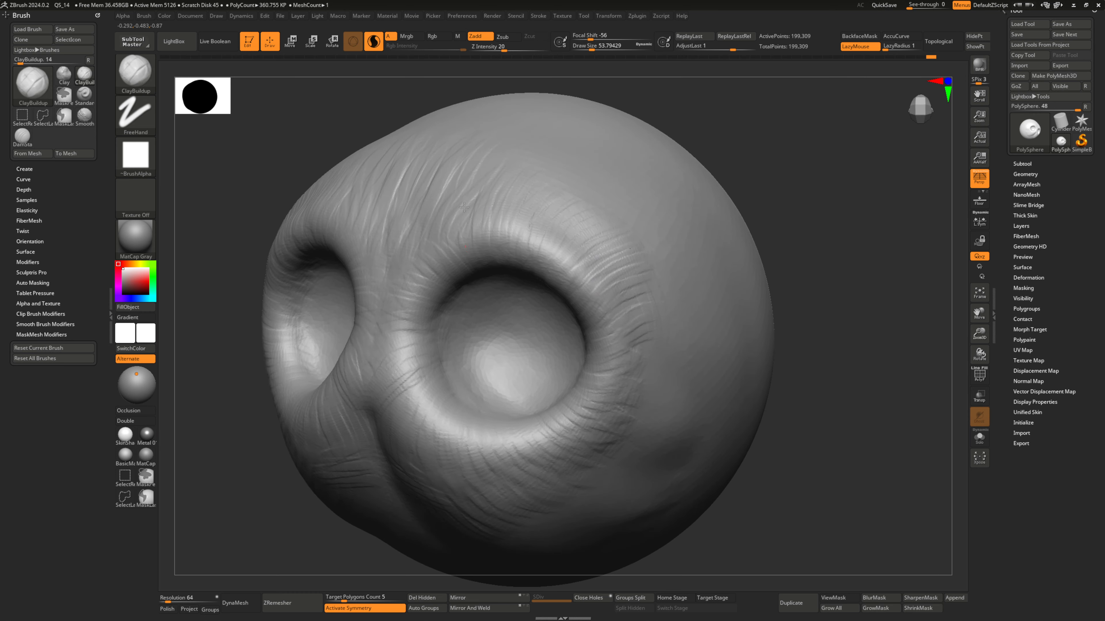
- Set the draw size to about 71 and add clay strokes across the top of the eye socket rim
mouse_move(493, 185)
right_mouse_down()
mouse_move(520, 330)
mouse_move(543, 340)
right_mouse_up()
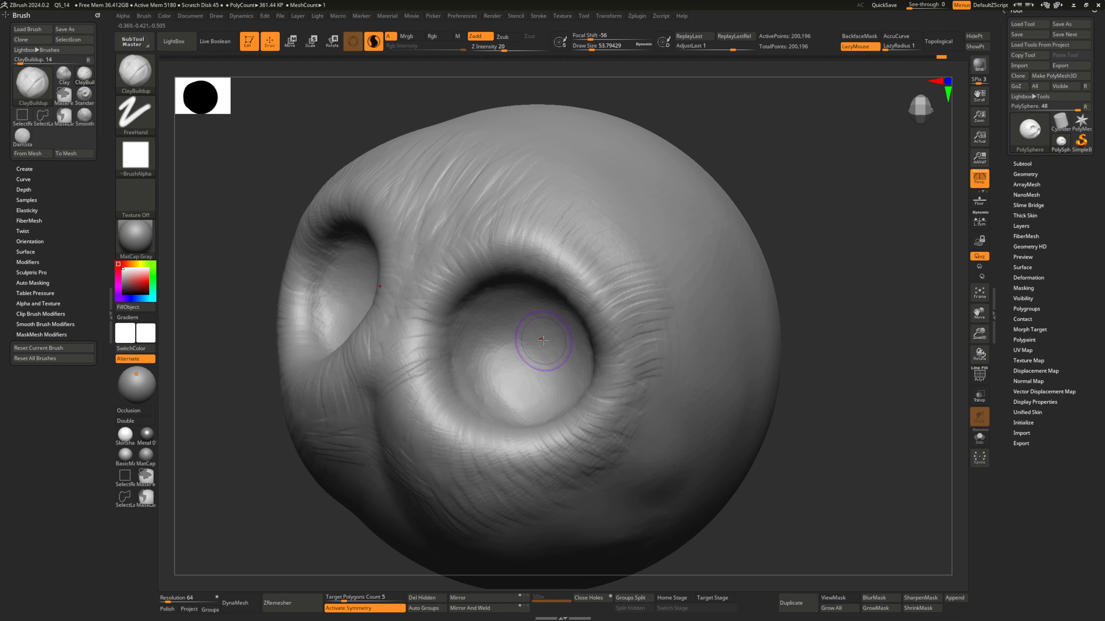
key("s")
left_click_drag(497, 231, 501, 231)
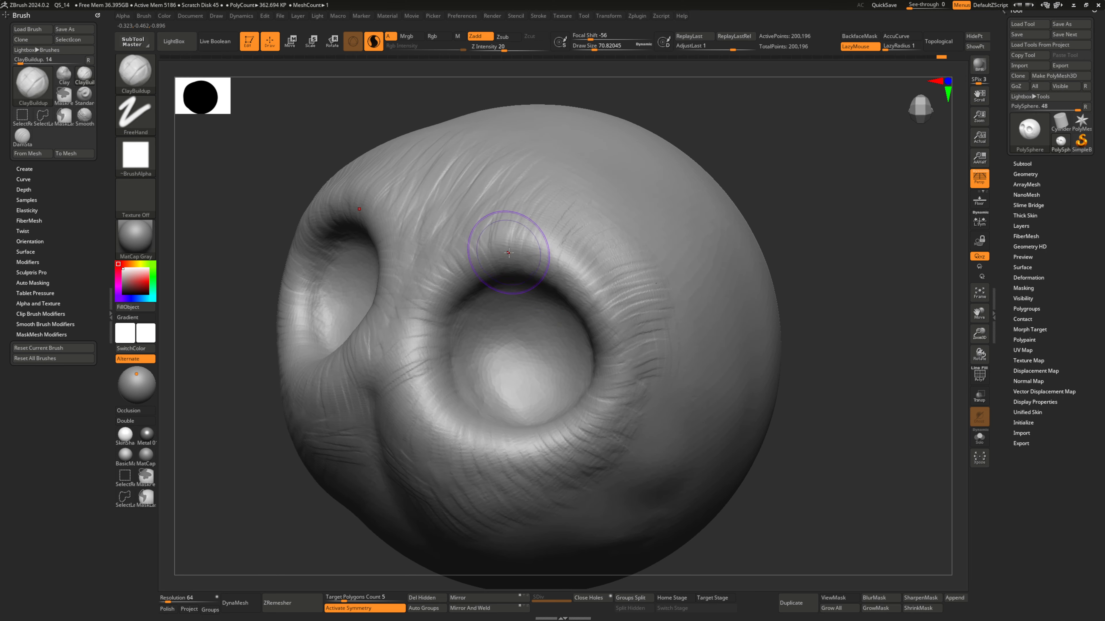
mouse_move(510, 255)
right_mouse_down()
mouse_move(508, 279)
mouse_move(492, 250)
right_mouse_up()
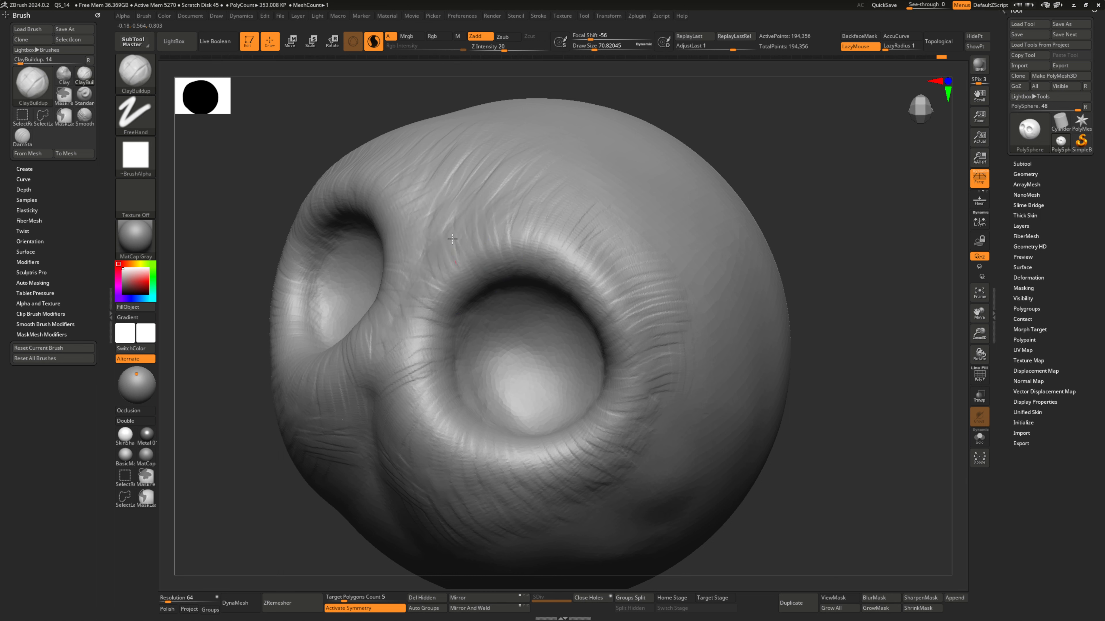
right_click_drag(453, 239, 541, 199)
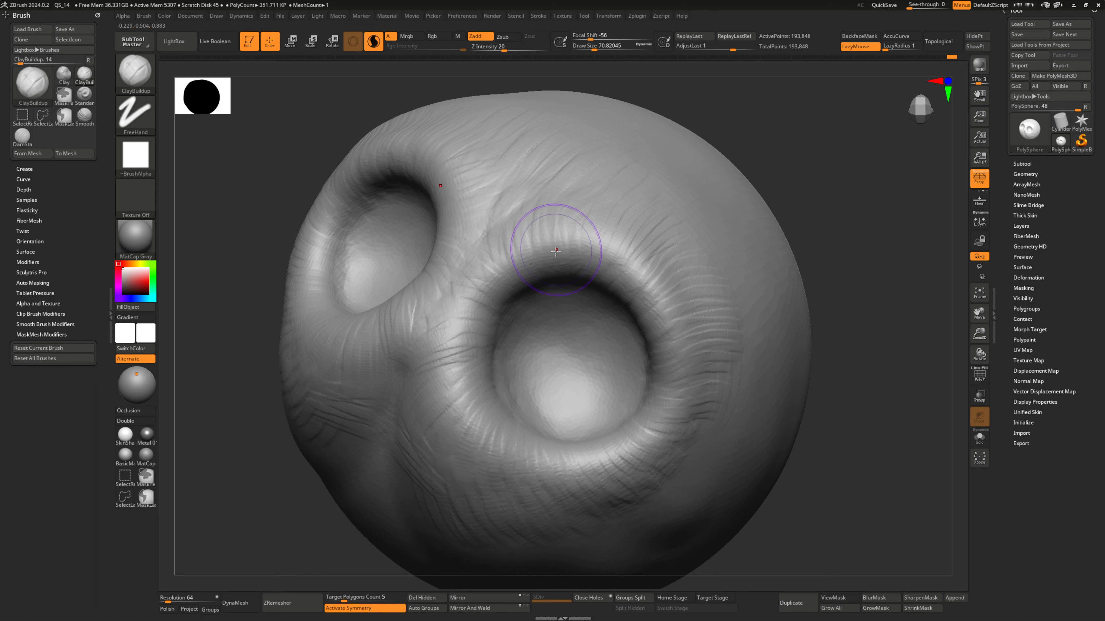
left_click_drag(564, 240, 533, 263)
mouse_move(600, 219)
right_mouse_down()
mouse_move(597, 271)
mouse_move(538, 262)
right_mouse_up()
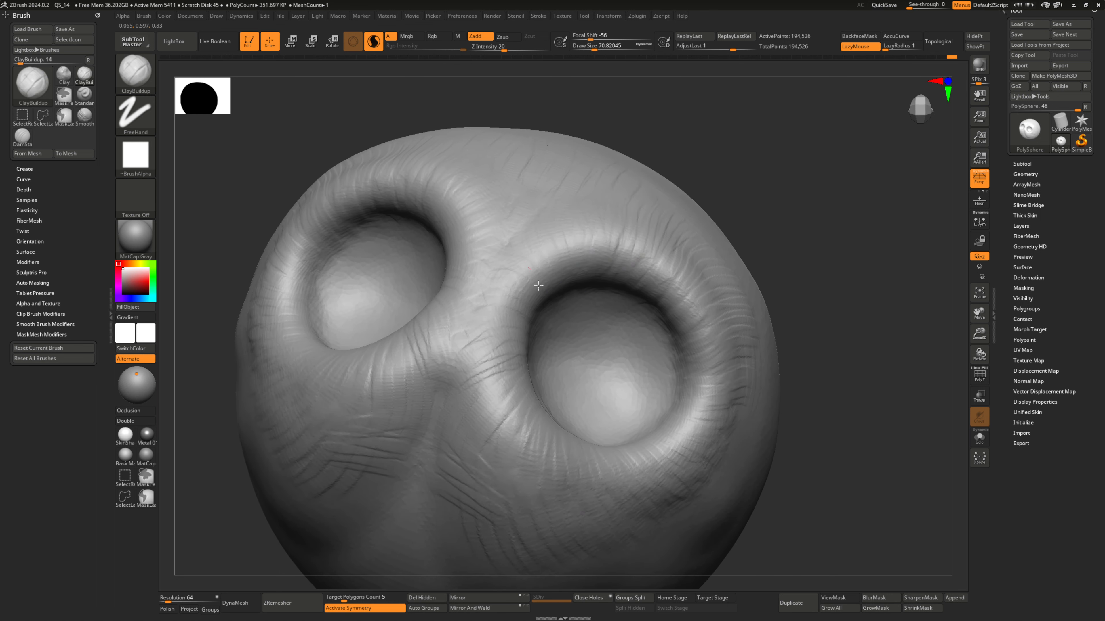
- Build up the inner side of the socket rim with short clay strokes running from the nose bridge towards the socket
mouse_move(527, 321)
right_mouse_down()
mouse_move(522, 307)
mouse_move(507, 335)
mouse_move(448, 329)
mouse_move(518, 328)
mouse_move(414, 236)
right_mouse_up()
left_click_drag(401, 216, 446, 232)
left_click_drag(392, 285, 438, 274)
left_click_drag(396, 325, 429, 316)
right_click_drag(517, 310, 463, 279)
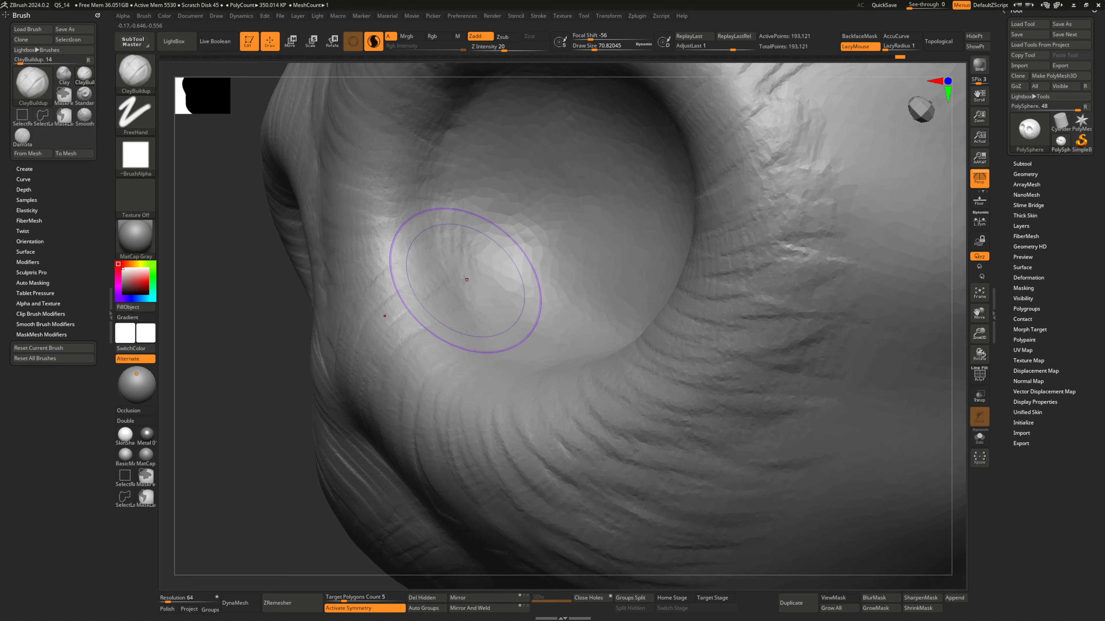
- Fill the side of the nose bridge with clay strokes running up to the inner brow
left_click_drag(444, 248, 507, 230)
right_click_drag(507, 230, 516, 278)
mouse_move(516, 278)
right_mouse_down("ctrl")
mouse_move(496, 345)
mouse_move(474, 343)
right_mouse_up("ctrl")
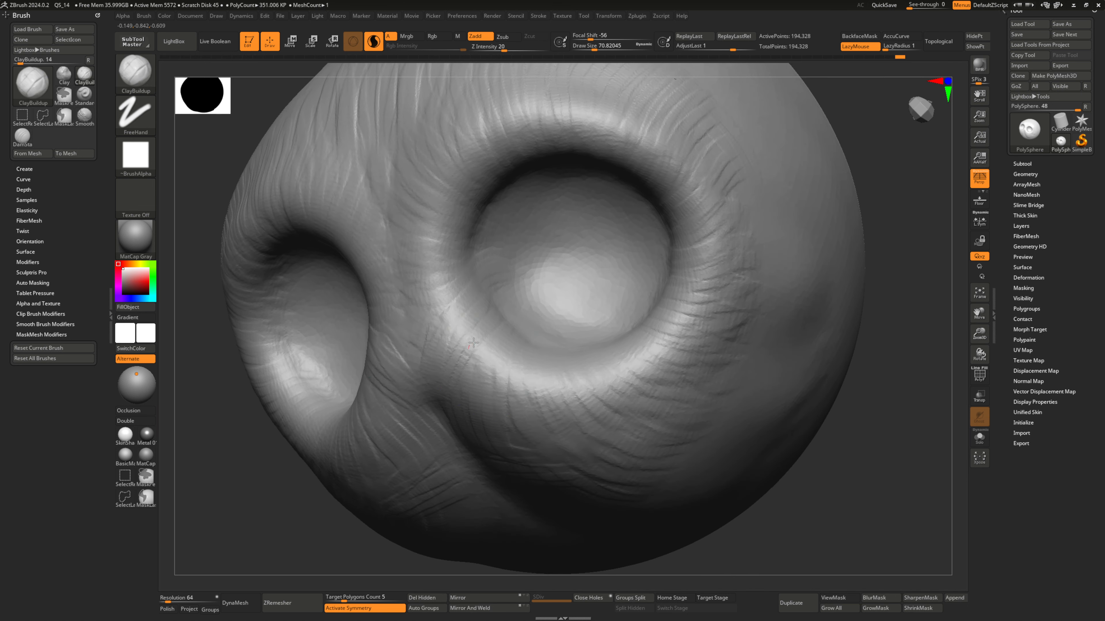
mouse_move(410, 333)
left_mouse_down()
mouse_move(448, 305)
mouse_move(429, 283)
mouse_move(420, 221)
left_mouse_up()
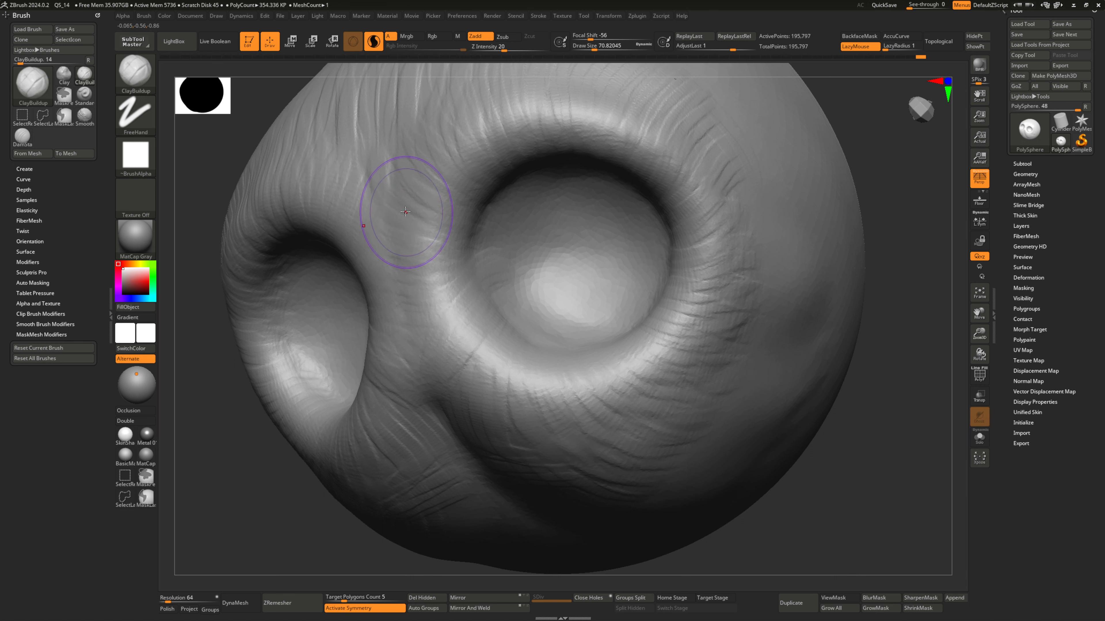
left_click_drag(394, 176, 427, 188)
- Sweep clay strokes from between the brows up and outward over the inner brow and lower forehead
right_click_drag(507, 216, 521, 258)
left_click_drag(533, 162, 561, 124)
left_click_drag(500, 200, 561, 124)
mouse_move(492, 195)
left_mouse_down()
mouse_move(565, 122)
mouse_move(559, 131)
left_mouse_up()
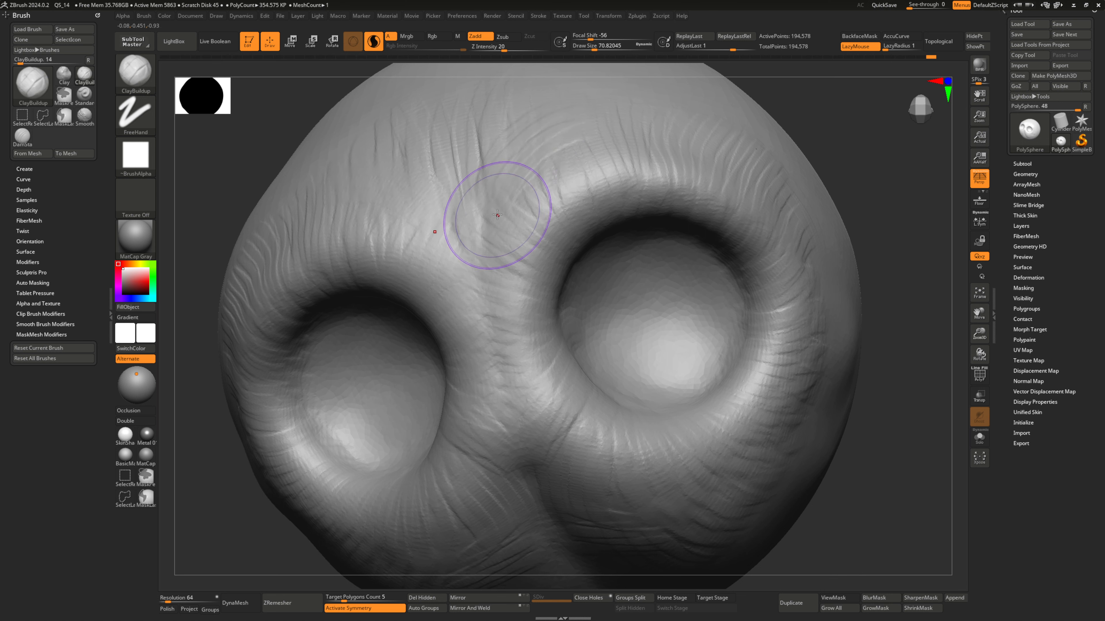
mouse_move(498, 215)
left_mouse_down()
mouse_move(557, 170)
mouse_move(592, 166)
left_mouse_up()
right_click_drag(565, 191, 529, 224)
mouse_move(530, 222)
left_mouse_down()
mouse_move(545, 216)
mouse_move(534, 198)
mouse_move(571, 113)
left_mouse_up()
mouse_move(519, 162)
left_mouse_down()
mouse_move(560, 110)
mouse_move(573, 131)
left_mouse_up()
left_click_drag(524, 224, 580, 174)
- Wrap clay strokes around the upper inner corner of the socket rim, blending the brow into the socket edge
mouse_move(611, 173)
right_mouse_down()
mouse_move(577, 207)
mouse_move(525, 191)
right_mouse_up()
left_click_drag(515, 261, 604, 198)
right_click_drag(604, 198, 643, 187)
left_click_drag(543, 252, 592, 237)
right_click_drag(591, 237, 544, 231)
left_click_drag(543, 231, 583, 217)
mouse_move(583, 217)
right_mouse_down()
mouse_move(557, 202)
mouse_move(583, 326)
right_mouse_up()
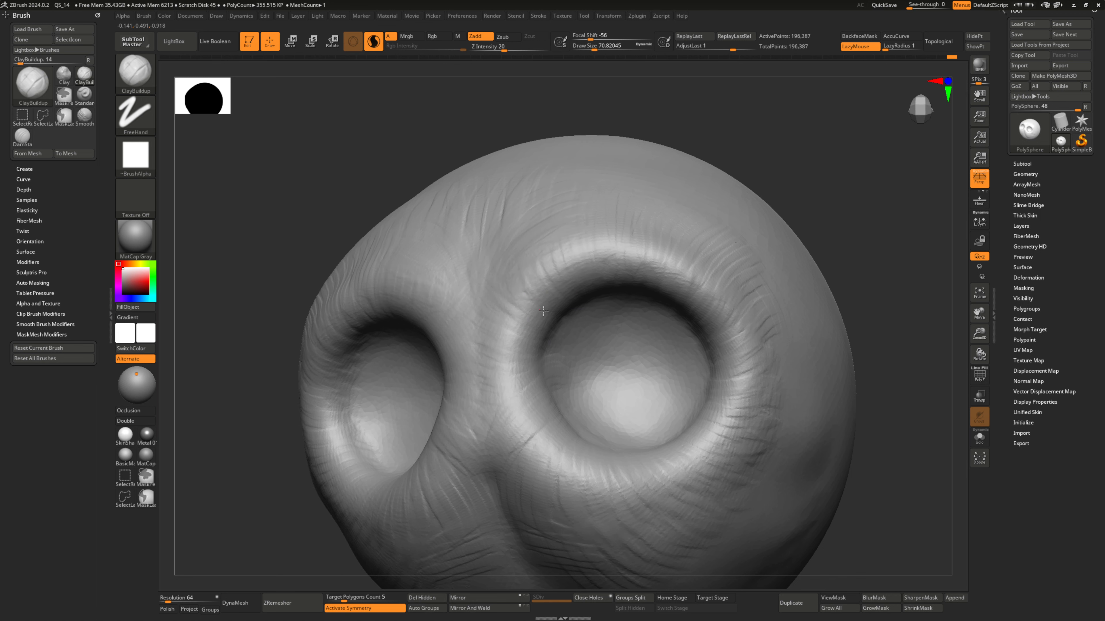
left_click_drag(543, 311, 559, 348)
right_click_drag(559, 348, 575, 396)
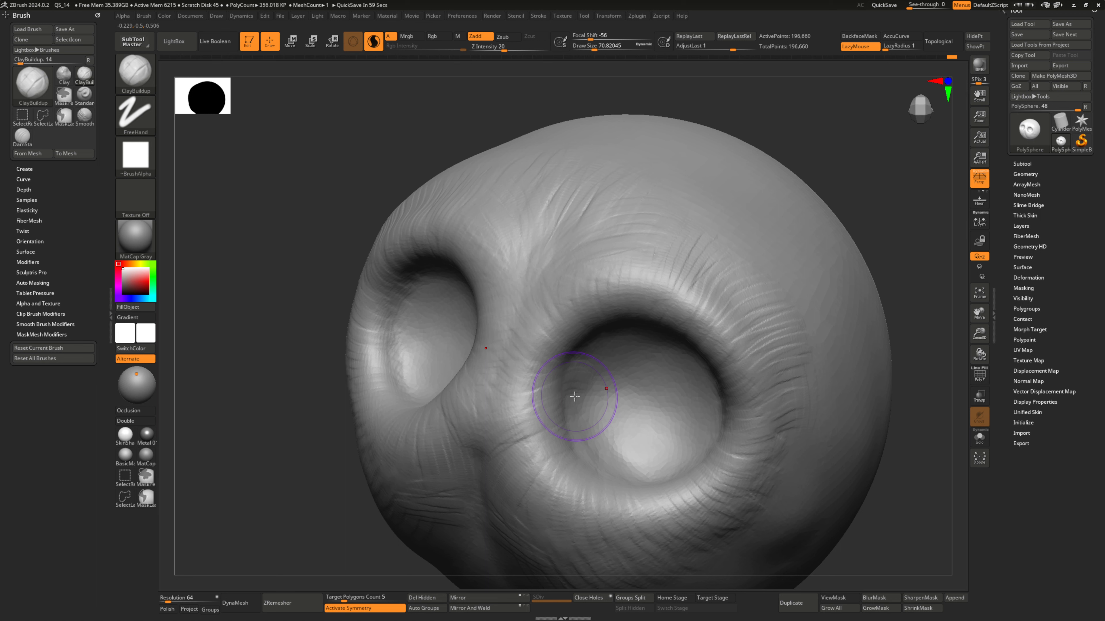
- Smooth the clay strokes along the upper and outer socket rim into the temple
right_click_drag(575, 397, 705, 256, "ctrl")
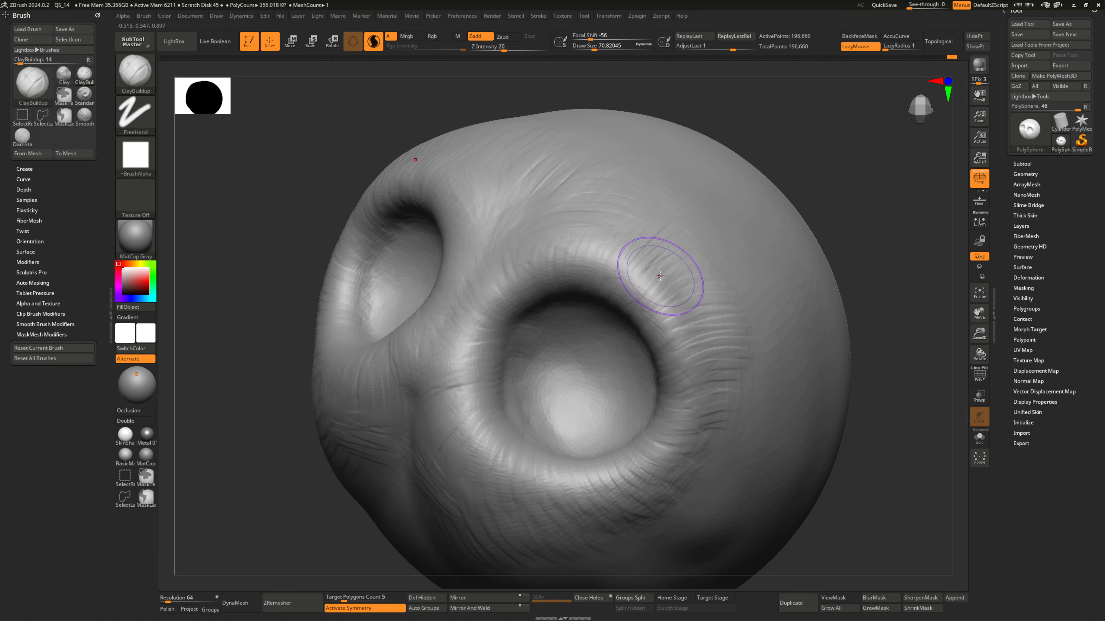
key("shift")
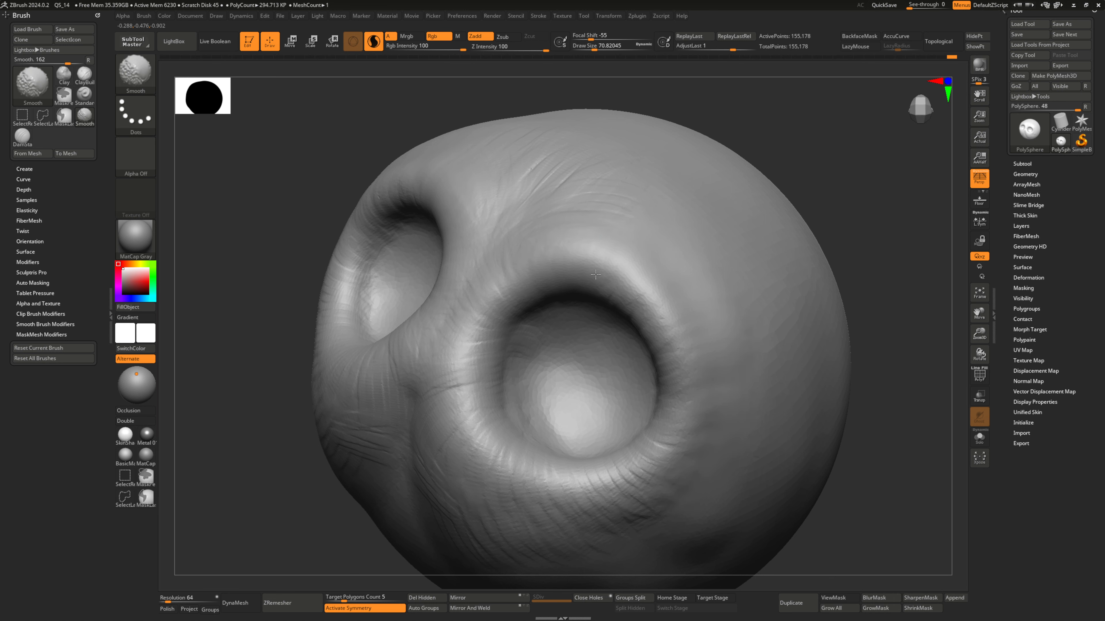
left_click_drag(670, 376, 662, 413, "shift")
right_click_drag(662, 413, 595, 350)
- Smooth the nose bridge and the inner wall of the eye socket
key("shift")
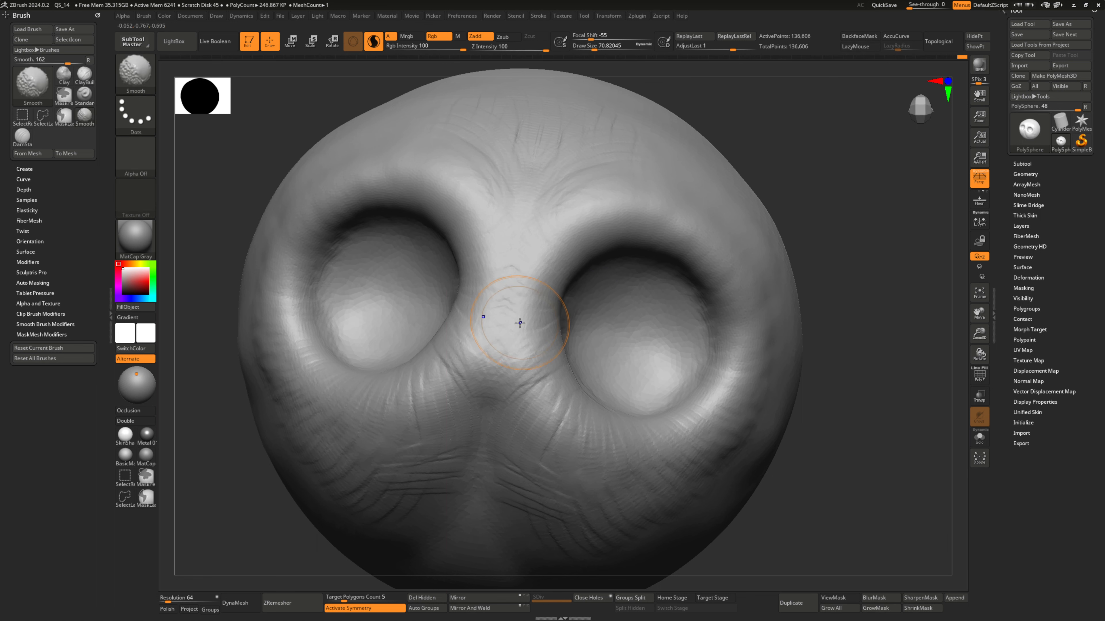
mouse_move(537, 322)
right_mouse_down()
mouse_move(570, 324)
mouse_move(554, 309)
right_mouse_up()
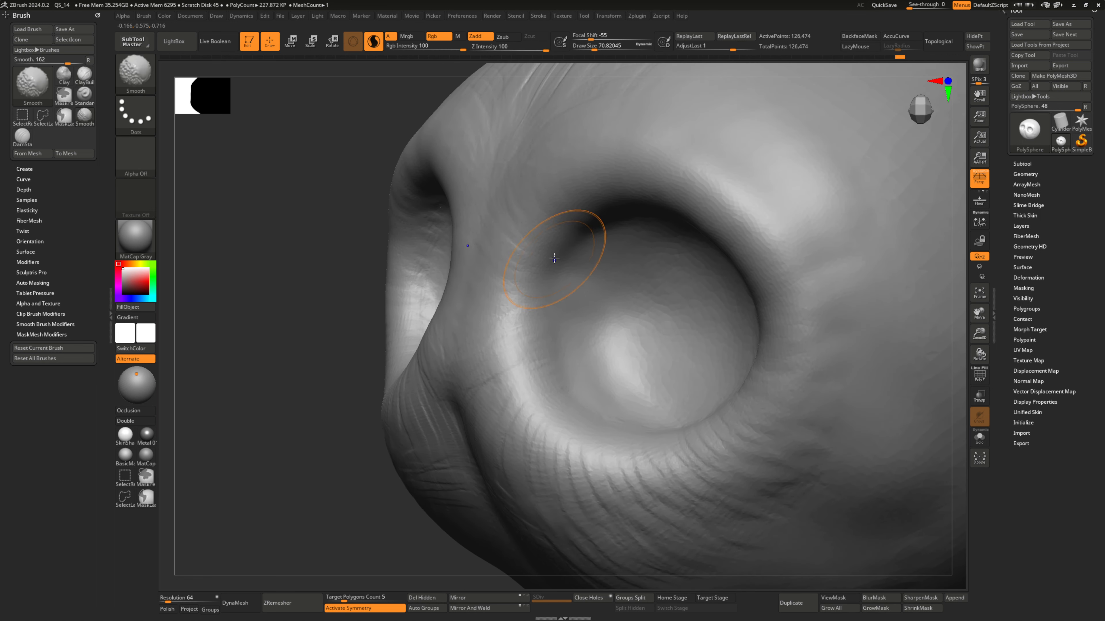
left_click_drag(554, 258, 555, 261, "shift")
mouse_move(572, 185)
right_mouse_down()
mouse_move(506, 321)
mouse_move(525, 296)
right_mouse_up()
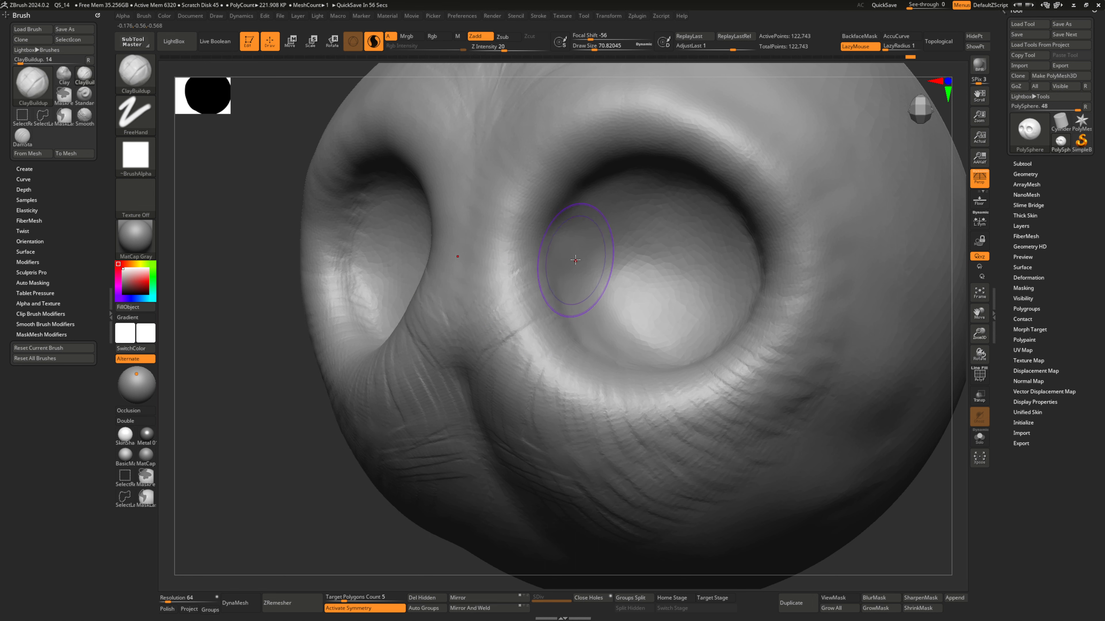
- Set the draw size to about 65 and rebuild the inner socket rim beside the nose bridge with clay strokes
mouse_move(578, 312)
right_mouse_down()
mouse_move(535, 328)
mouse_move(563, 301)
mouse_move(541, 330)
mouse_move(468, 346)
right_mouse_up()
mouse_move(456, 374)
left_mouse_down()
mouse_move(489, 324)
mouse_move(506, 327)
left_mouse_up()
mouse_move(506, 327)
right_mouse_down()
mouse_move(579, 256)
mouse_move(508, 340)
right_mouse_up()
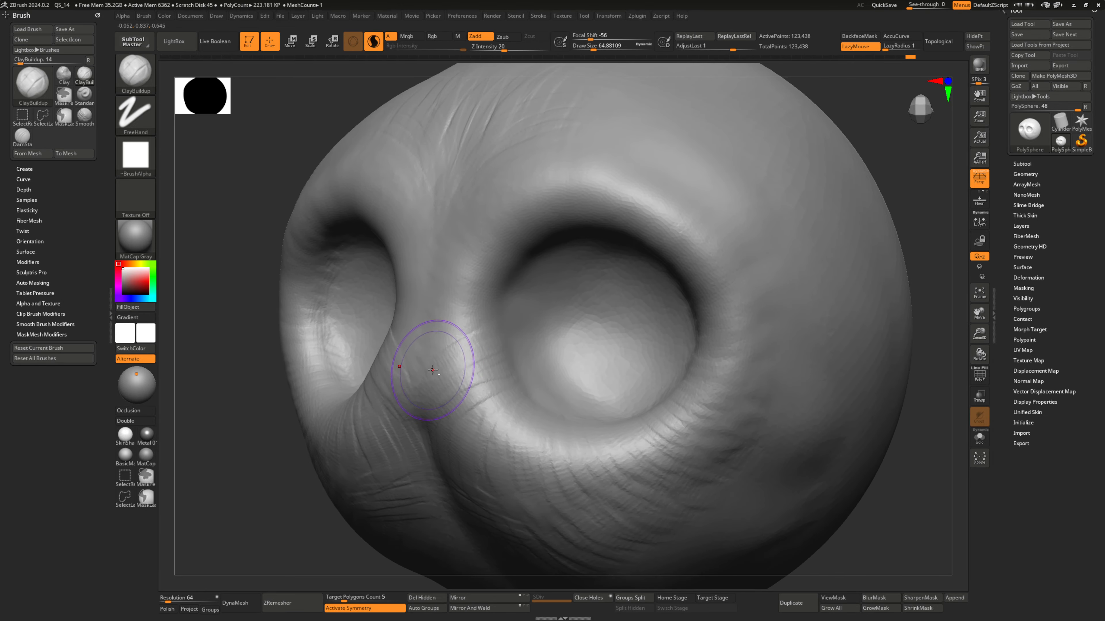
mouse_move(505, 336)
left_mouse_down()
mouse_move(470, 332)
mouse_move(482, 313)
mouse_move(453, 285)
left_mouse_up()
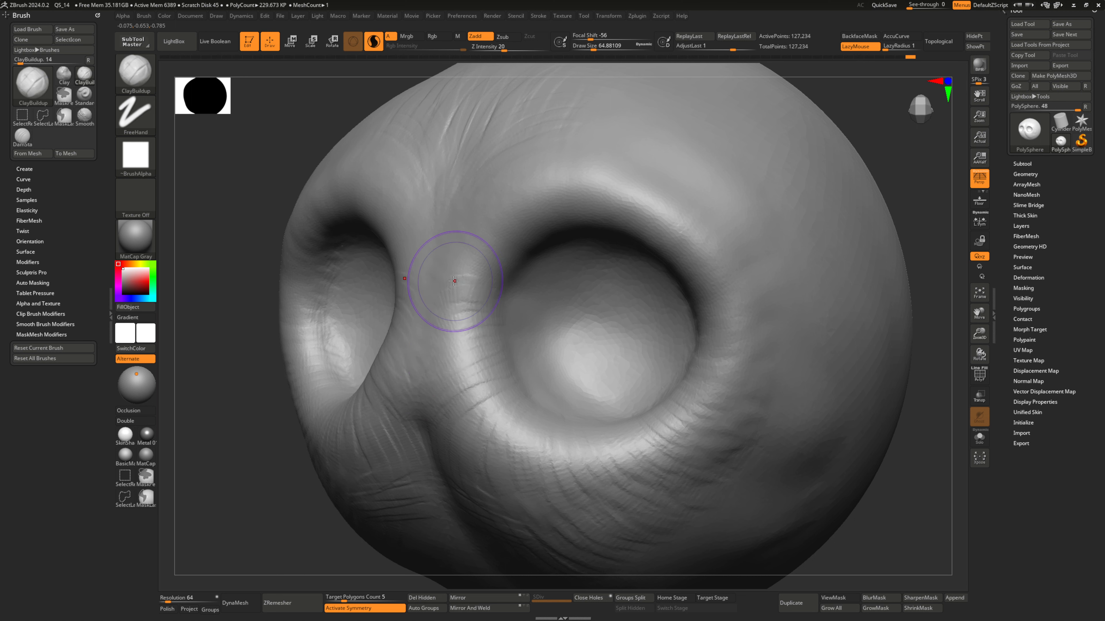
mouse_move(509, 317)
right_mouse_down()
mouse_move(452, 296)
mouse_move(514, 300)
mouse_move(504, 335)
right_mouse_up()
mouse_move(459, 269)
left_mouse_down()
mouse_move(513, 290)
mouse_move(504, 283)
left_mouse_up()
key("ctrl+z")
key("ctrl+z")
key("ctrl+z")
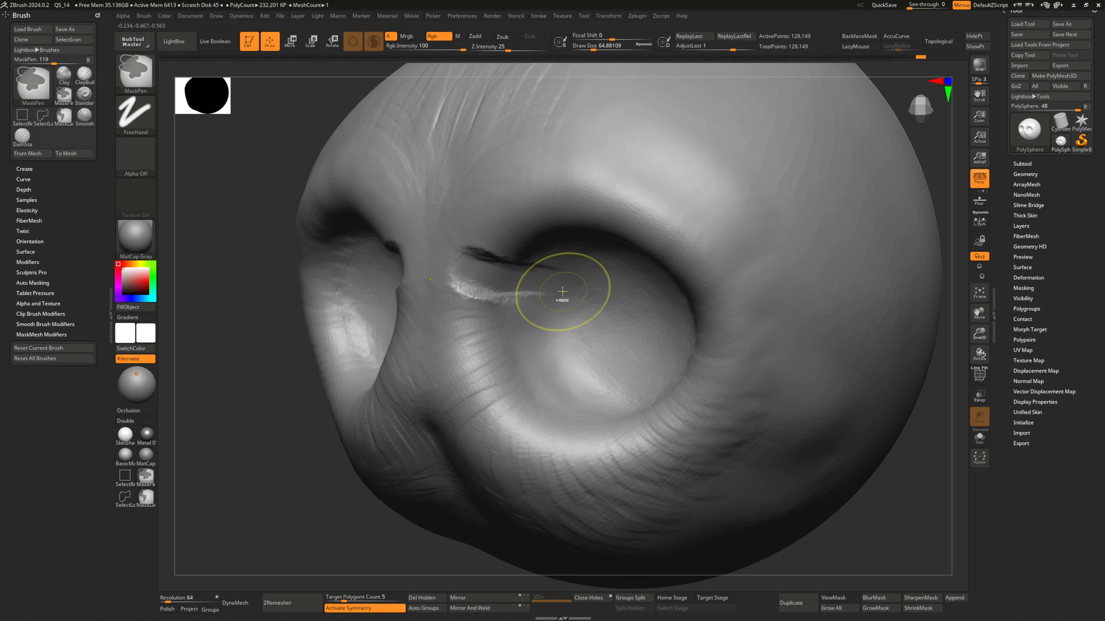
- Smooth the inner socket rim from the upper inner corner down to the lower rim beside the nose
mouse_move(477, 235)
left_mouse_down()
mouse_move(520, 250)
mouse_move(499, 255)
left_mouse_up()
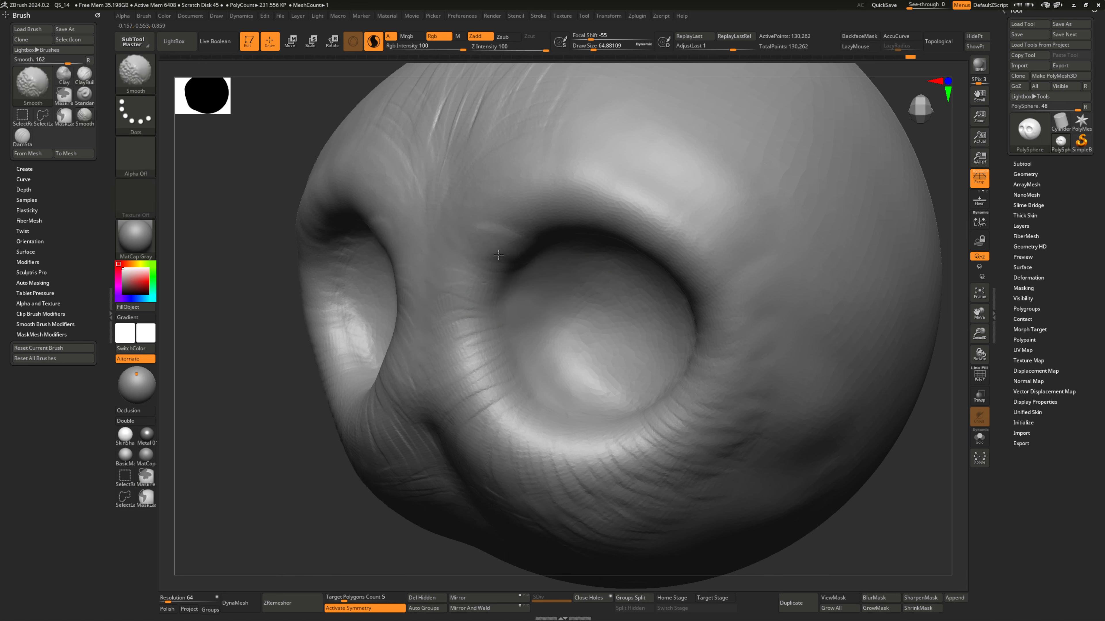
left_click_drag(452, 335, 565, 240, "shift")
mouse_move(479, 371)
left_mouse_down("shift")
mouse_move(504, 288)
mouse_move(570, 222)
left_mouse_up("shift")
mouse_move(518, 258)
left_mouse_down("shift")
mouse_move(575, 247)
mouse_move(577, 271)
left_mouse_up("shift")
right_click_drag(532, 321, 554, 307)
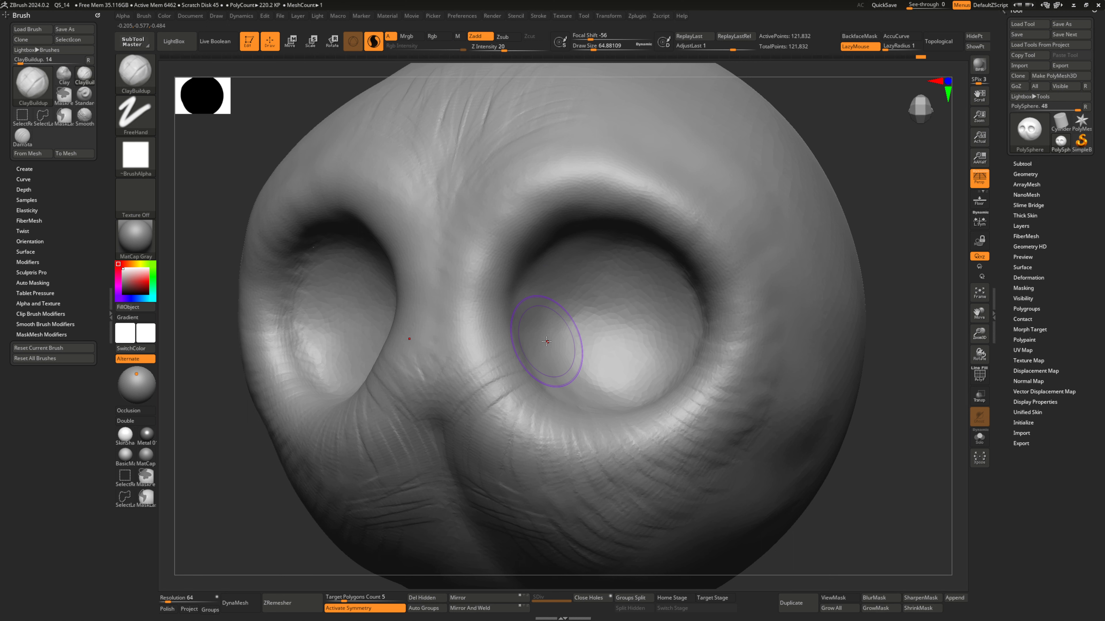
left_click_drag(466, 426, 496, 374, "shift")
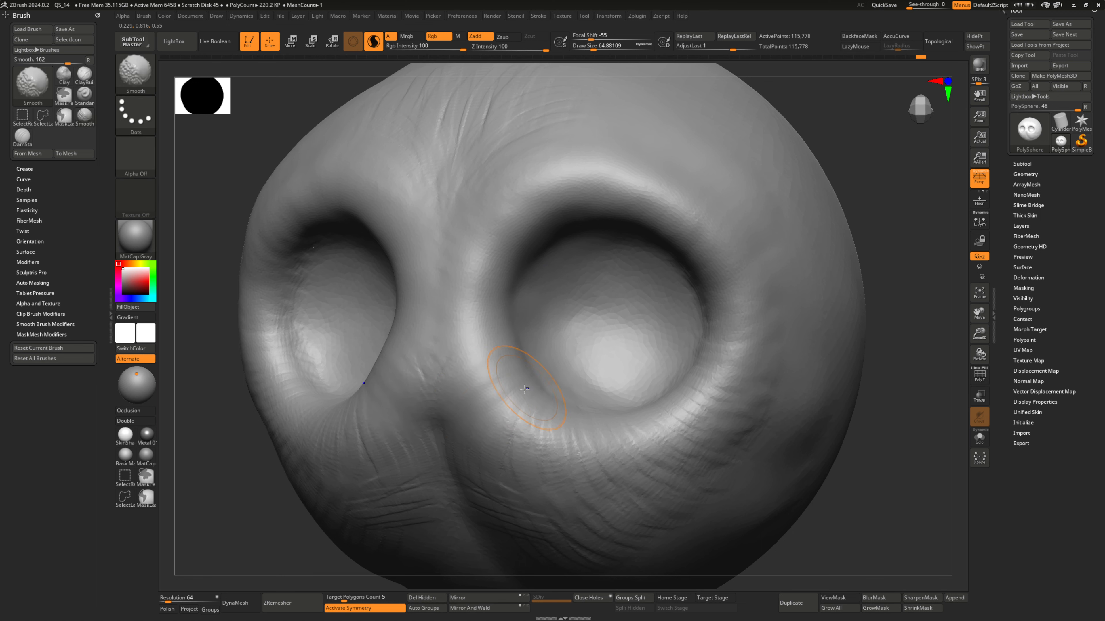
right_click_drag(553, 397, 636, 316)
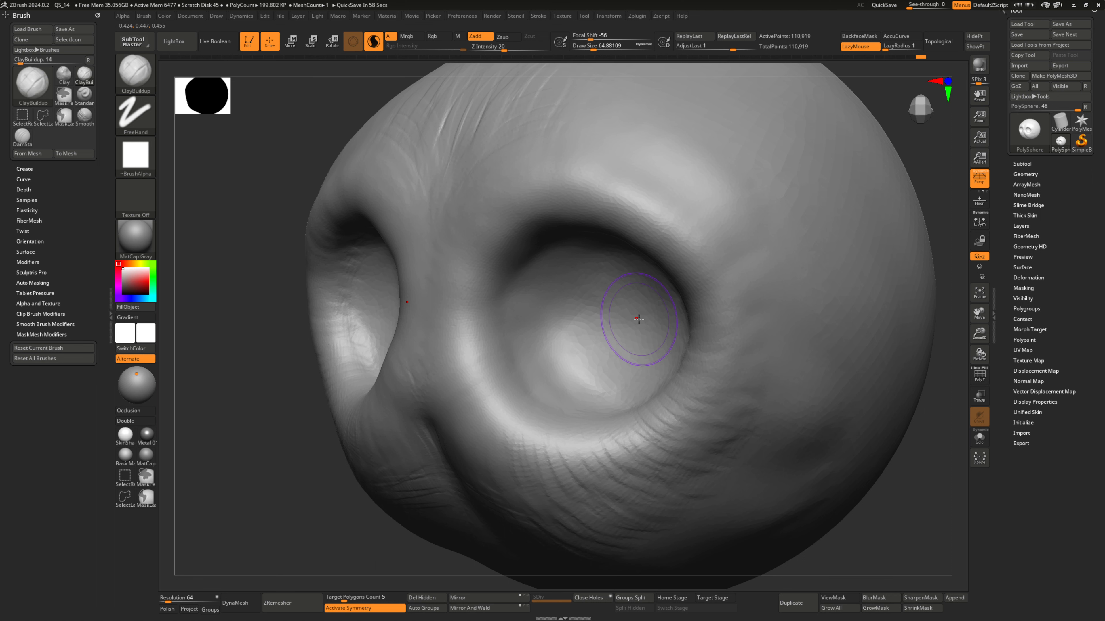
- Smooth the outer and lower socket rim, the brow and the strokes on the forehead
right_click_drag(639, 319, 604, 334)
mouse_move(616, 202)
right_mouse_down()
mouse_move(645, 217)
mouse_move(623, 325)
right_mouse_up()
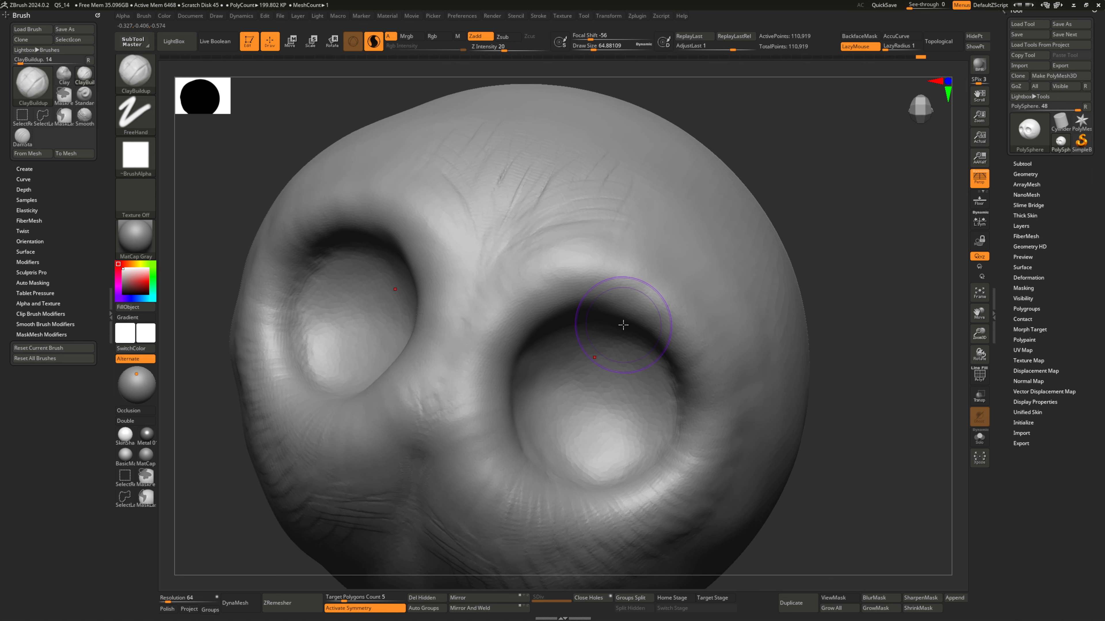
key("shift")
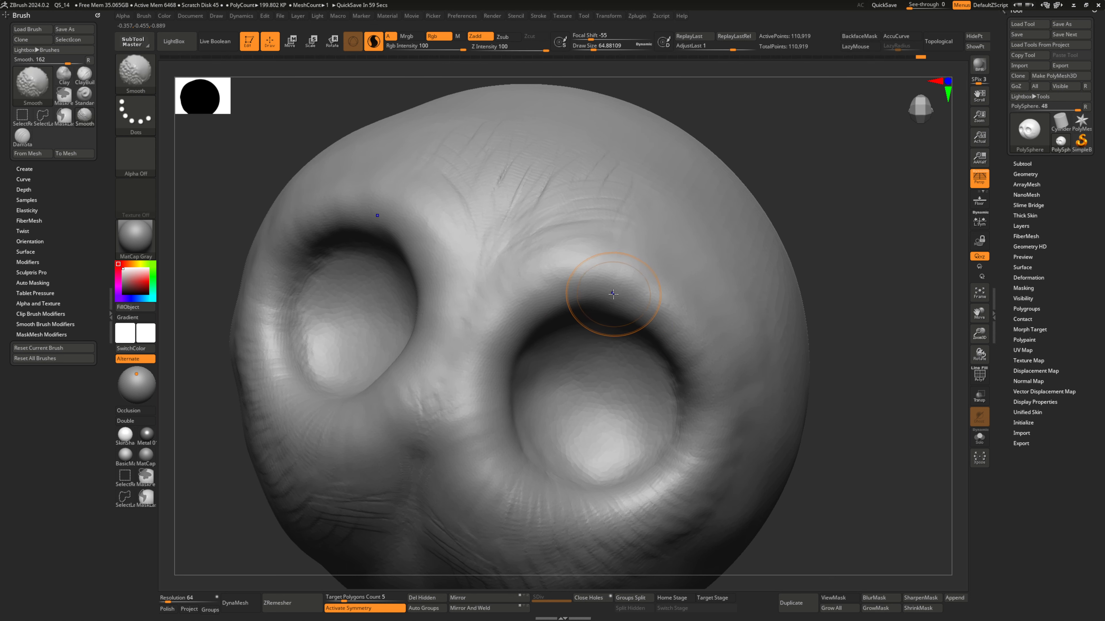
left_click_drag(651, 326, 686, 393, "shift")
left_click_drag(684, 457, 617, 508, "shift")
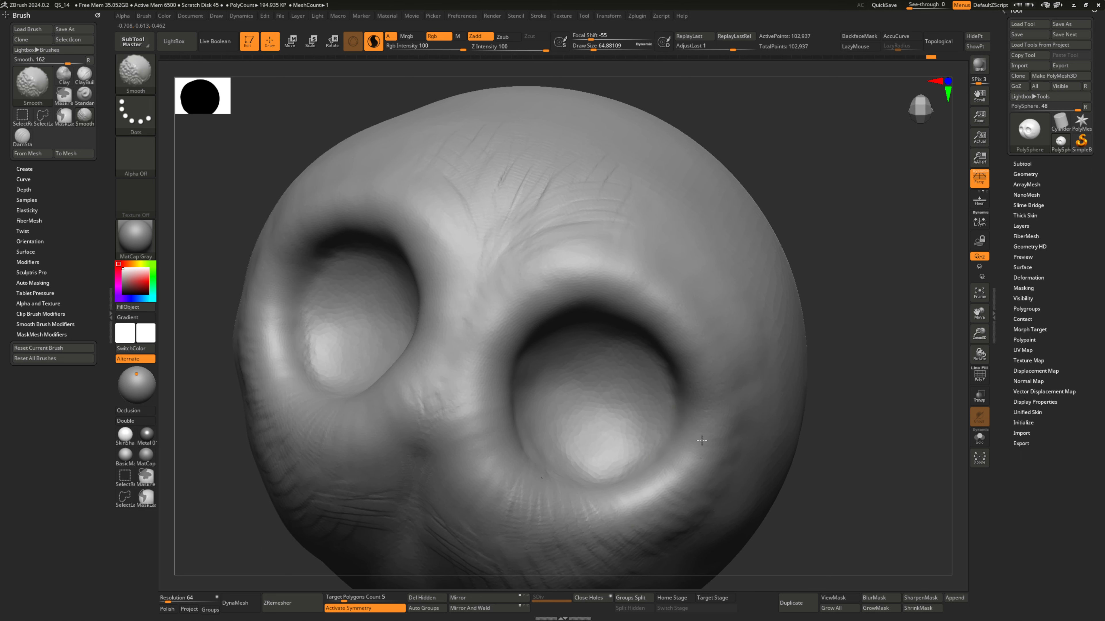
mouse_move(717, 371)
right_mouse_down()
mouse_move(700, 348)
mouse_move(573, 300)
right_mouse_up()
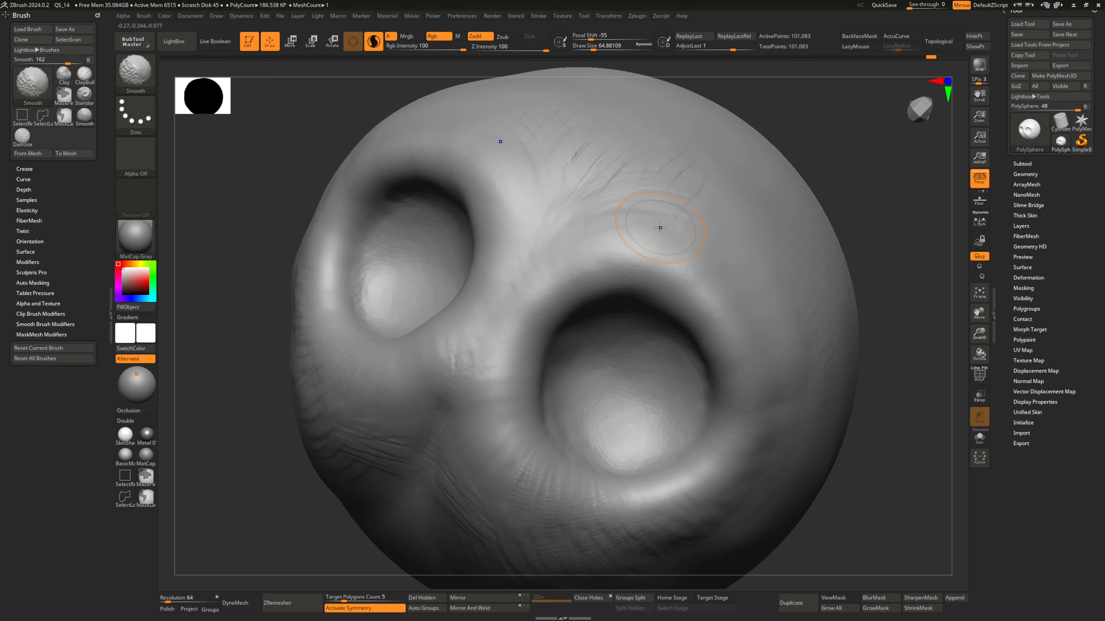
mouse_move(732, 193)
right_mouse_down()
mouse_move(666, 283)
mouse_move(569, 237)
mouse_move(545, 271)
mouse_move(592, 234)
mouse_move(588, 288)
right_mouse_up()
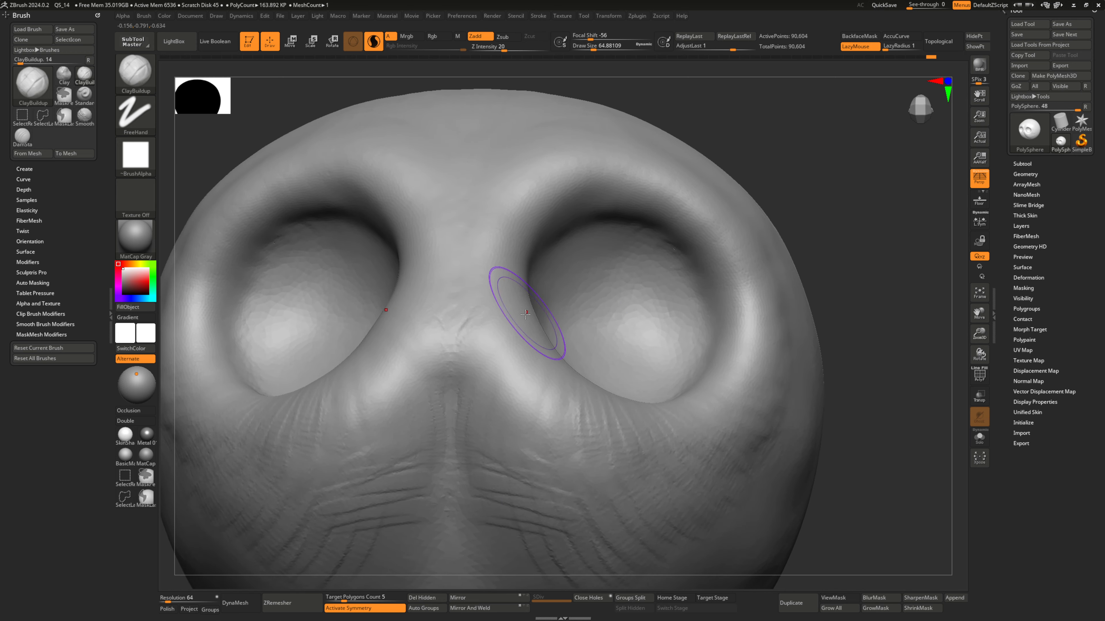
key("shift")
mouse_move(471, 340)
right_mouse_down()
mouse_move(572, 308)
mouse_move(636, 346)
mouse_move(487, 356)
mouse_move(609, 351)
mouse_move(563, 344)
mouse_move(607, 313)
mouse_move(585, 311)
mouse_move(583, 287)
mouse_move(584, 314)
mouse_move(572, 309)
mouse_move(587, 329)
mouse_move(567, 321)
right_mouse_up()
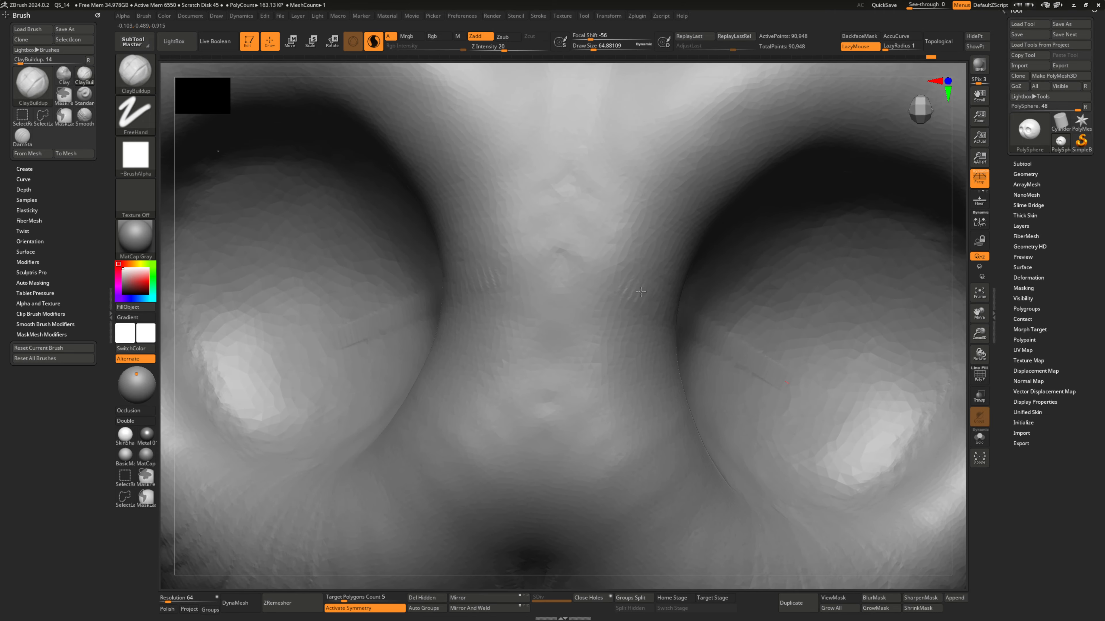
mouse_move(641, 292)
left_mouse_down()
mouse_move(641, 308)
mouse_move(655, 303)
left_mouse_up()
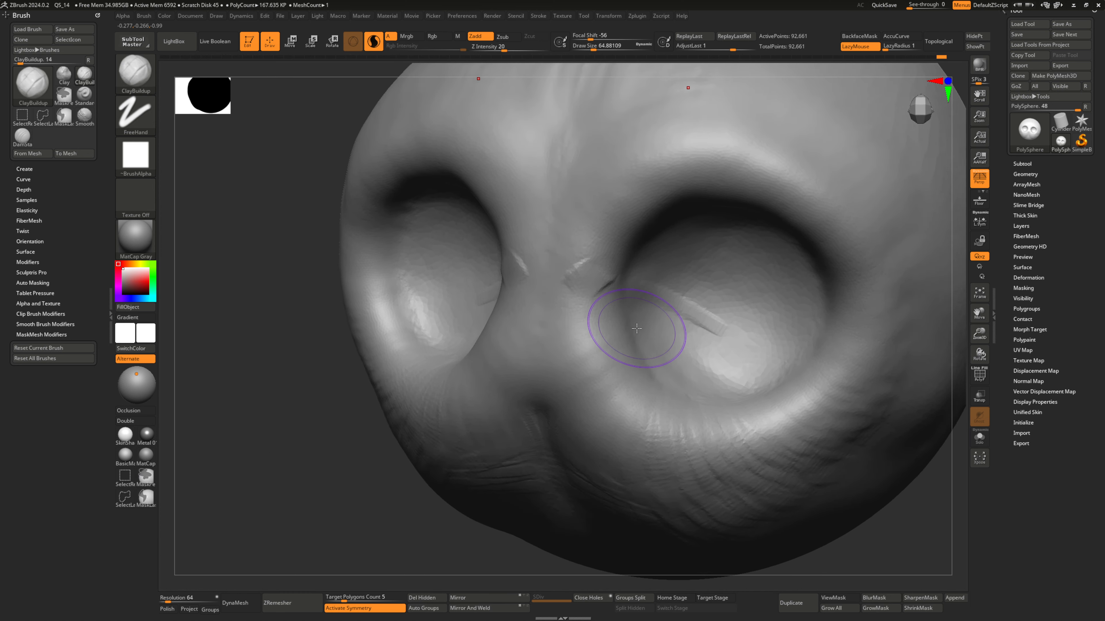
right_click_drag(636, 328, 595, 328)
key("ctrl+z")
key("ctrl+z")
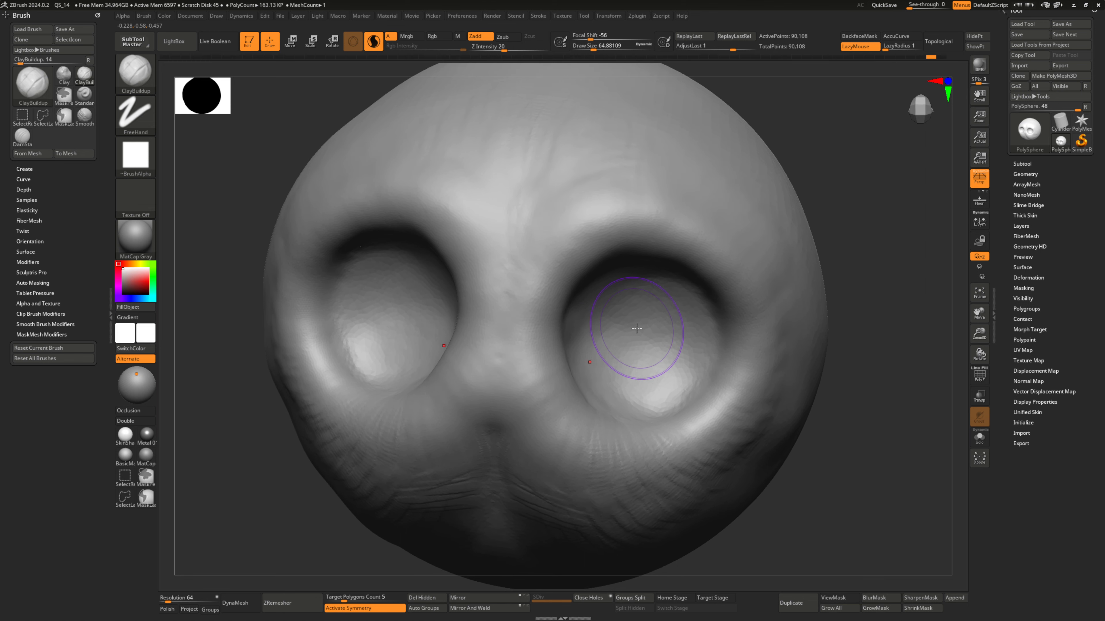
- Select the ClayBuildup brush again from the 3D sculpting brushes
mouse_move(636, 328)
right_mouse_down()
mouse_move(621, 348)
mouse_move(636, 333)
mouse_move(673, 339)
mouse_move(640, 331)
mouse_move(650, 329)
mouse_move(654, 348)
mouse_move(602, 314)
mouse_move(639, 327)
mouse_move(642, 354)
mouse_move(638, 282)
right_mouse_up()
mouse_move(637, 328)
right_mouse_down()
mouse_move(638, 338)
mouse_move(584, 338)
mouse_move(605, 325)
right_mouse_up()
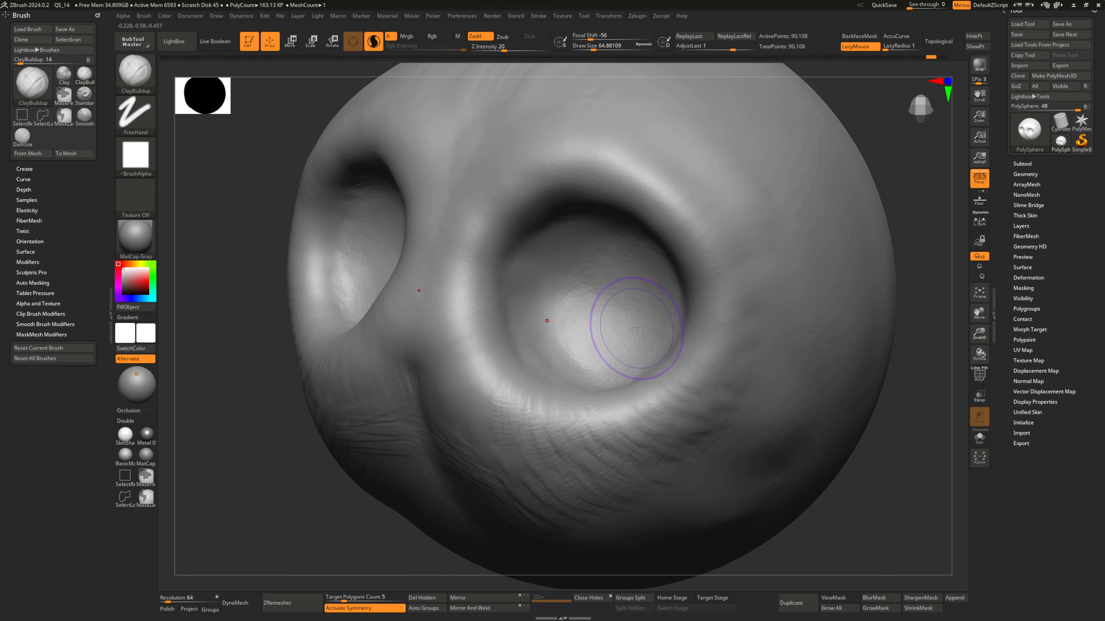
right_click_drag(636, 328, 638, 327)
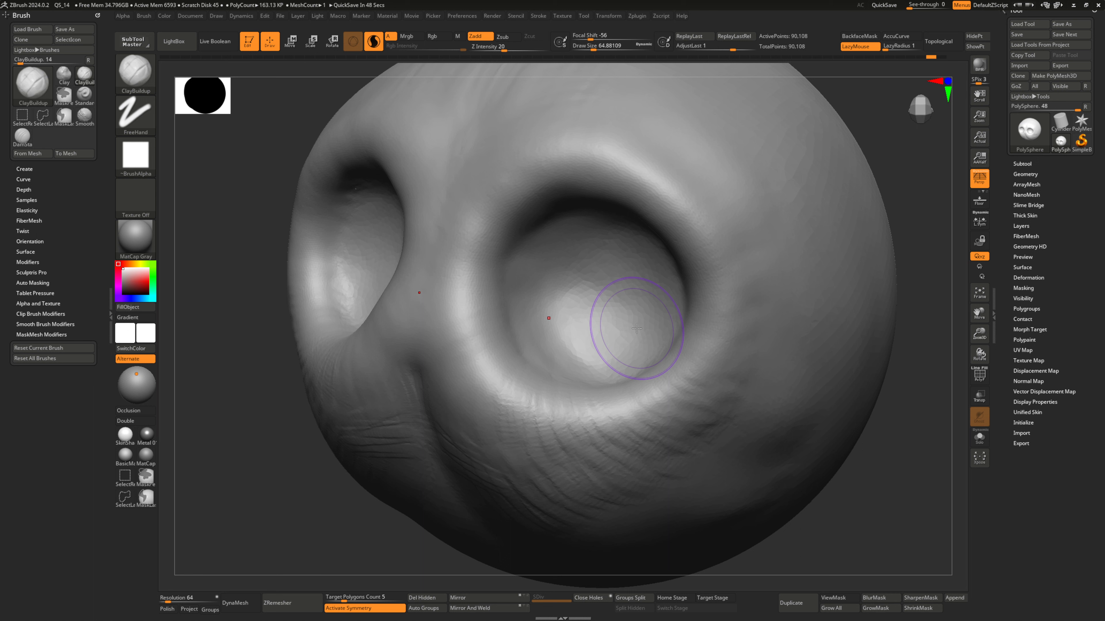
key("b")
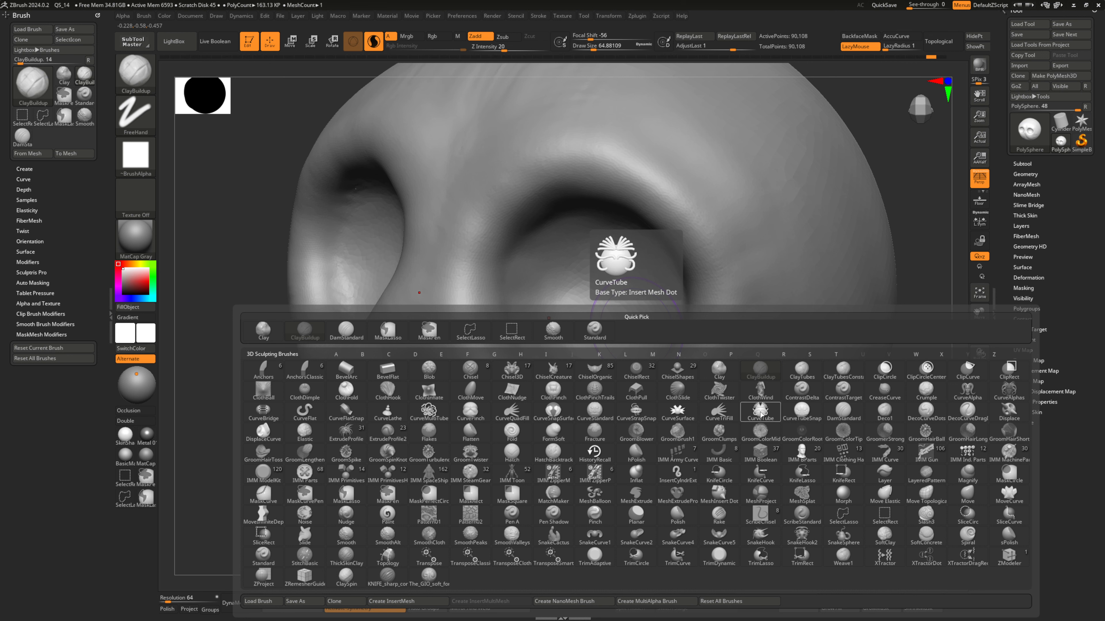
left_click(753, 371)
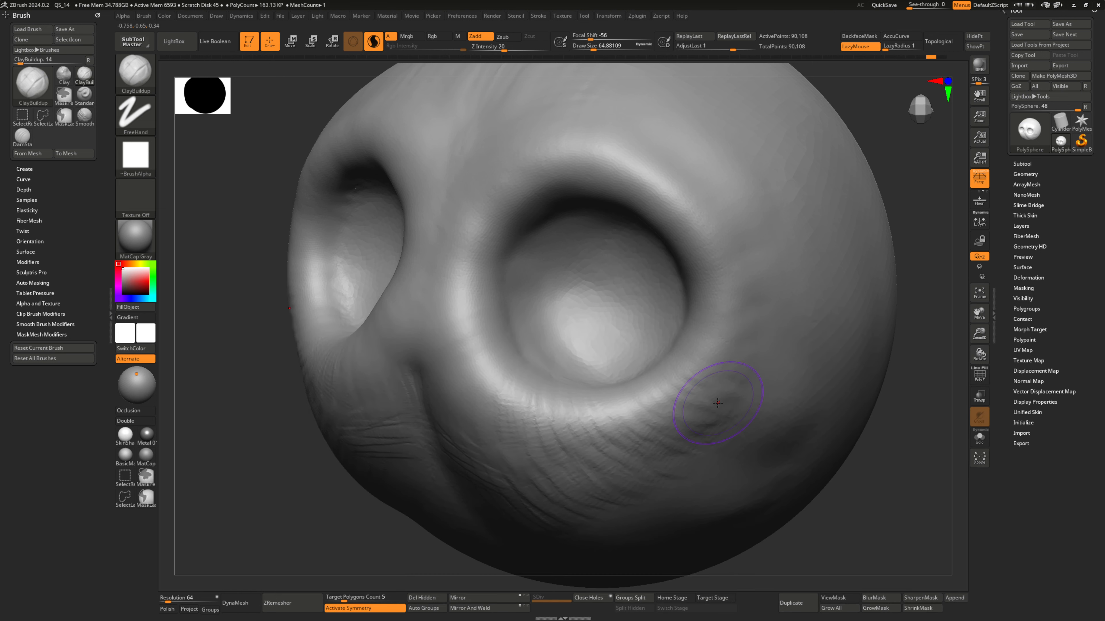
- Build up the lower inner socket rim and the area just below it with ClayBuildup strokes
left_click_drag(493, 365, 507, 349)
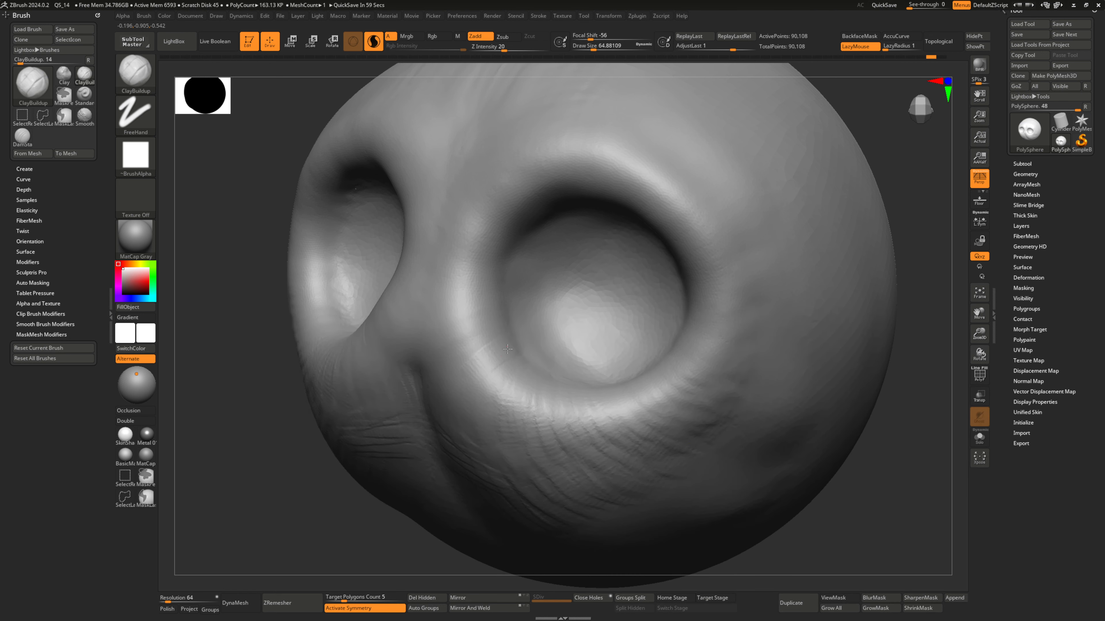
left_click_drag(494, 400, 559, 449)
- Try a DamStandard groove across the inner socket rim beside the nose, and undo it
key("b")
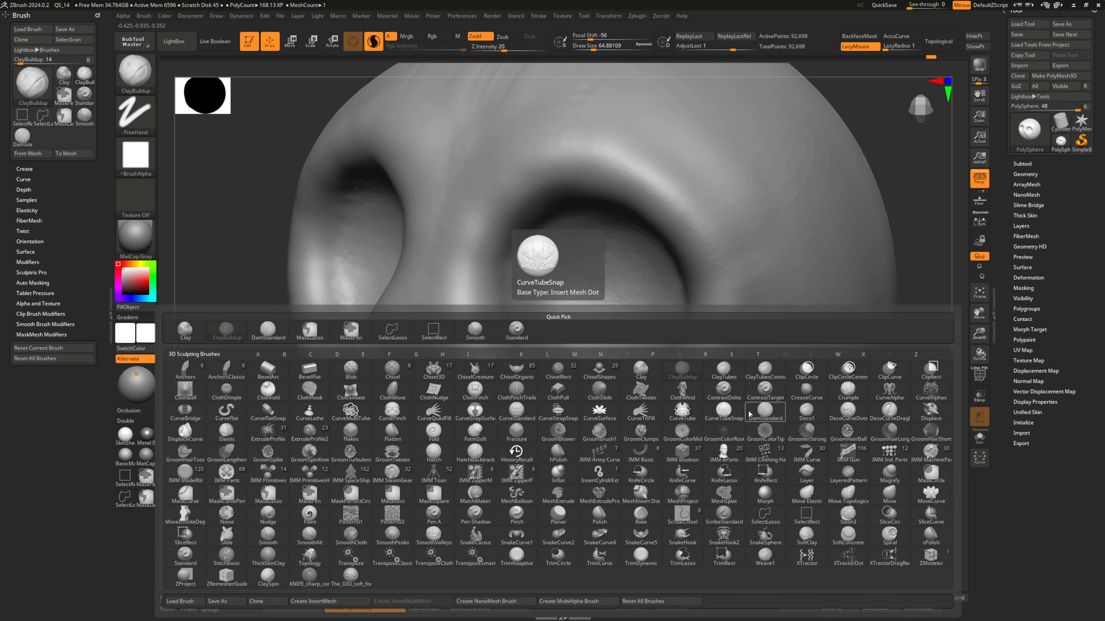
left_click(764, 412)
mouse_move(458, 371)
left_mouse_down()
mouse_move(456, 357)
mouse_move(480, 357)
mouse_move(504, 331)
left_mouse_up()
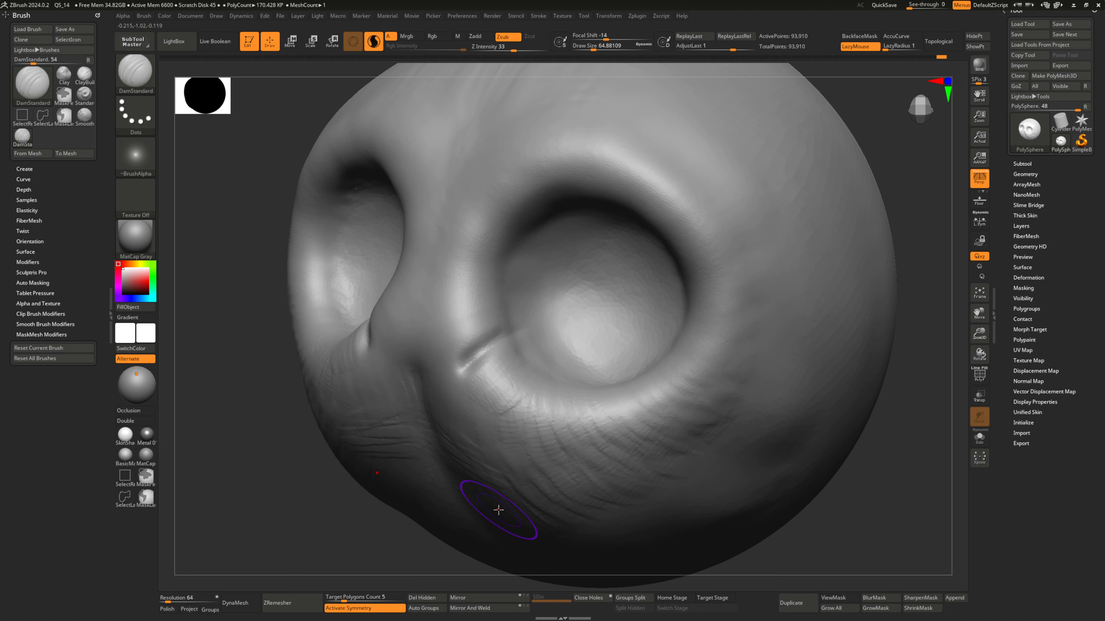
key("b")
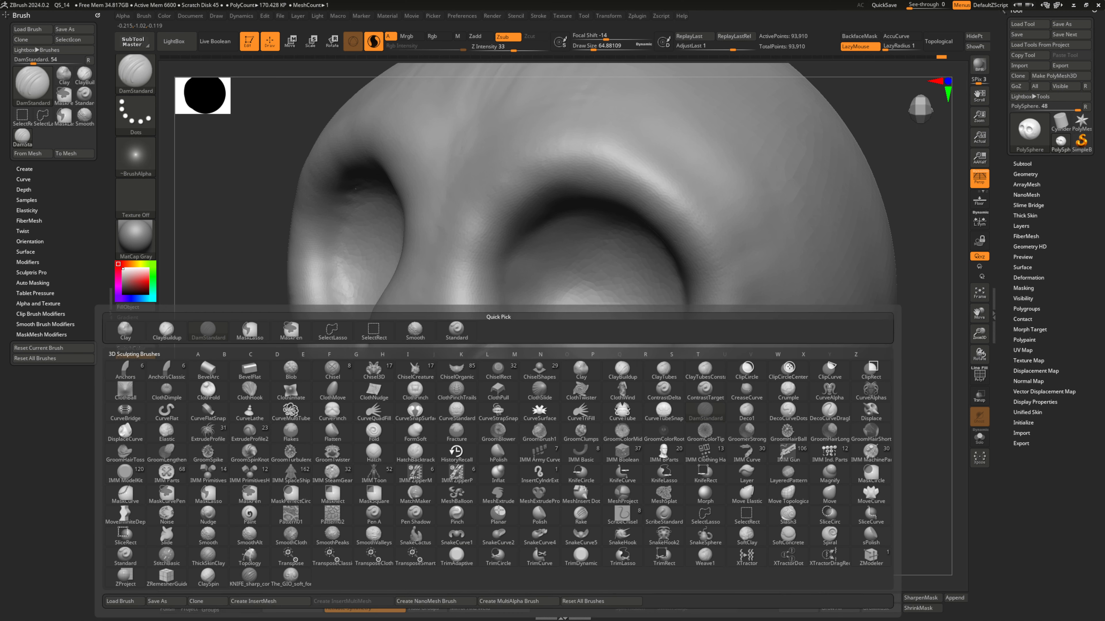
key("Escape")
key("ctrl+z")
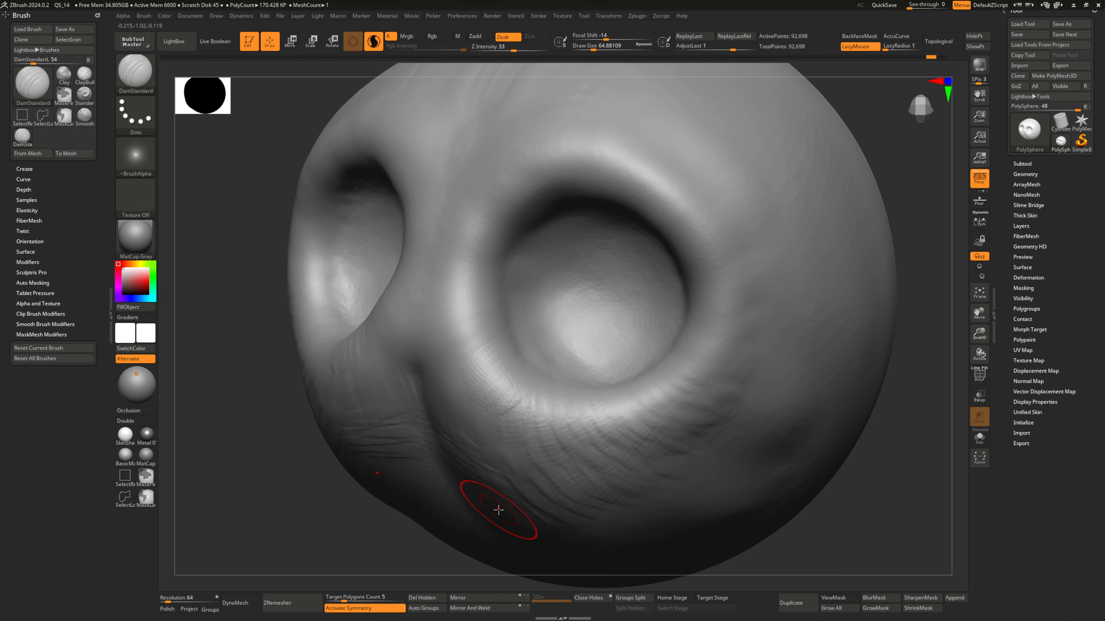
- Try a ClayBuildup stroke and a DamStandard cut across the inner socket rim, and undo both
key("b")
key("c")
key("b")
left_click_drag(496, 269, 440, 320)
key("b")
key("d")
key("s")
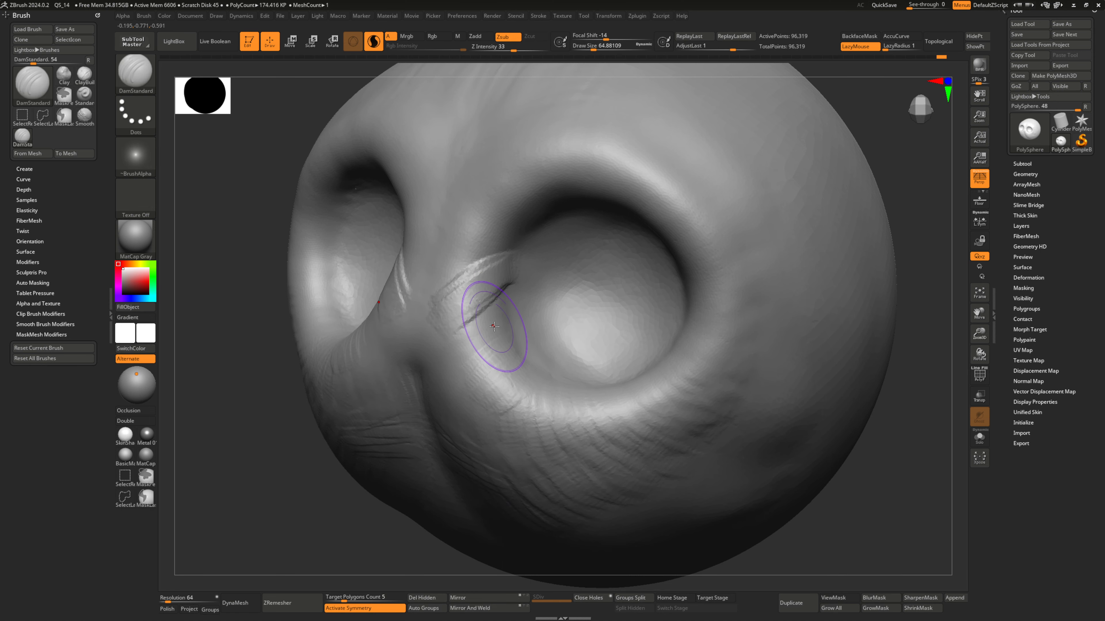
left_click_drag(513, 282, 449, 335)
key("ctrl+z")
key("ctrl+z")
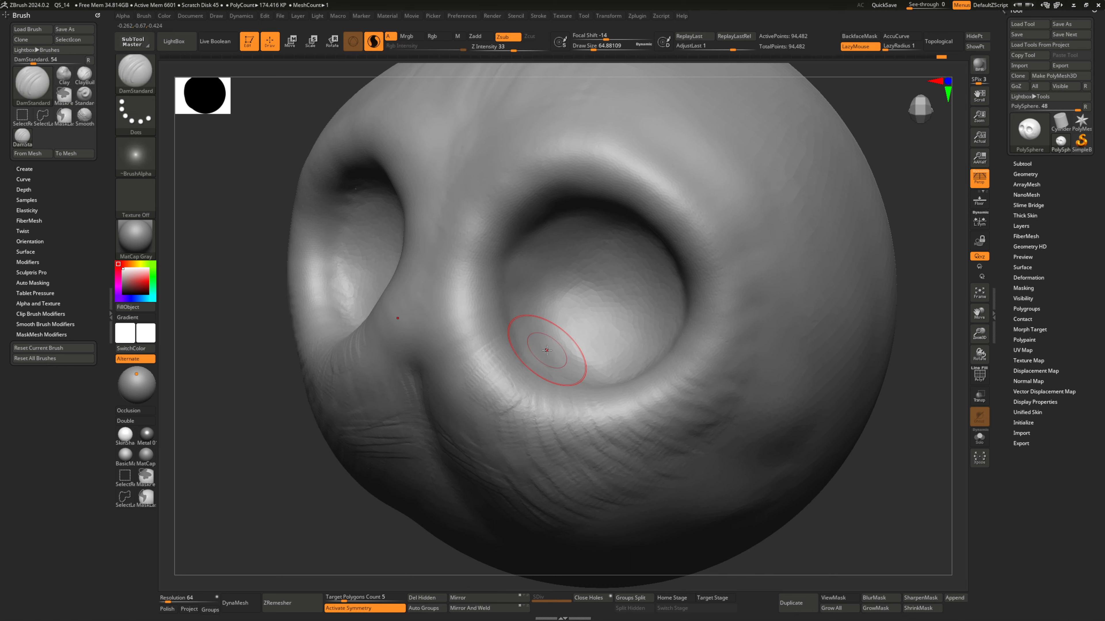
- Try another short DamStandard cut on the inner rim, undo it, and switch back to ClayBuildup
key("b")
key("d")
key("s")
mouse_move(492, 277)
left_mouse_down()
mouse_move(452, 311)
mouse_move(477, 304)
left_mouse_up()
key("ctrl+z")
key("b")
key("c")
key("b")
key("ctrl+z")
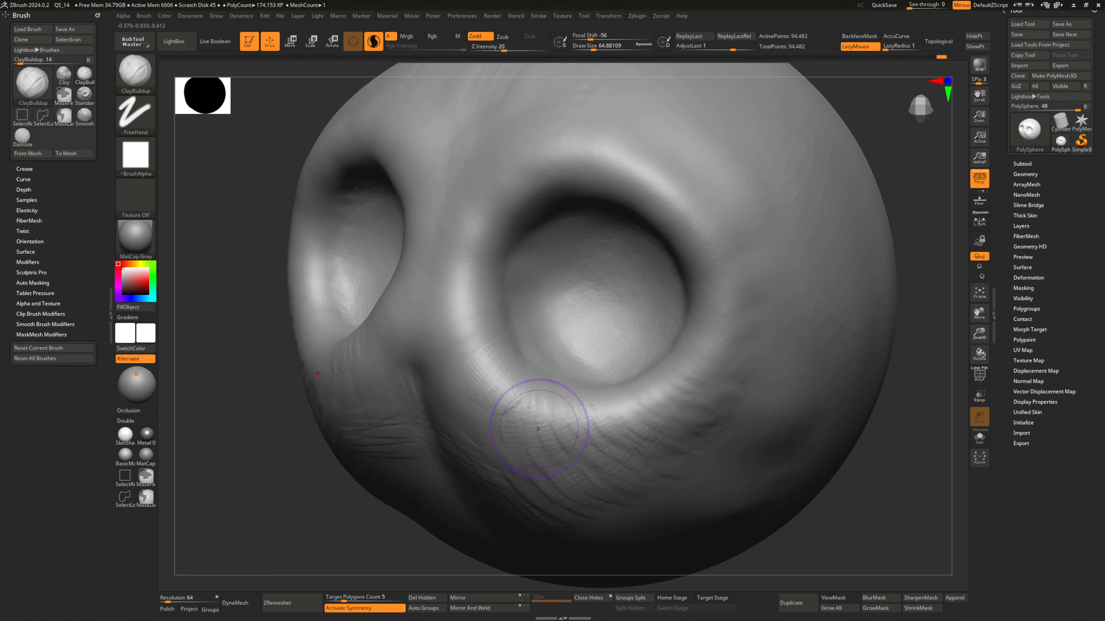
- Lay ClayBuildup strokes diagonally across the inner socket rim beside the nose bridge
mouse_move(533, 387)
right_mouse_down("ctrl")
mouse_move(501, 360)
mouse_move(555, 361)
right_mouse_up("ctrl")
key("b")
key("c")
key("b")
mouse_move(476, 321)
left_mouse_down()
mouse_move(501, 295)
mouse_move(478, 335)
left_mouse_up()
right_click_drag(496, 362, 492, 353)
- Switch the sculpting brush to ClayTubes for the inner brow corner
key("s")
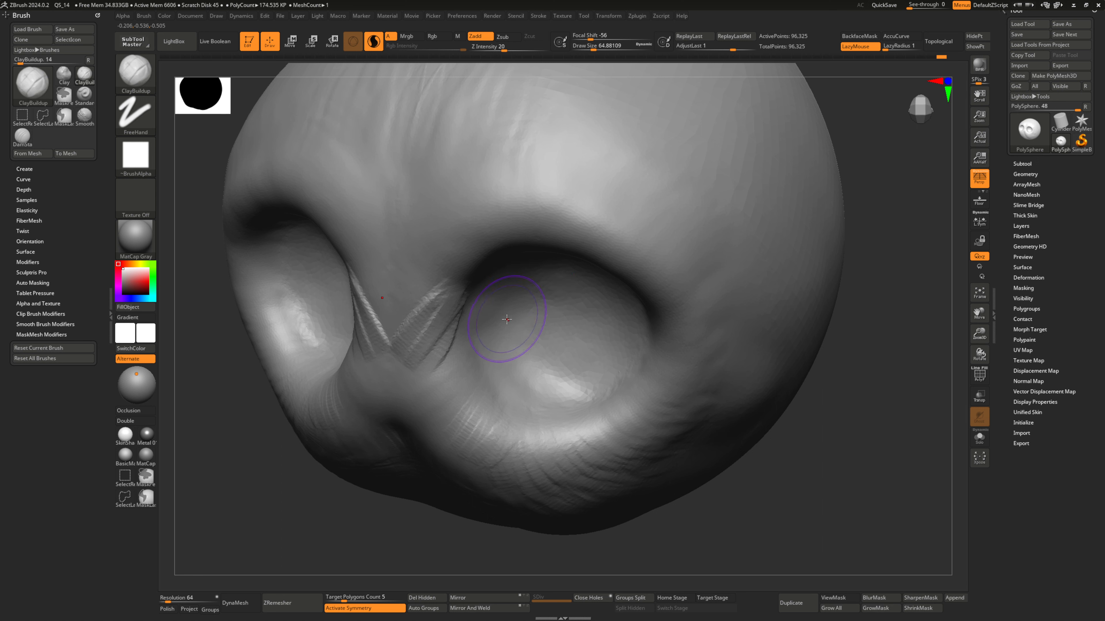
key("d")
key("Escape")
key("b")
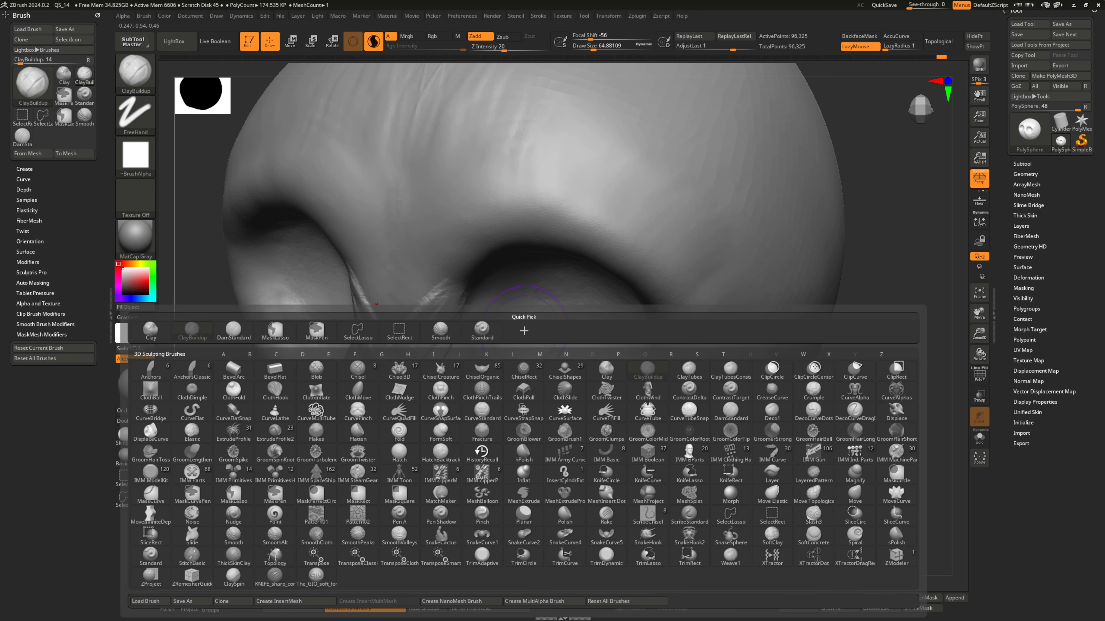
key("c")
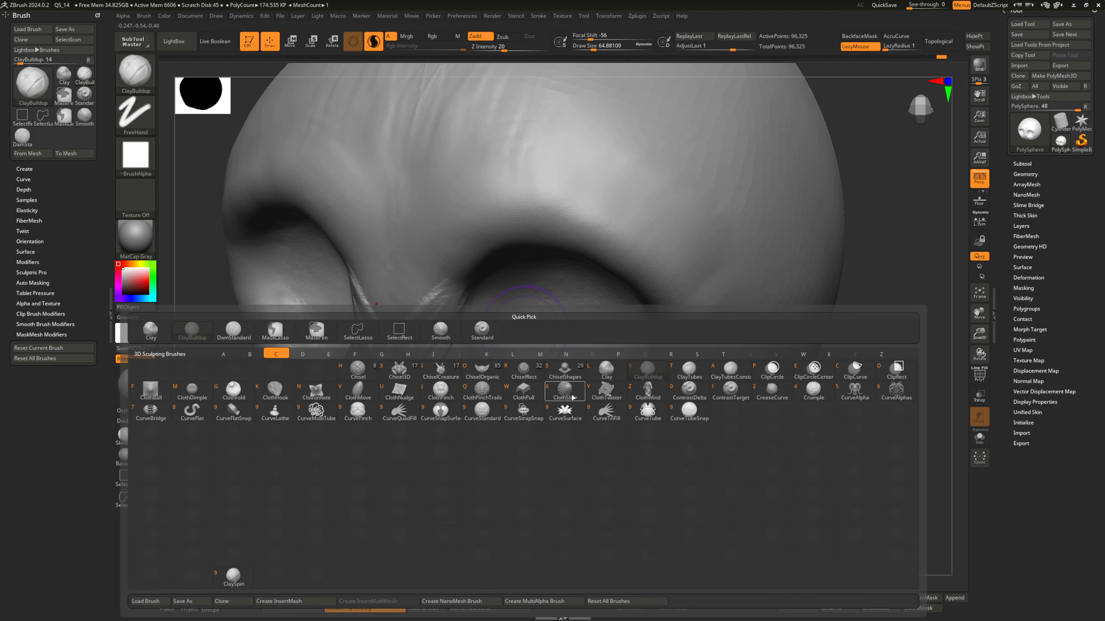
key("t")
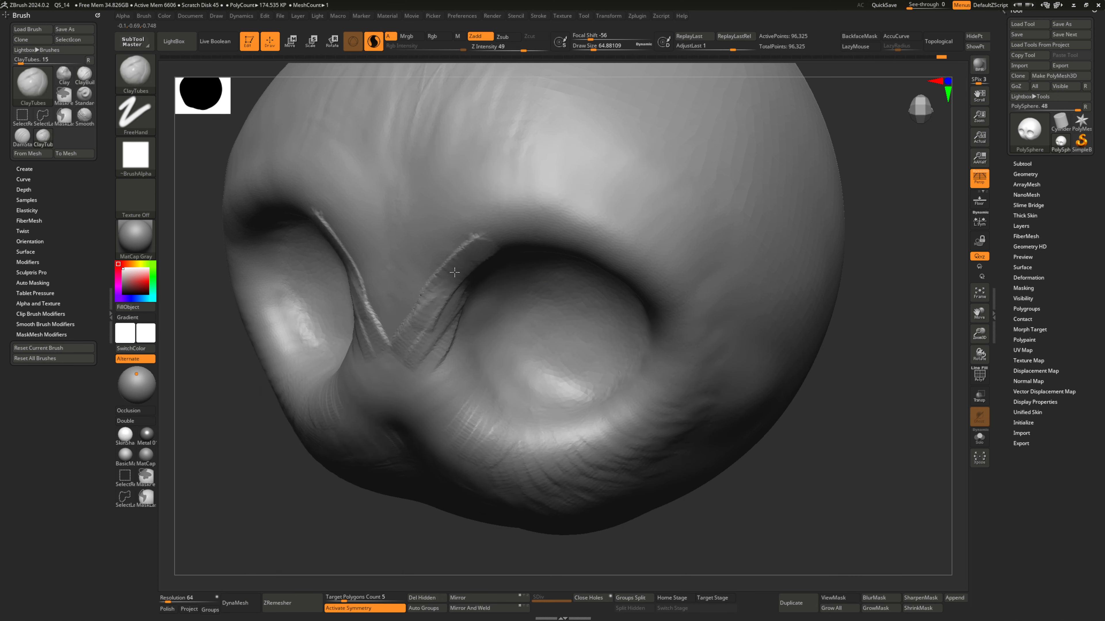
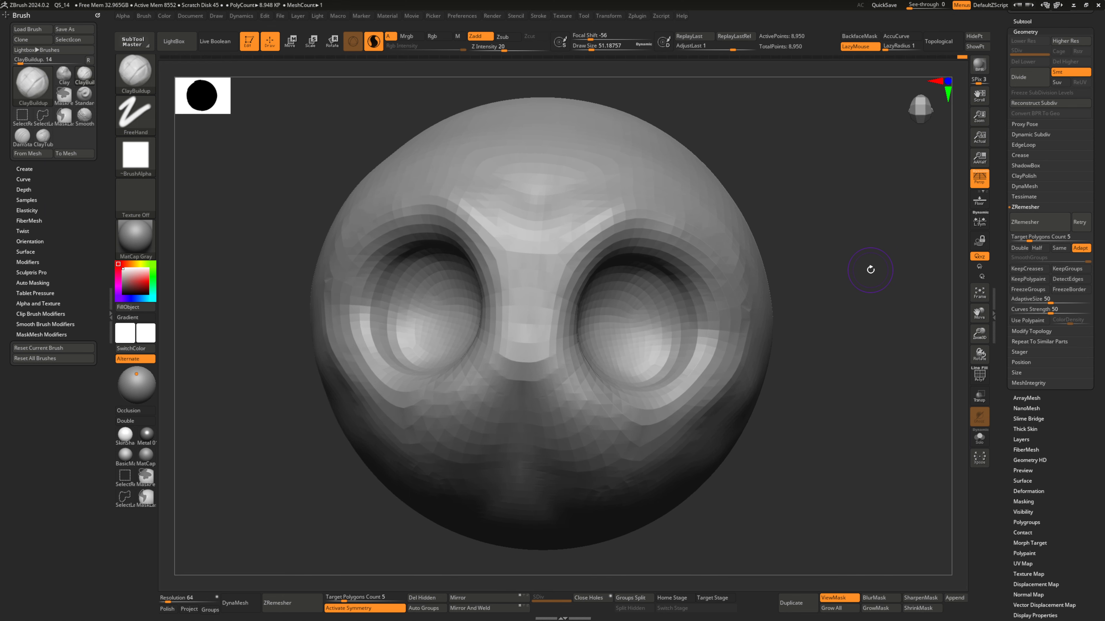
- Inspect the low-poly mesh's wireframe around the eye sockets and nose bridge, and hide it again
key("shift+f")
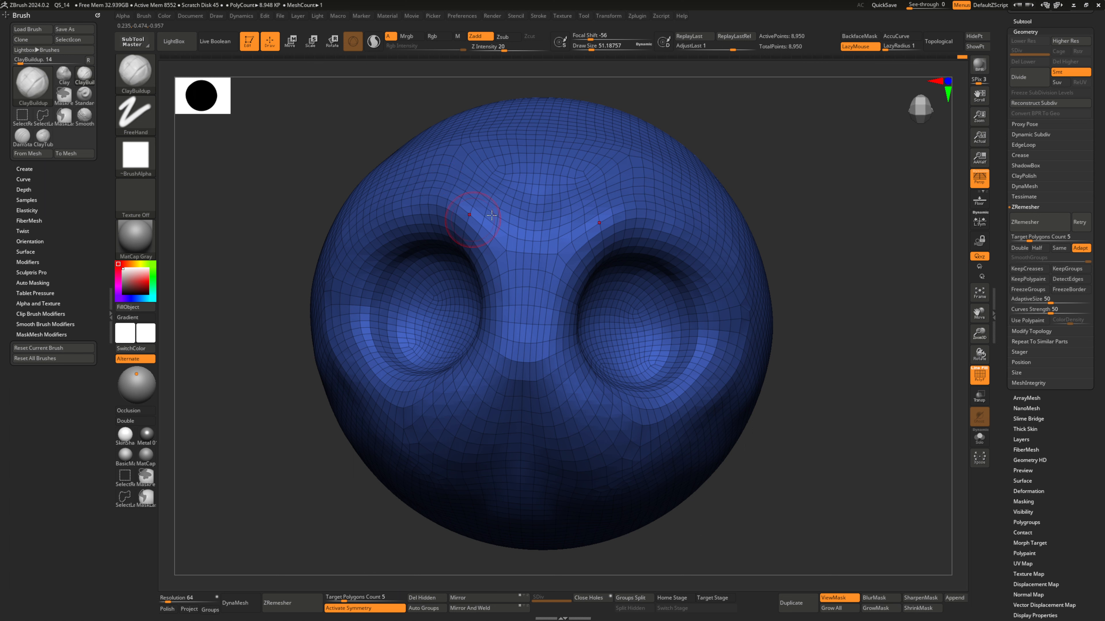
key("shift+f")
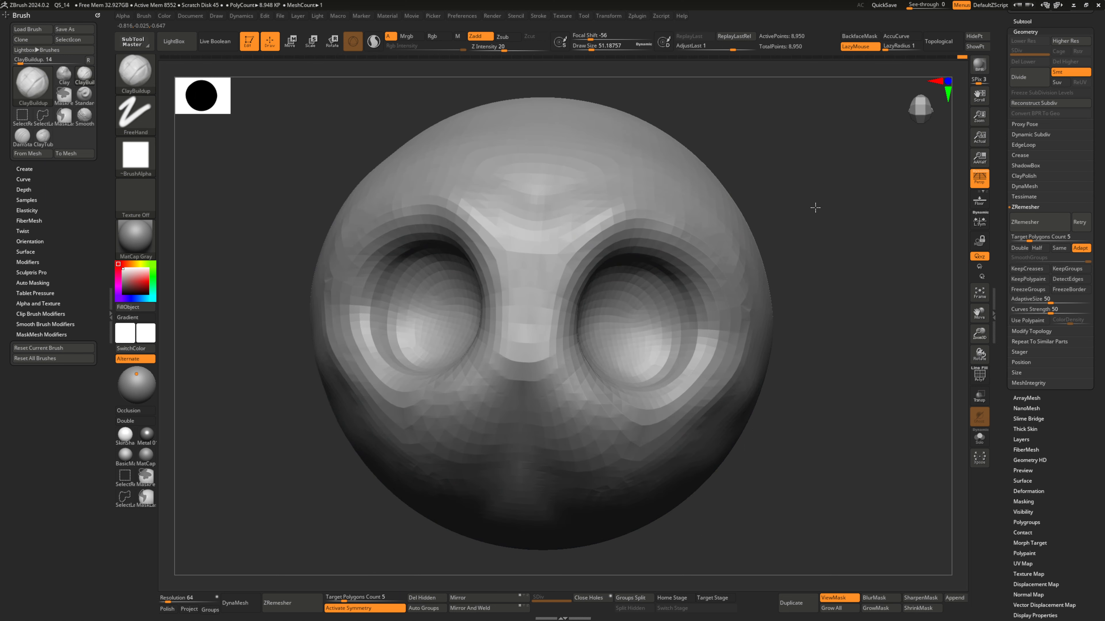
left_click_drag(815, 208, 811, 197)
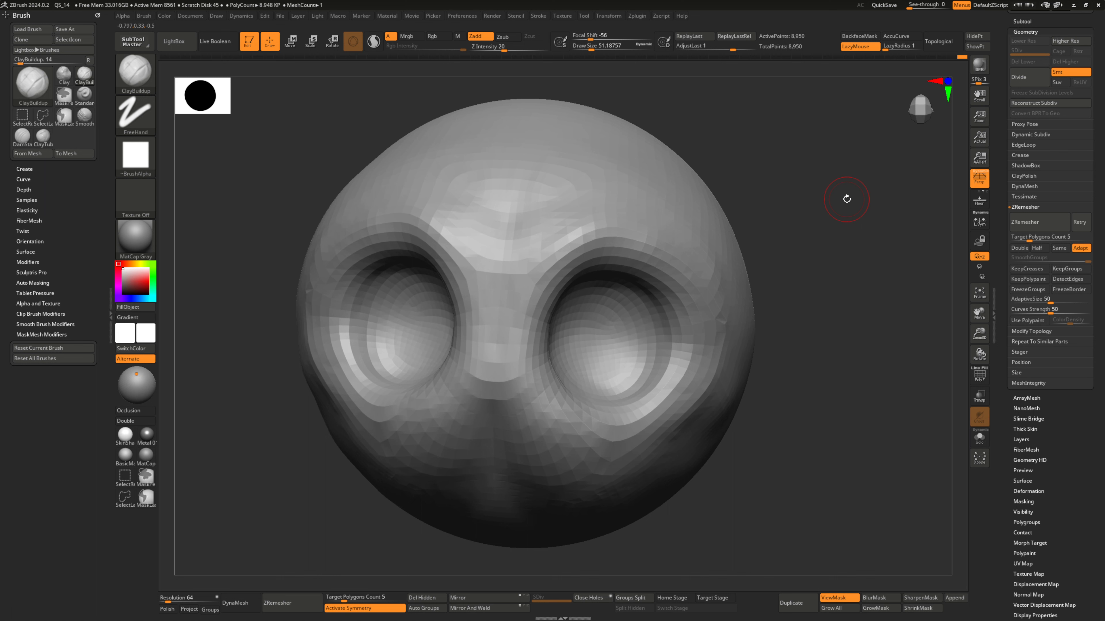
- Subdivide the low-poly mesh repeatedly up to subdivision level 7
key("ctrl+d")
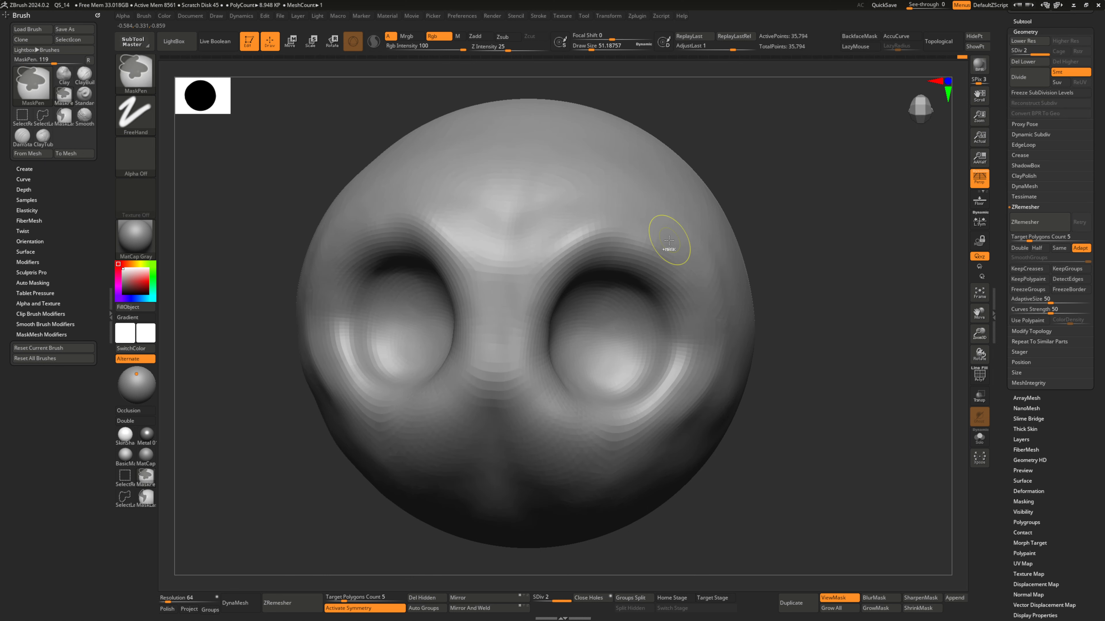
key("ctrl+d")
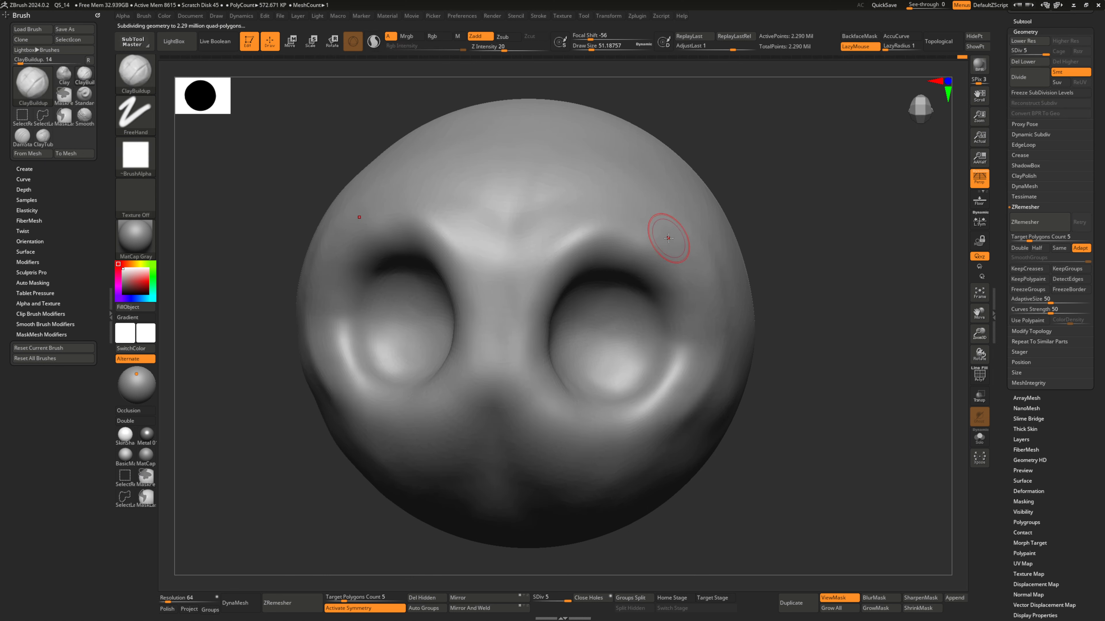
key("ctrl+d")
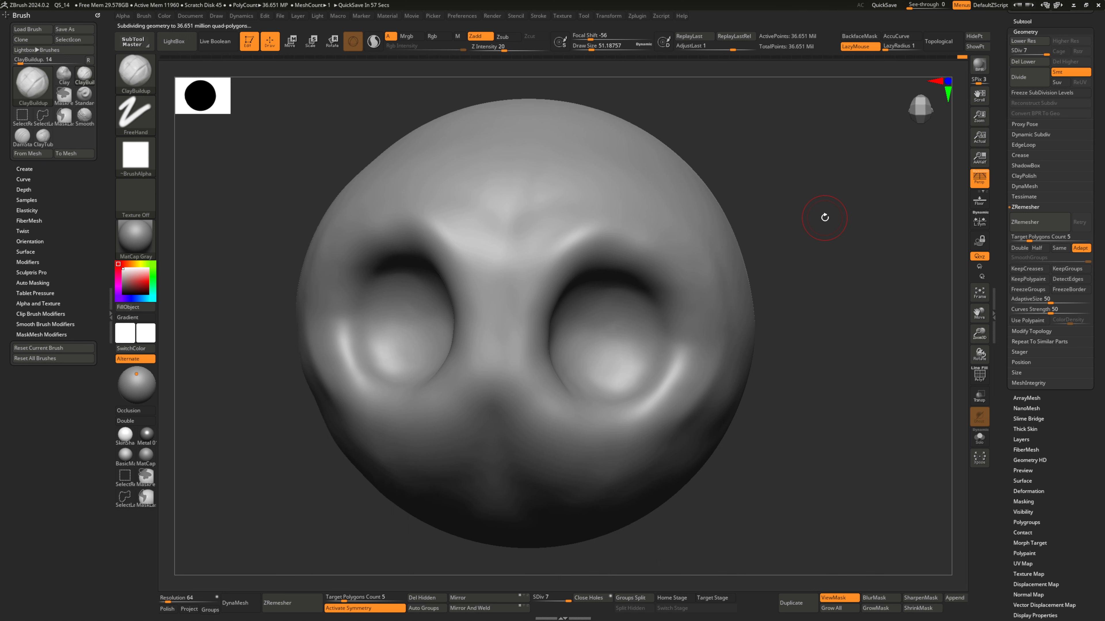
left_click_drag(824, 217, 824, 217)
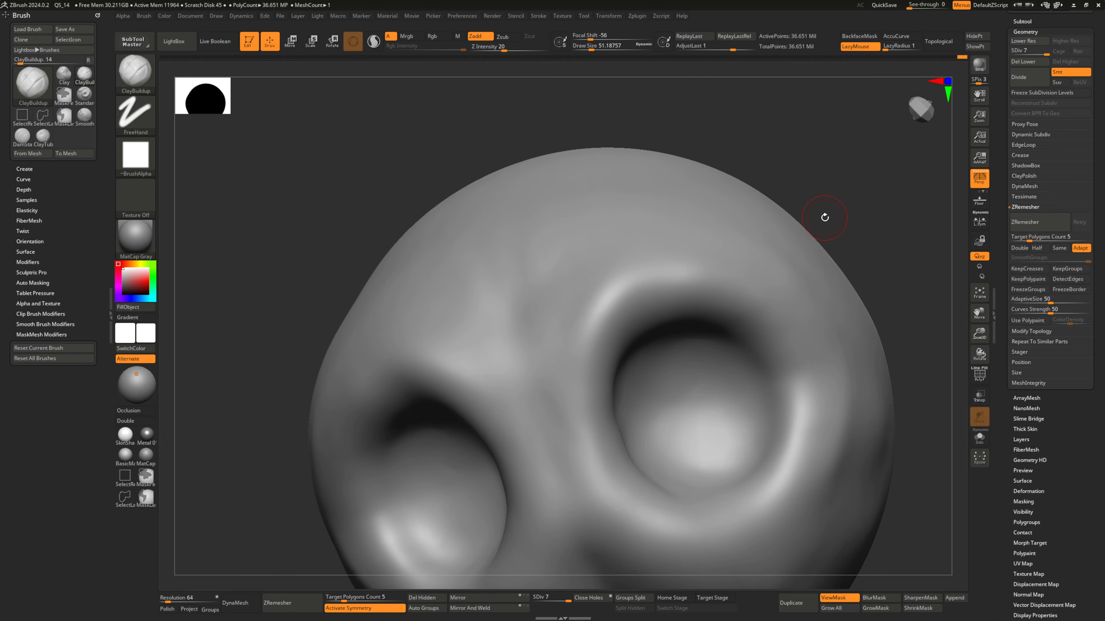
right_click_drag(824, 217, 824, 217)
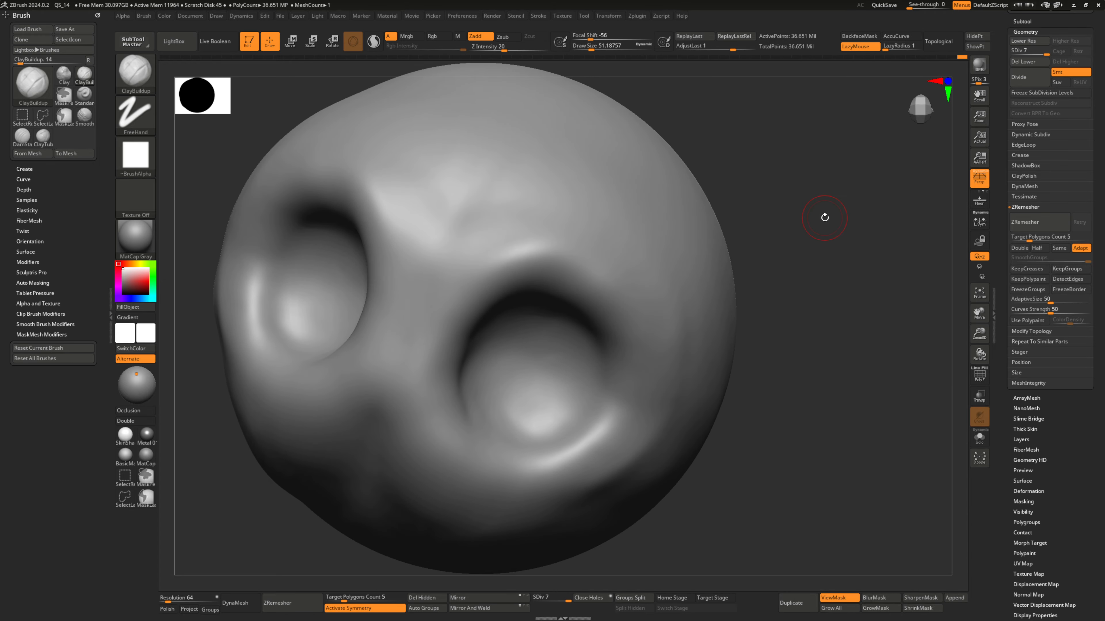
right_click_drag(824, 217, 825, 217)
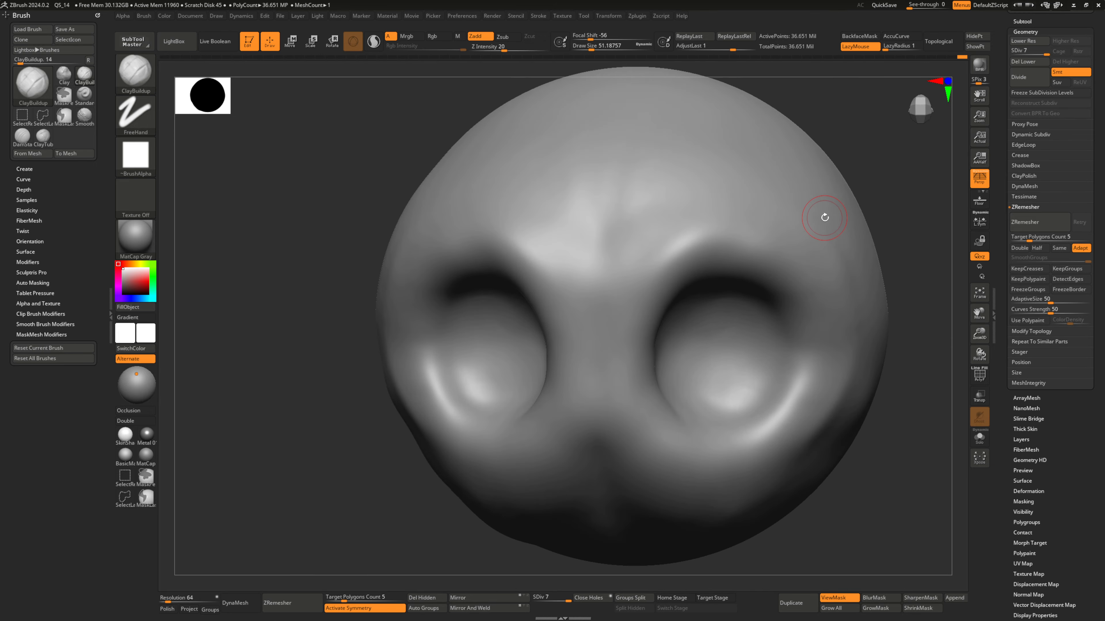
key("shift")
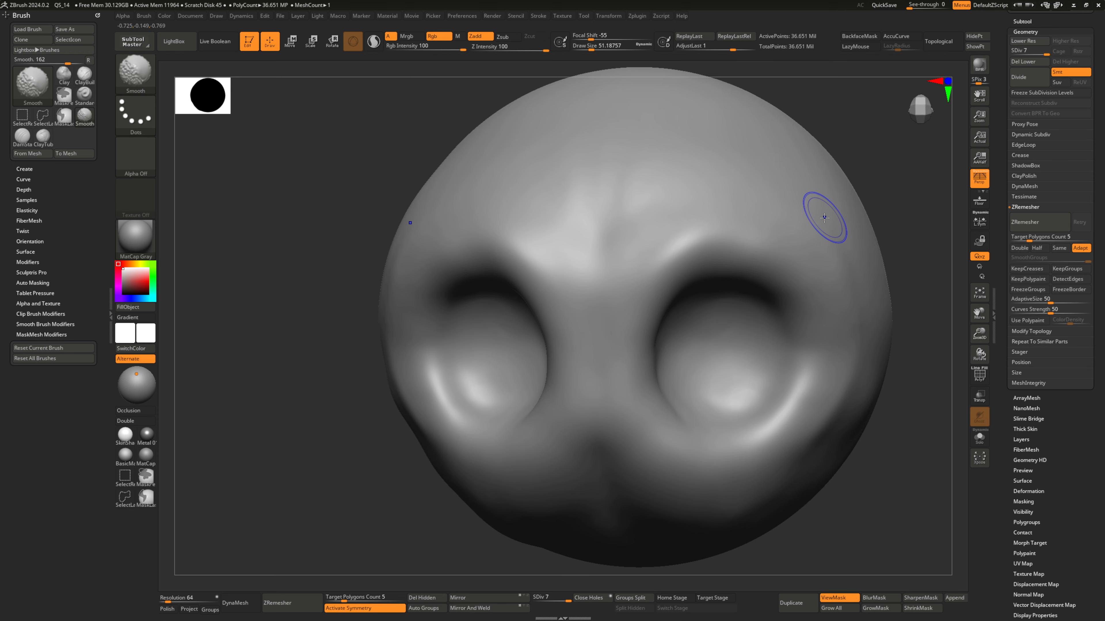
right_click_drag(825, 217, 824, 218)
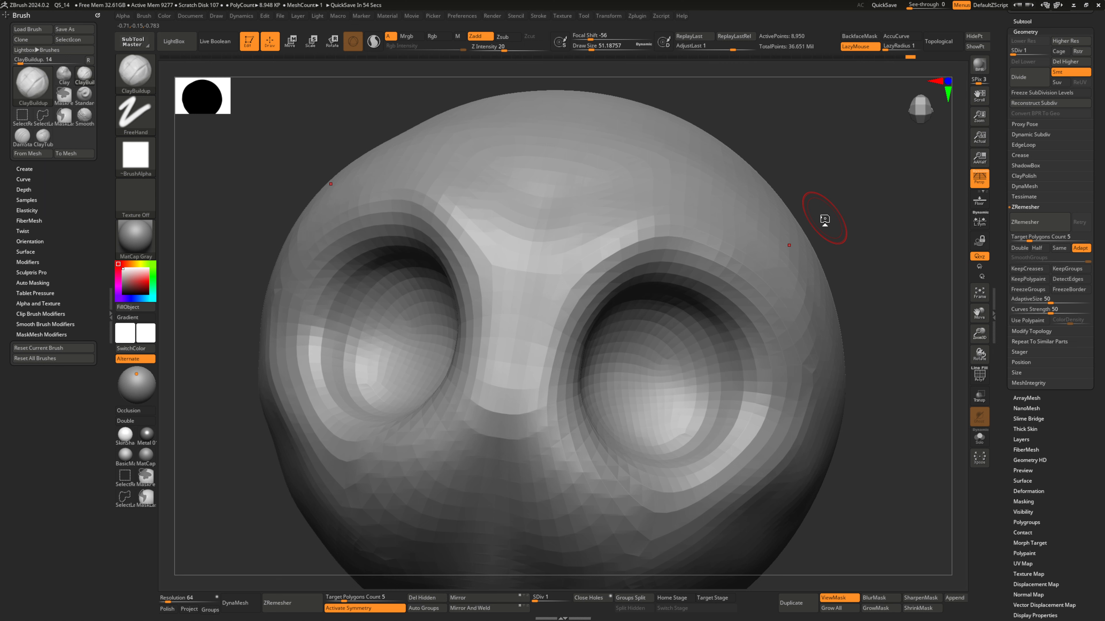
- Step the mesh back up from subdivision level 1 to level 7
key("d")
key("d")
key("d")
key("d")
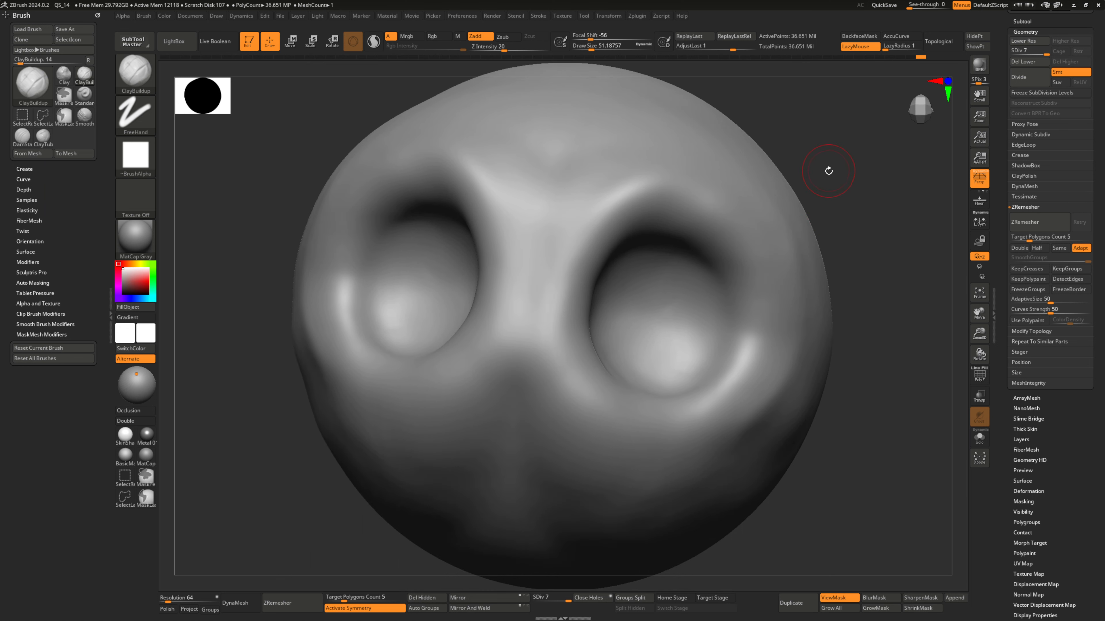
- Set the draw size to about 49 and add short diagonal ClayBuildup strokes on the brow above the socket
key("s")
left_click_drag(838, 176, 834, 176)
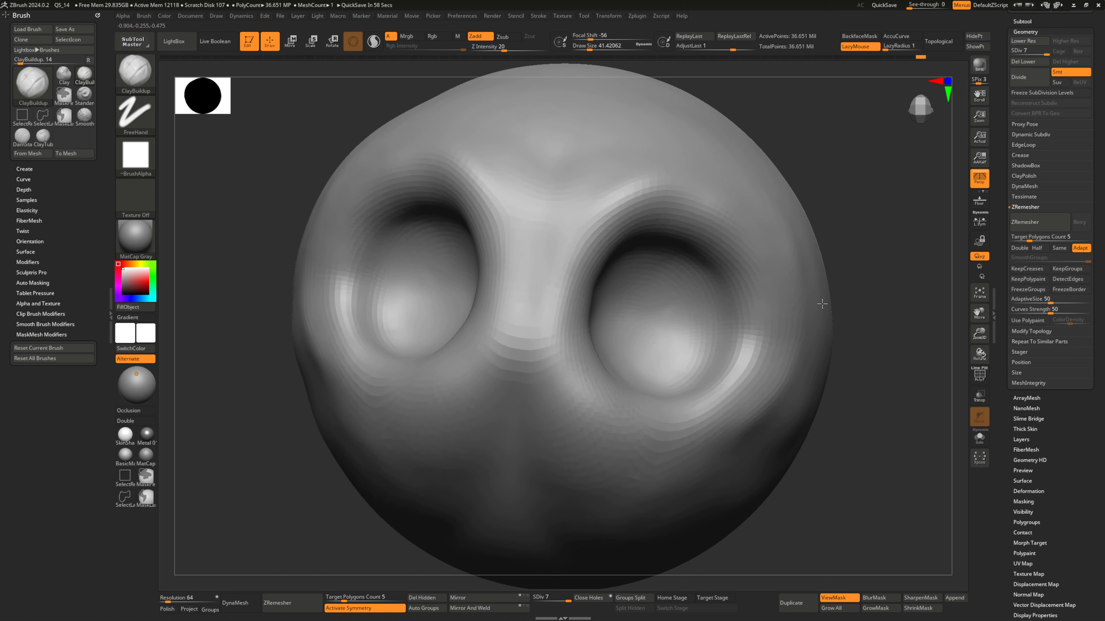
right_click_drag(821, 303, 772, 306, "ctrl")
right_click_drag(661, 346, 613, 337, "alt")
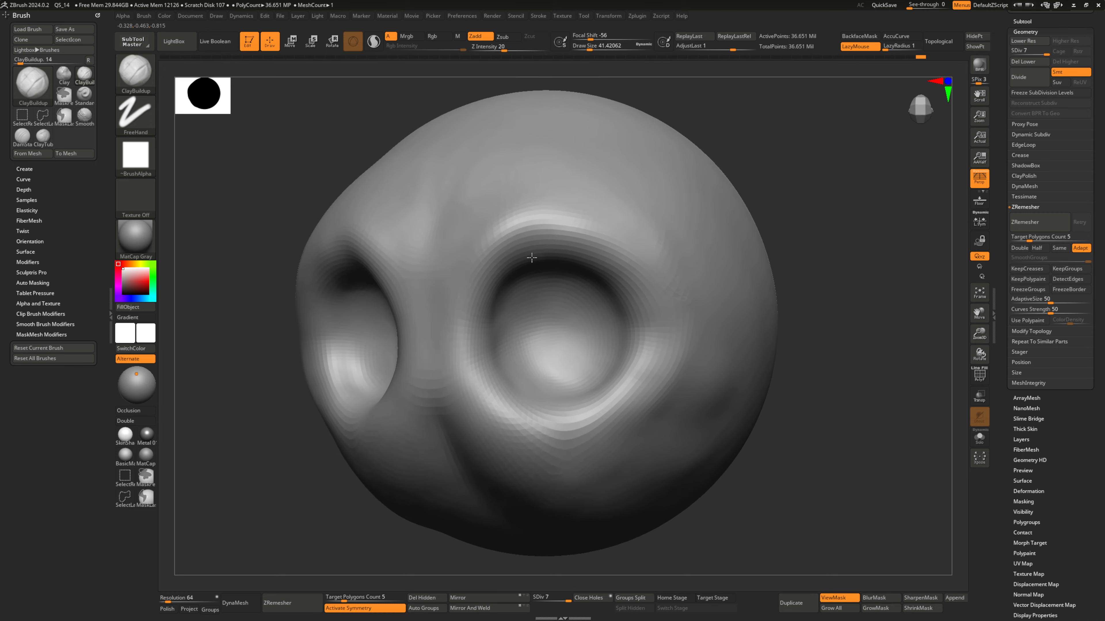
right_click_drag(511, 241, 502, 268, "alt")
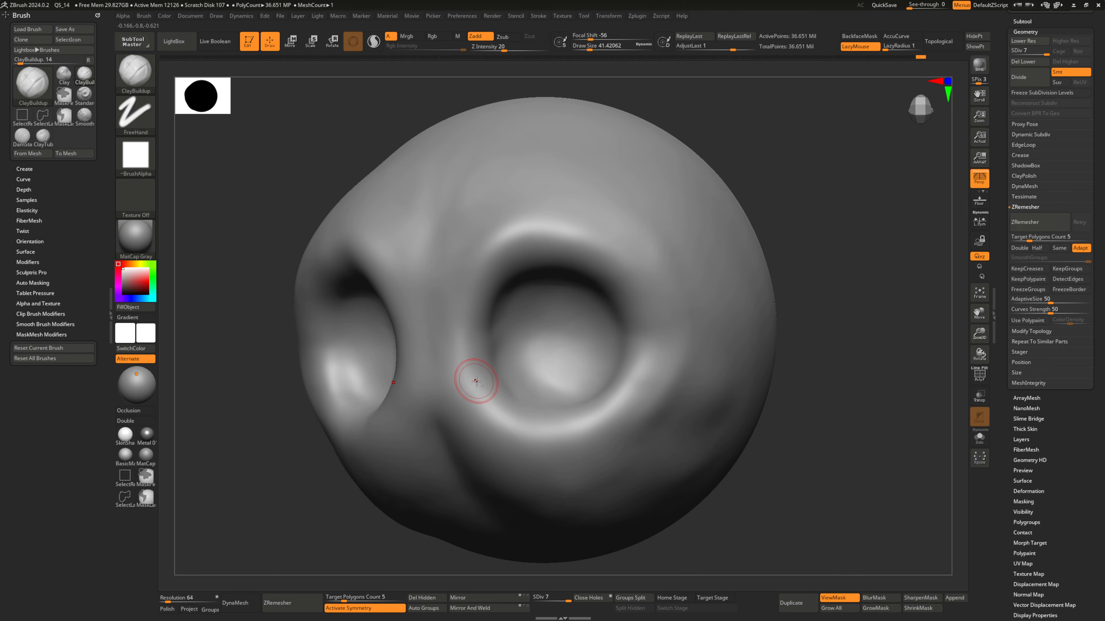
mouse_move(543, 344)
right_mouse_down("alt")
mouse_move(504, 328)
mouse_move(520, 295)
mouse_move(513, 267)
mouse_move(812, 260)
mouse_move(524, 402)
mouse_move(576, 316)
mouse_move(630, 356)
mouse_move(534, 332)
mouse_move(570, 328)
mouse_move(540, 354)
mouse_move(622, 370)
mouse_move(630, 349)
mouse_move(693, 324)
mouse_move(485, 364)
mouse_move(489, 331)
mouse_move(521, 271)
mouse_move(560, 282)
mouse_move(596, 245)
right_mouse_up("alt")
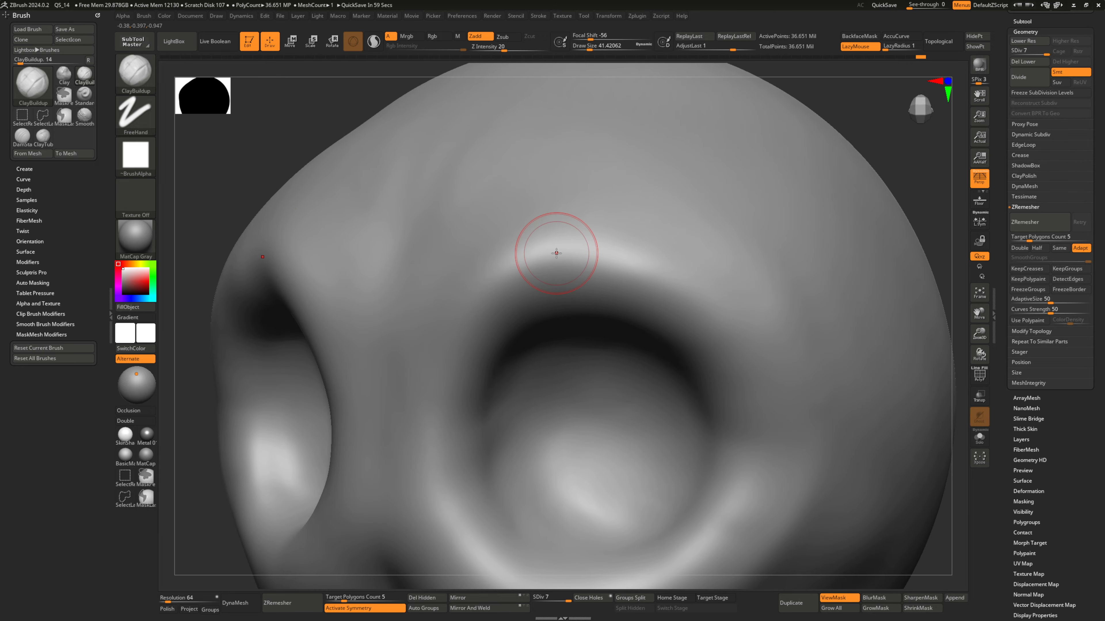
right_click_drag(582, 271, 542, 333)
mouse_move(639, 324)
right_mouse_down()
mouse_move(579, 316)
mouse_move(590, 316)
mouse_move(543, 346)
mouse_move(530, 305)
right_mouse_up()
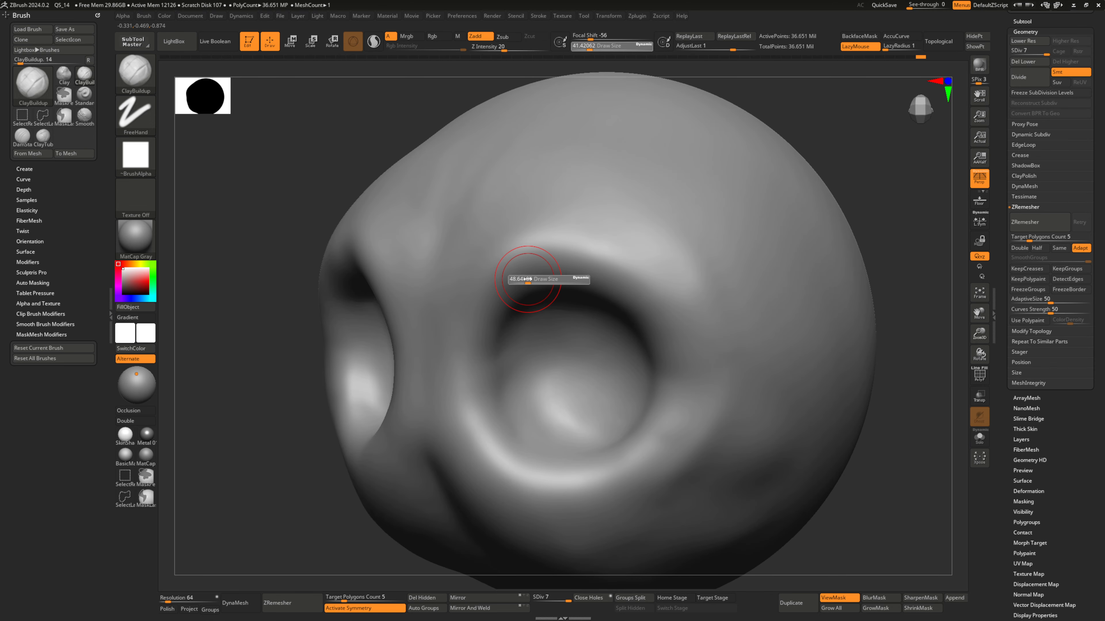
left_click_drag(528, 279, 528, 279)
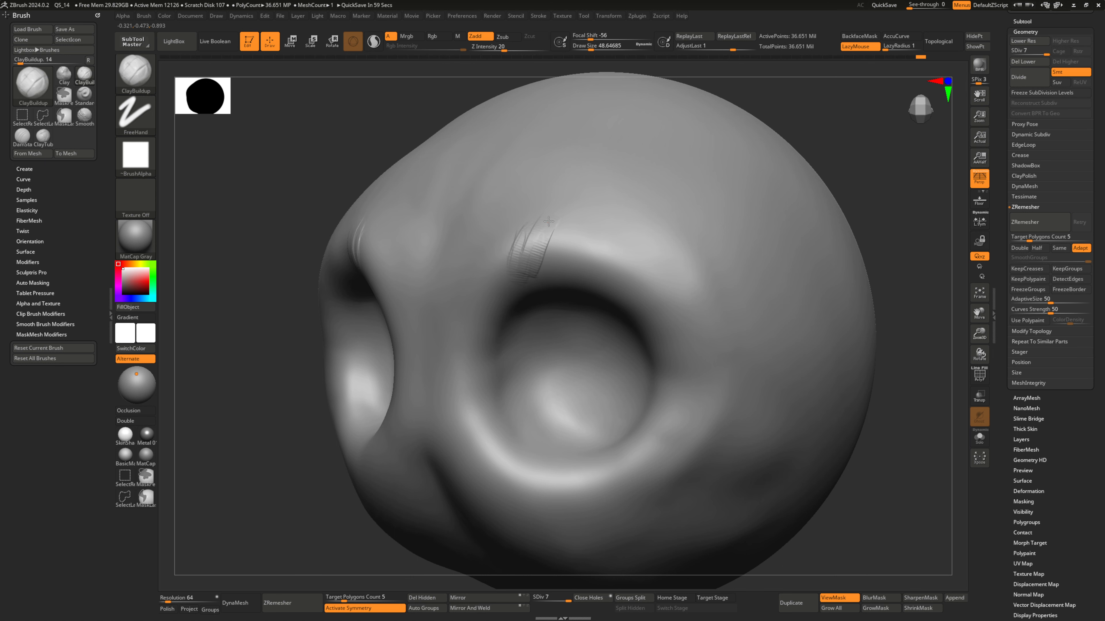
left_click_drag(555, 252, 575, 231)
mouse_move(577, 241)
right_mouse_down()
mouse_move(602, 222)
mouse_move(575, 261)
mouse_move(591, 226)
right_mouse_up()
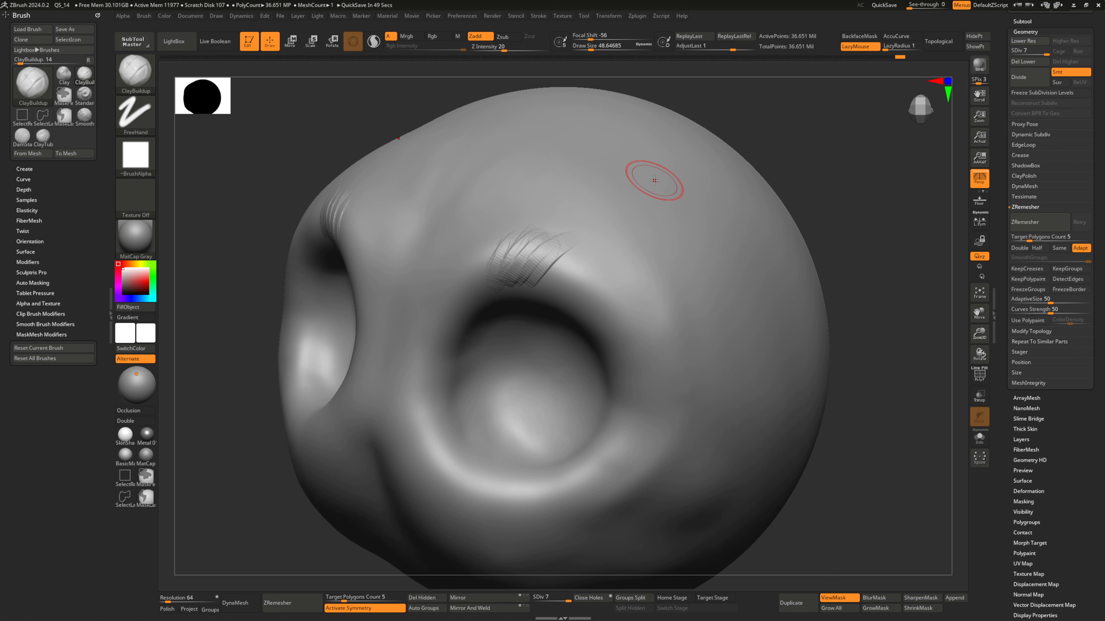
- Set the ClayBuildup brush's focal shift to 16 for comparing strokes on the brow
mouse_move(568, 275)
right_mouse_down()
mouse_move(587, 283)
mouse_move(576, 279)
right_mouse_up()
key("space")
left_click_drag(555, 283, 580, 283)
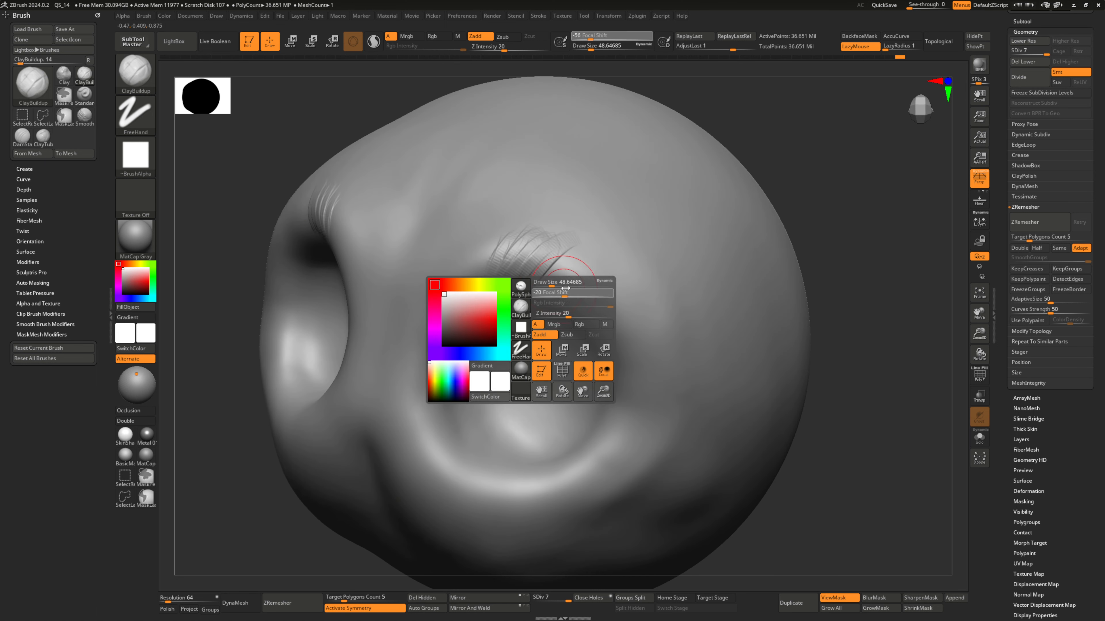
key("s")
right_click_drag(535, 289, 597, 249, "alt")
key("b")
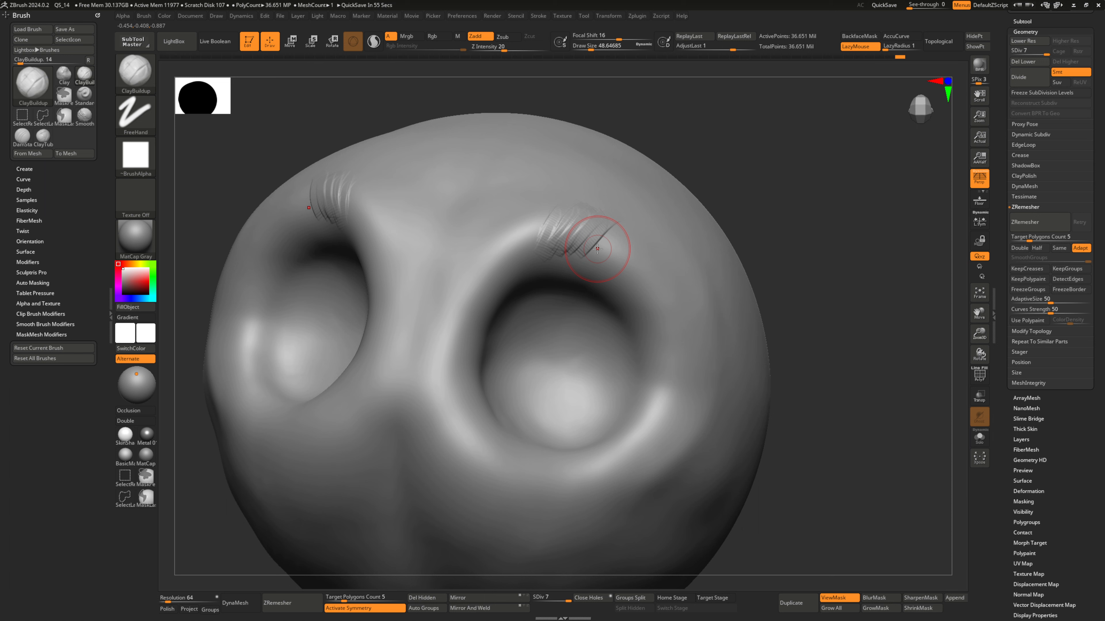
mouse_move(598, 249)
right_mouse_down()
mouse_move(599, 274)
mouse_move(632, 281)
mouse_move(600, 286)
mouse_move(606, 244)
mouse_move(572, 278)
right_mouse_up()
key("space")
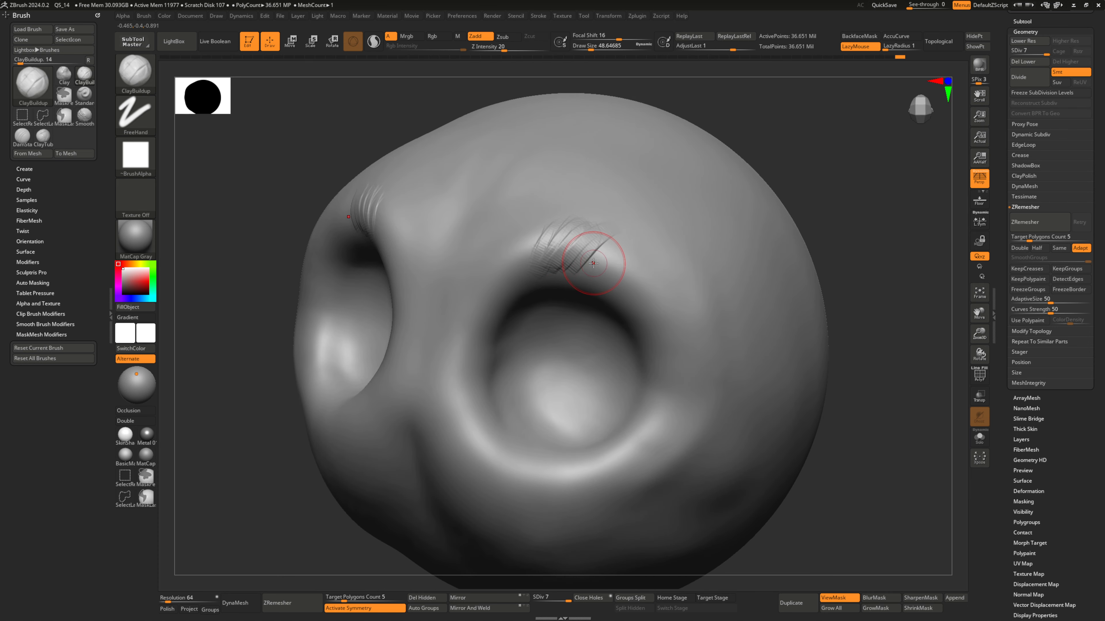
- Smooth out the diagonal strokes above the eye socket at subdivision level 5 and enlarge the ClayBuildup draw size
key("shift")
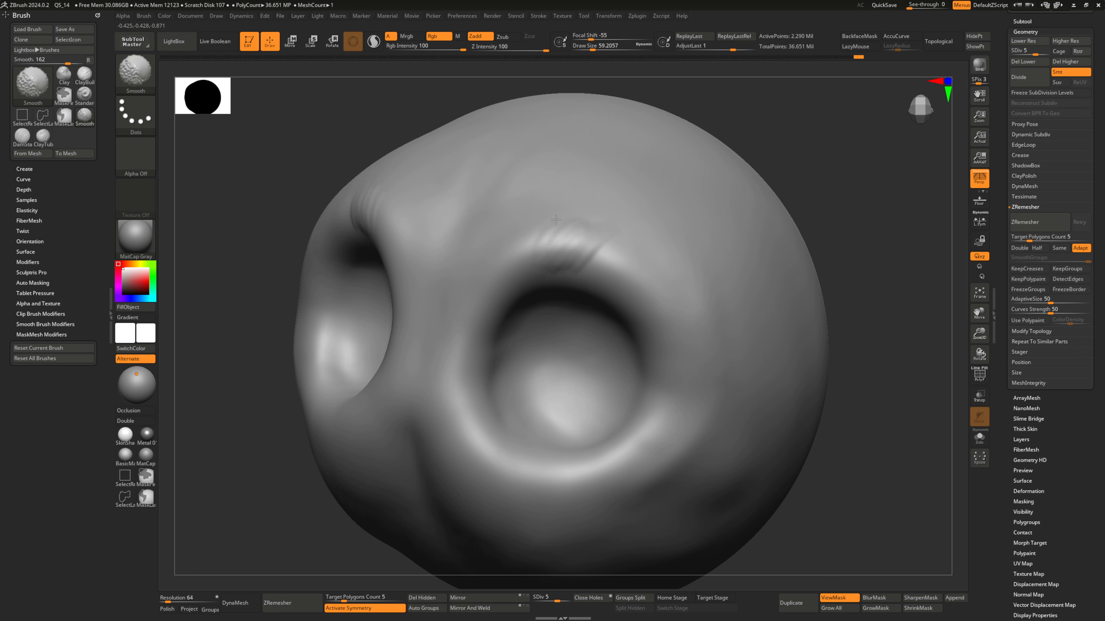
left_click_drag(556, 278, 628, 276, "shift")
mouse_move(629, 276)
right_mouse_down()
mouse_move(577, 284)
mouse_move(586, 293)
right_mouse_up()
key("s")
left_click_drag(585, 273, 590, 274)
key("s")
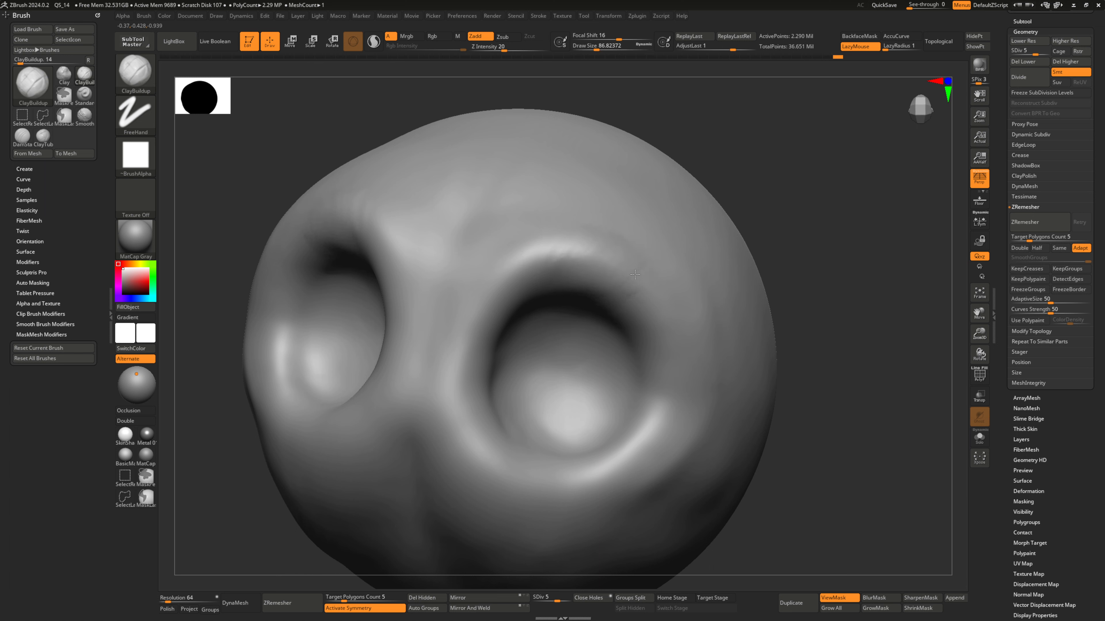
- Build up the brow above the eye socket with ClayBuildup strokes, setting the draw size to about 62
key("s")
left_click_drag(570, 264, 565, 264)
left_click_drag(567, 267, 551, 270)
mouse_move(659, 280)
right_mouse_down()
mouse_move(617, 286)
mouse_move(579, 273)
mouse_move(624, 252)
right_mouse_up()
key("s")
left_click_drag(600, 246, 620, 269)
right_click_drag(646, 292, 625, 317)
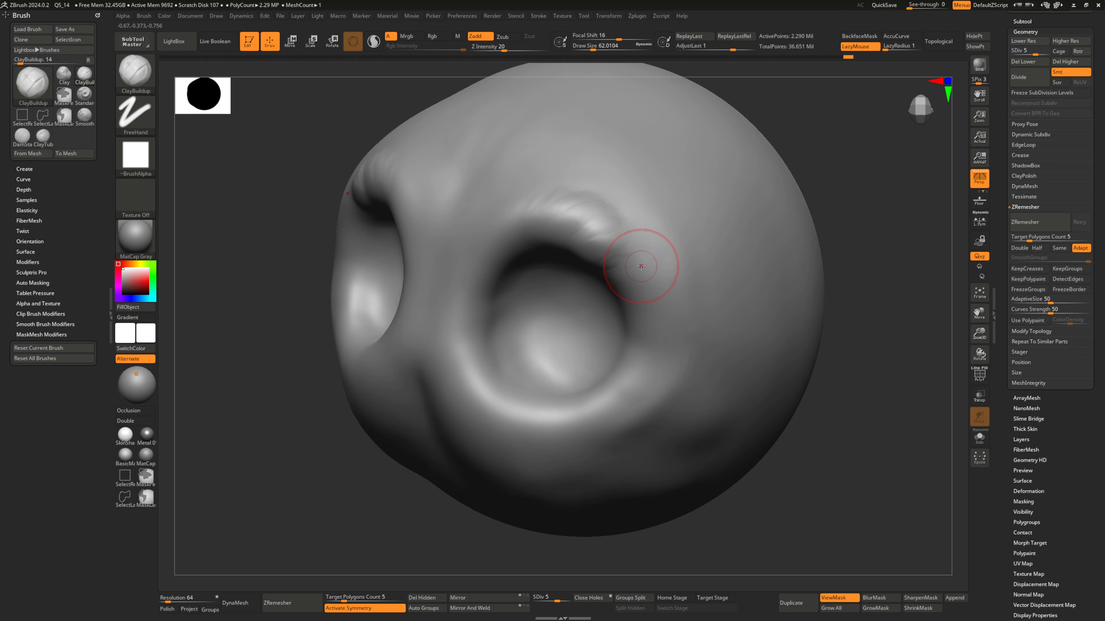
- Set the draw size to about 9.4 and draw a looping ClayBuildup stroke across the side of the forehead
key("s")
left_click_drag(658, 215, 644, 215)
mouse_move(643, 196)
right_mouse_down("alt")
mouse_move(567, 237)
mouse_move(565, 264)
mouse_move(593, 227)
right_mouse_up("alt")
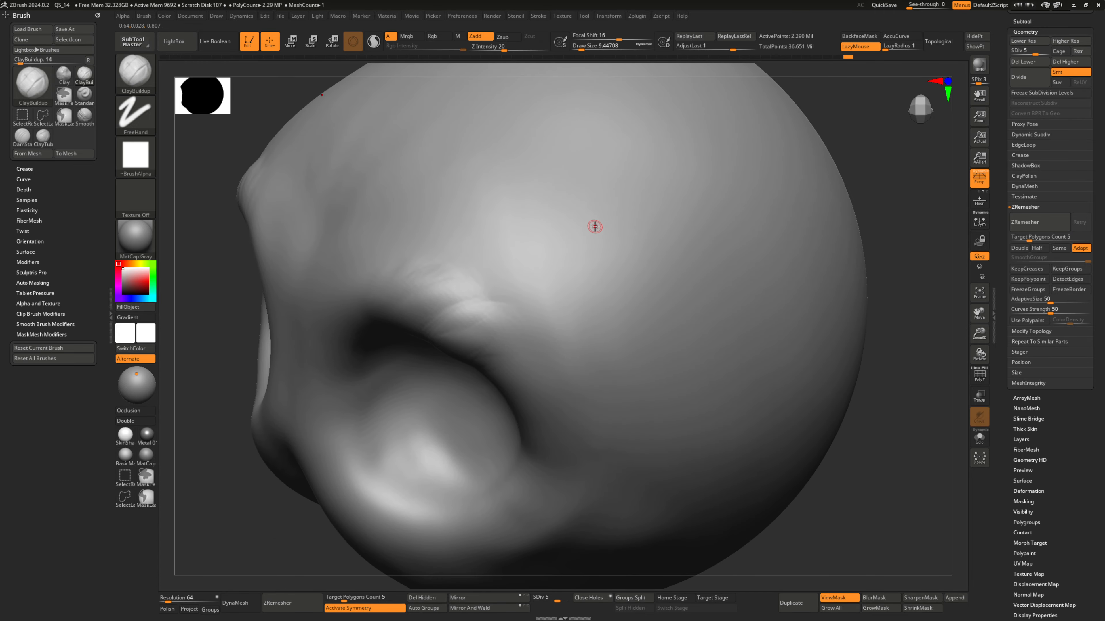
right_click_drag(555, 160, 570, 267)
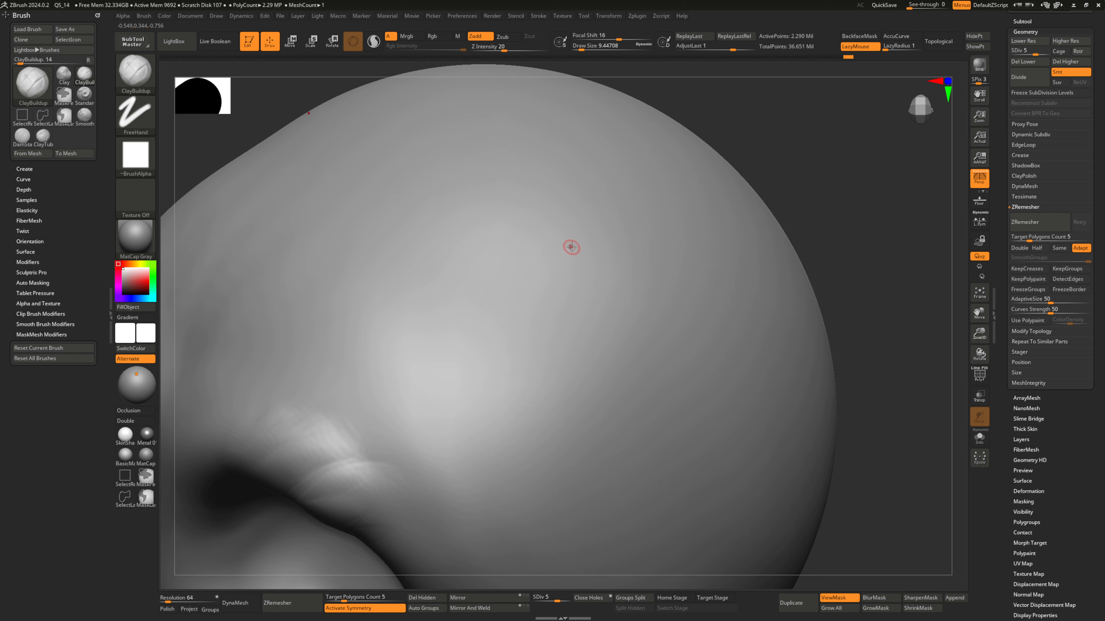
mouse_move(538, 238)
left_mouse_down()
mouse_move(394, 383)
mouse_move(399, 407)
left_mouse_up()
- Set the draw size to about 7.5 and draw another looping stroke lower on the forehead
key("s")
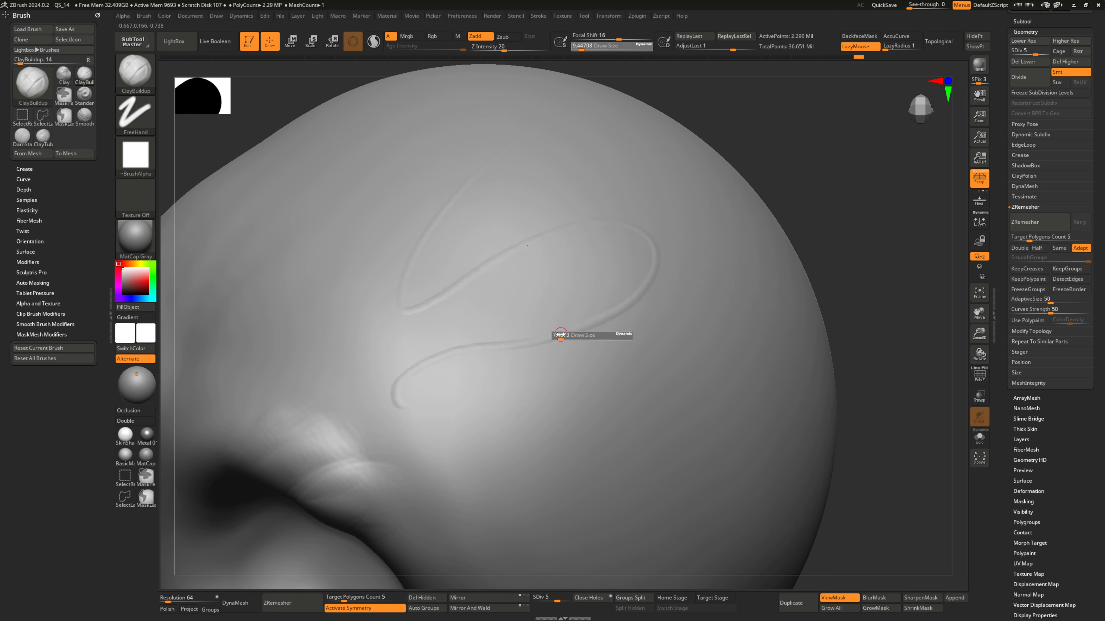
left_click_drag(560, 335, 561, 330)
mouse_move(452, 395)
left_mouse_down()
mouse_move(639, 287)
mouse_move(413, 453)
mouse_move(580, 438)
left_mouse_up()
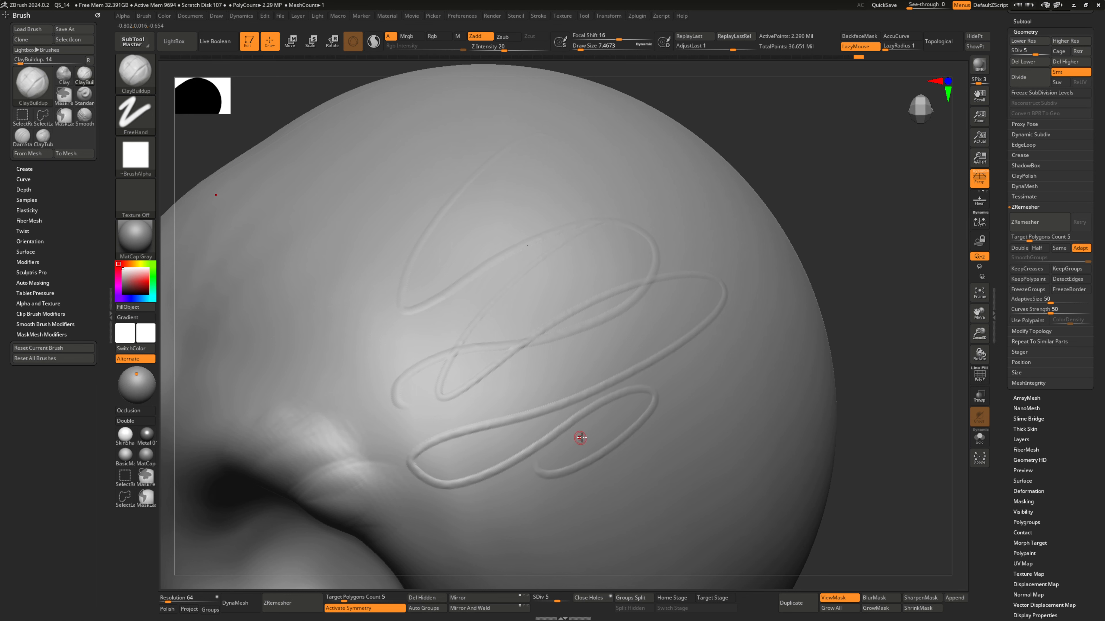
- Reduce the draw size to about 4.3, raise the mesh to subdivision level 7 and scribble fine strokes over the forehead
mouse_move(580, 437)
right_mouse_down("alt")
mouse_move(609, 355)
mouse_move(614, 377)
right_mouse_up("alt")
key("s")
left_click_drag(616, 379, 612, 379)
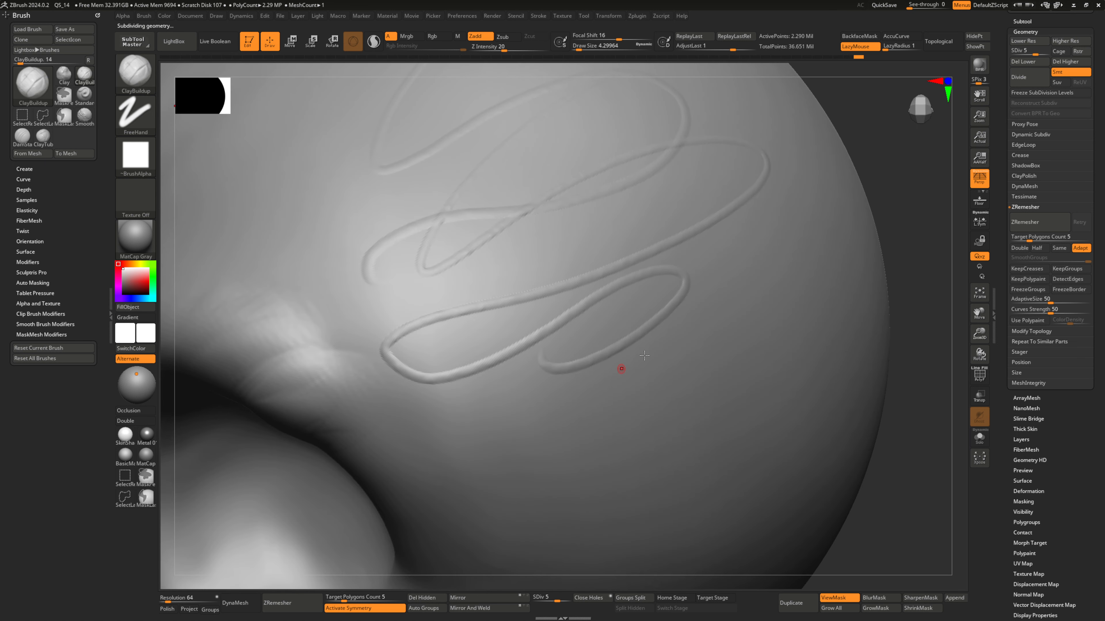
key("d")
key("d")
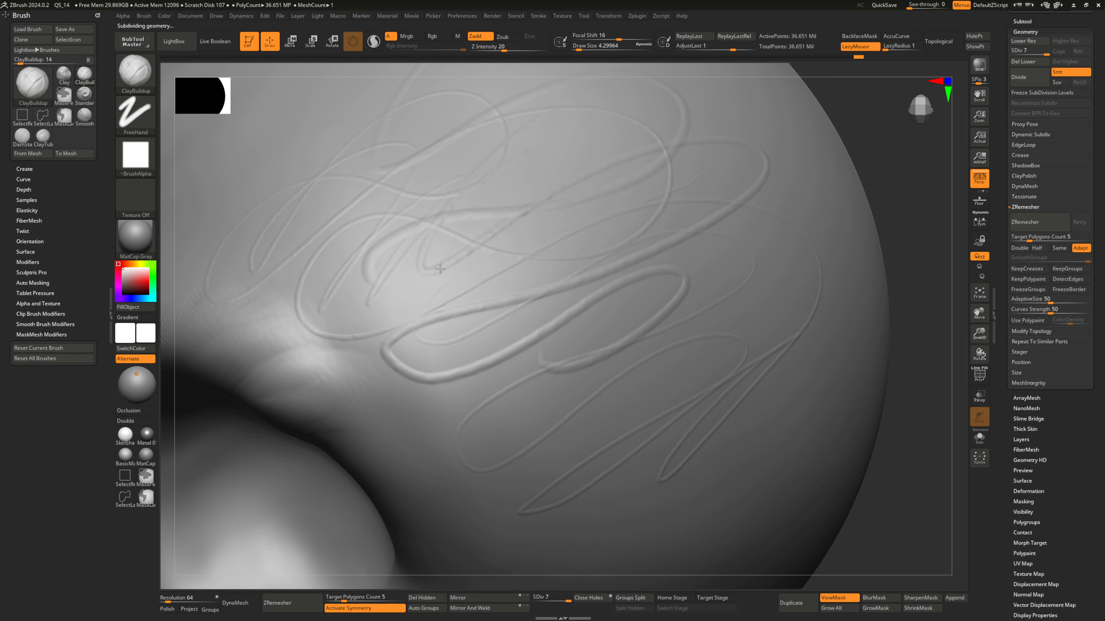
left_click_drag(622, 187, 448, 442)
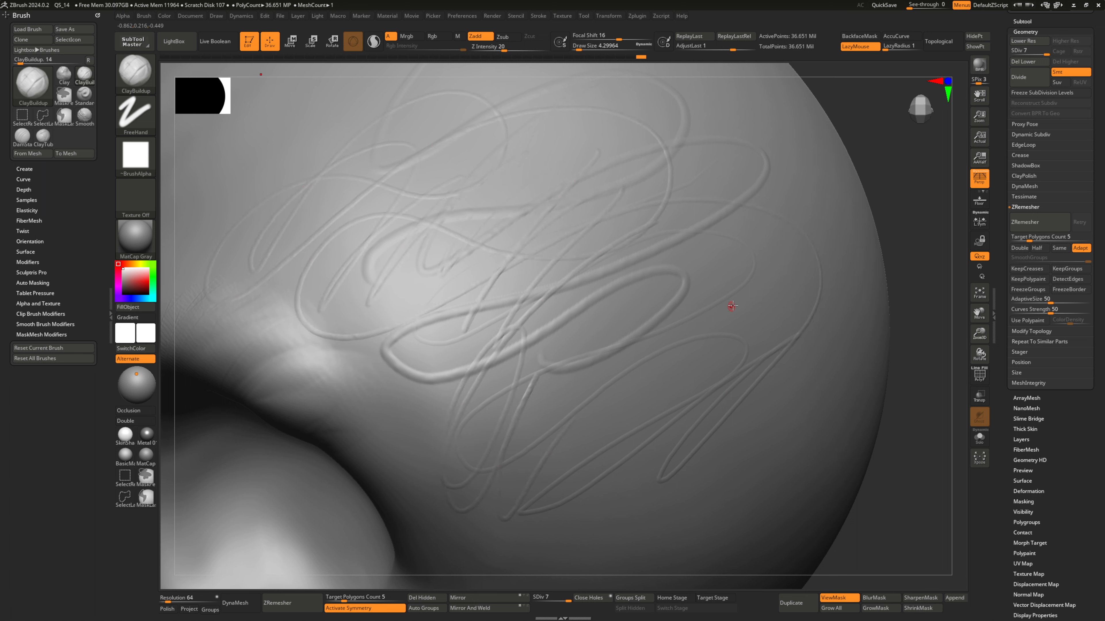
- Set the draw size to about 6.6 and draw zigzag strokes on the brow above the eye socket
key("s")
left_click_drag(759, 284, 761, 285)
mouse_move(706, 285)
right_mouse_down()
mouse_move(690, 283)
mouse_move(705, 322)
right_mouse_up()
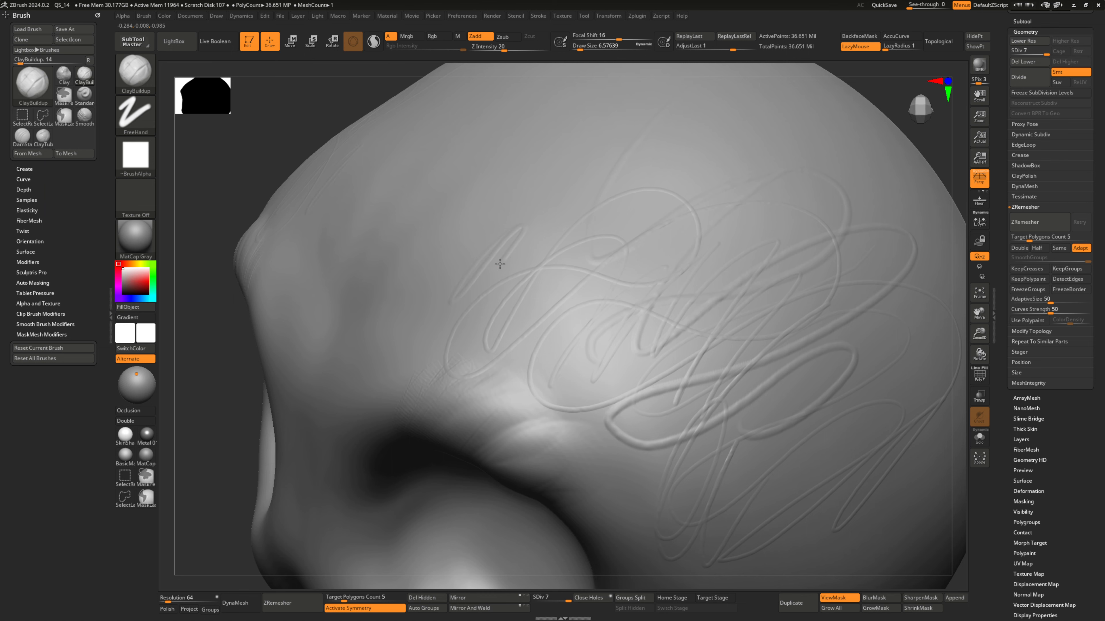
mouse_move(423, 399)
left_mouse_down()
mouse_move(539, 361)
mouse_move(679, 366)
left_mouse_up()
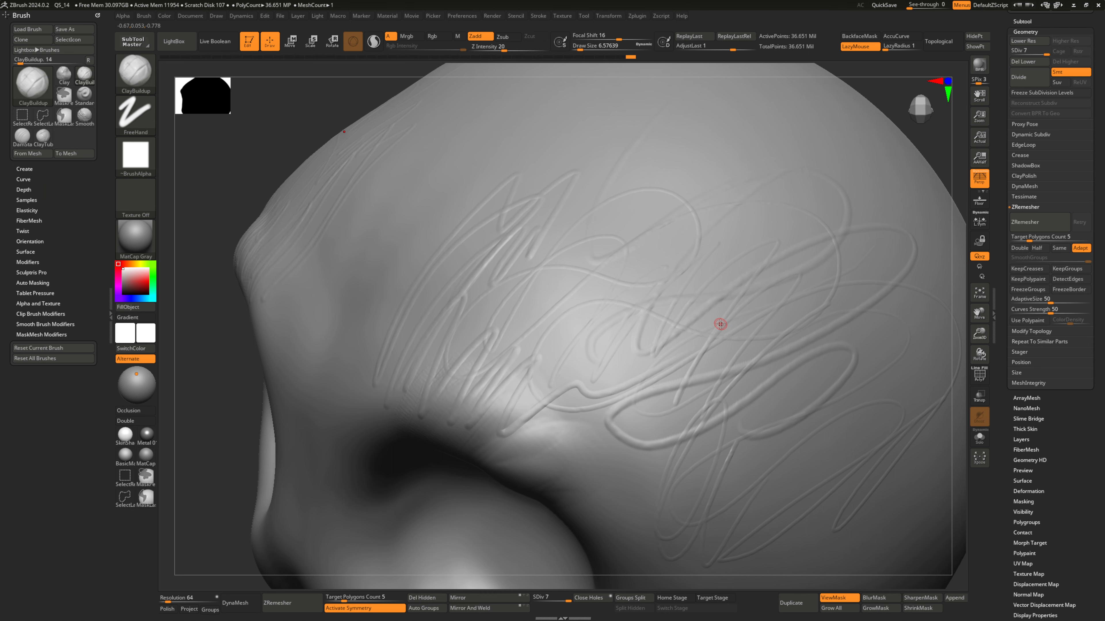
- Set the draw size to about 5 and add thin strokes on the inner brow between the eye sockets
key("f")
right_click_drag(720, 324, 473, 278)
key("s")
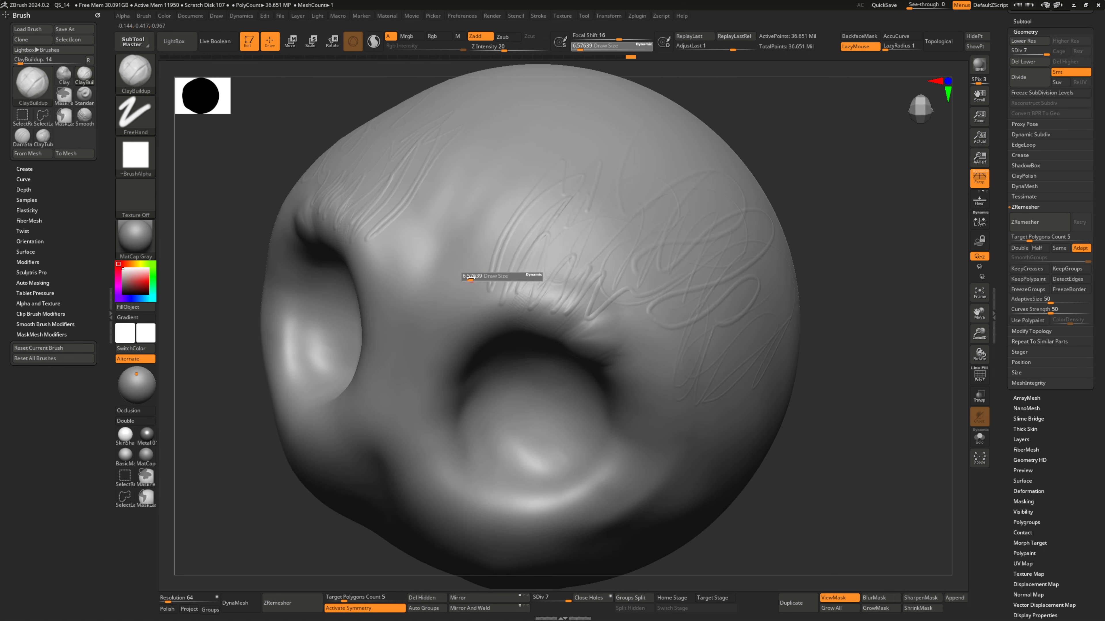
left_click_drag(468, 277, 469, 278)
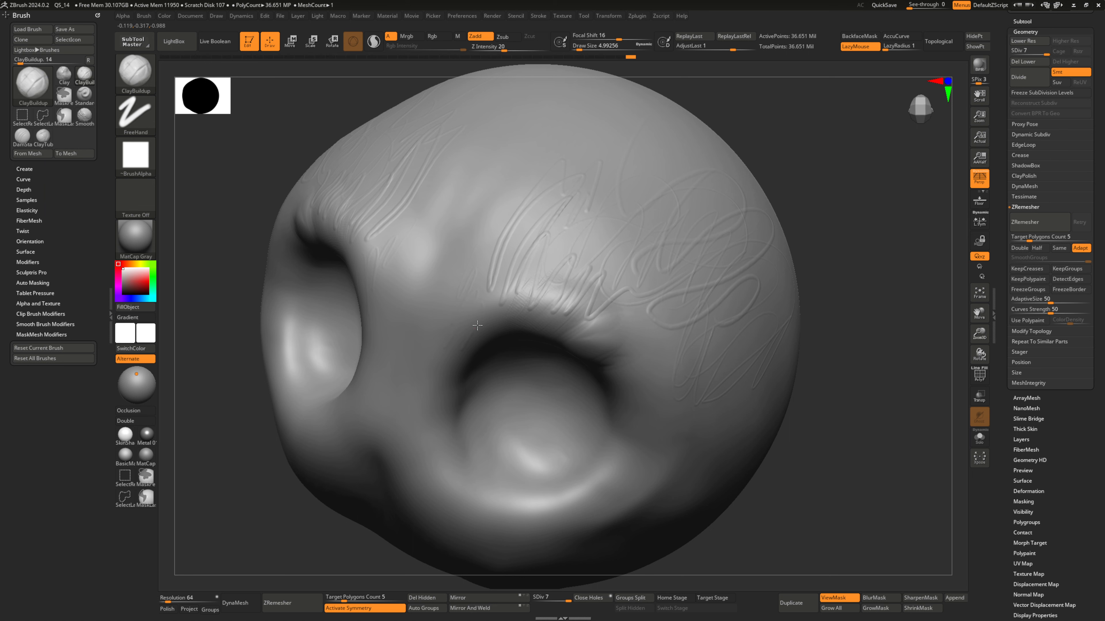
right_click_drag(477, 325, 471, 348, "ctrl")
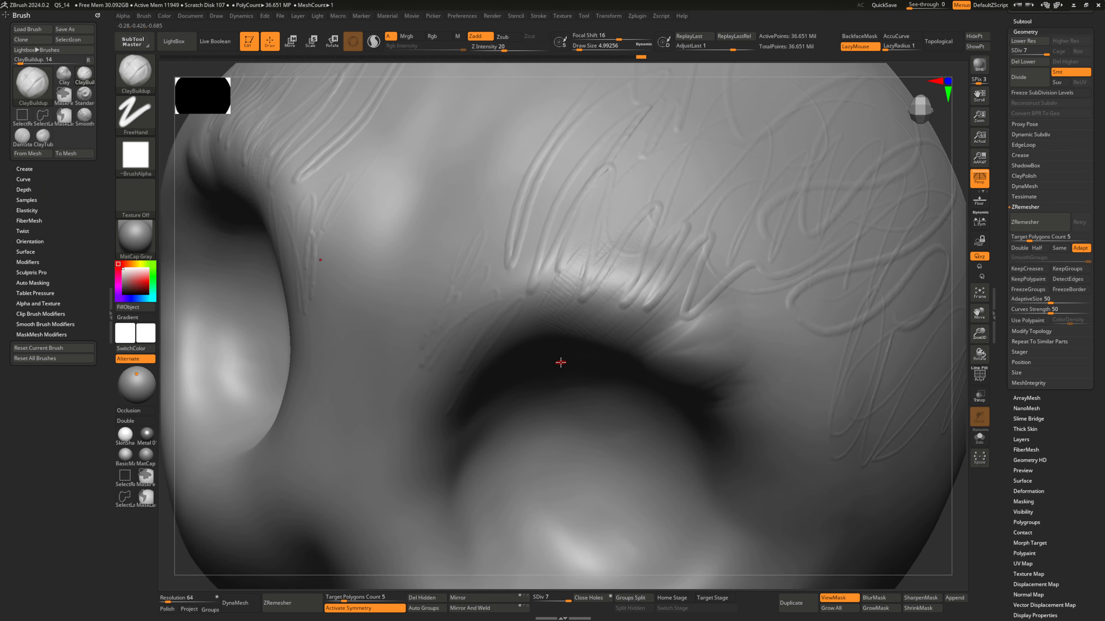
right_click_drag(561, 363, 534, 338, "ctrl")
- Enlarge the draw size to about 41 and lay broad ClayBuildup strokes over the brow and around the eye socket
key("s")
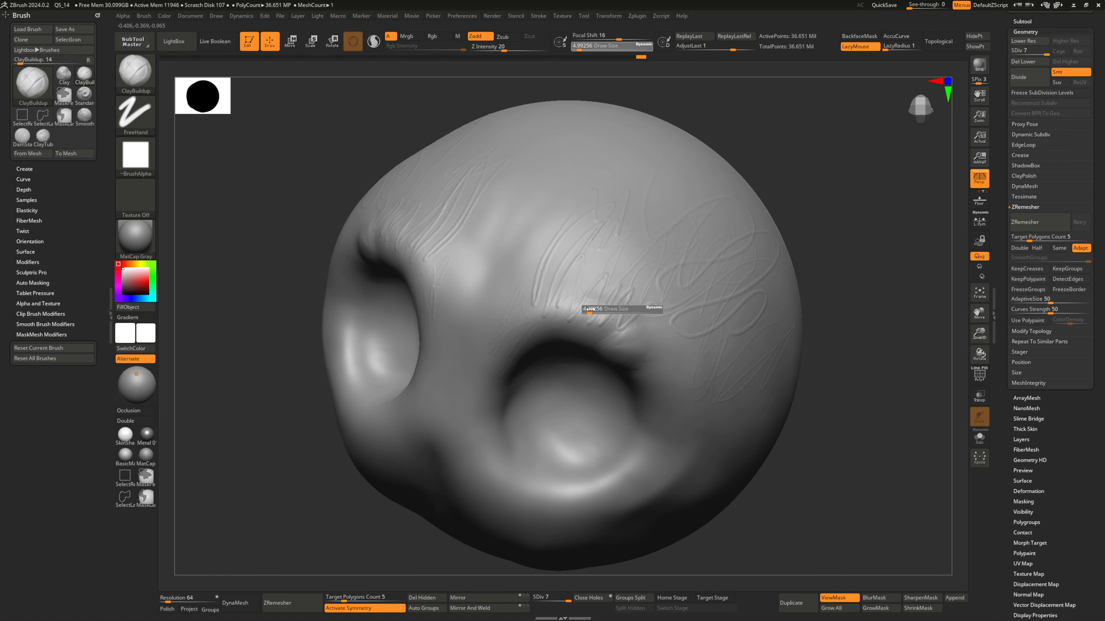
left_click_drag(597, 310, 599, 308)
right_click_drag(599, 309, 599, 309)
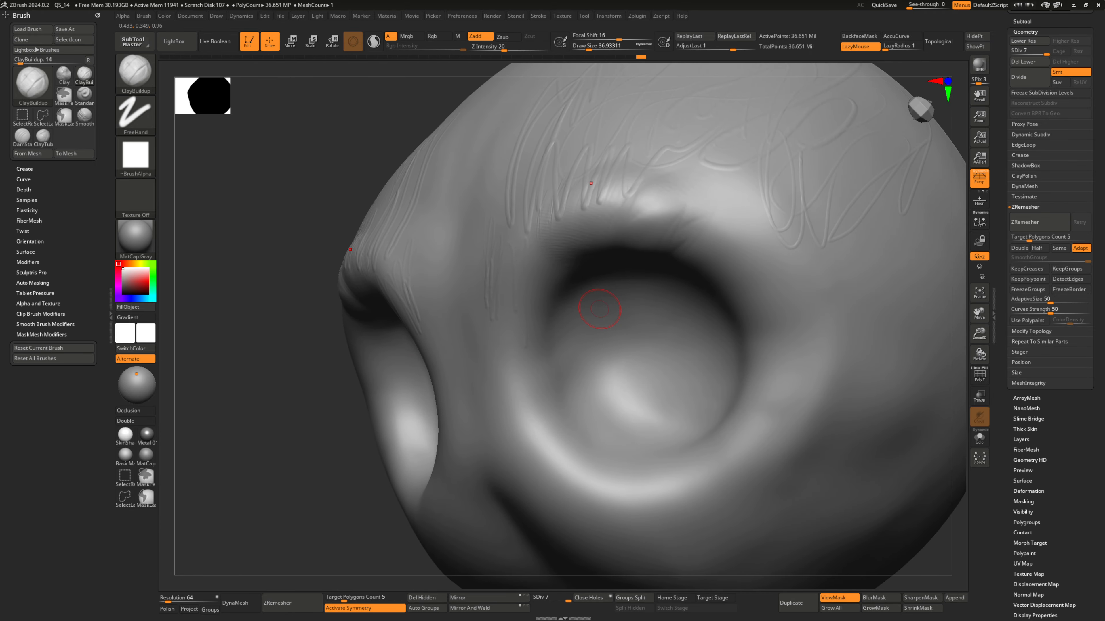
key("s")
left_click_drag(553, 273, 557, 272)
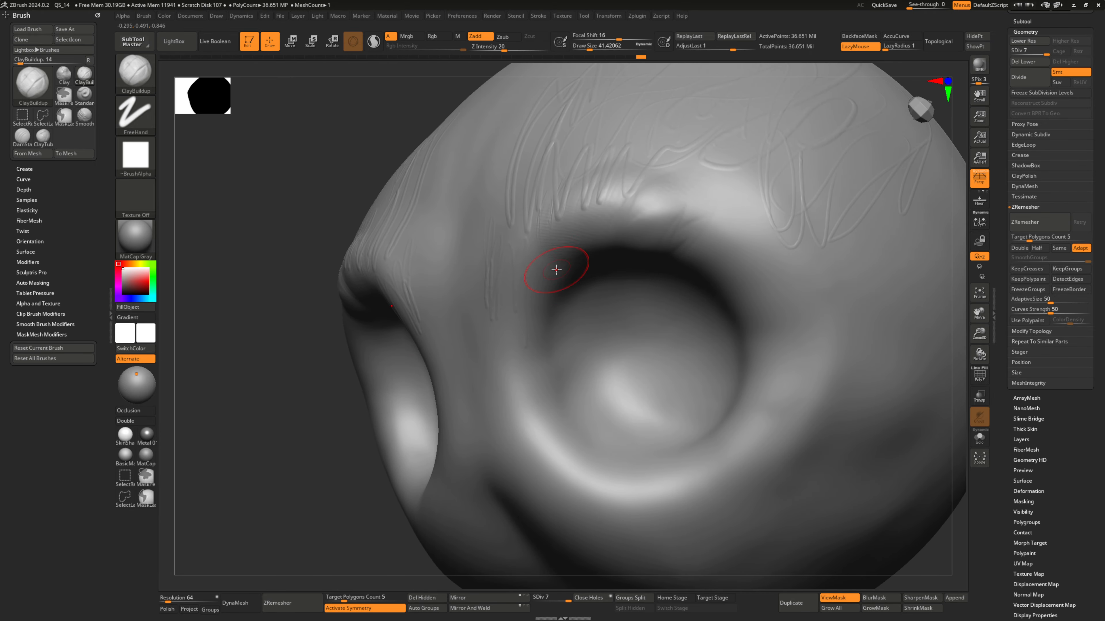
mouse_move(706, 237)
right_mouse_down("alt")
mouse_move(546, 278)
mouse_move(532, 293)
mouse_move(627, 261)
mouse_move(578, 270)
mouse_move(582, 285)
right_mouse_up("alt")
mouse_move(581, 257)
left_mouse_down()
mouse_move(652, 283)
mouse_move(727, 391)
mouse_move(643, 439)
left_mouse_up()
left_click_drag(598, 181, 526, 266)
left_click_drag(561, 178, 500, 265)
mouse_move(526, 174)
left_mouse_down()
mouse_move(473, 264)
mouse_move(481, 221)
mouse_move(692, 252)
mouse_move(761, 368)
left_mouse_up()
- Reset the ClayBuildup brush to its defaults and lay broad diagonal strokes from the inner brow up the forehead
left_click(69, 348)
mouse_move(454, 217)
left_mouse_down()
mouse_move(476, 179)
mouse_move(368, 281)
mouse_move(398, 178)
left_mouse_up()
mouse_move(476, 217)
right_mouse_down()
mouse_move(518, 202)
mouse_move(491, 249)
mouse_move(476, 229)
mouse_move(510, 254)
mouse_move(517, 308)
right_mouse_up()
key("s")
left_click_drag(480, 260, 495, 260)
mouse_move(452, 289)
left_mouse_down()
mouse_move(580, 124)
mouse_move(644, 122)
left_mouse_up()
left_click_drag(474, 305, 676, 139)
- Reduce the draw size to about 5.75 and add thin strokes radiating along the outer rim of the eye socket
key("s")
left_click_drag(543, 267, 527, 265)
mouse_move(672, 235)
left_mouse_down()
mouse_move(725, 305)
mouse_move(703, 332)
left_mouse_up()
key("s")
key("s")
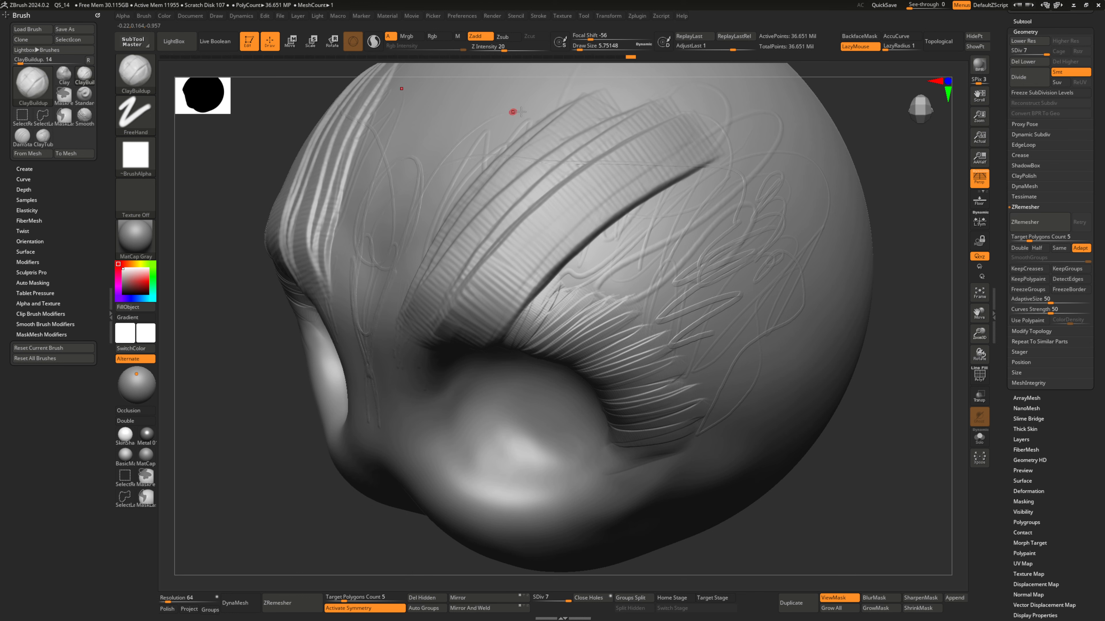
- Add thin ClayBuildup strokes beside the nose bridge and around the inner corners of the eye sockets
mouse_move(507, 339)
right_mouse_down()
mouse_move(505, 385)
mouse_move(547, 262)
right_mouse_up()
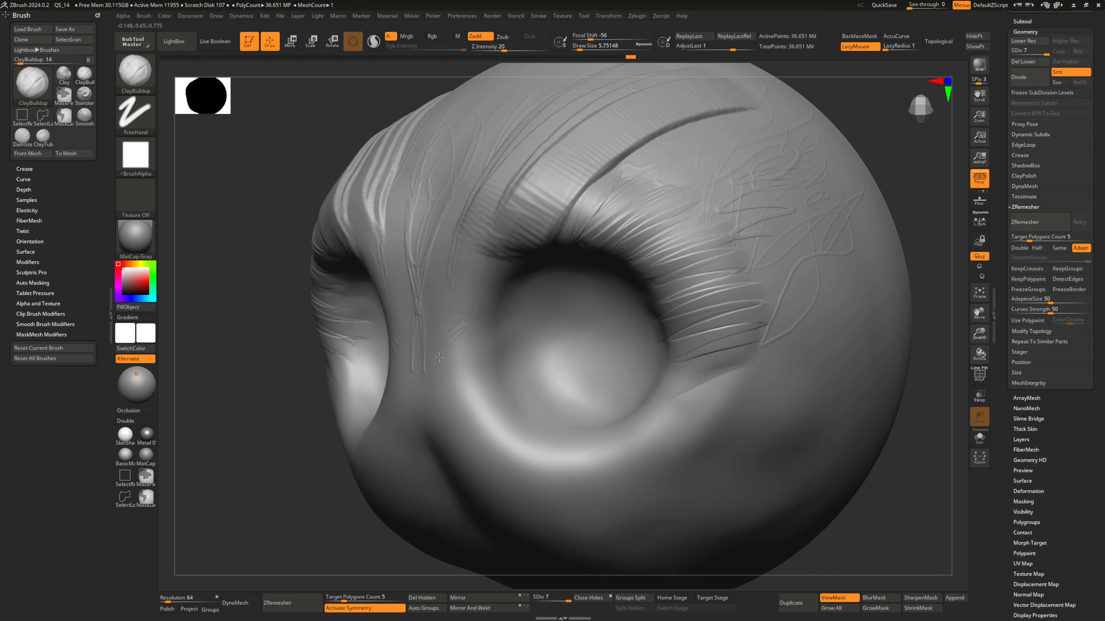
mouse_move(562, 350)
right_mouse_down("ctrl")
mouse_move(542, 358)
mouse_move(587, 336)
right_mouse_up("ctrl")
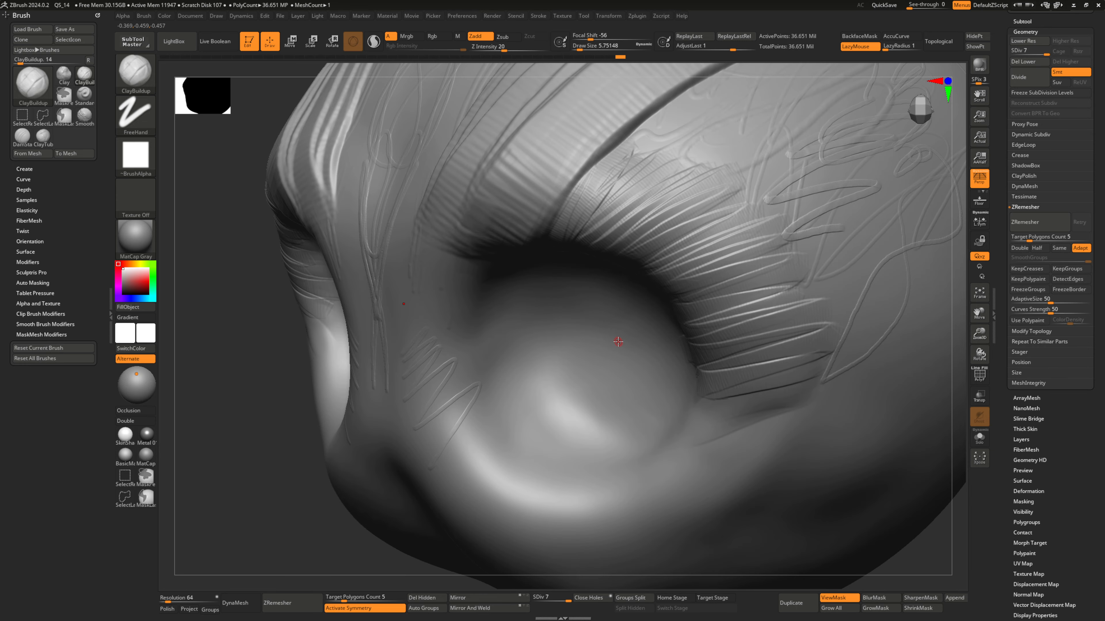
mouse_move(618, 341)
right_mouse_down()
mouse_move(548, 275)
mouse_move(557, 262)
mouse_move(545, 247)
mouse_move(652, 209)
mouse_move(610, 160)
right_mouse_up()
mouse_move(545, 274)
right_mouse_down()
mouse_move(528, 291)
mouse_move(574, 301)
mouse_move(546, 299)
mouse_move(566, 273)
right_mouse_up()
mouse_move(566, 273)
right_mouse_down()
mouse_move(530, 254)
mouse_move(539, 264)
right_mouse_up()
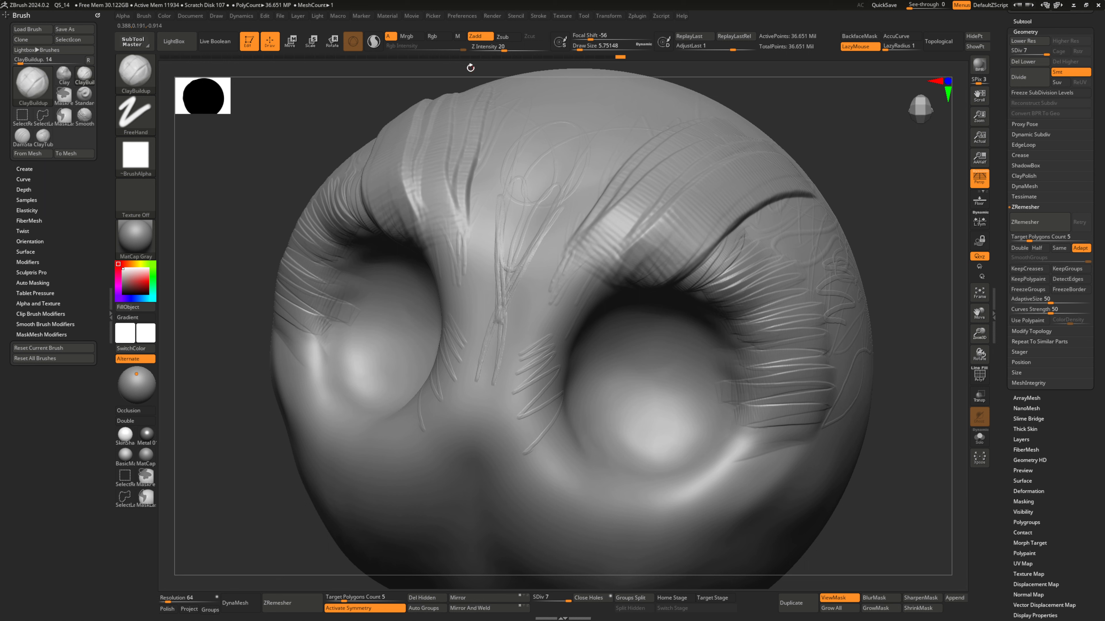
- Open the Performance preferences, read the help for Quick Transform Threshold 1 and rotate the dense mesh to see its effect
left_click(464, 18)
left_click(464, 18)
mouse_move(530, 296)
right_mouse_down()
mouse_move(560, 288)
mouse_move(532, 305)
mouse_move(507, 298)
mouse_move(533, 306)
mouse_move(489, 294)
mouse_move(526, 302)
mouse_move(492, 259)
mouse_move(486, 180)
mouse_move(451, 99)
right_mouse_up()
left_click(461, 17)
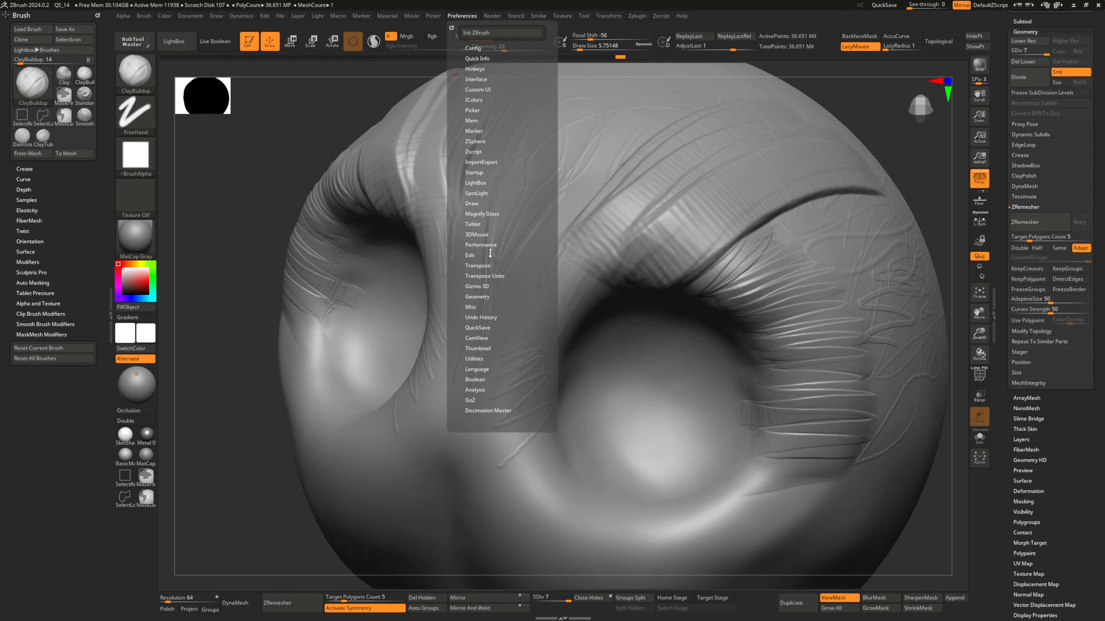
left_click(477, 245)
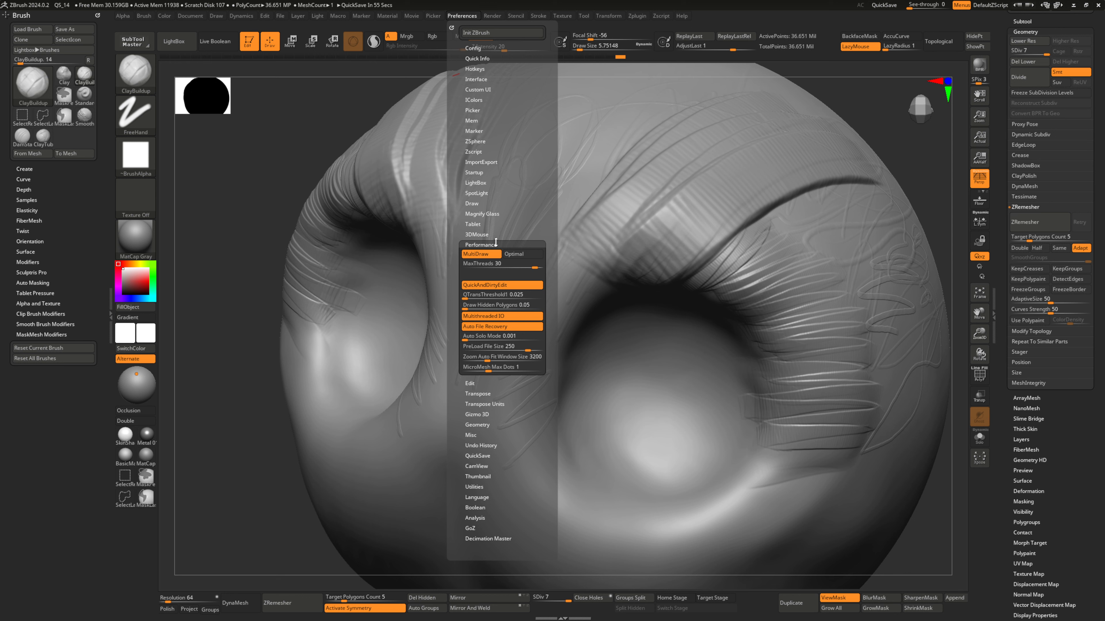
key("ctrl")
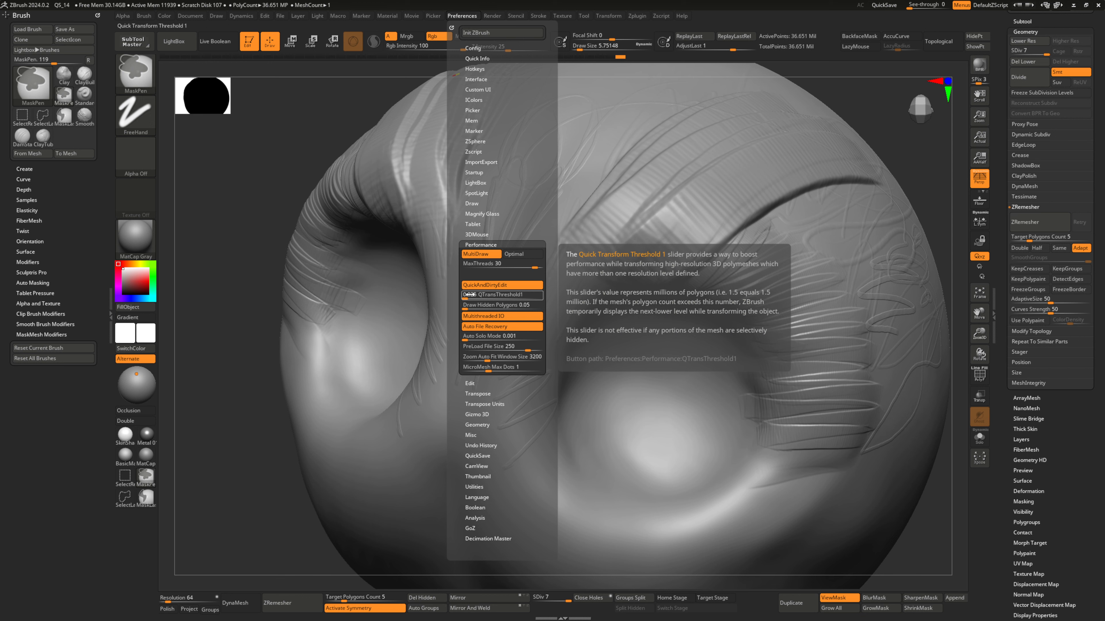
mouse_move(673, 265)
right_mouse_down()
mouse_move(649, 281)
mouse_move(617, 262)
right_mouse_up()
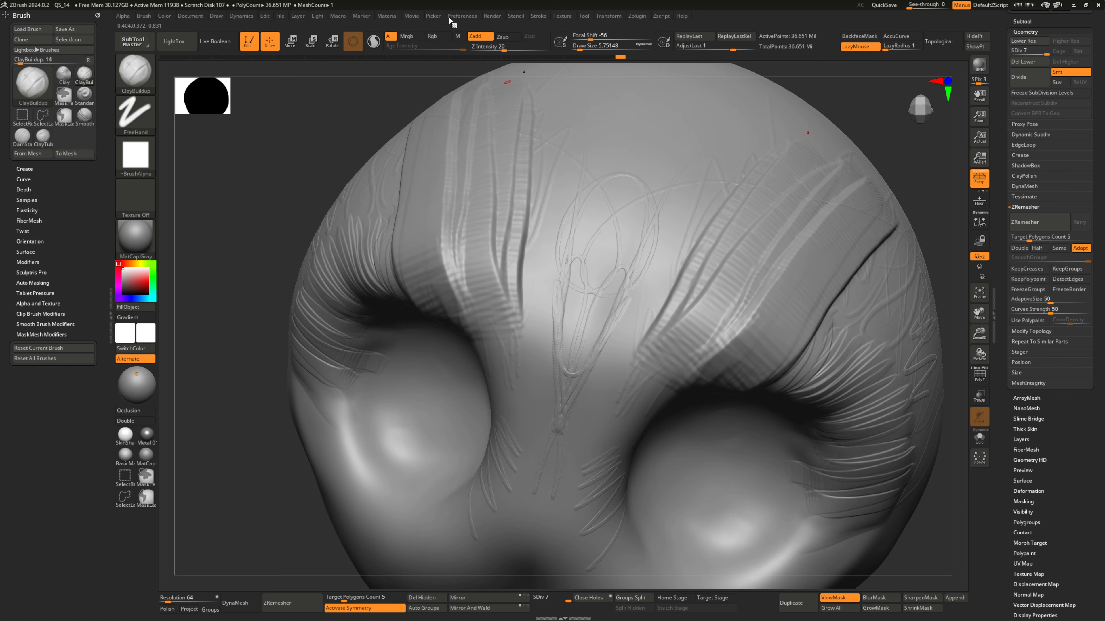
- Review the Performance preferences again and inspect how the level 7 mesh displays while it is rotated
left_click(461, 16)
key("ctrl")
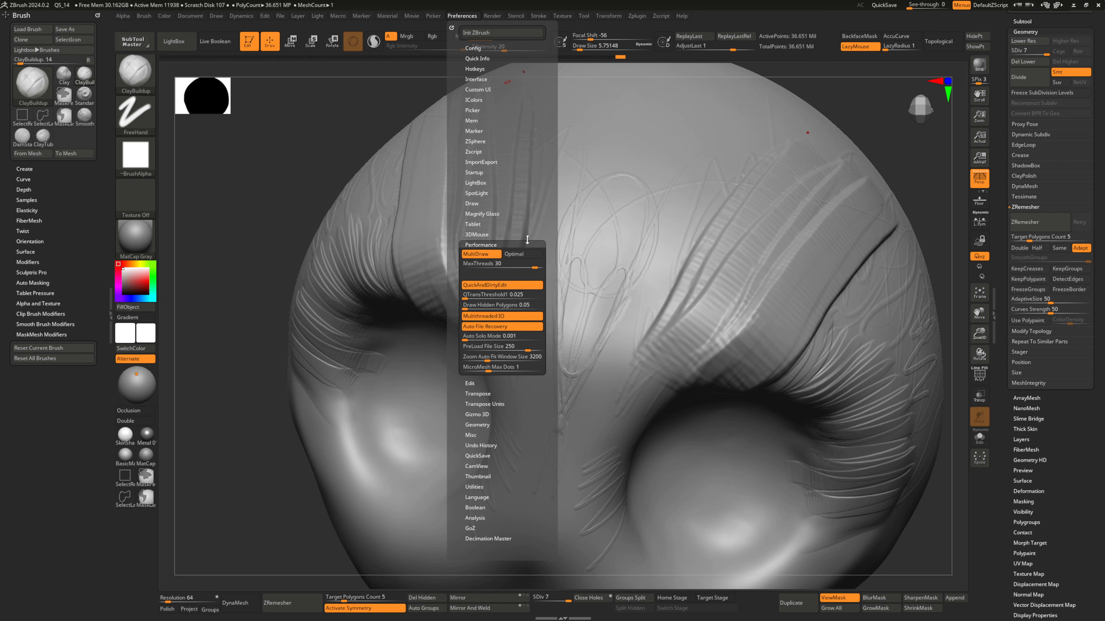
left_click_drag(288, 176, 288, 144, "alt")
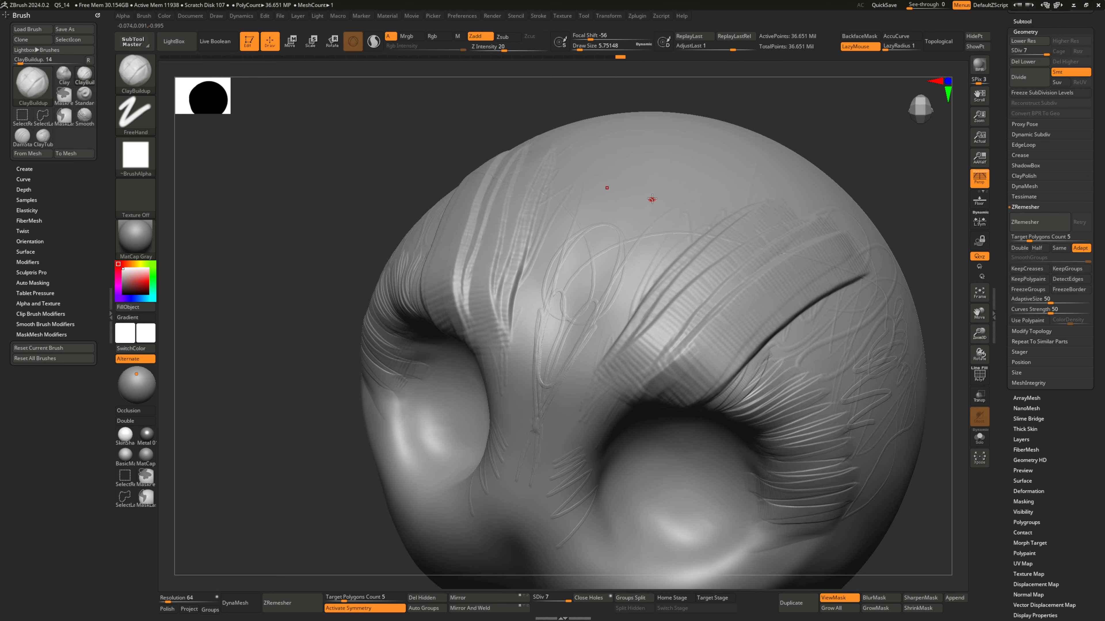
mouse_move(651, 200)
right_mouse_down()
mouse_move(641, 224)
mouse_move(543, 259)
mouse_move(640, 226)
mouse_move(640, 183)
mouse_move(640, 261)
mouse_move(578, 244)
mouse_move(640, 226)
mouse_move(640, 183)
mouse_move(640, 243)
mouse_move(631, 235)
mouse_move(640, 225)
mouse_move(696, 231)
mouse_move(731, 261)
mouse_move(730, 209)
mouse_move(700, 200)
right_mouse_up()
mouse_move(640, 226)
right_mouse_down()
mouse_move(640, 305)
mouse_move(622, 256)
mouse_move(700, 237)
mouse_move(656, 257)
mouse_move(648, 231)
mouse_move(683, 231)
mouse_move(645, 219)
mouse_move(643, 202)
mouse_move(656, 237)
mouse_move(649, 224)
mouse_move(674, 220)
mouse_move(621, 236)
right_mouse_up()
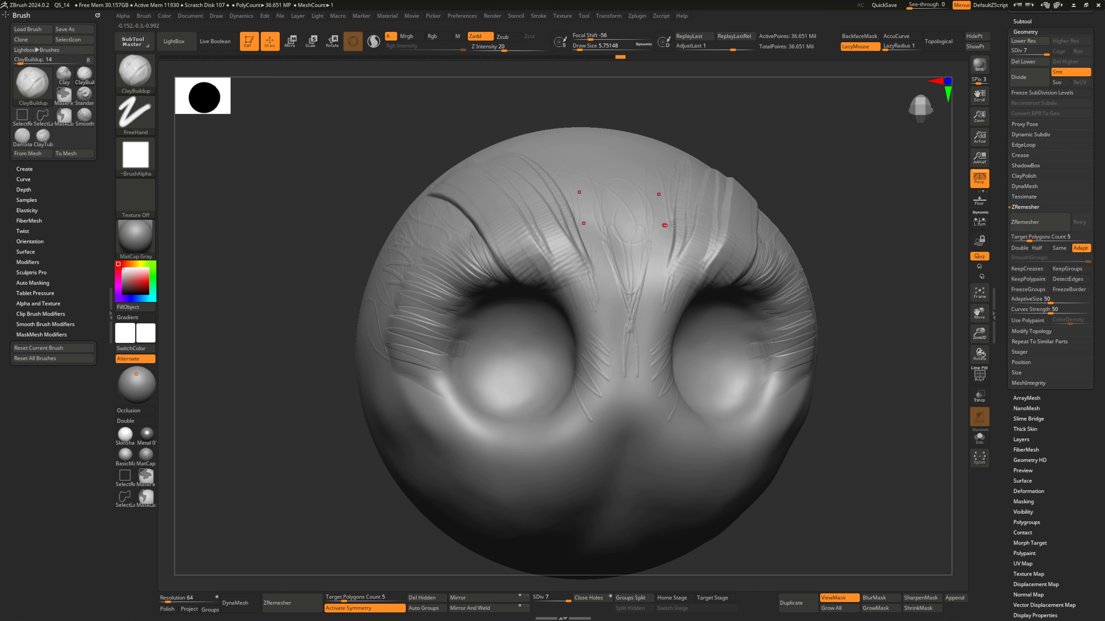